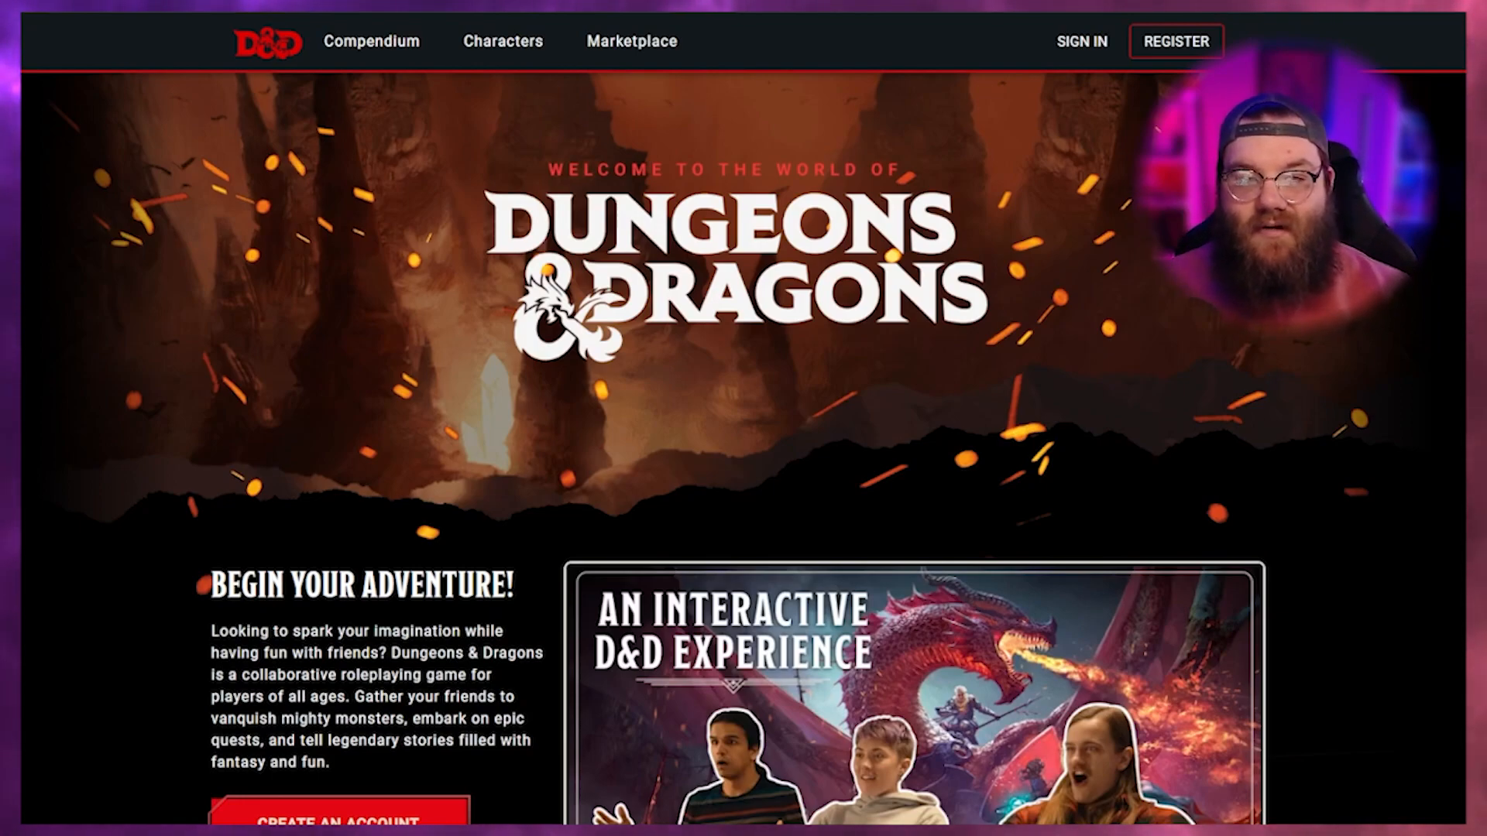
Open dndbeyond.com in a new browser tab.
{"action": "key", "text": "ctrl+t"}
{"action": "type", "text": "dndb"}
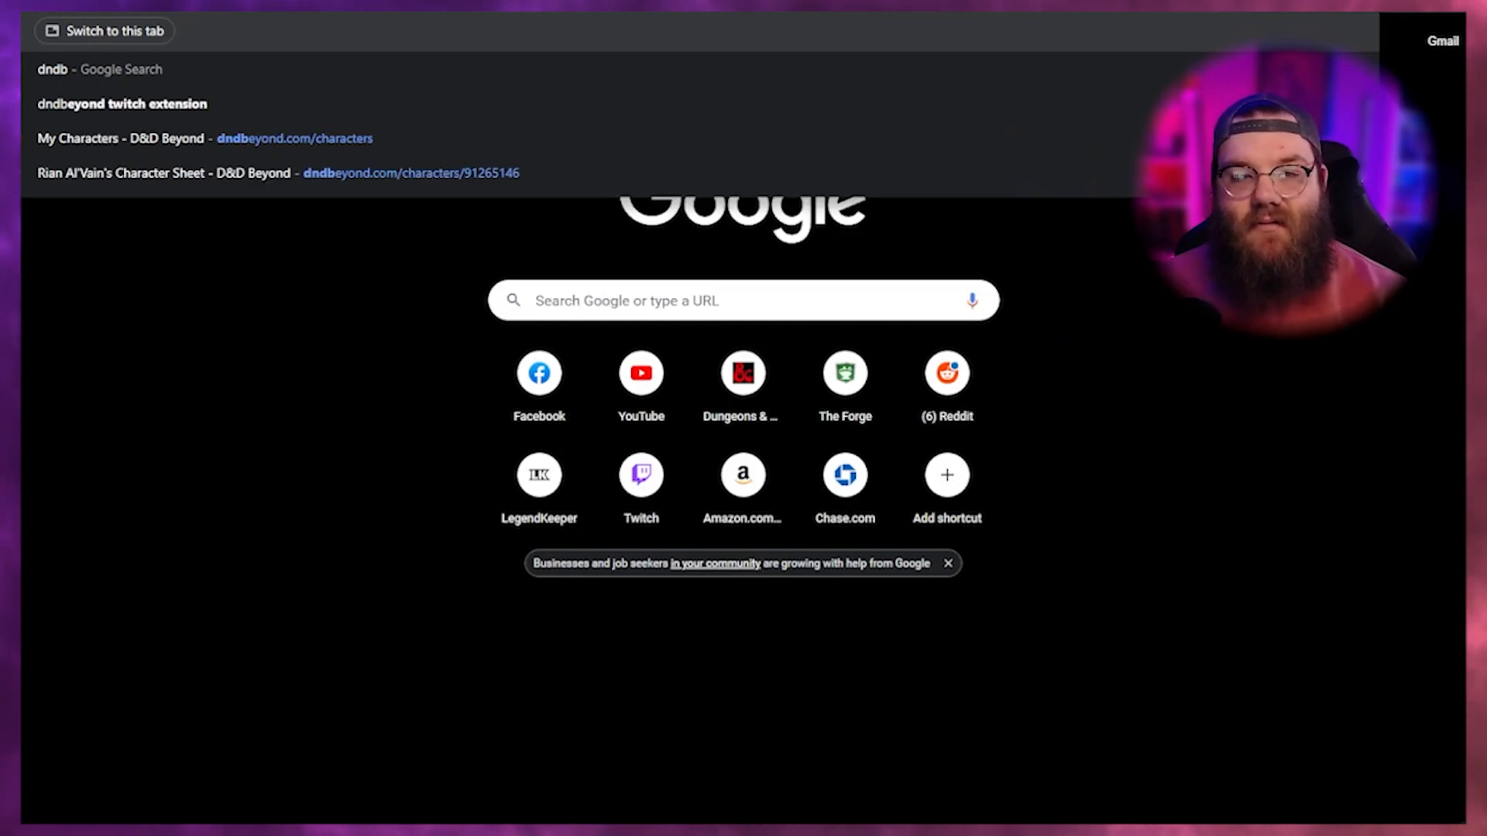
{"action": "type", "text": "eyond.com"}
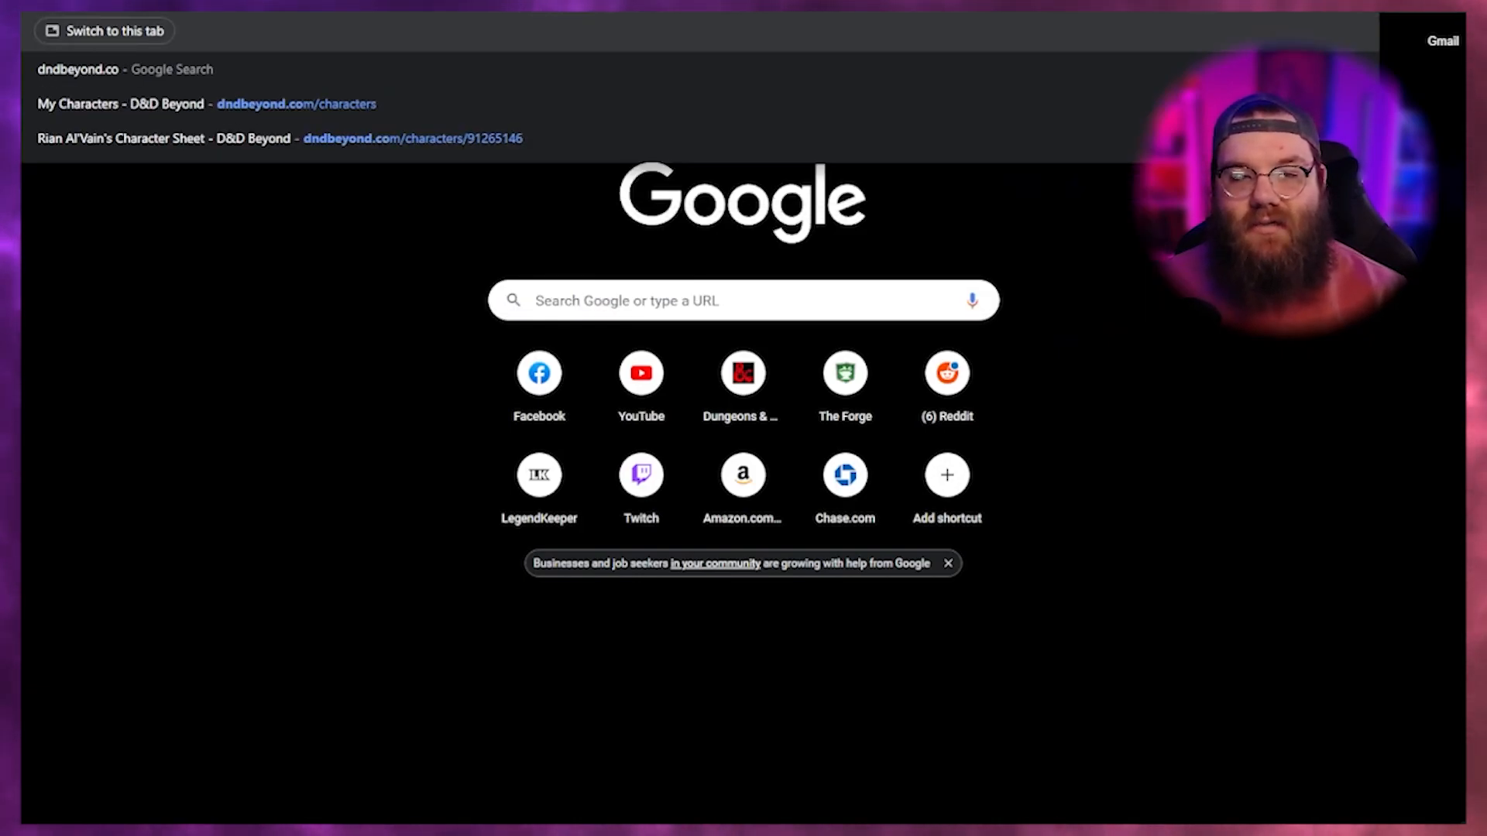
{"action": "key", "text": "Return"}
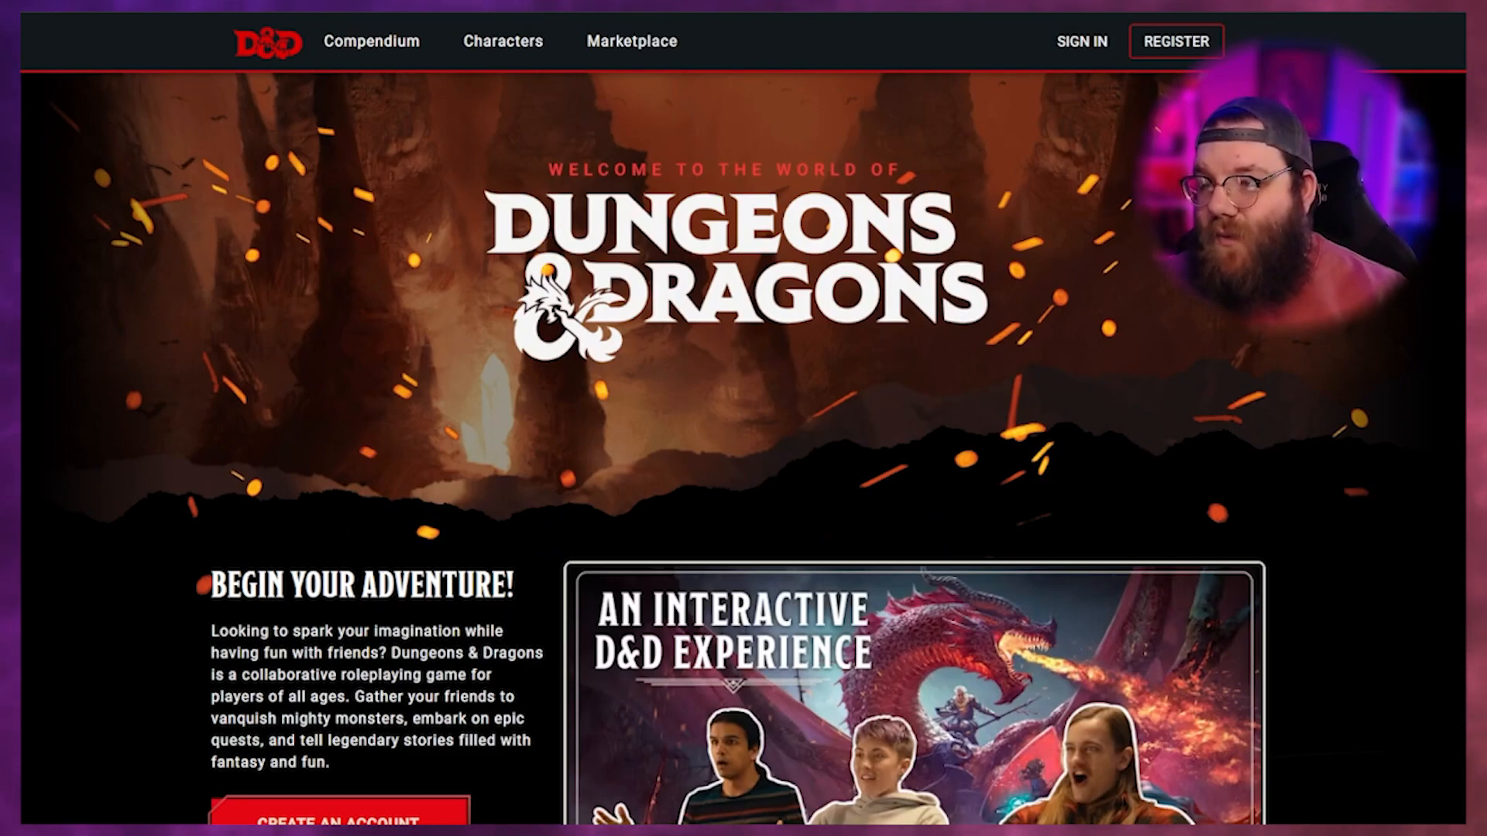
Register a new D&D Beyond account by signing up with Google and confirming the Google account.
{"action": "left_click", "coordinate": [1174, 43]}
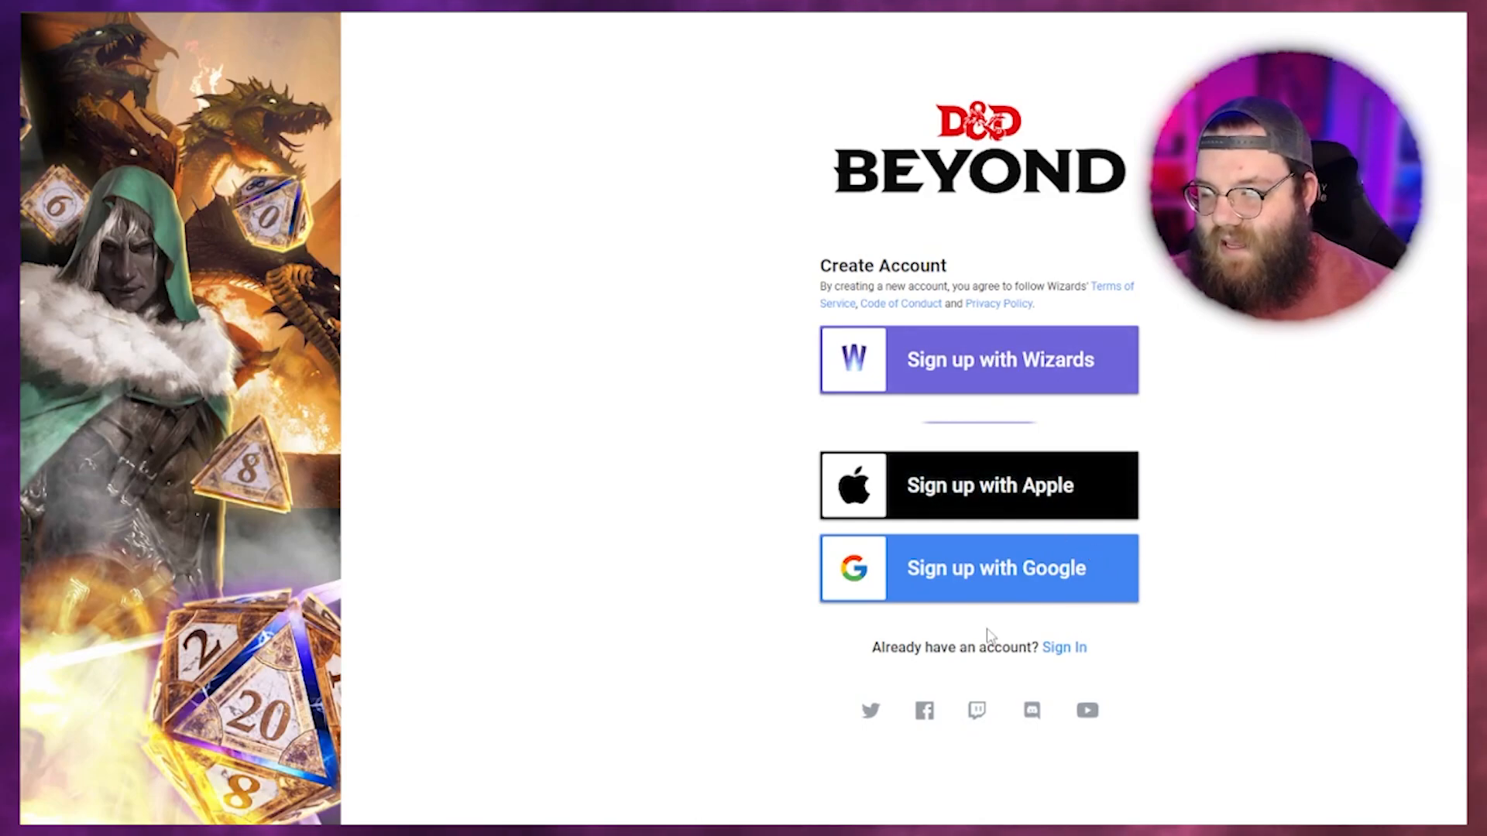
{"action": "left_click", "coordinate": [976, 591]}
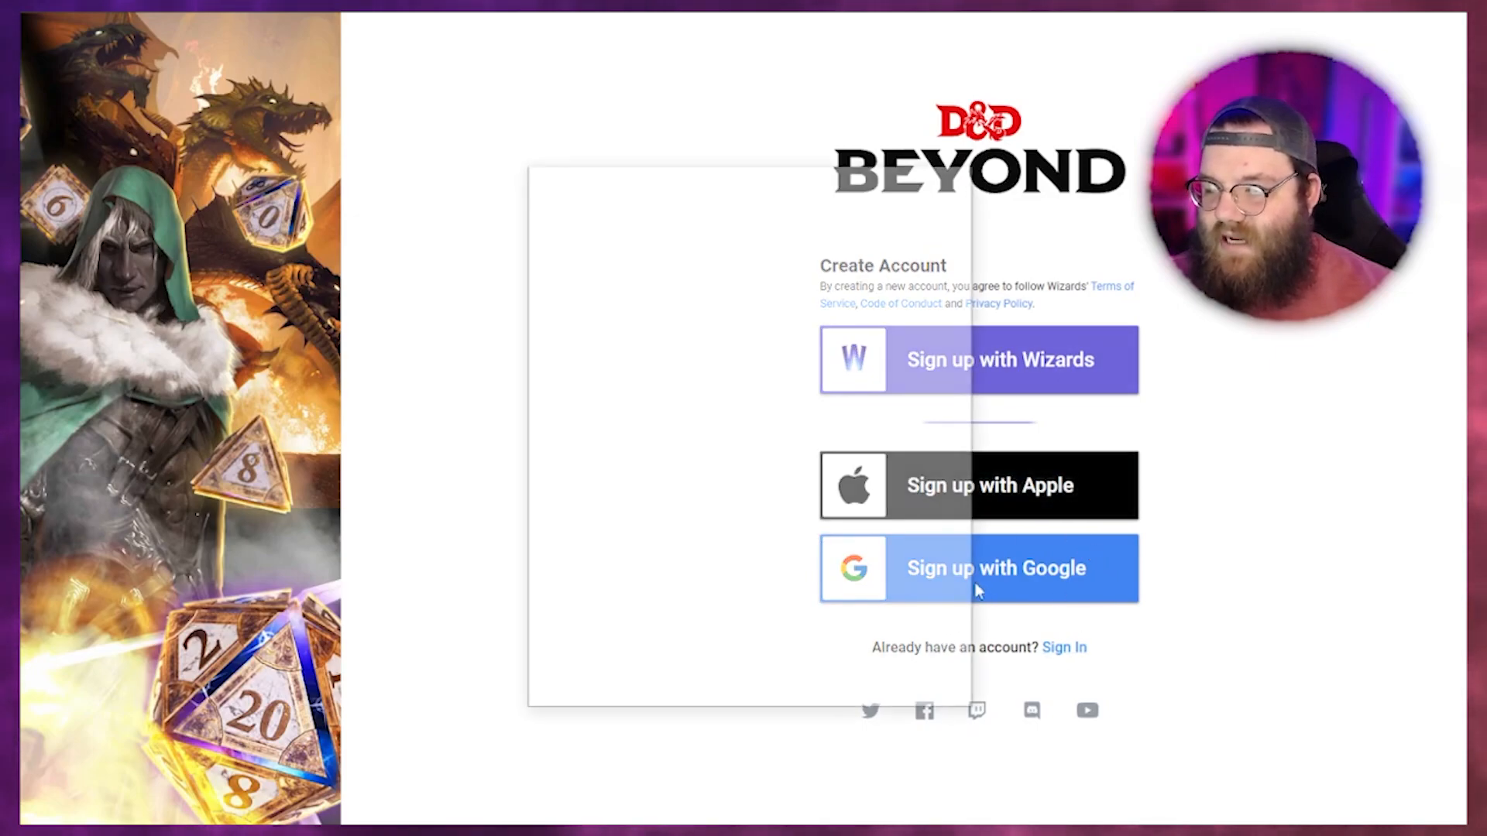
{"action": "left_click", "coordinate": [620, 558]}
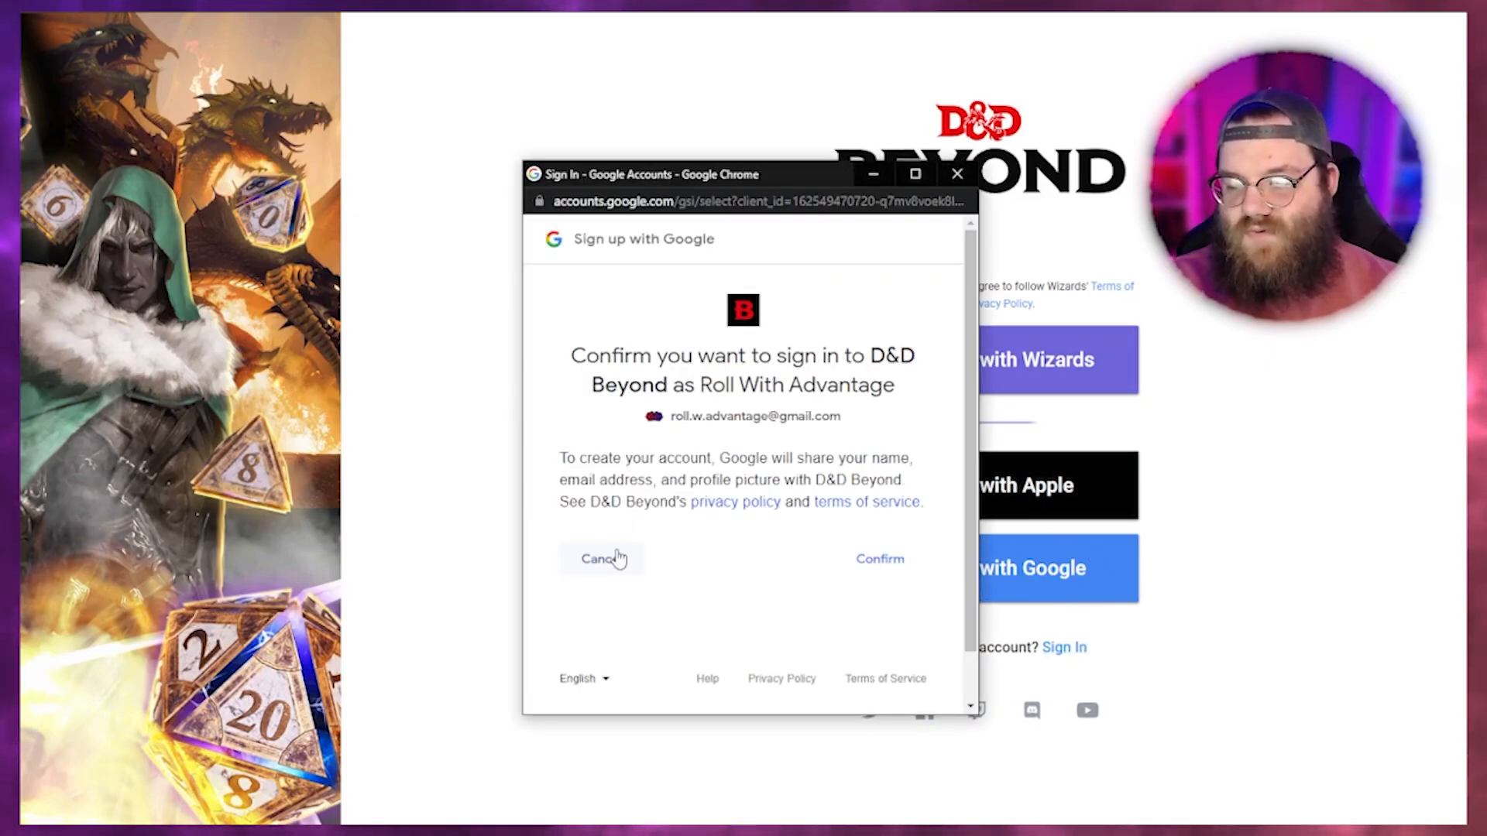
{"action": "left_click", "coordinate": [866, 563]}
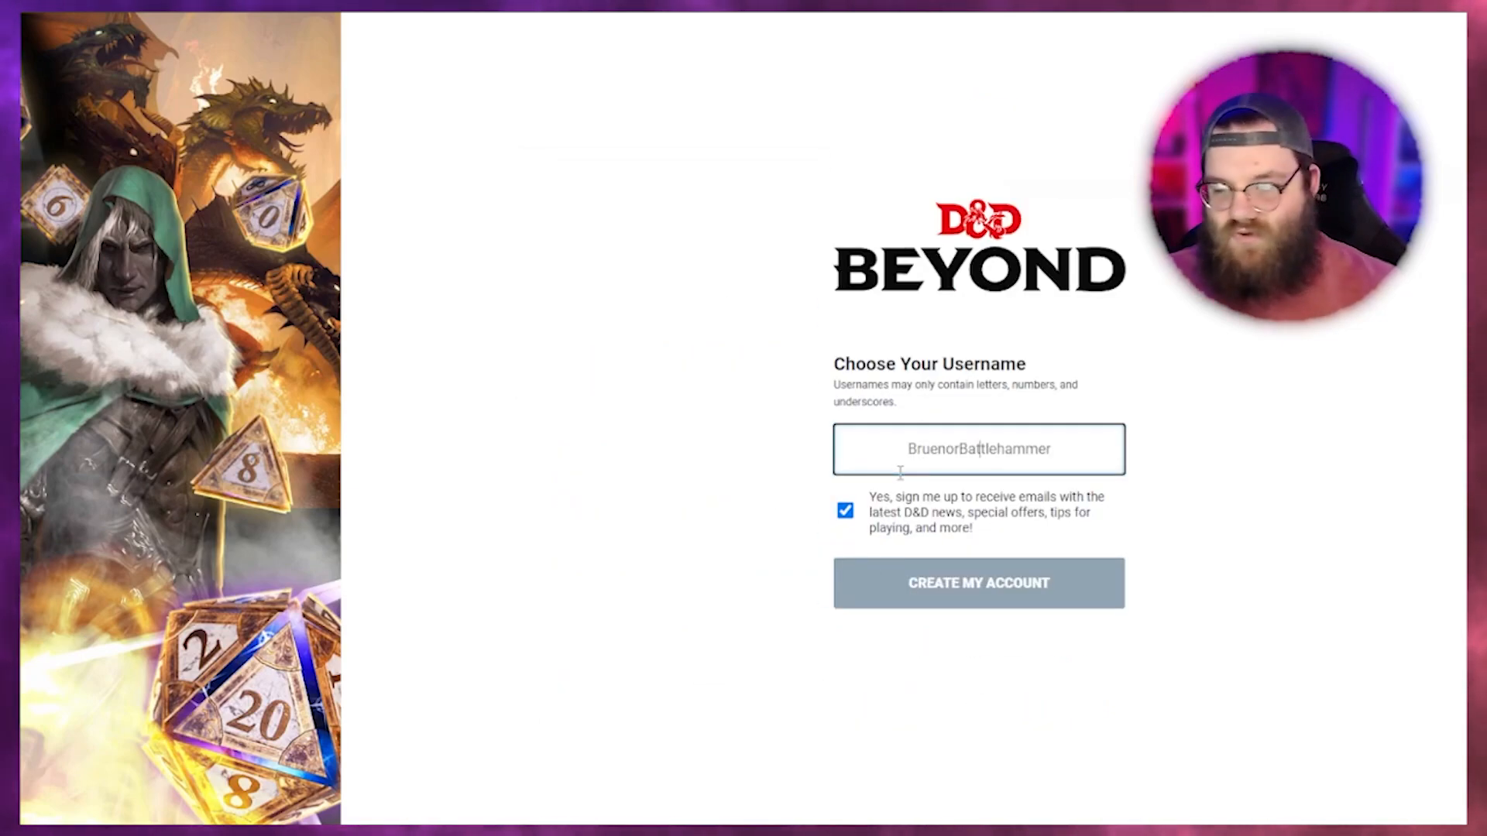
Create the account with the username RWAGG and continue past the welcome page.
{"action": "type", "text": "RWA"}
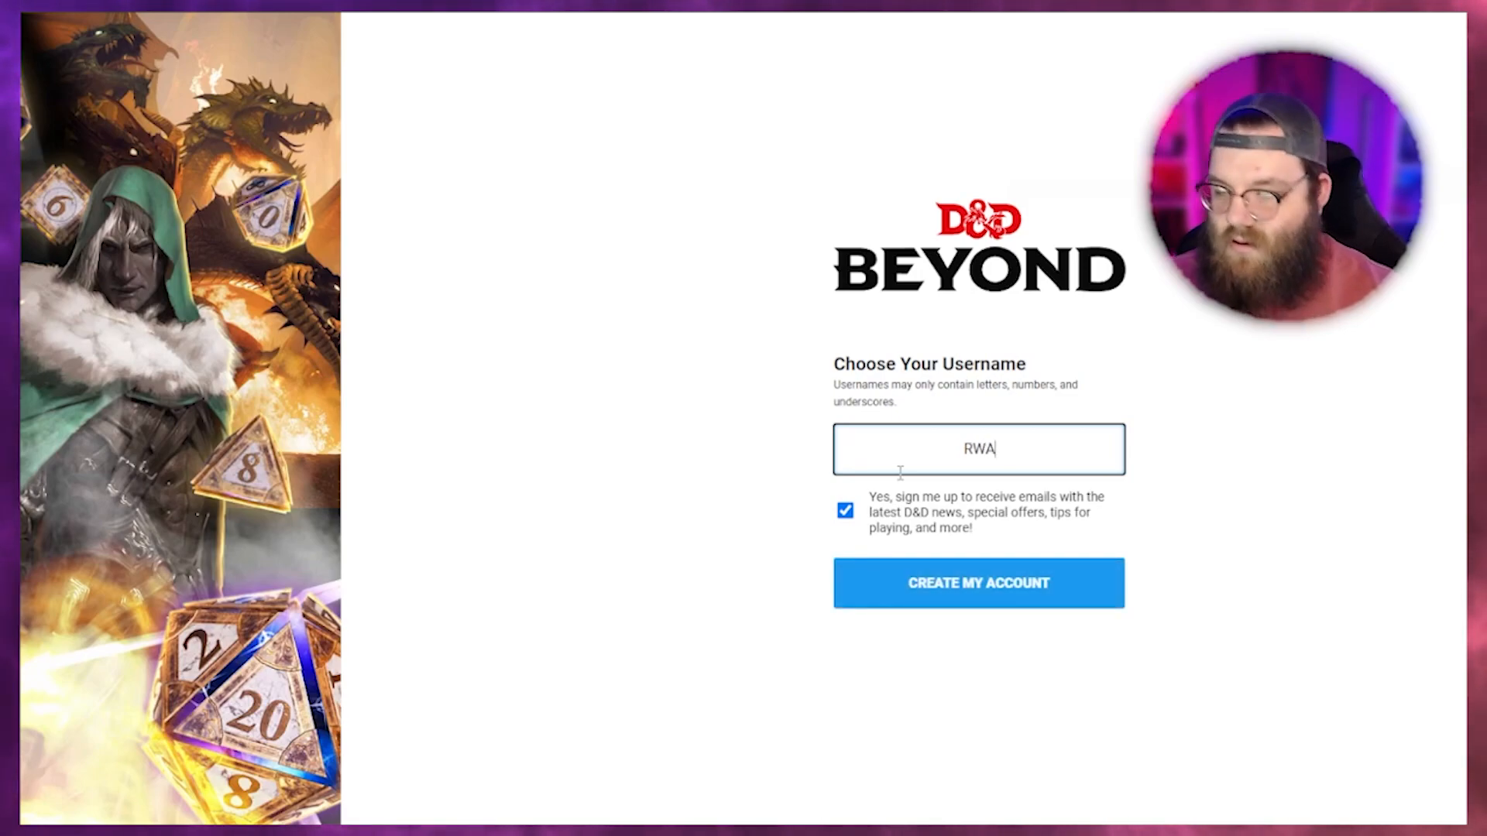
{"action": "left_click", "coordinate": [1050, 585]}
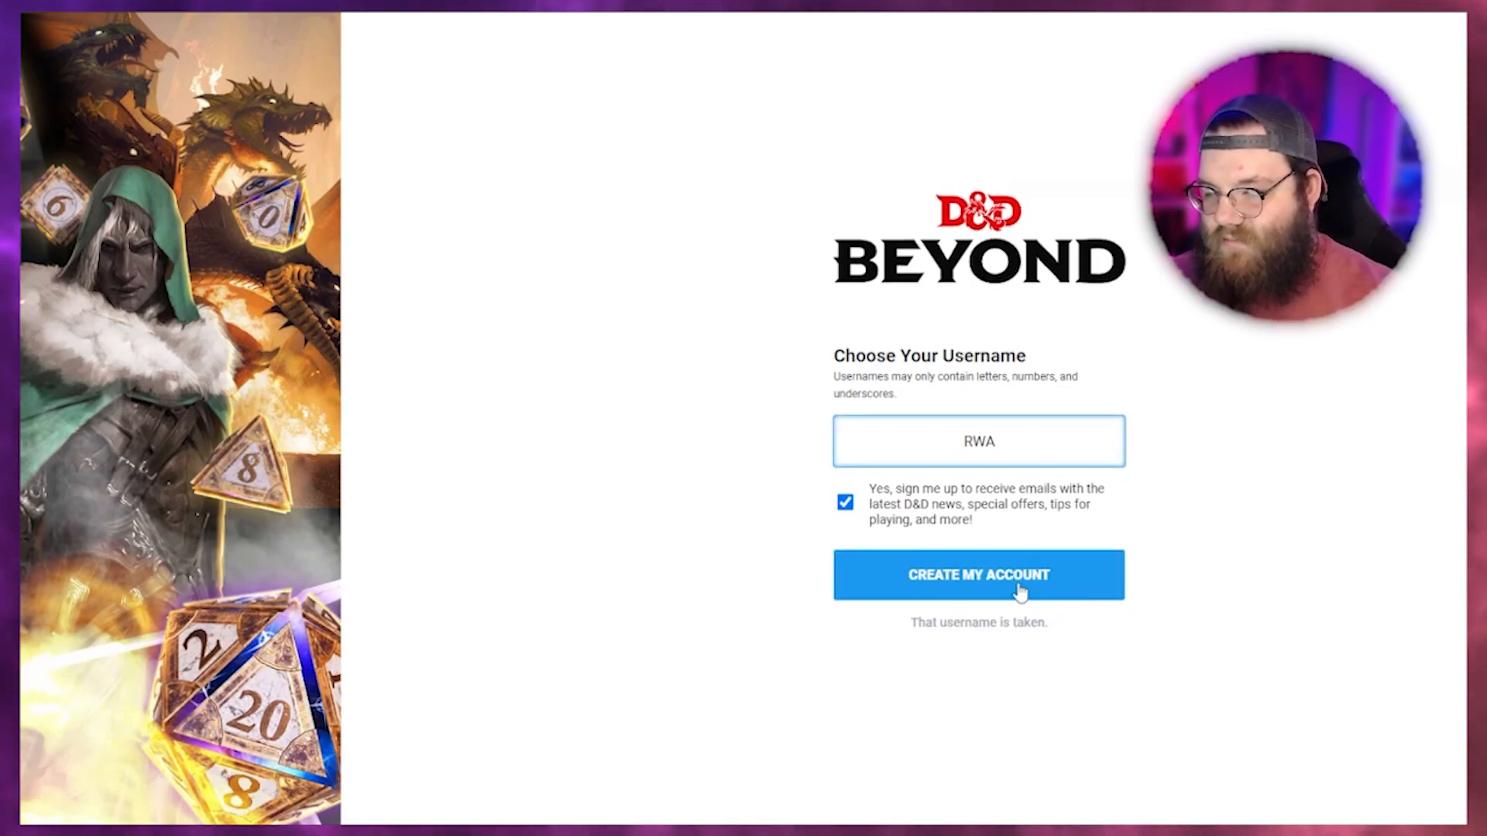
{"action": "left_click", "coordinate": [1017, 455]}
{"action": "type", "text": "GG"}
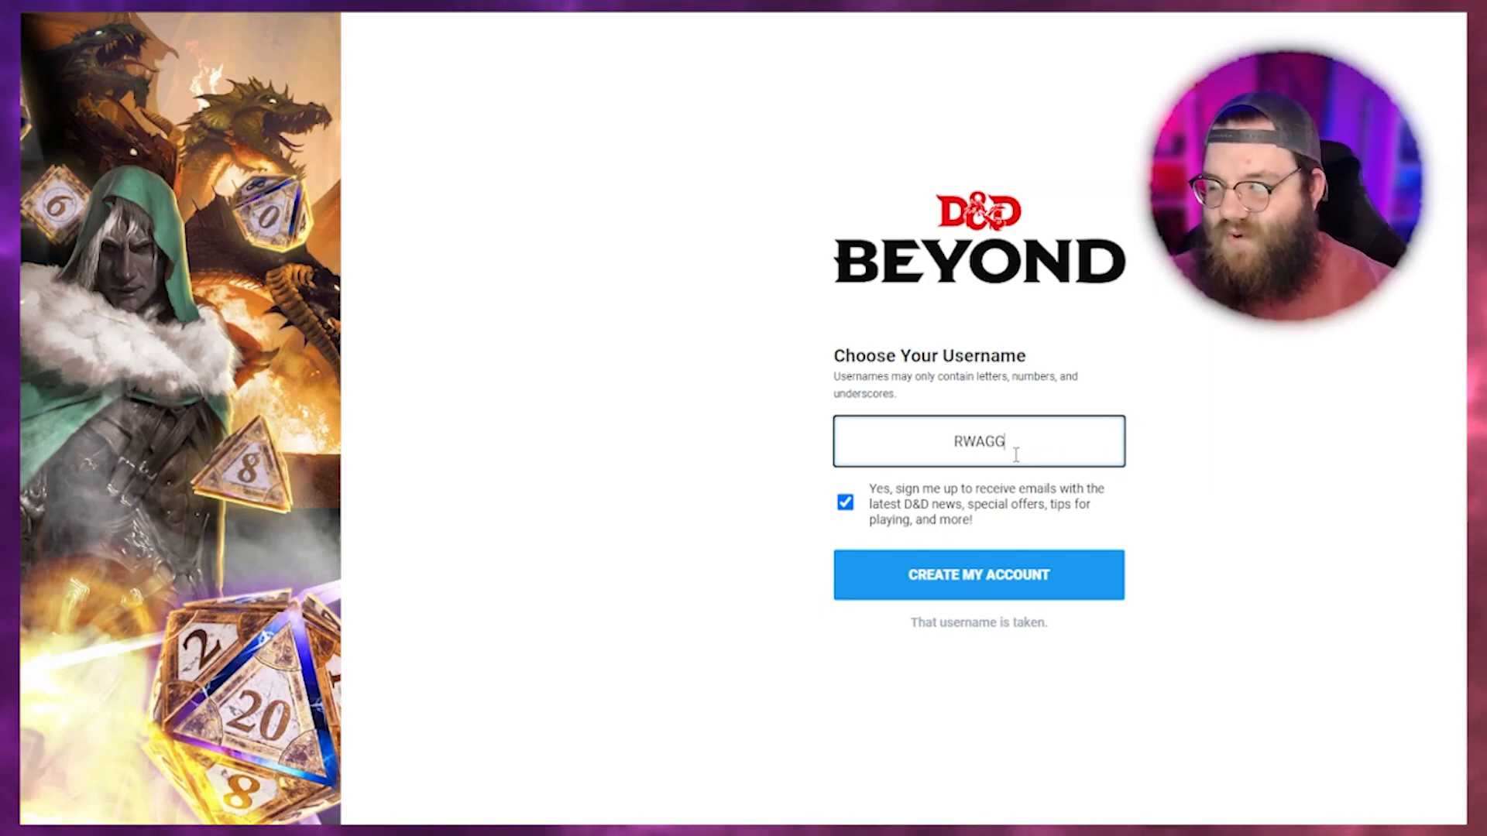
{"action": "left_click", "coordinate": [1030, 584]}
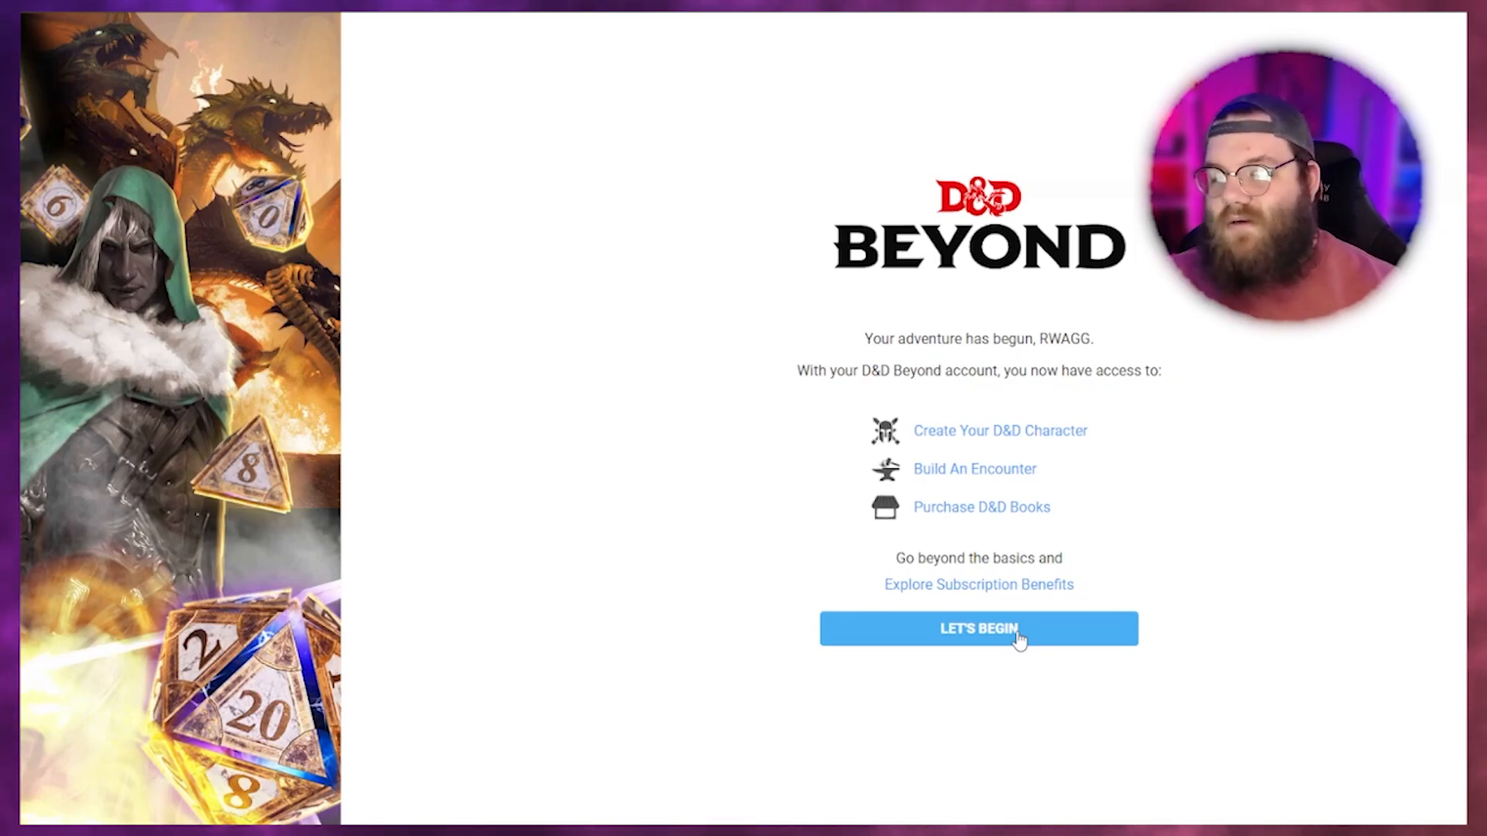
{"action": "left_click", "coordinate": [979, 629]}
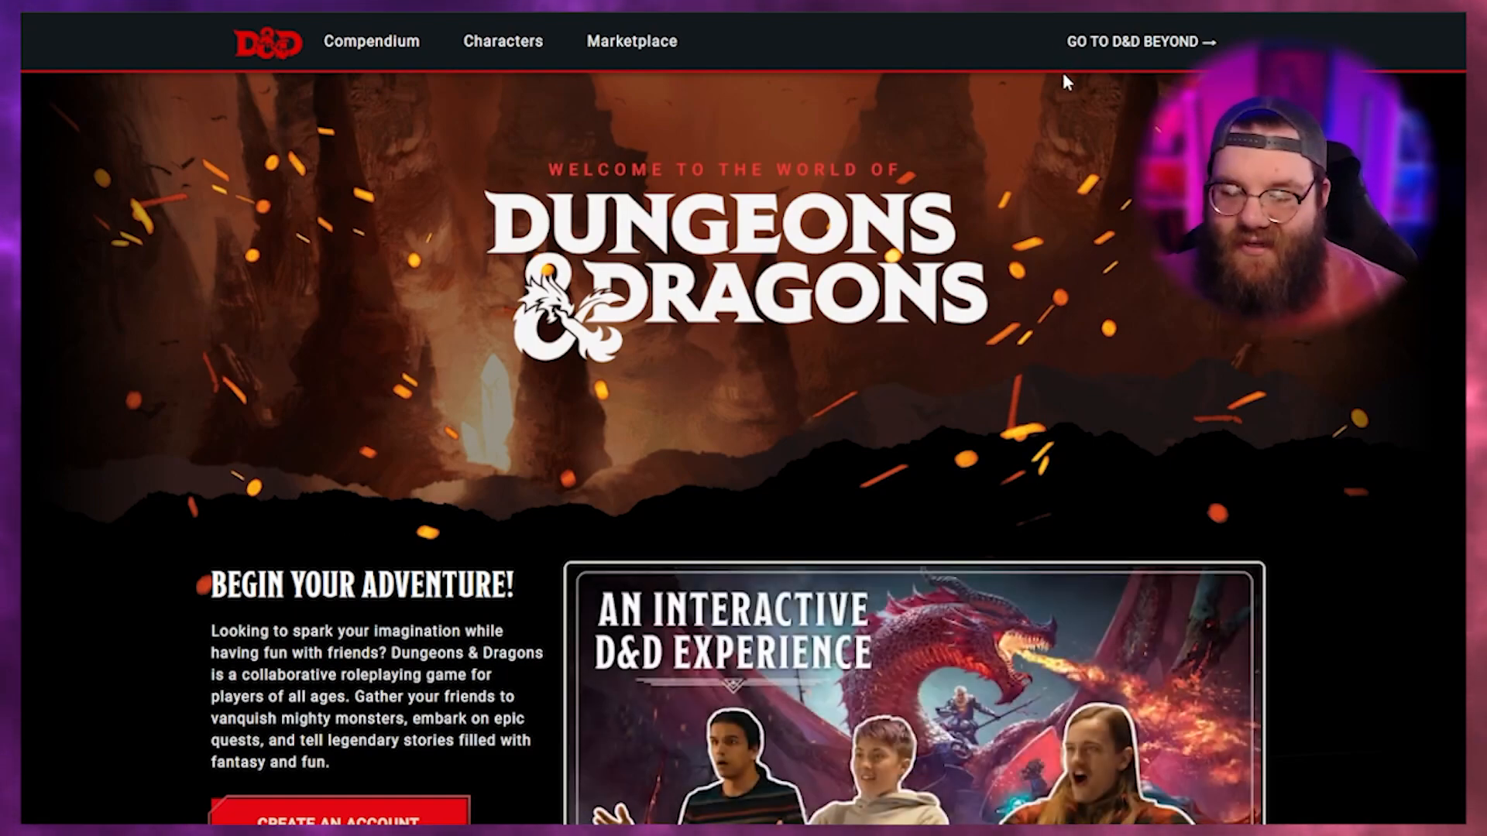
Go to the characters page and start a new character with the Standard creation method.
{"action": "left_click", "coordinate": [521, 54]}
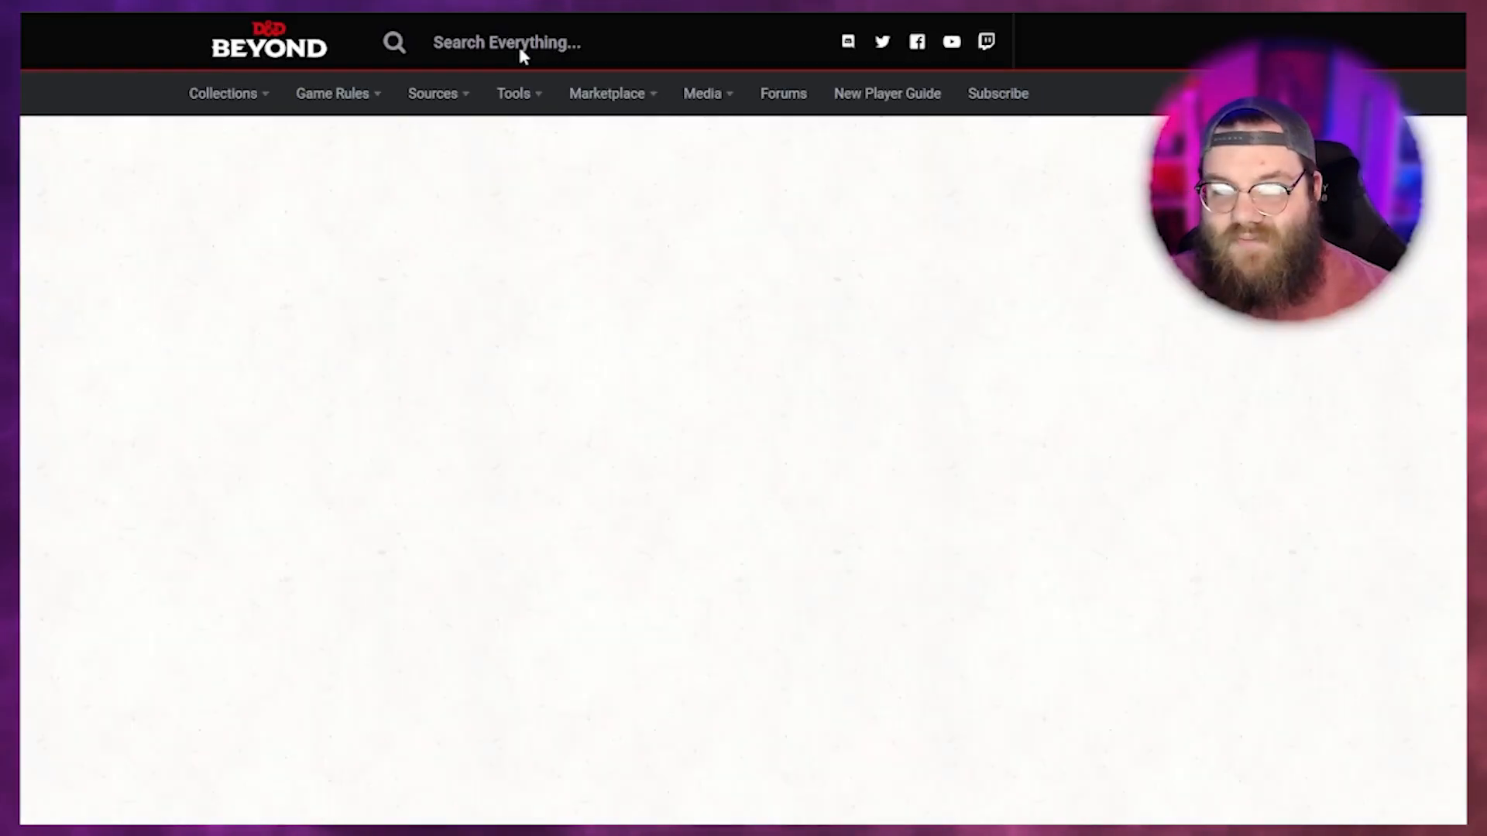
{"action": "mouse_move", "coordinate": [595, 108]}
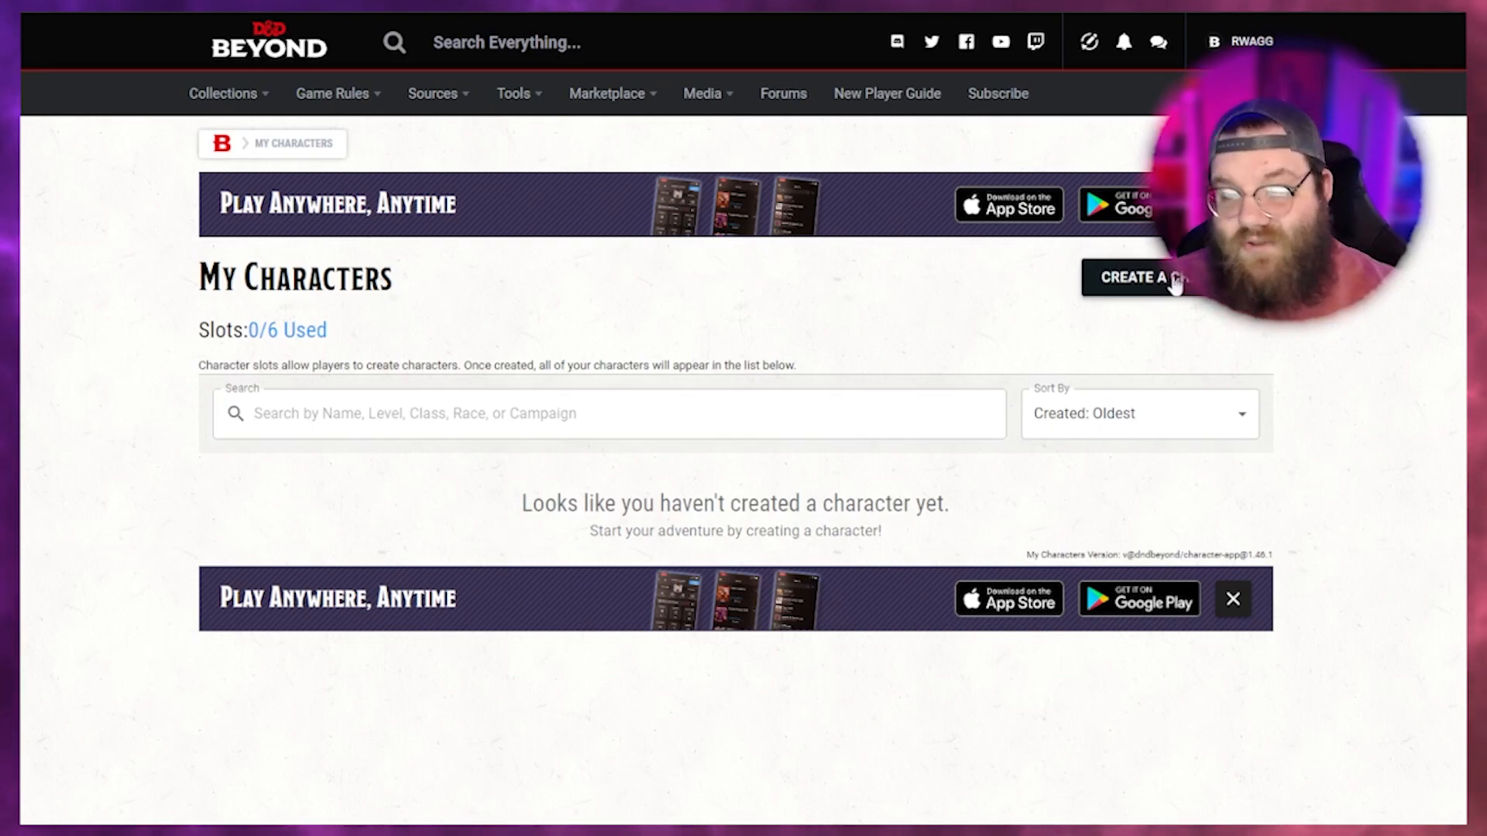
{"action": "left_click", "coordinate": [1175, 284]}
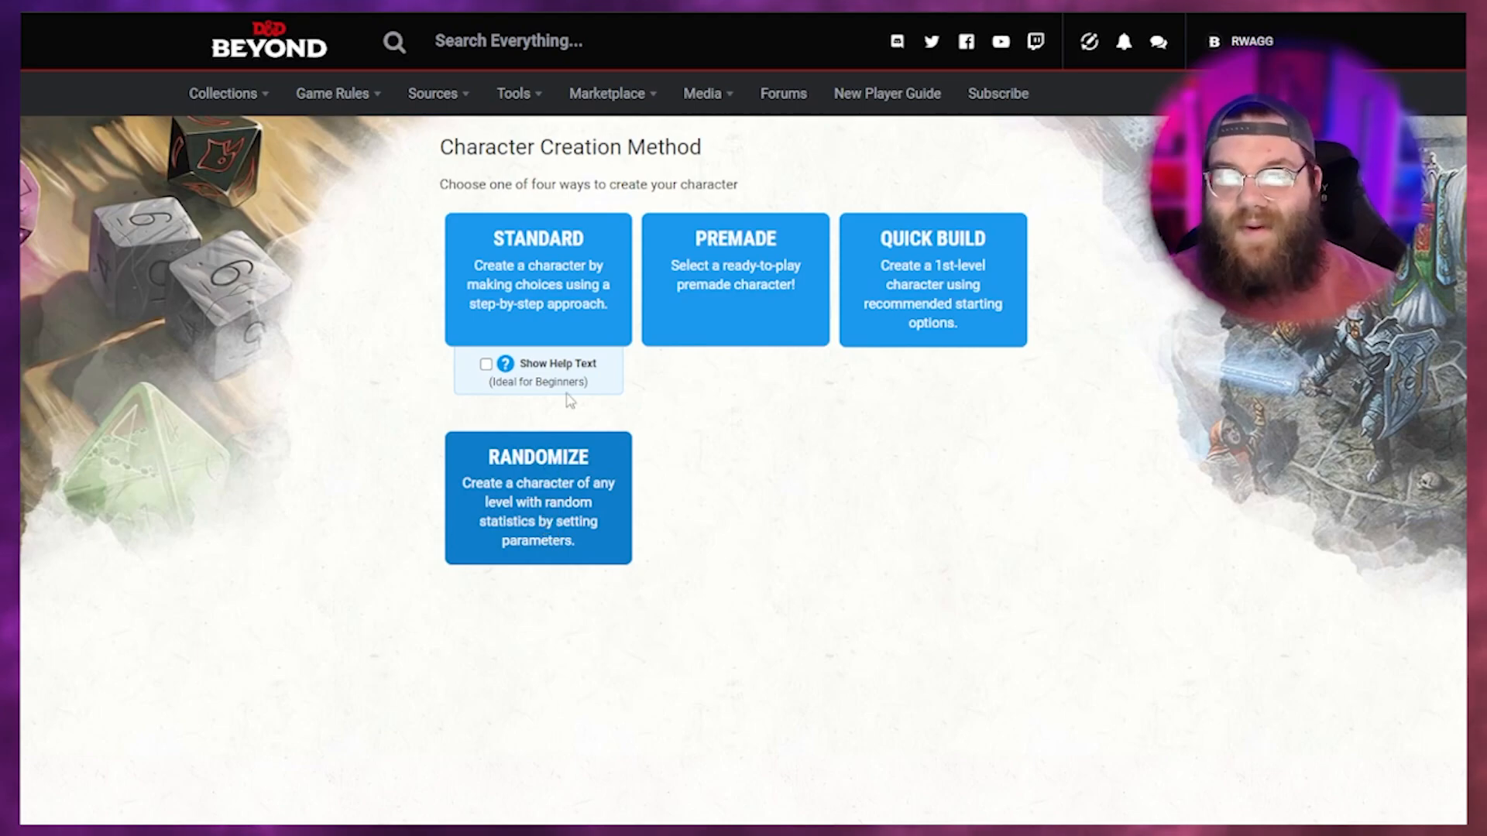
{"action": "left_click", "coordinate": [540, 288]}
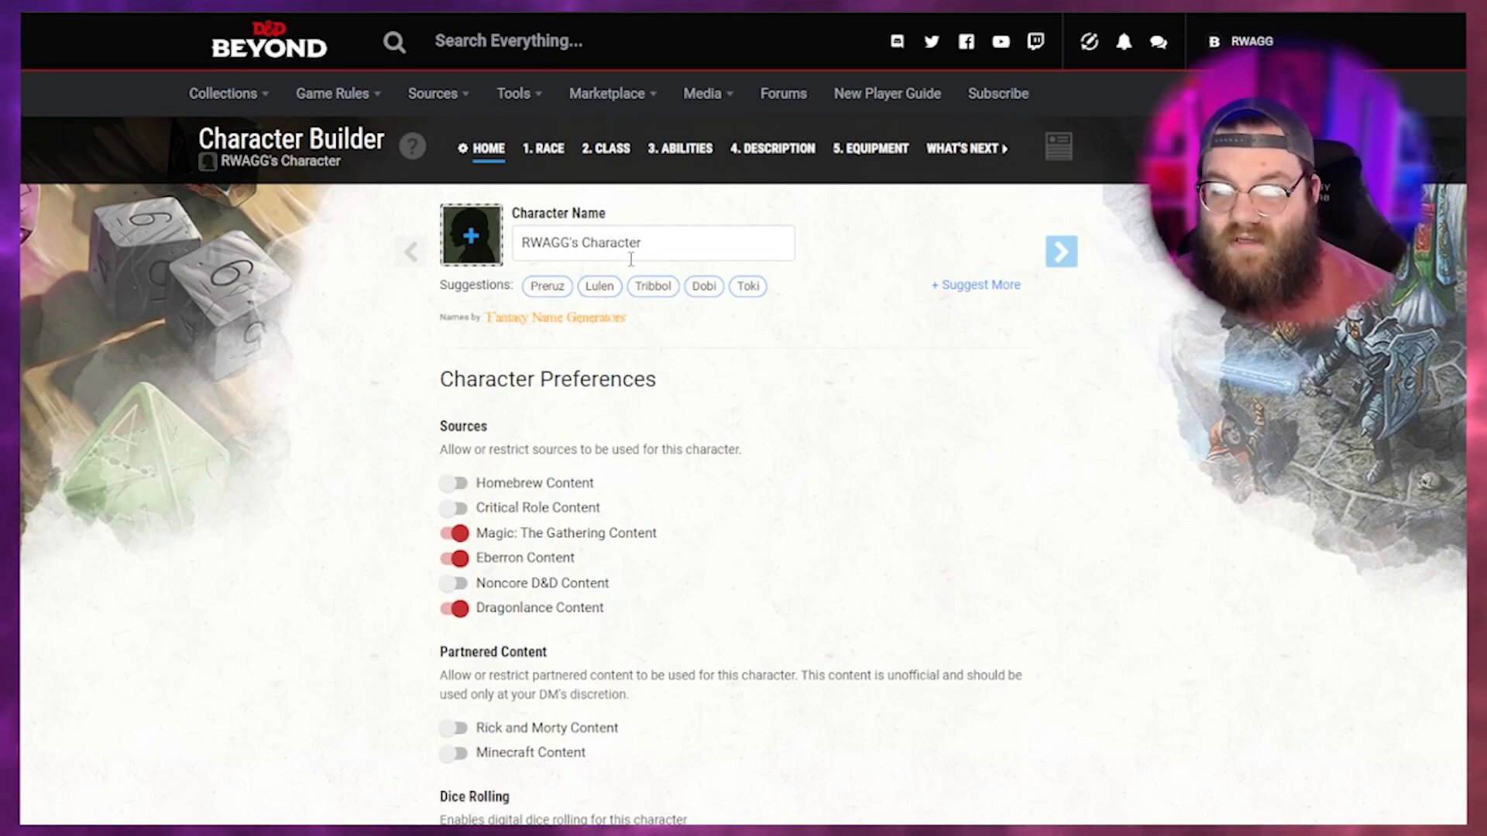
Replace the default character name with Elizabeth.
{"action": "double_click", "coordinate": [632, 253]}
{"action": "triple_click", "coordinate": [633, 253]}
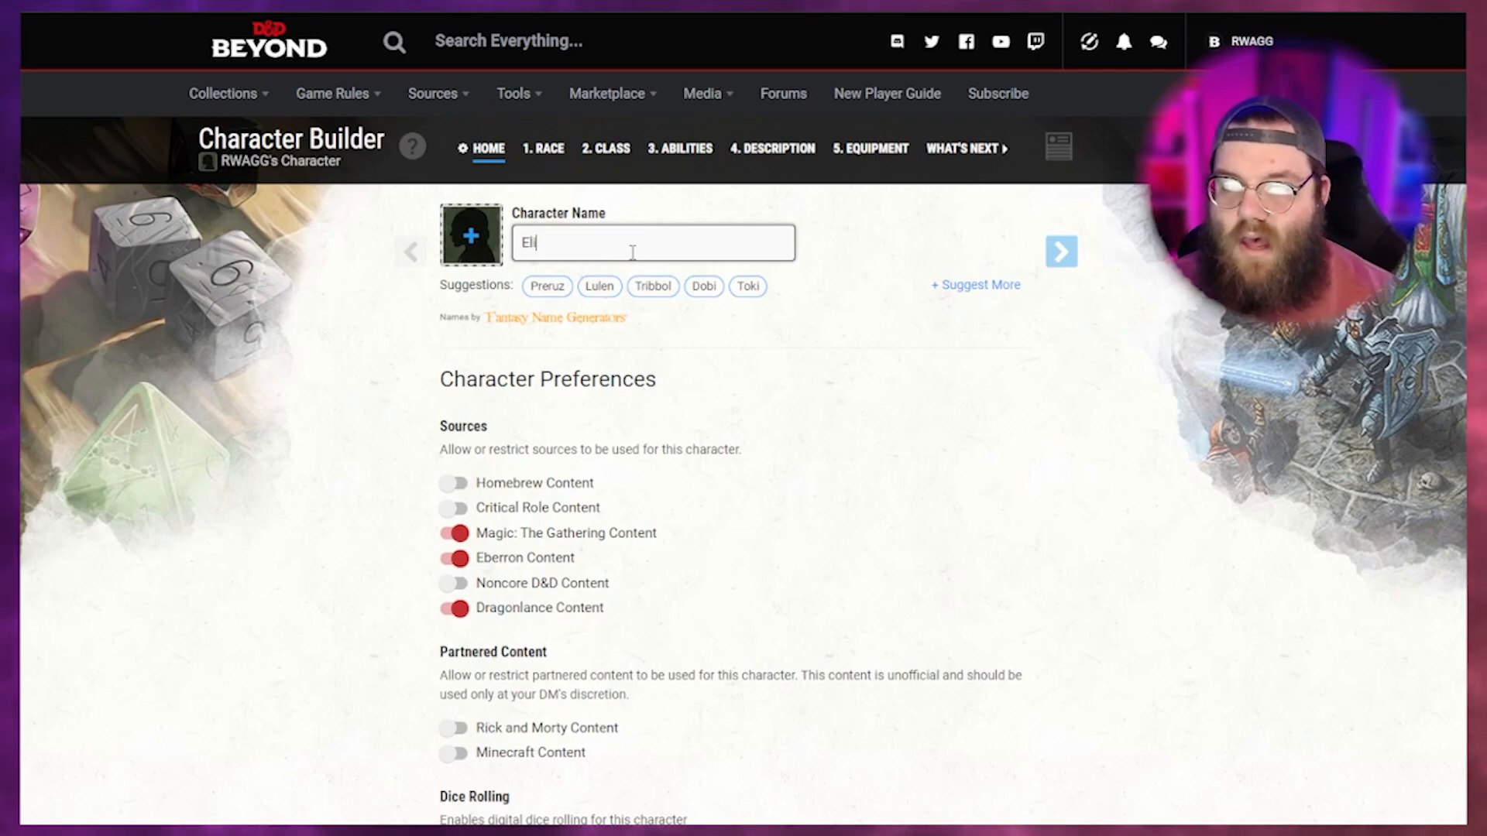
{"action": "type", "text": "abeth"}
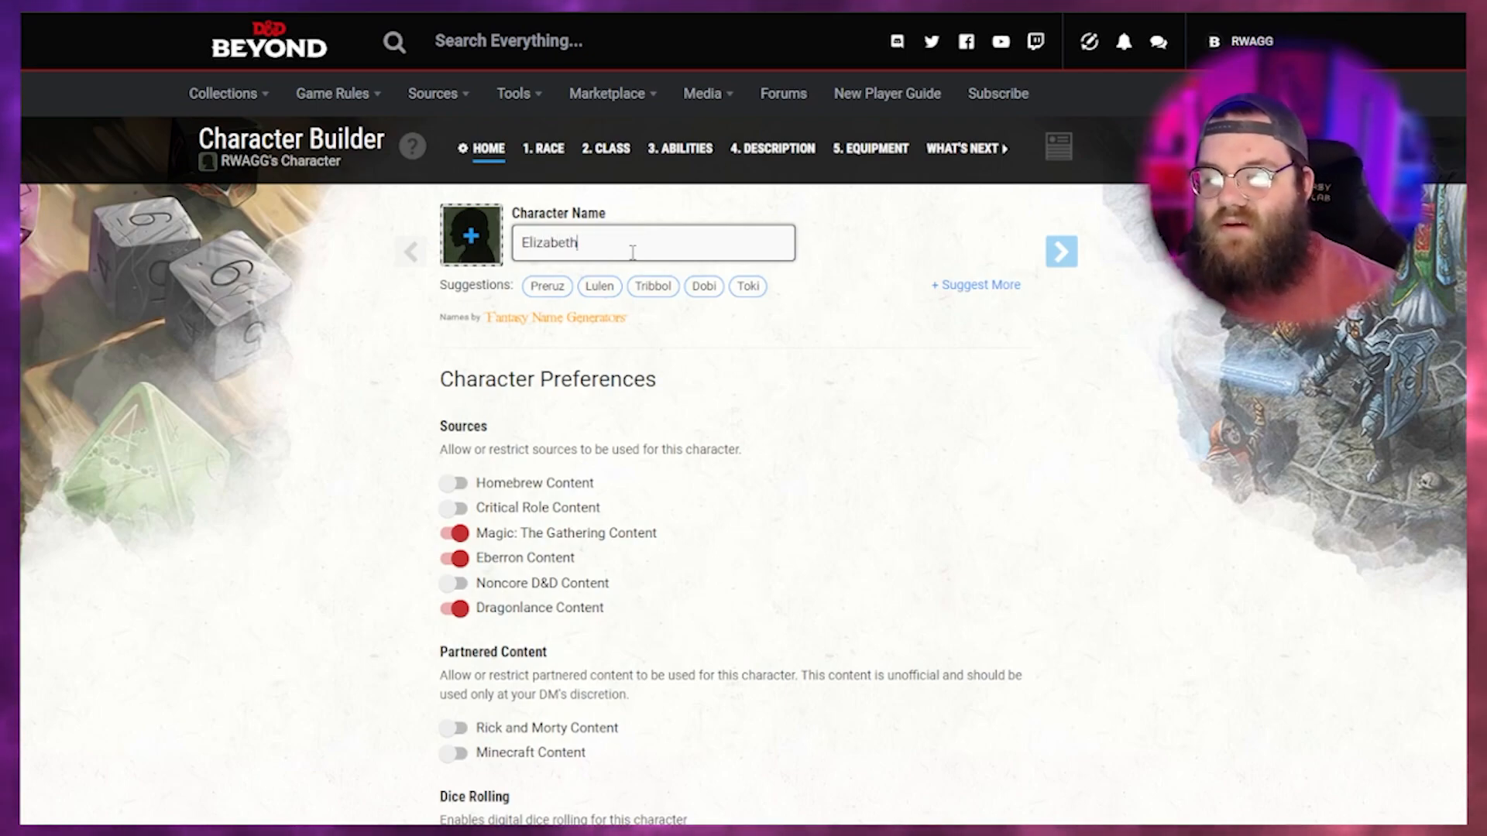
{"action": "left_click", "coordinate": [378, 327]}
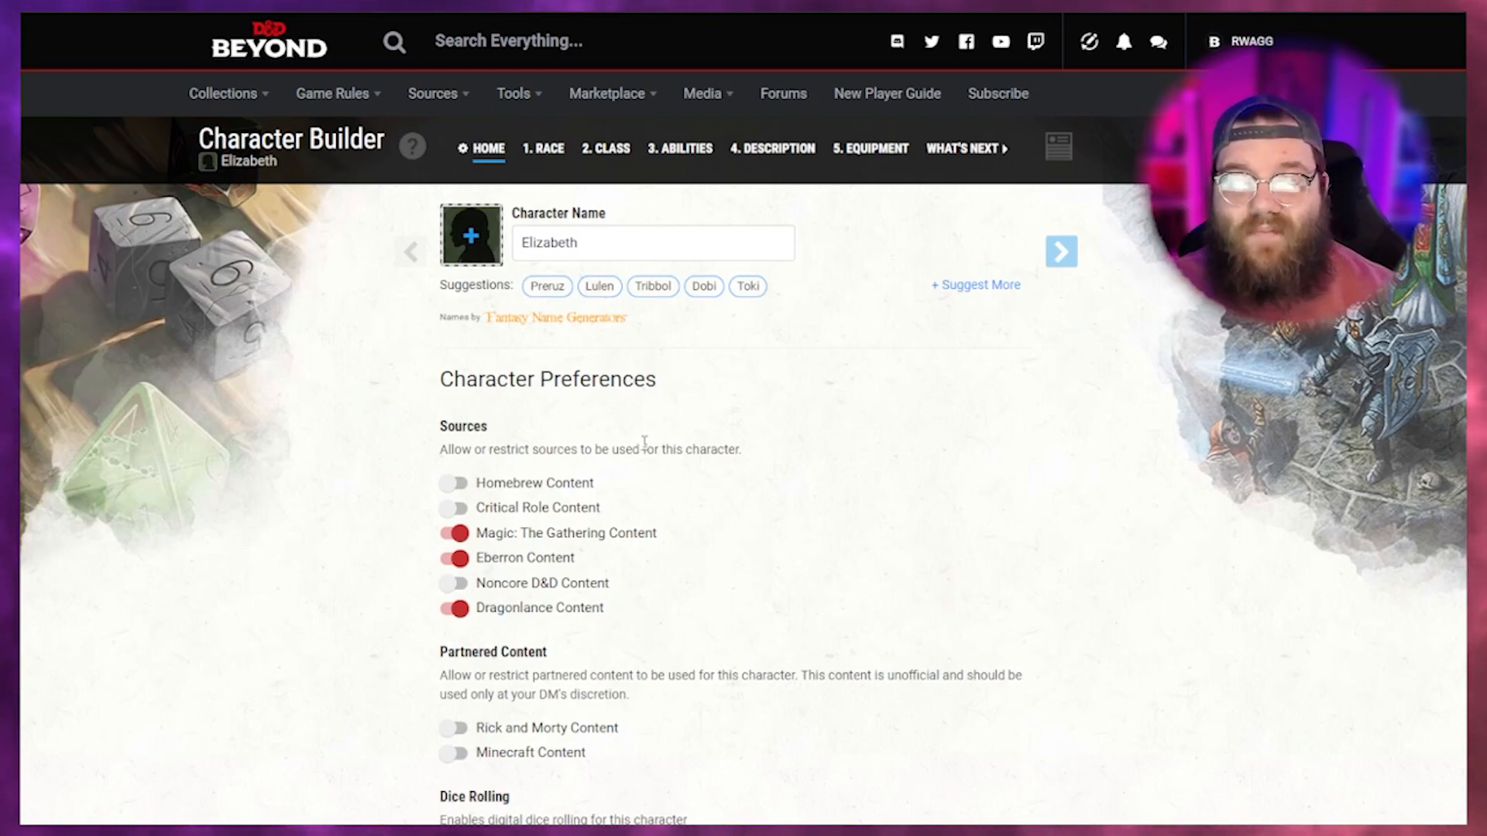
Disable the Magic: The Gathering, Eberron and Dragonlance content sources in the character preferences.
{"action": "scroll", "coordinate": [672, 531], "scroll_direction": "down", "scroll_amount": 5}
{"action": "scroll", "coordinate": [672, 531], "scroll_direction": "down", "scroll_amount": 10}
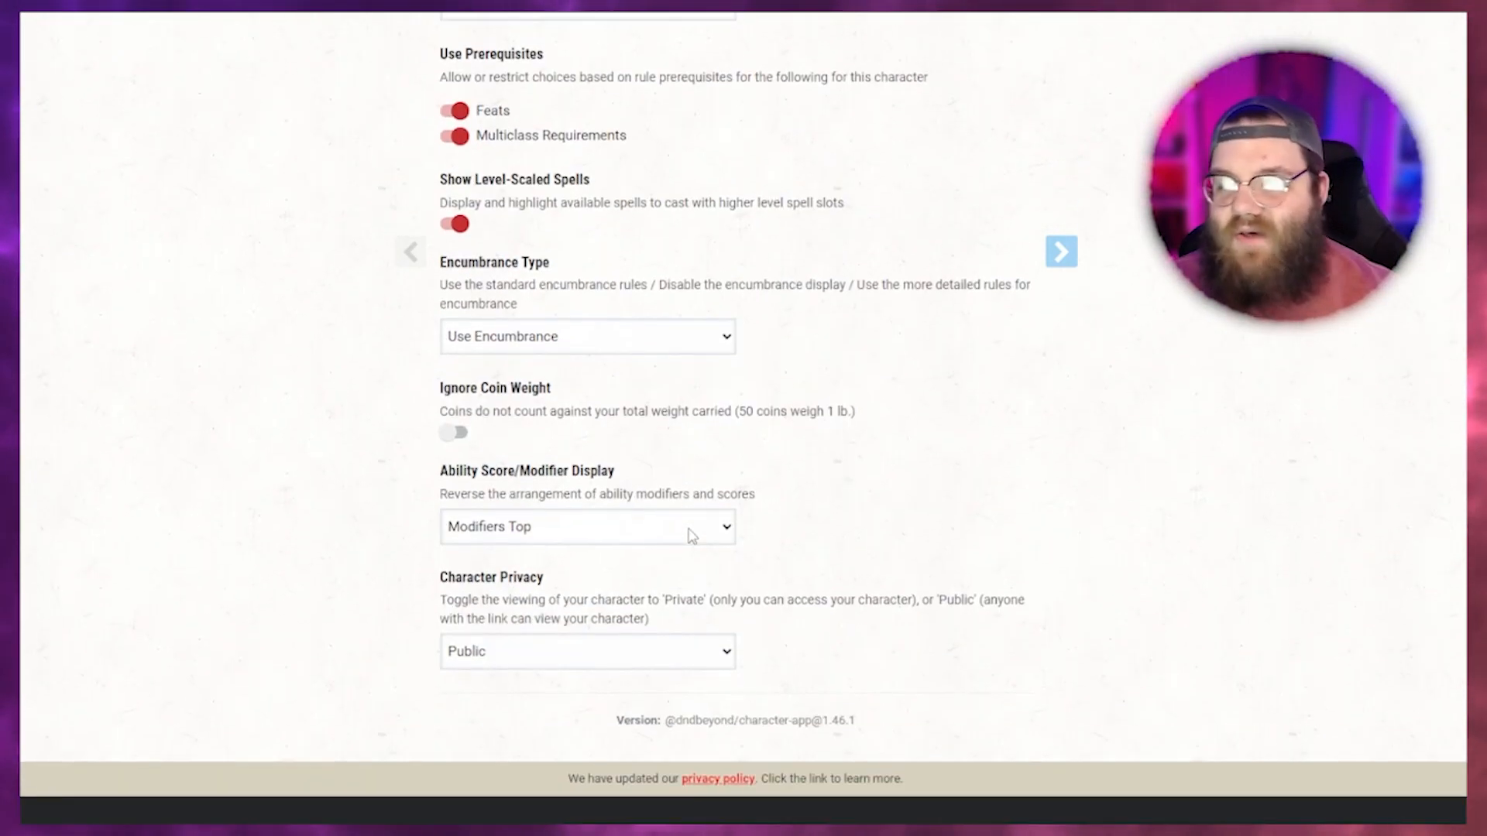
{"action": "scroll", "coordinate": [704, 540], "scroll_direction": "up", "scroll_amount": 8}
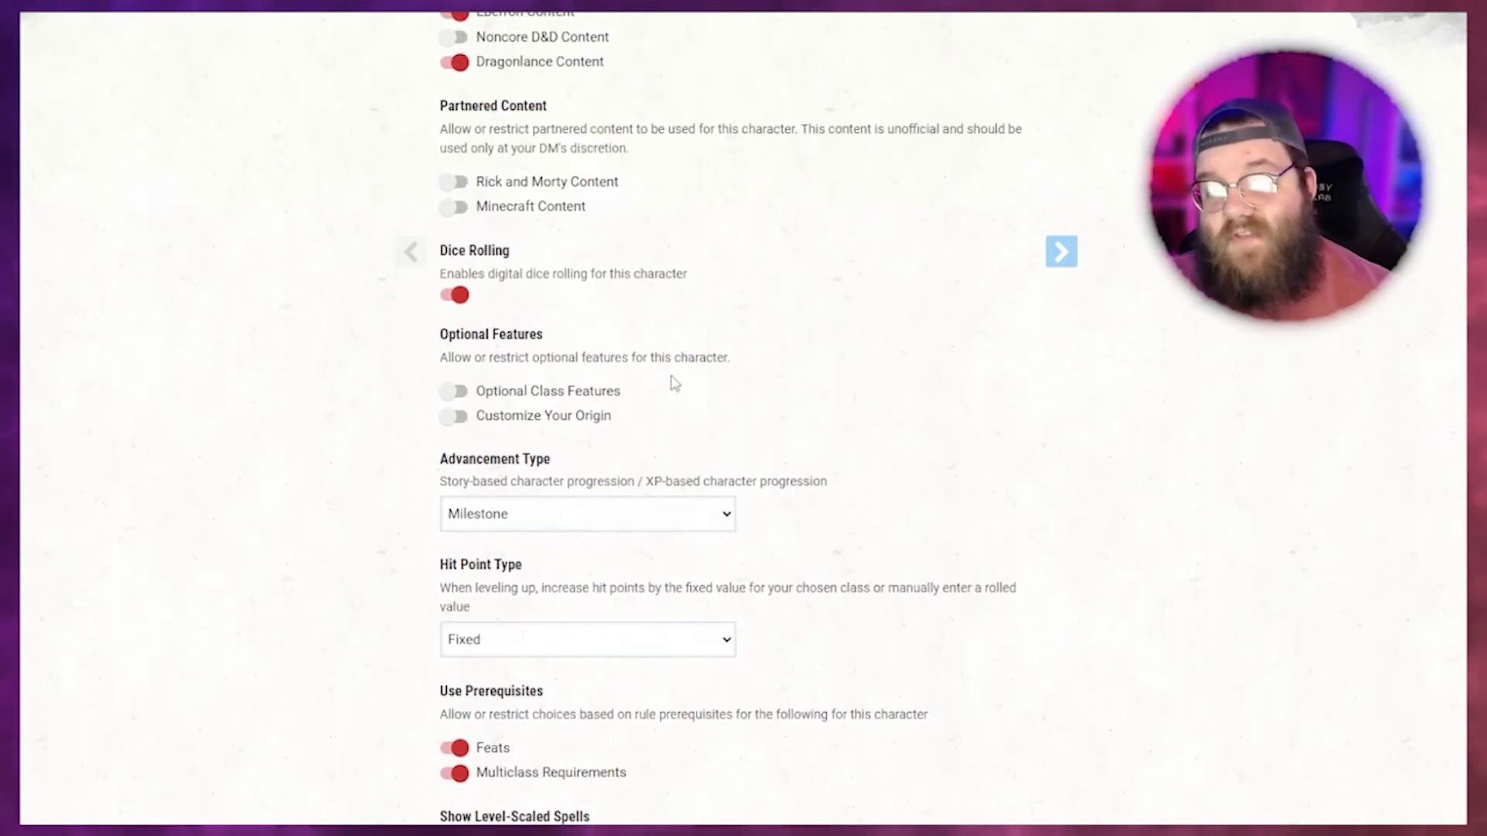
{"action": "scroll", "coordinate": [642, 505], "scroll_direction": "up", "scroll_amount": 2}
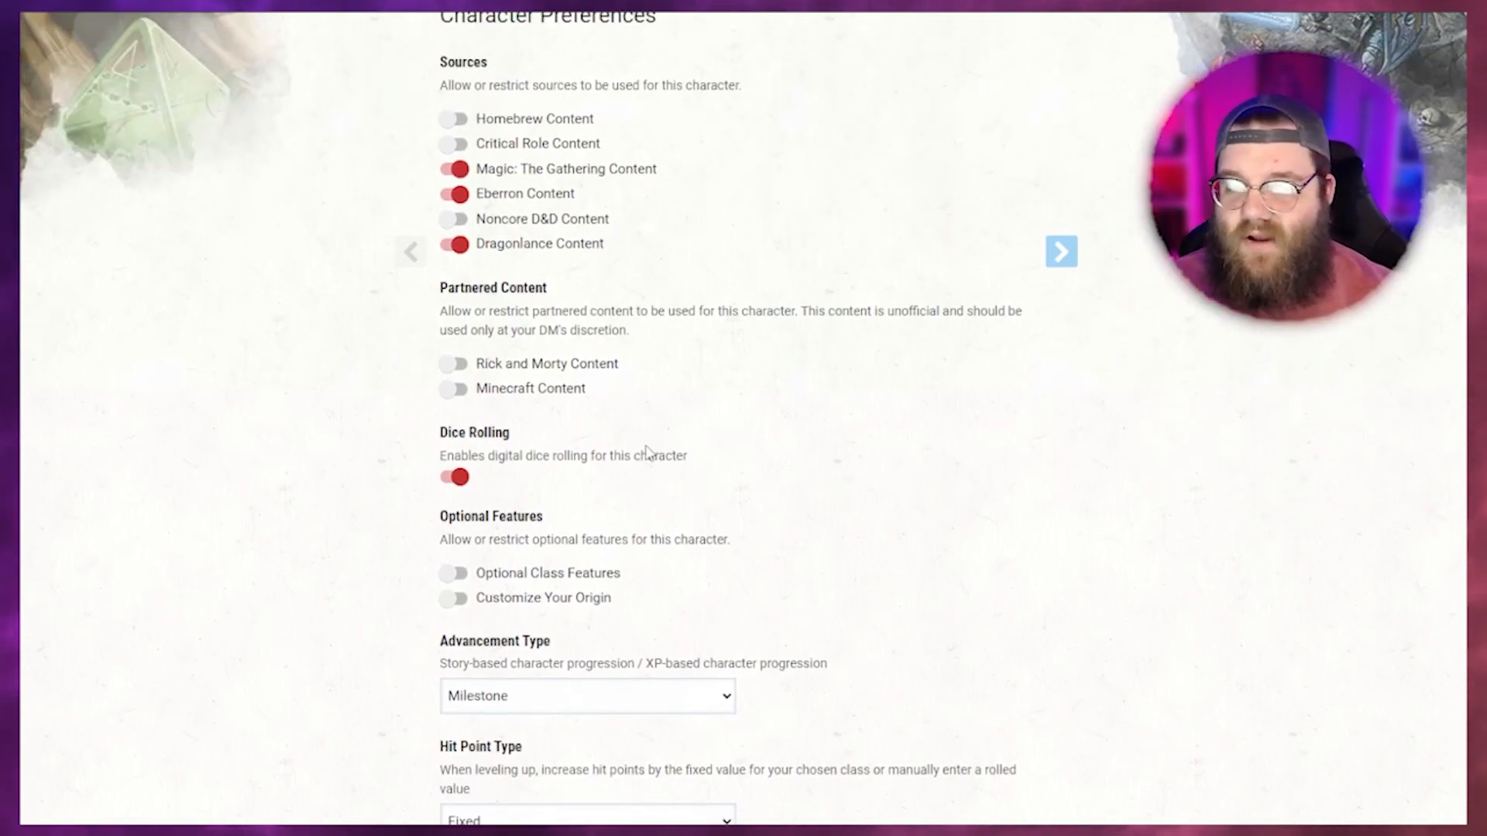
{"action": "scroll", "coordinate": [489, 372], "scroll_direction": "up", "scroll_amount": 2}
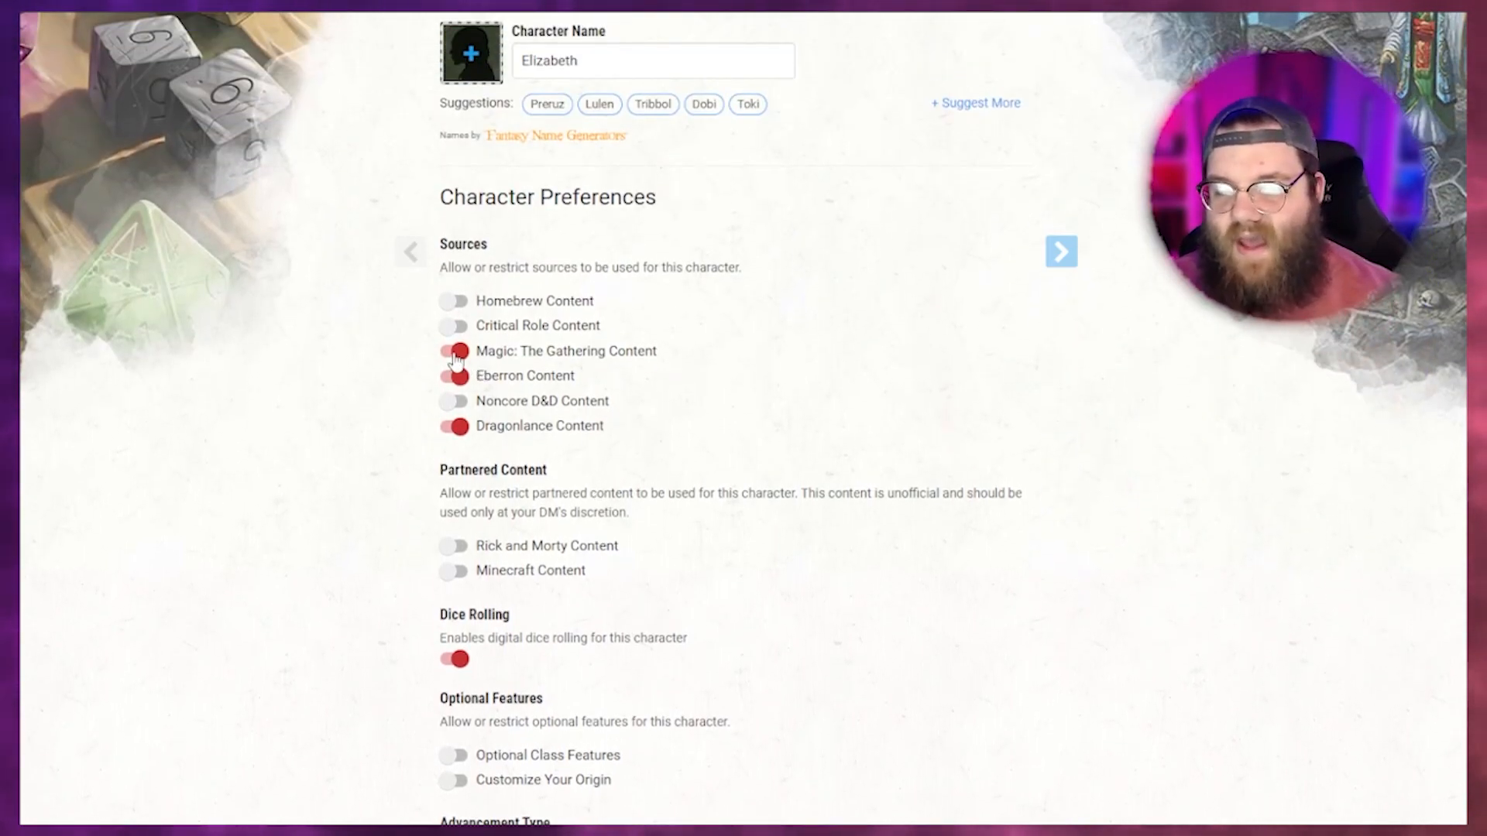
{"action": "left_click", "coordinate": [455, 352]}
{"action": "left_click", "coordinate": [454, 378]}
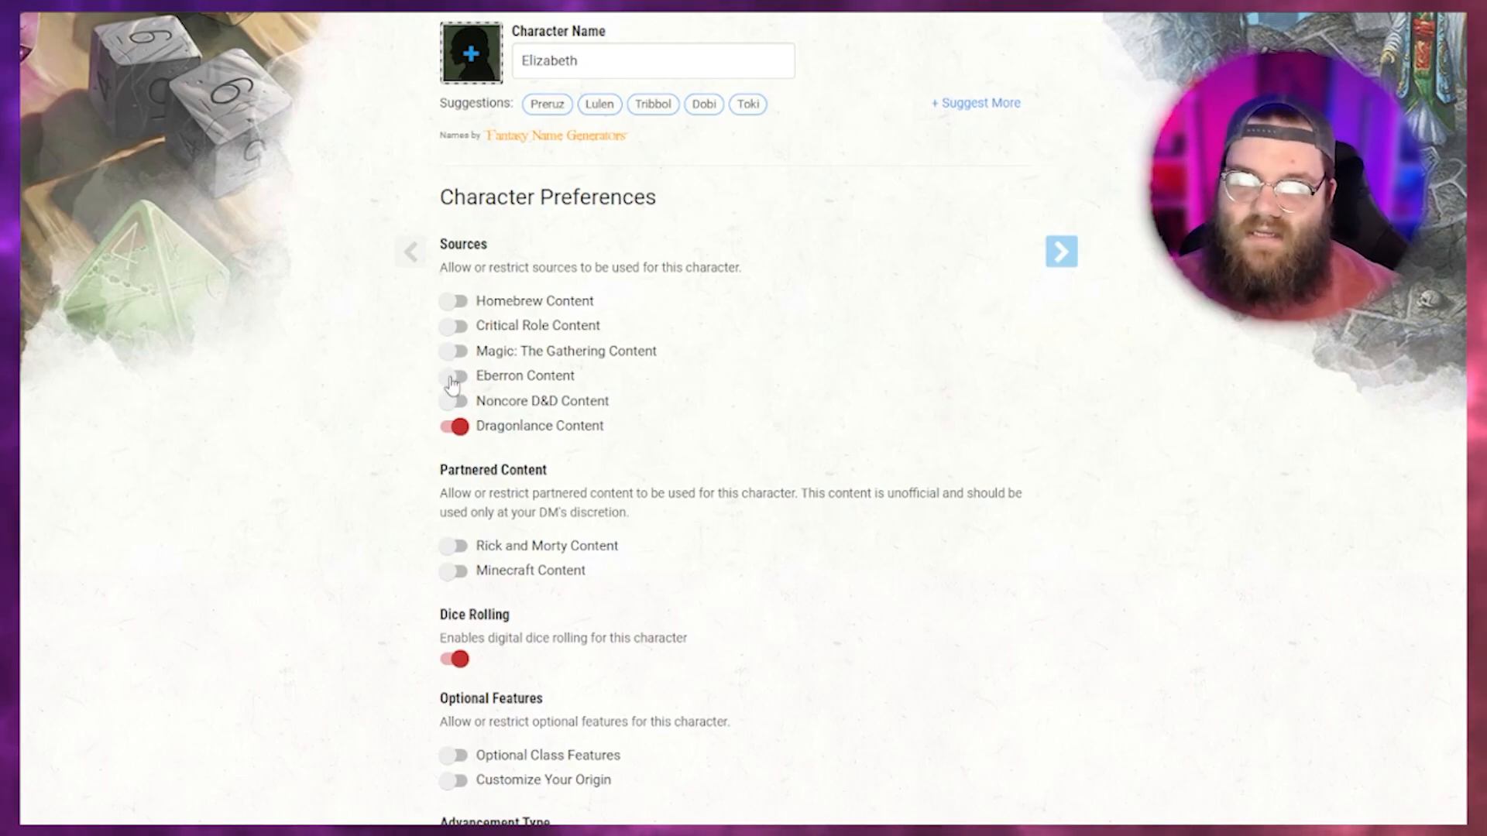
{"action": "left_click", "coordinate": [457, 428]}
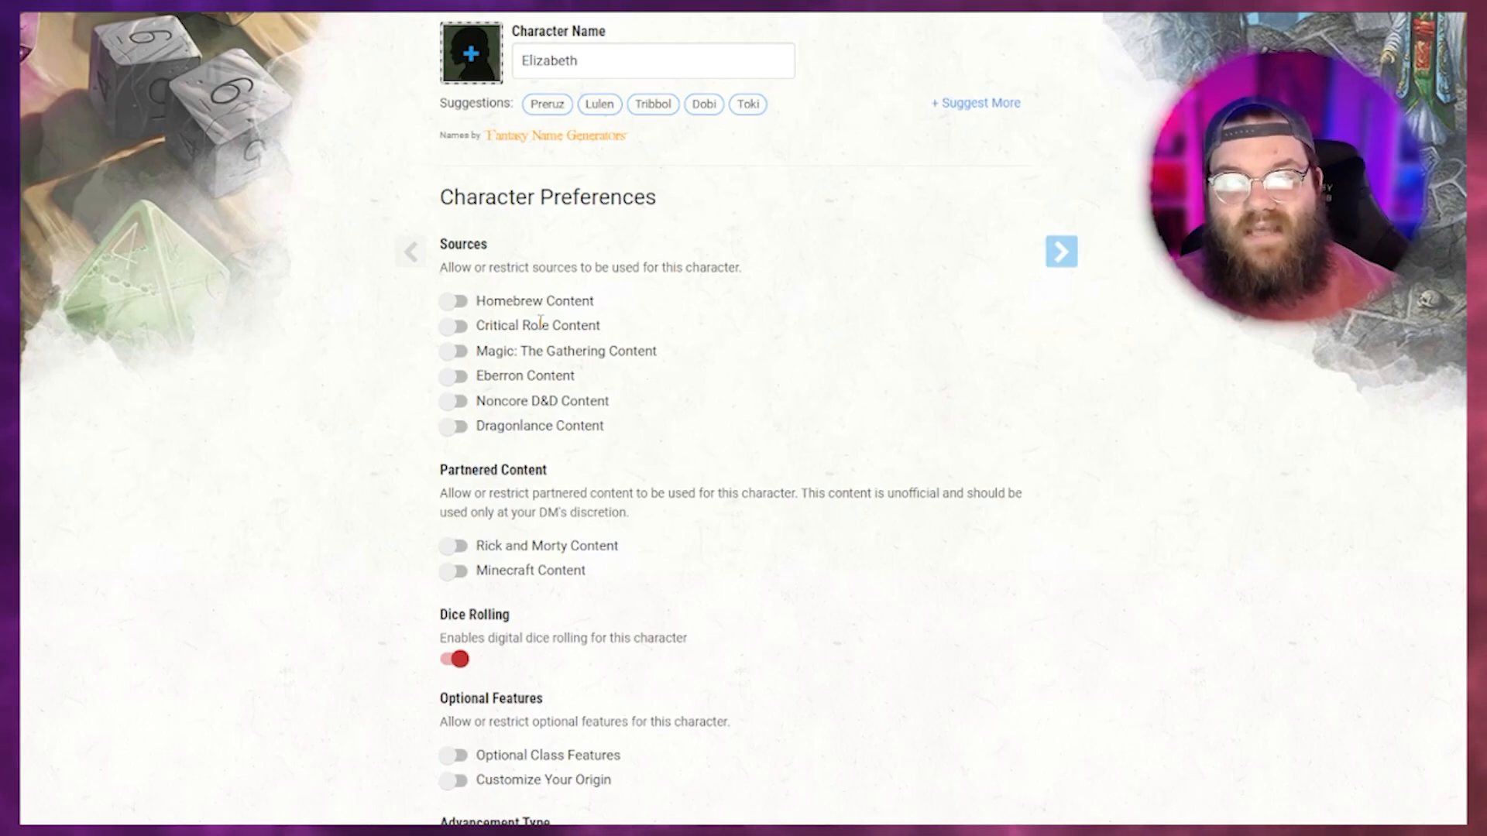
Review the partnered content, dice rolling and optional features preferences, including Optional Class Features and Customize Your Origin.
{"action": "scroll", "coordinate": [560, 325], "scroll_direction": "down", "scroll_amount": 1}
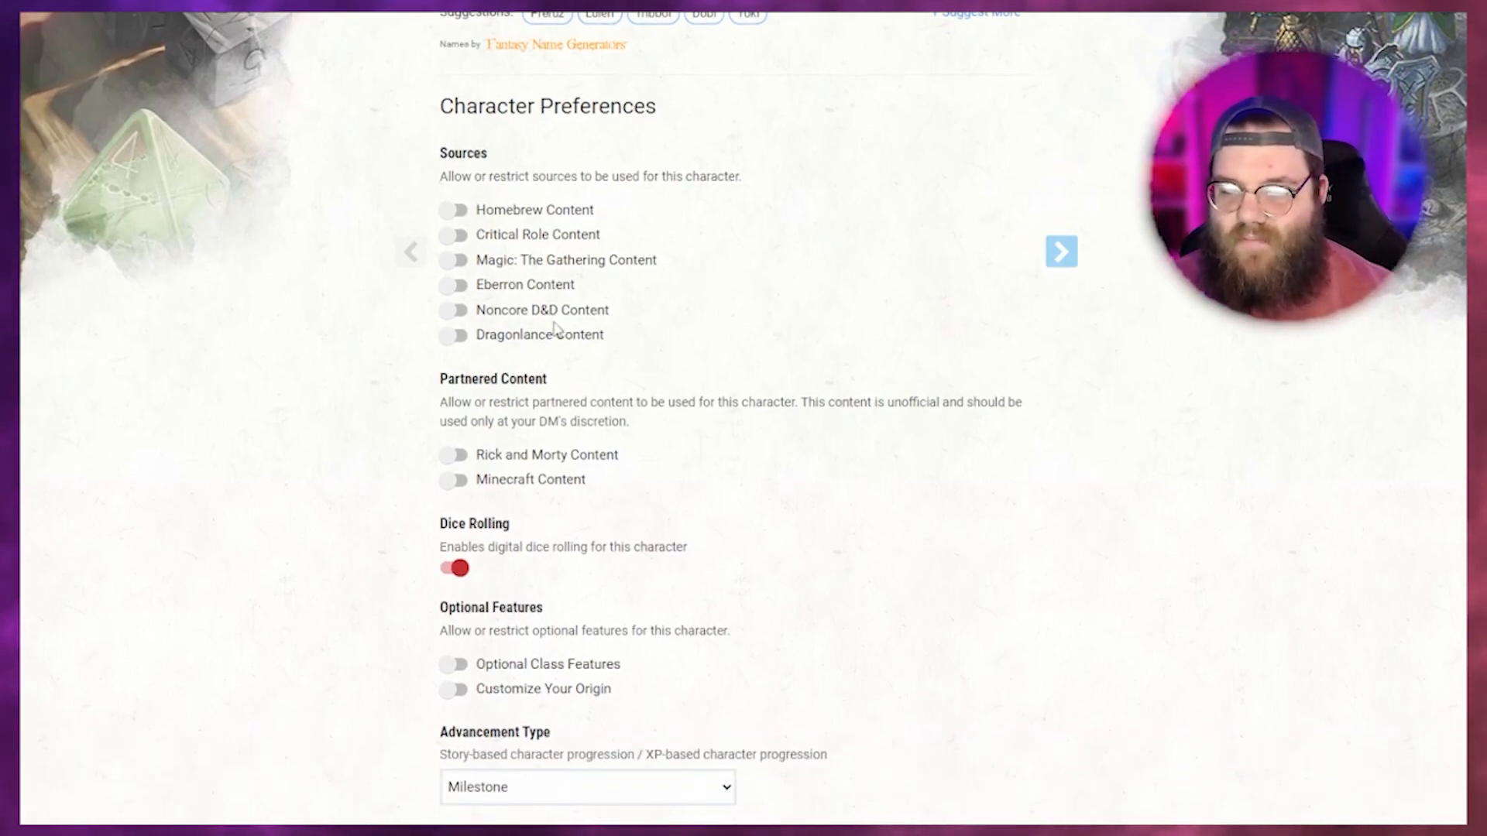
{"action": "scroll", "coordinate": [542, 464], "scroll_direction": "down", "scroll_amount": 2}
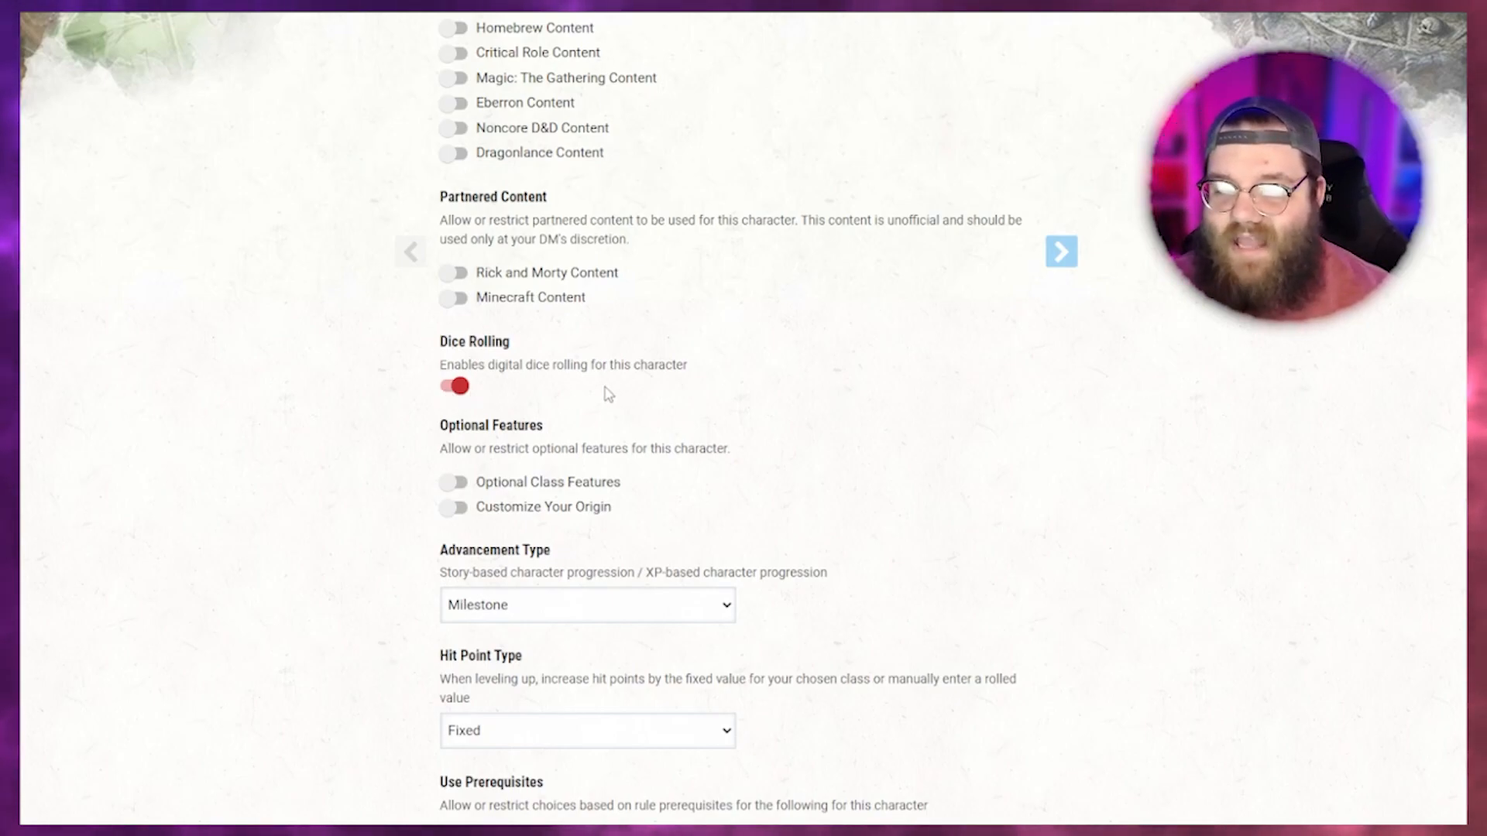
{"action": "scroll", "coordinate": [608, 391], "scroll_direction": "down", "scroll_amount": 1}
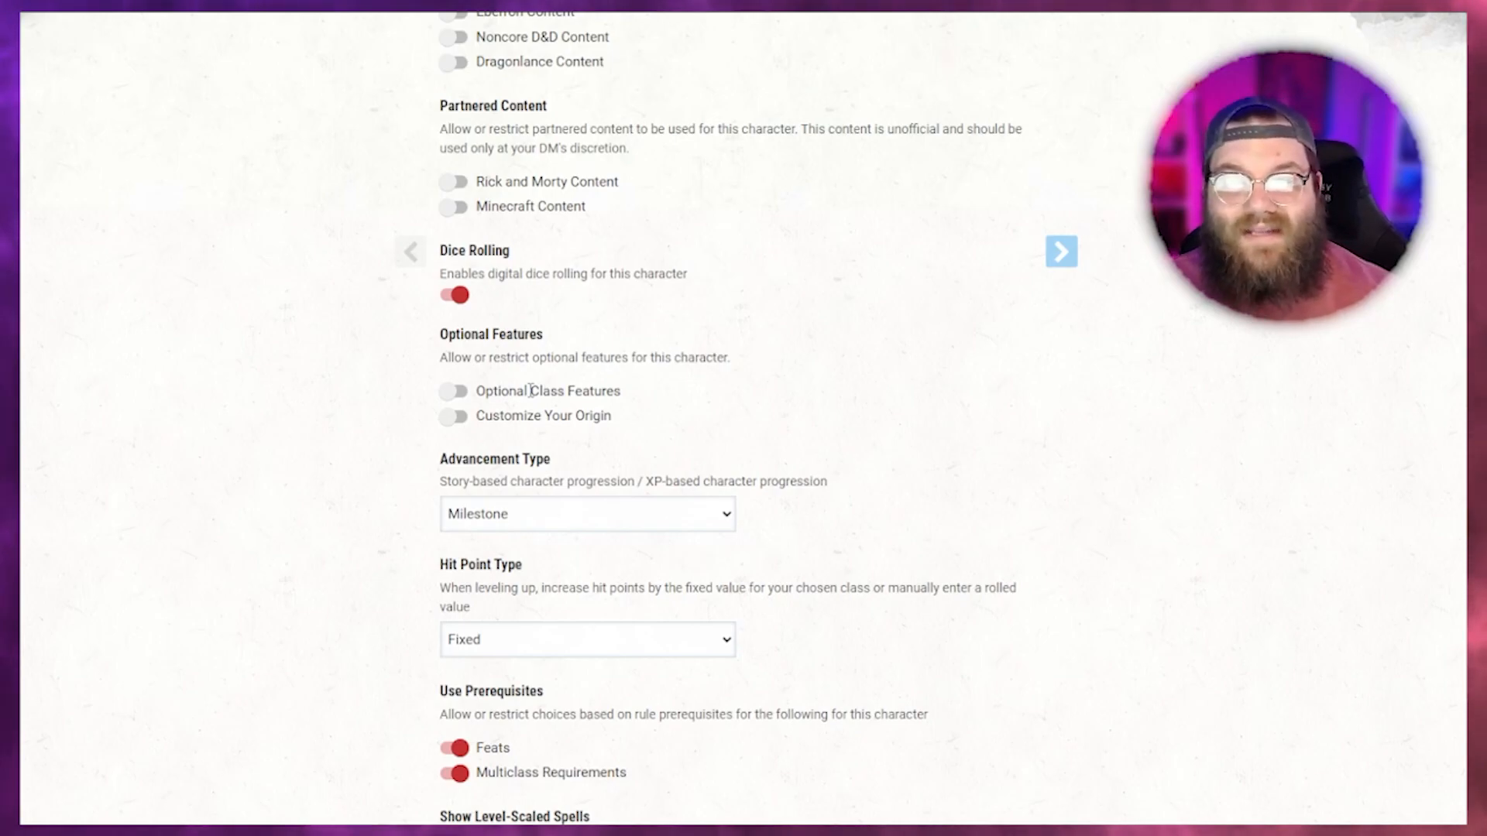
{"action": "triple_click", "coordinate": [502, 391]}
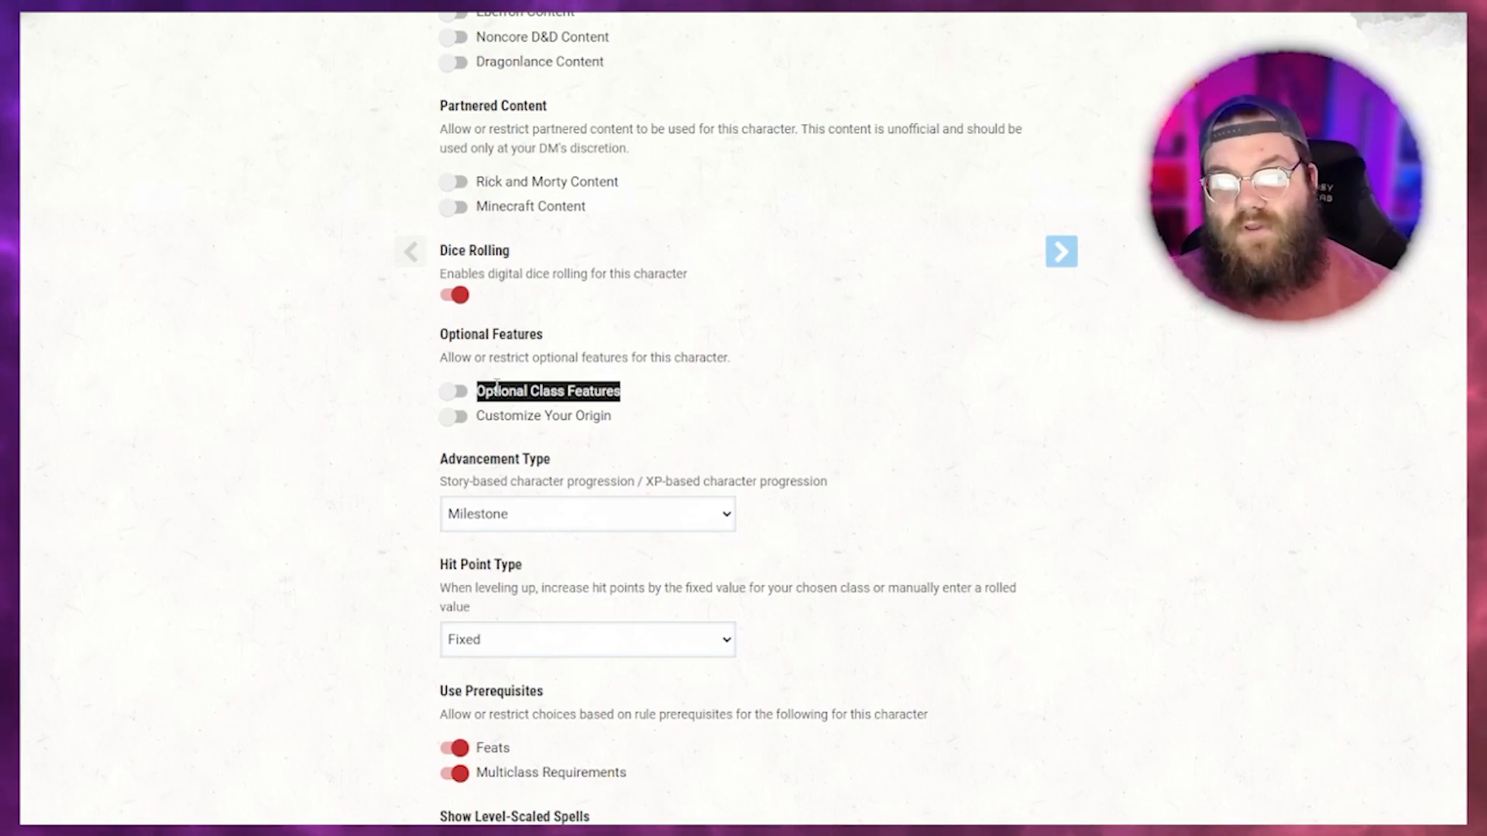
{"action": "double_click", "coordinate": [519, 414]}
{"action": "triple_click", "coordinate": [519, 414]}
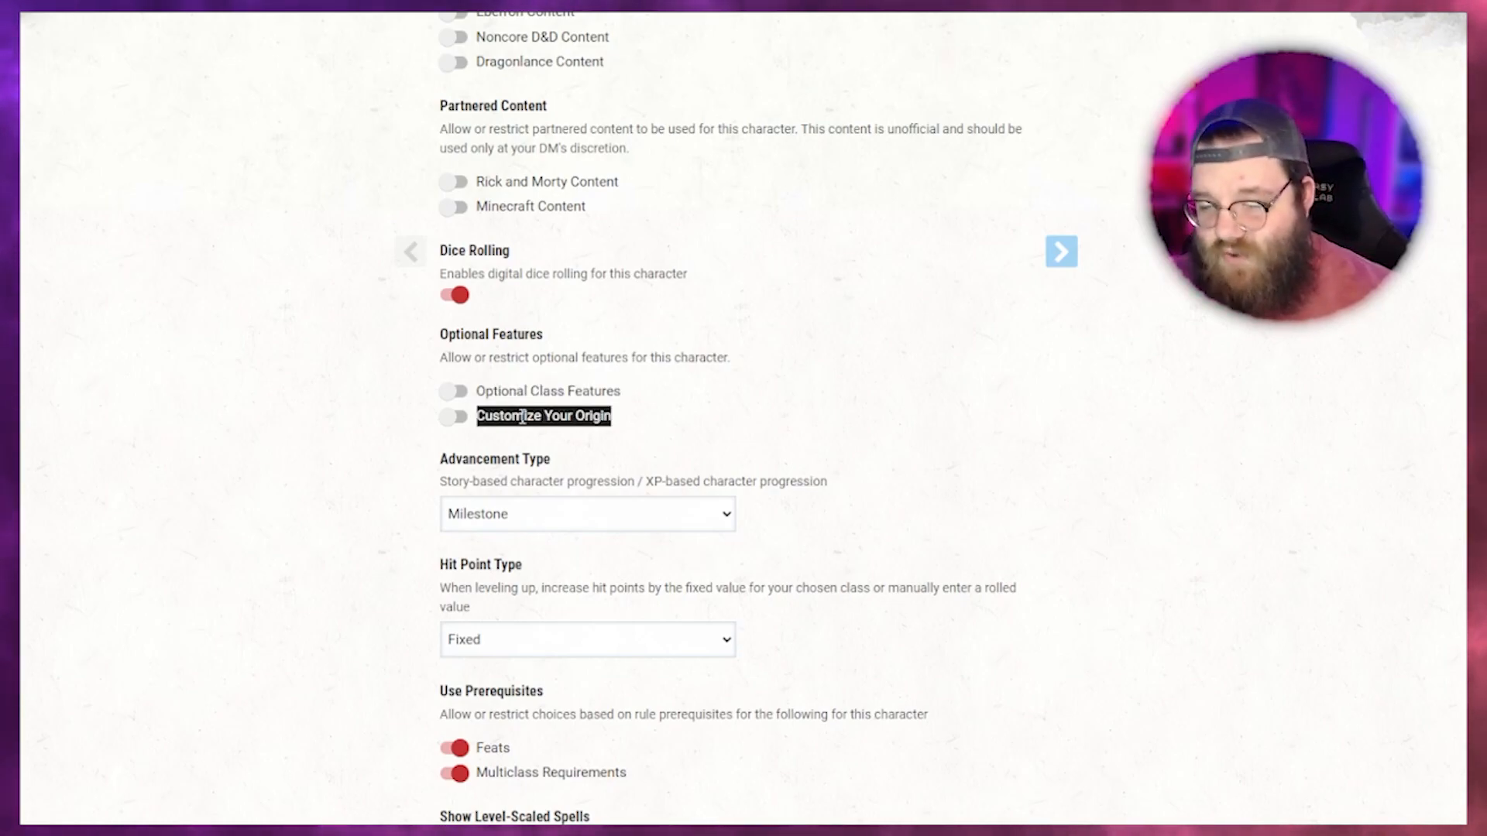
{"action": "left_click", "coordinate": [515, 364]}
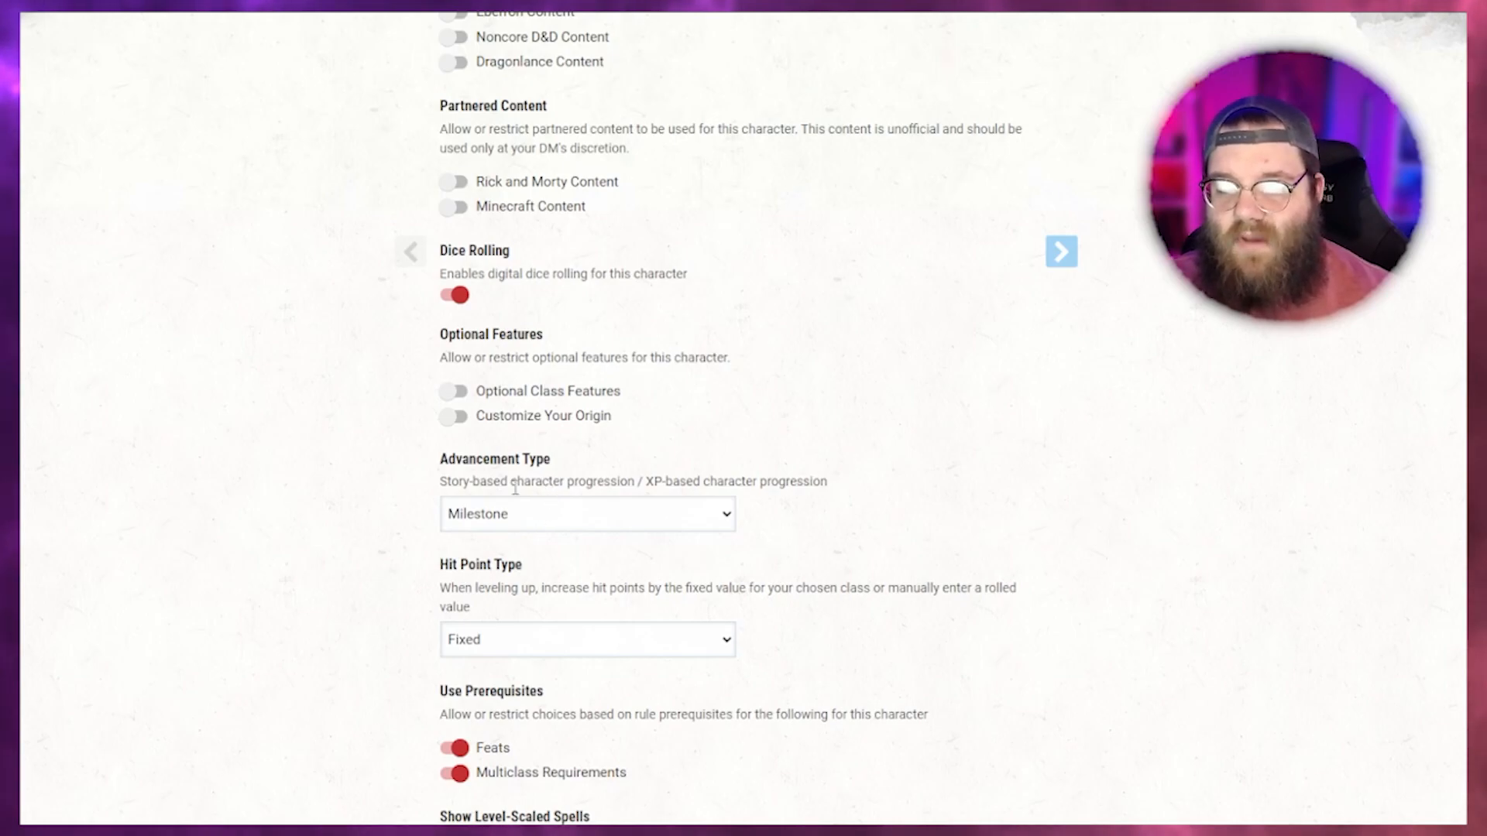
{"action": "left_click", "coordinate": [517, 521]}
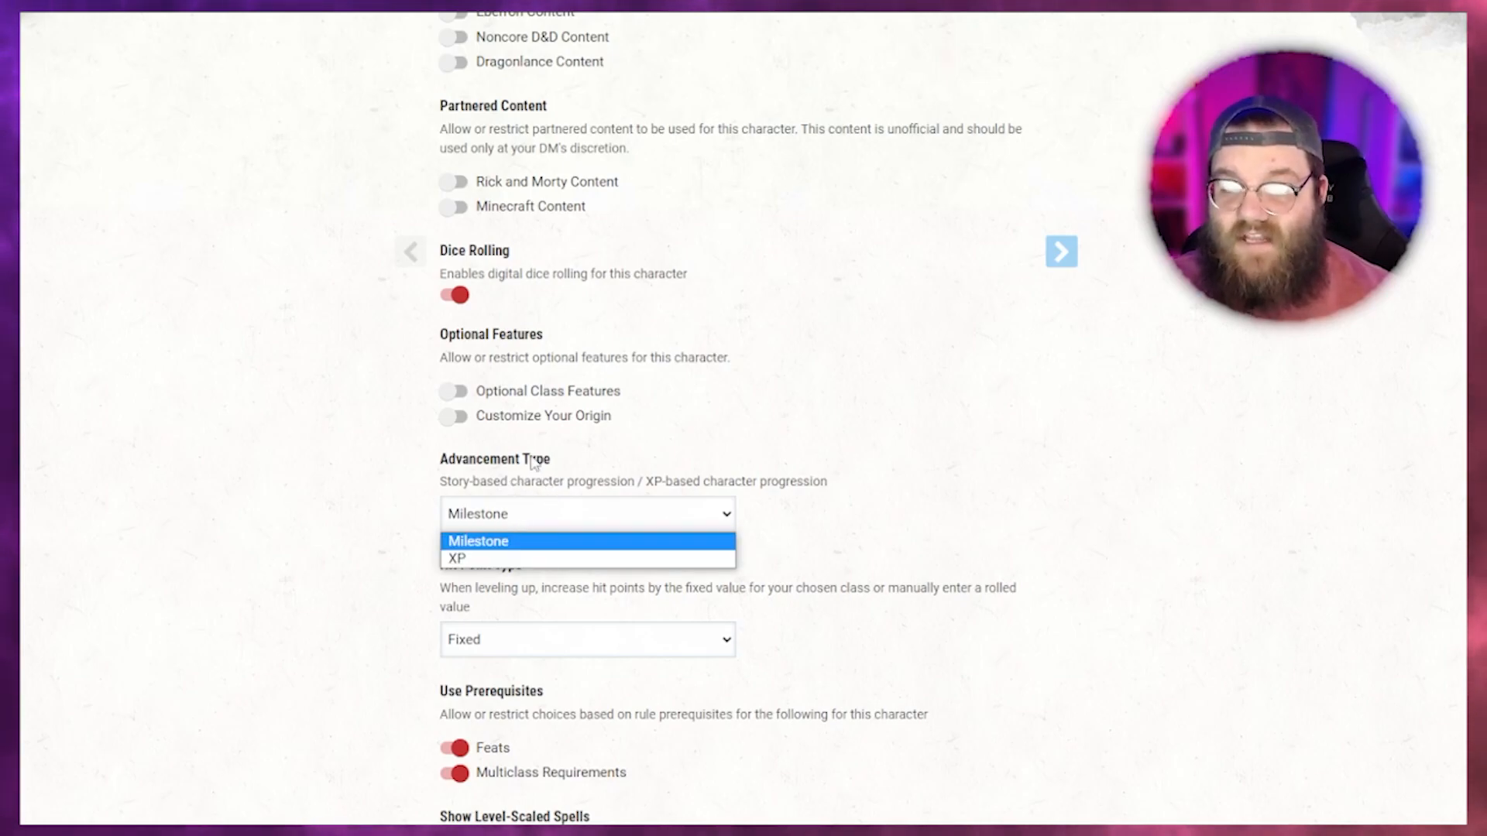
{"action": "left_click", "coordinate": [493, 543]}
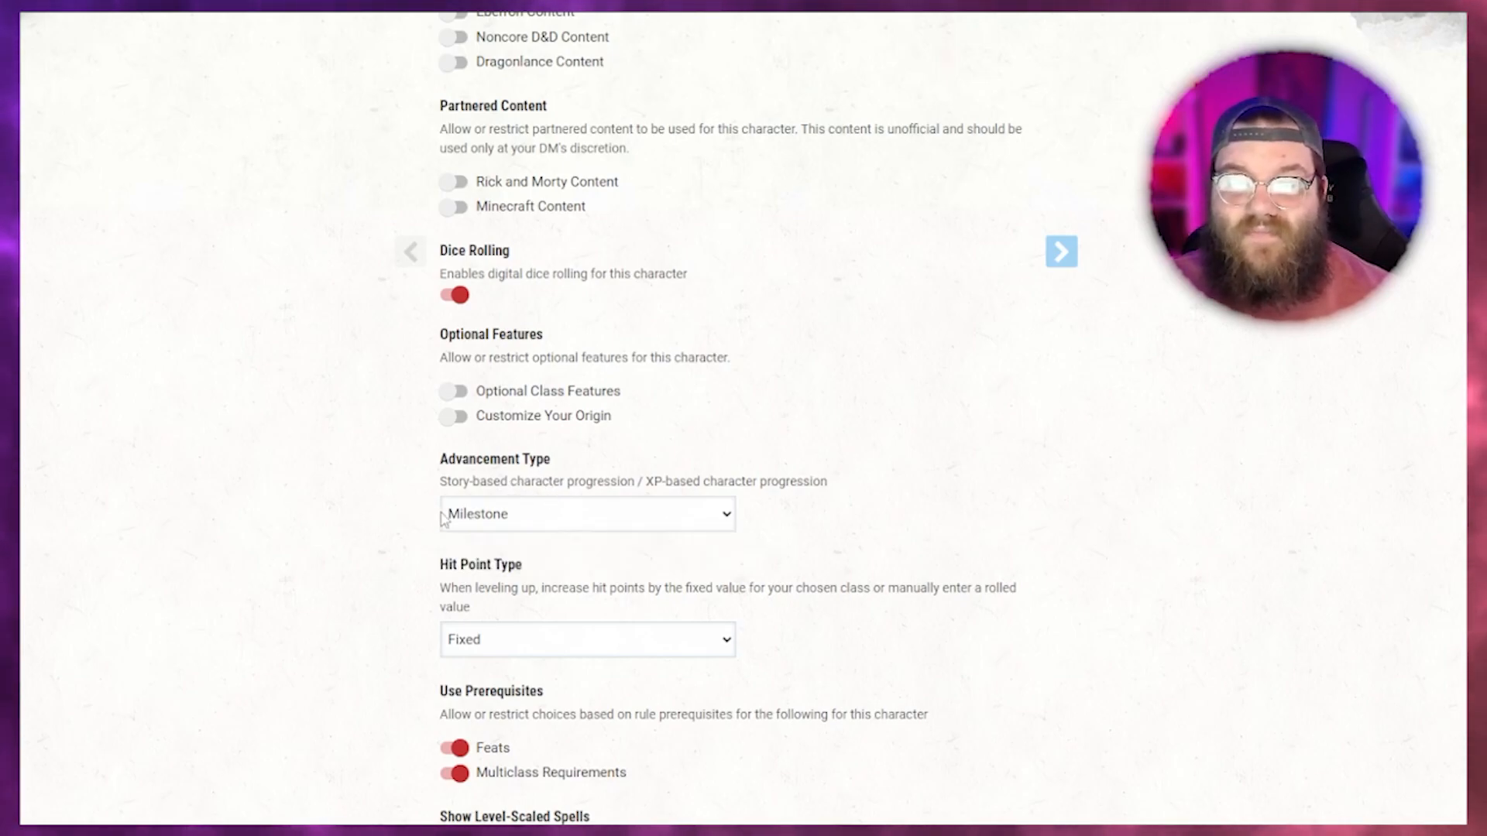
{"action": "left_click", "coordinate": [471, 523]}
{"action": "left_click", "coordinate": [464, 558]}
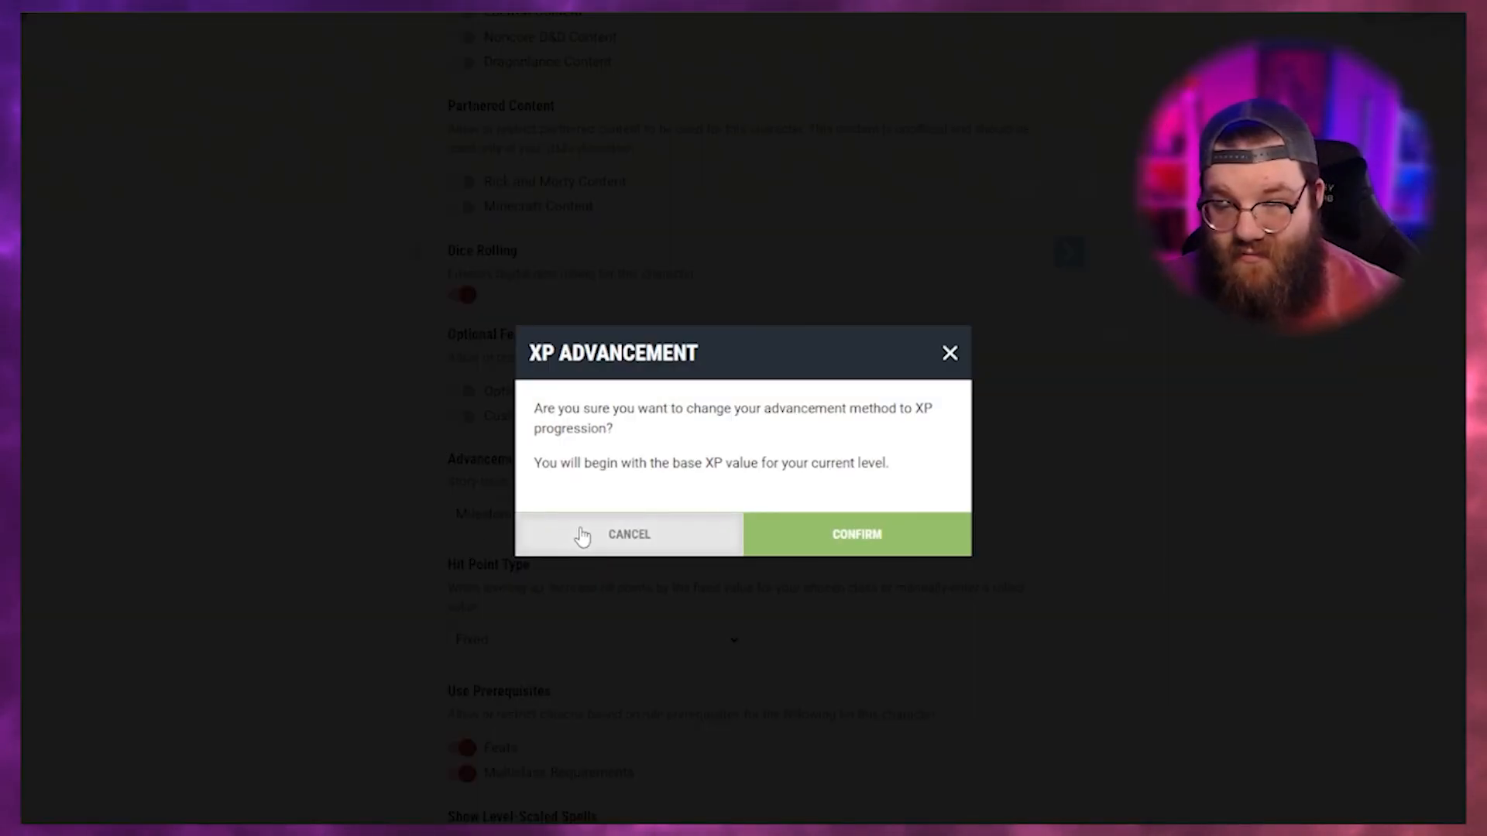
{"action": "left_click", "coordinate": [654, 533]}
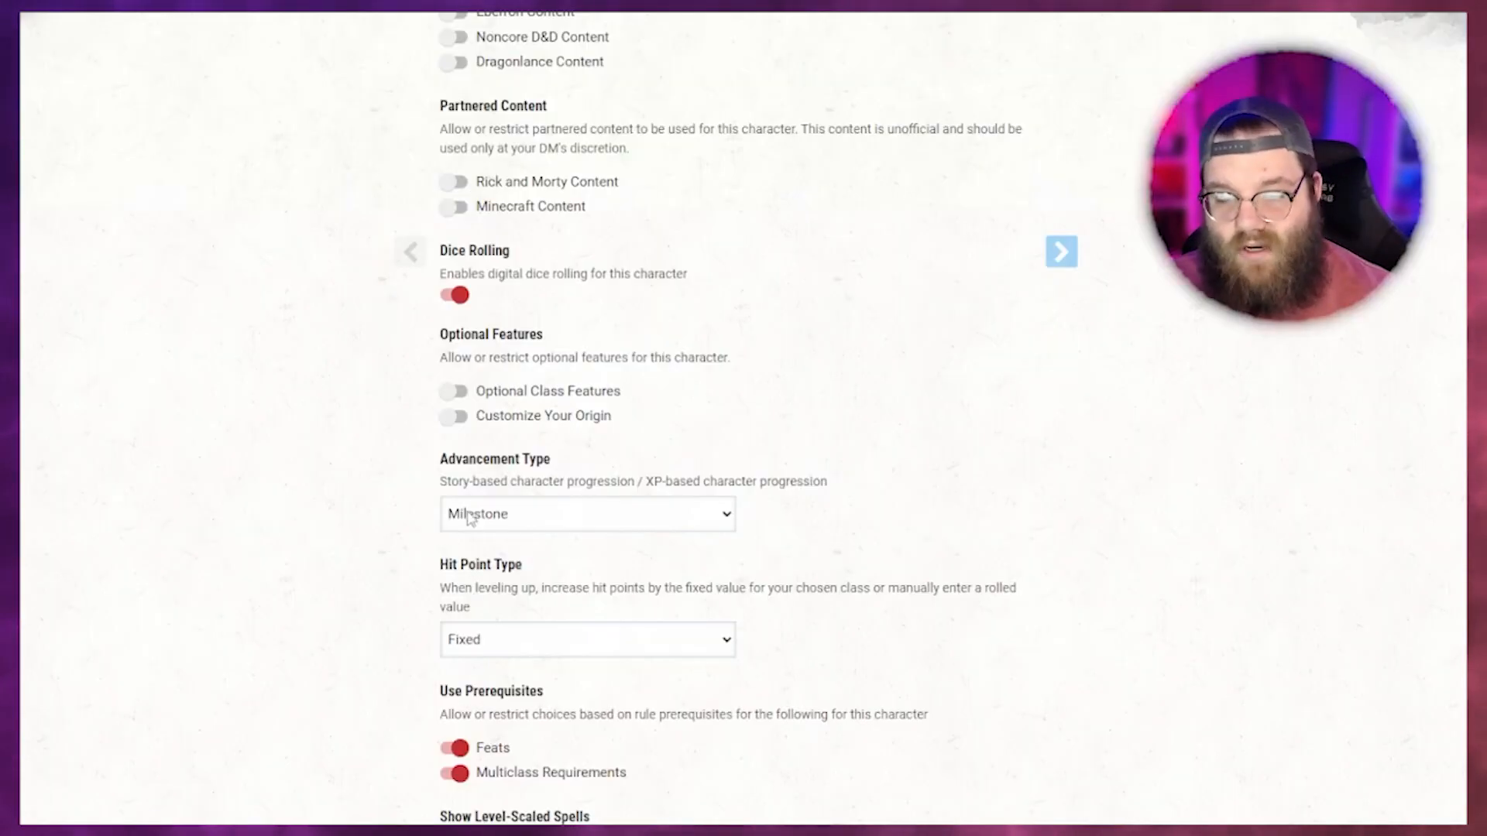
Check the Hit Point Type options, leaving Fixed selected, and review the remaining prerequisite, spell, encumbrance and privacy preferences.
{"action": "scroll", "coordinate": [464, 518], "scroll_direction": "down", "scroll_amount": 2}
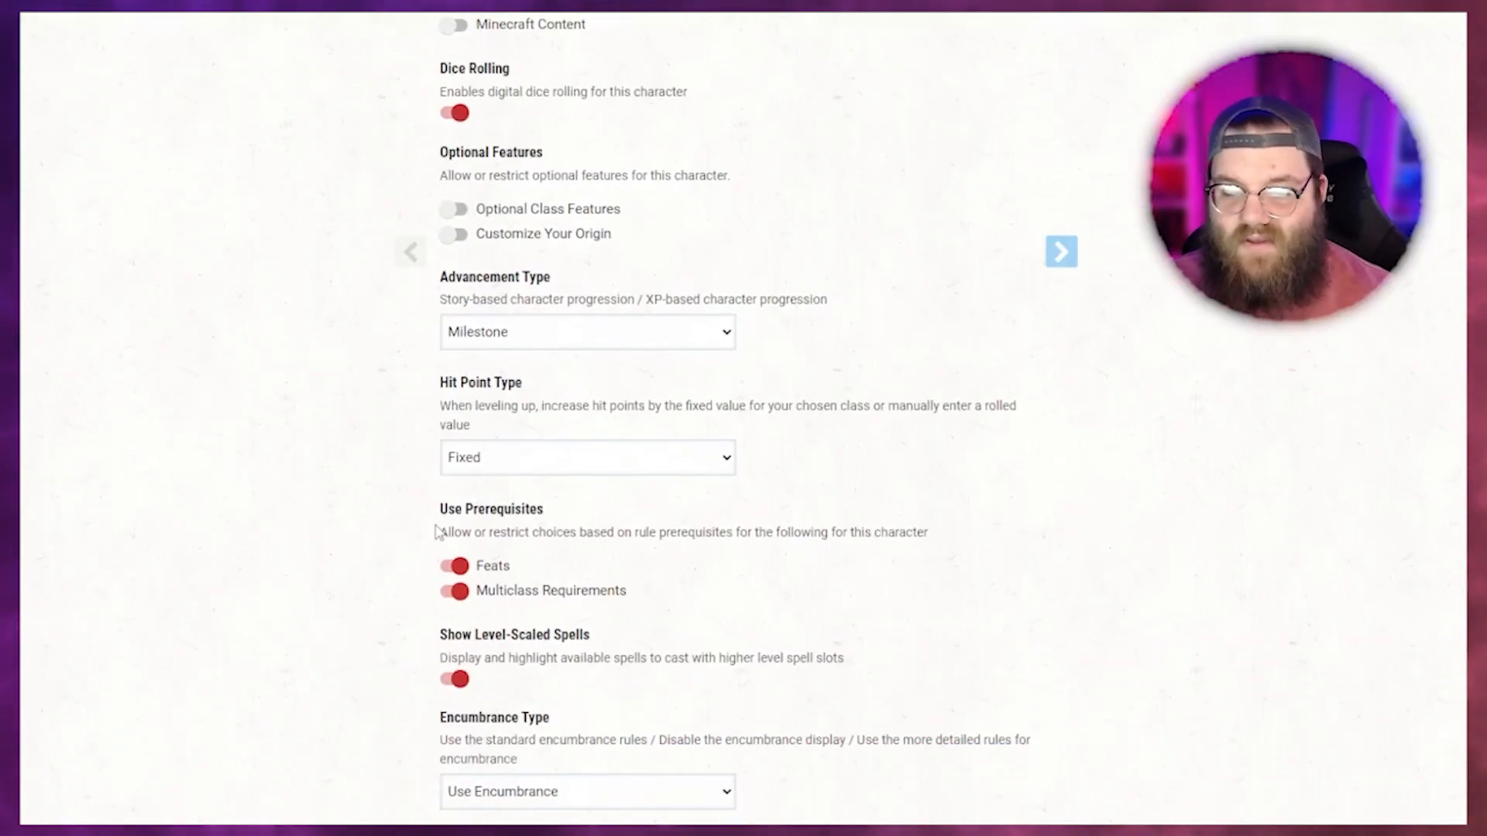
{"action": "left_click", "coordinate": [493, 458]}
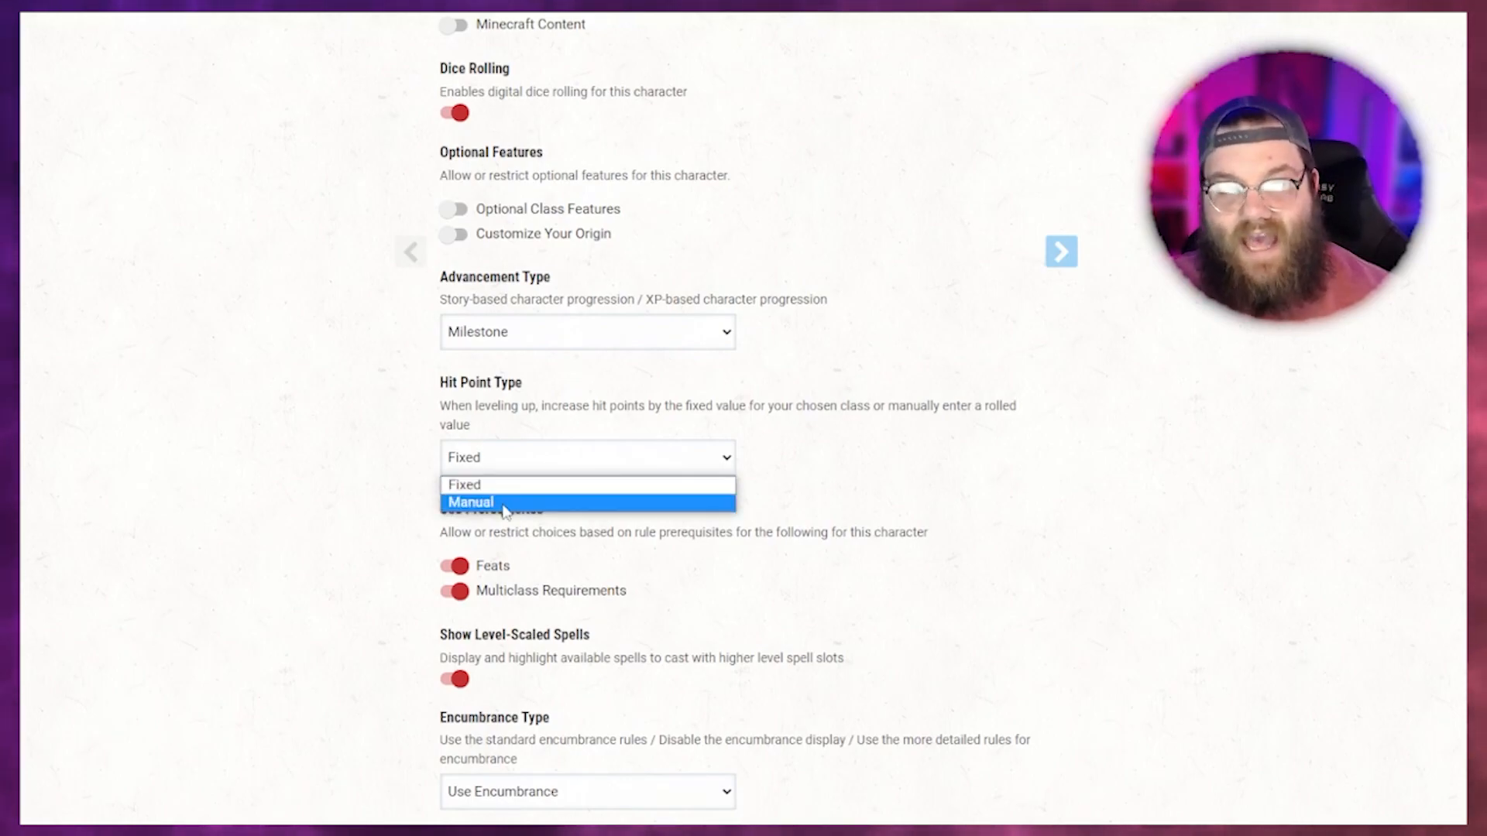
{"action": "left_click", "coordinate": [470, 433]}
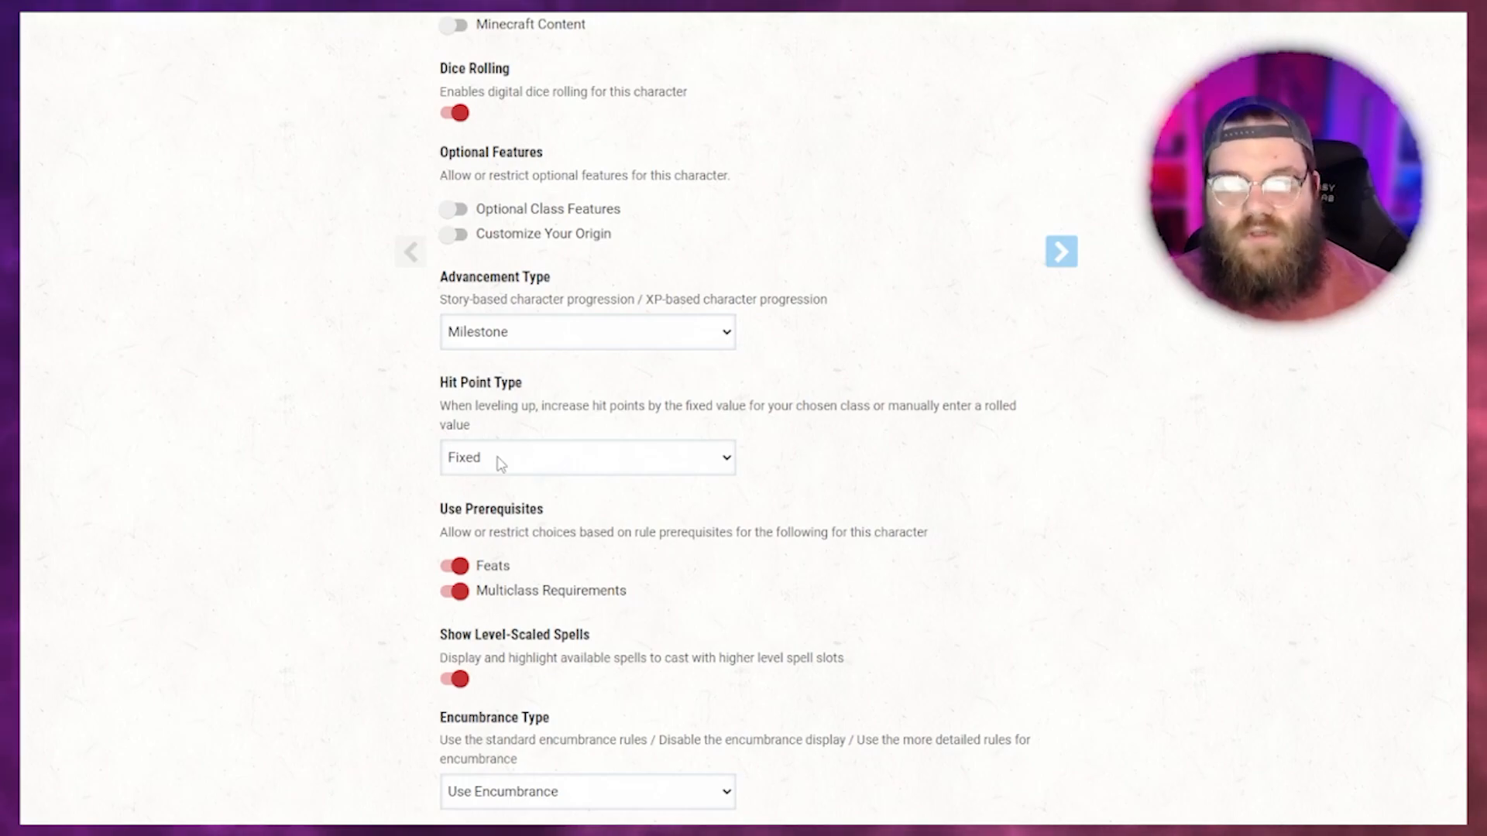
{"action": "scroll", "coordinate": [515, 432], "scroll_direction": "down", "scroll_amount": 1}
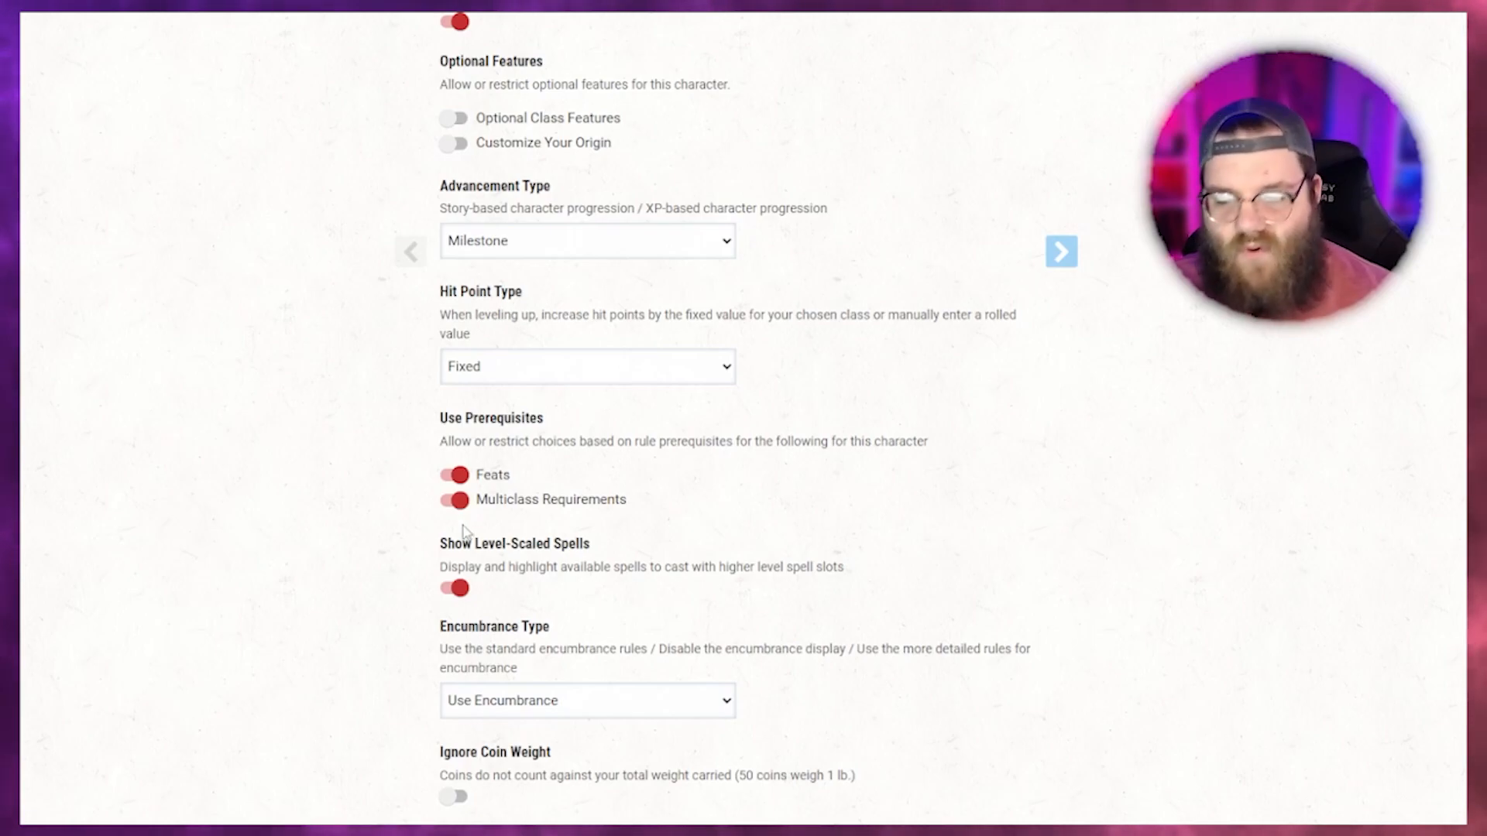
{"action": "scroll", "coordinate": [463, 531], "scroll_direction": "down", "scroll_amount": 5}
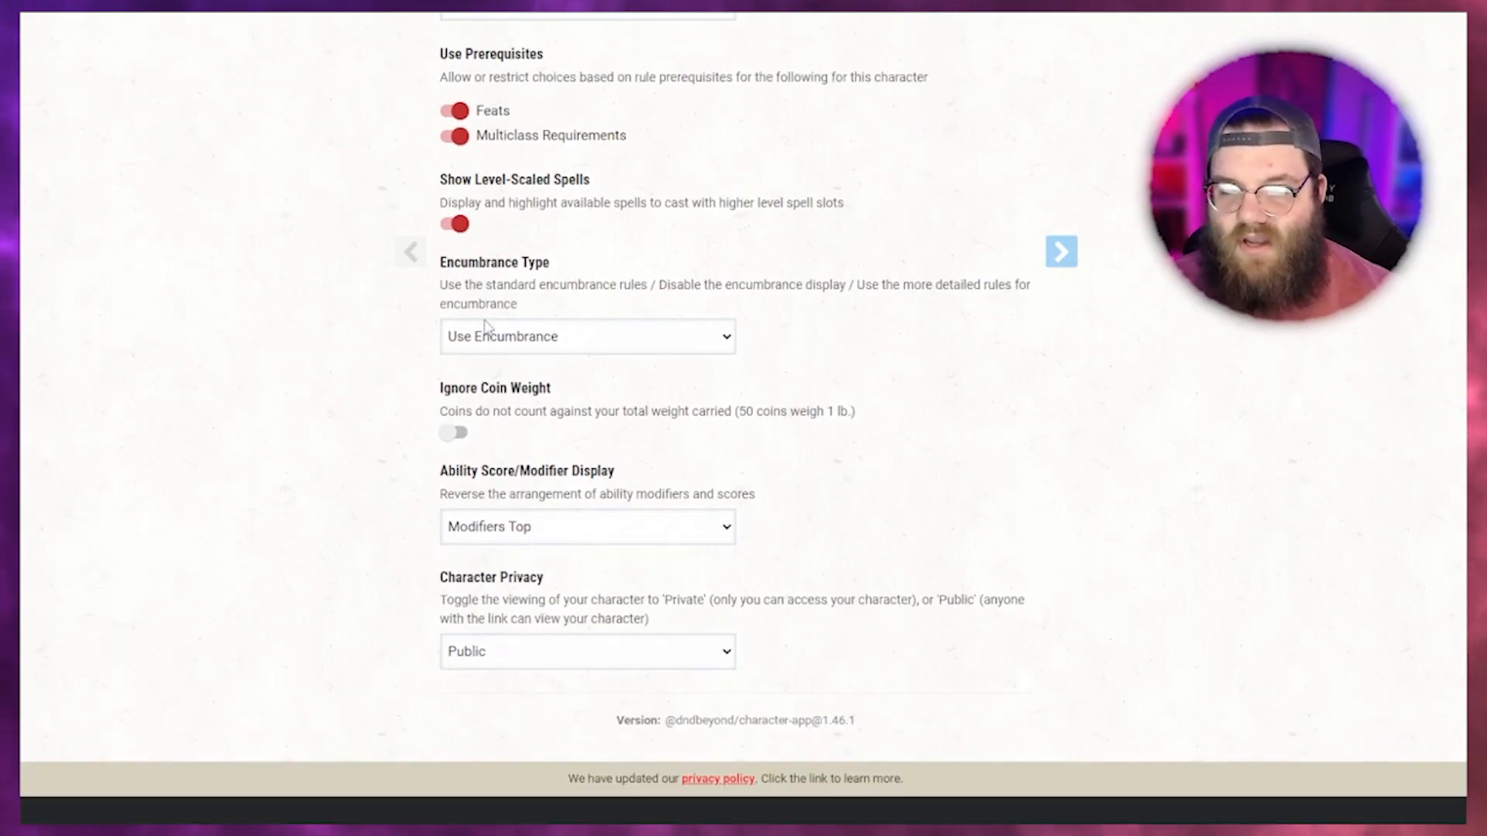
Try the Scores Top option for the ability score display and return it to Modifiers Top.
{"action": "left_click", "coordinate": [490, 537]}
{"action": "left_click", "coordinate": [490, 537]}
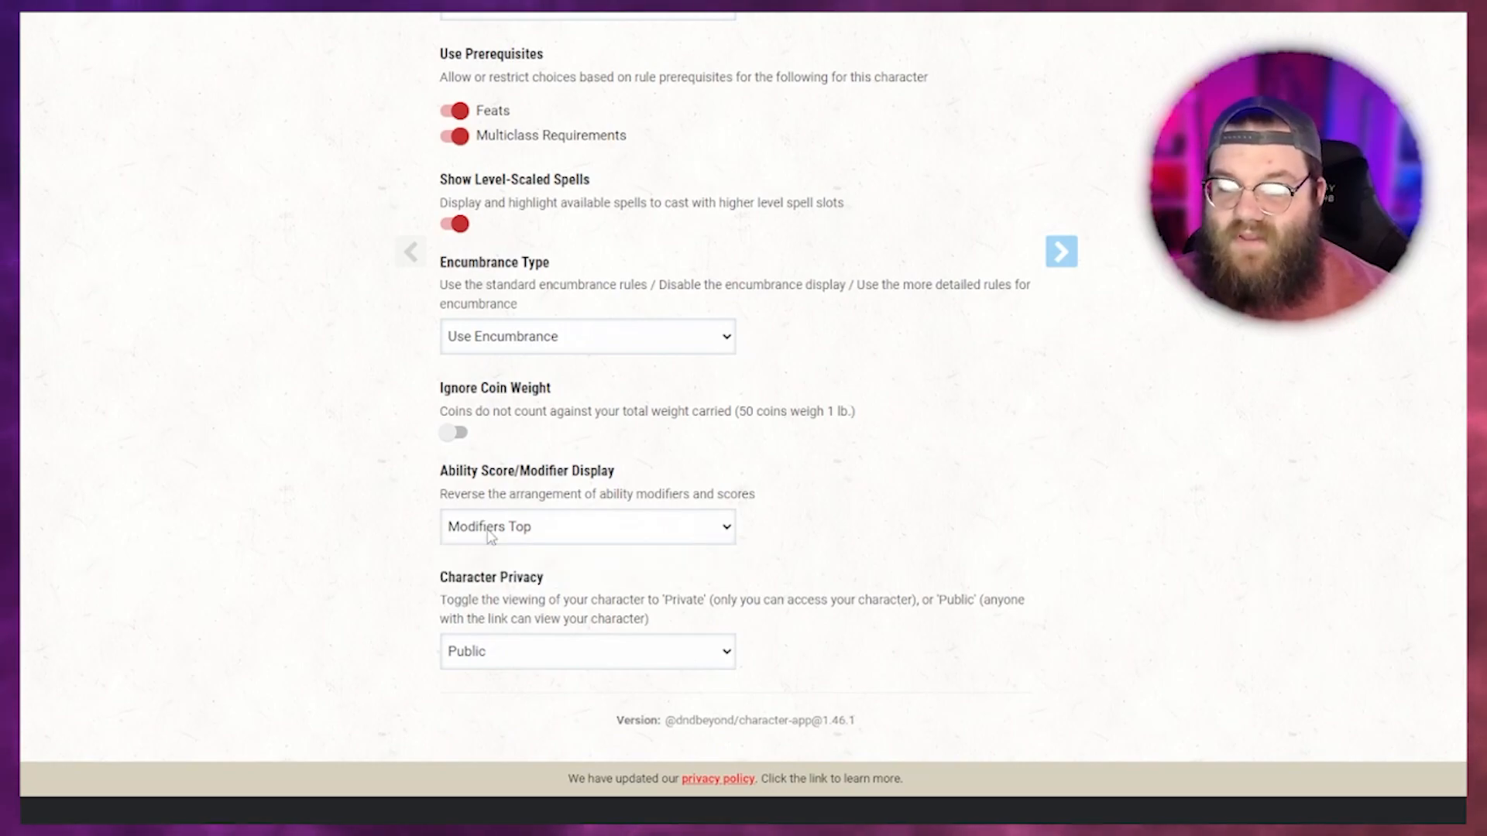
{"action": "left_click", "coordinate": [526, 532]}
{"action": "left_click", "coordinate": [517, 572]}
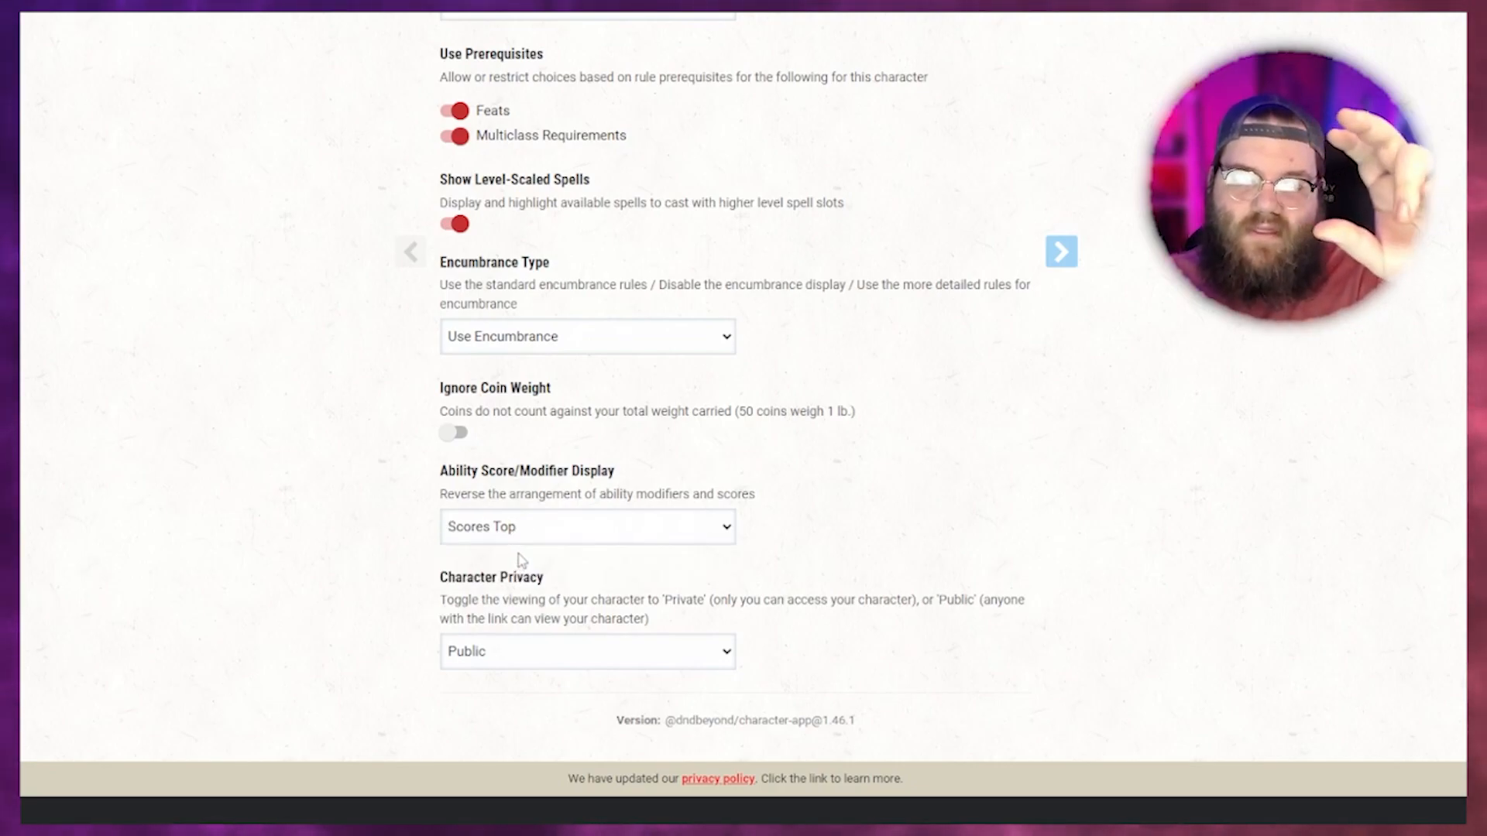
{"action": "left_click", "coordinate": [497, 540]}
{"action": "left_click", "coordinate": [501, 556]}
Go to the race selection, browse the available races and open the Tiefling race's details.
{"action": "scroll", "coordinate": [507, 577], "scroll_direction": "up", "scroll_amount": 20}
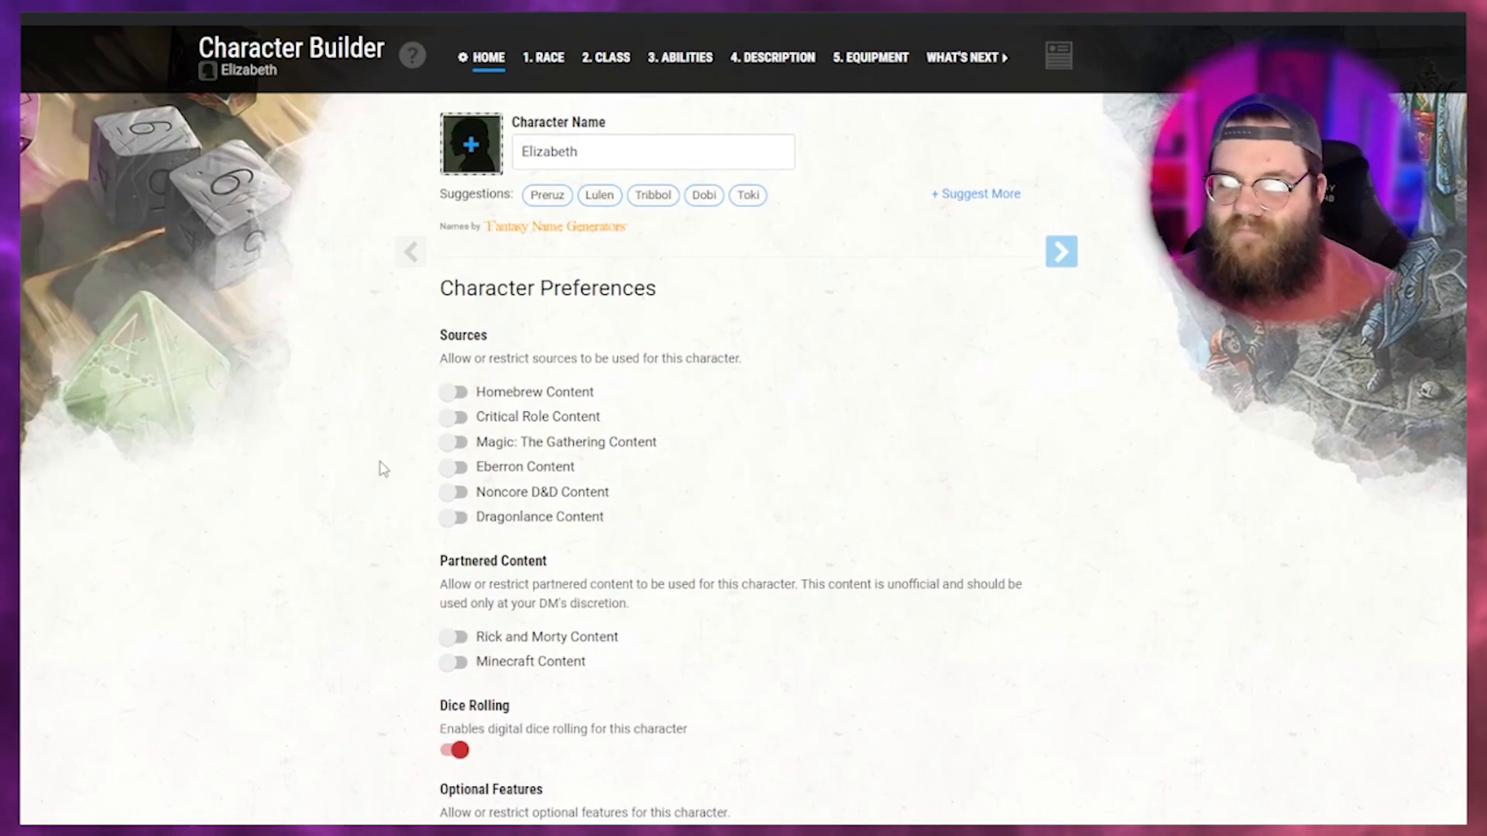
{"action": "left_click", "coordinate": [533, 62]}
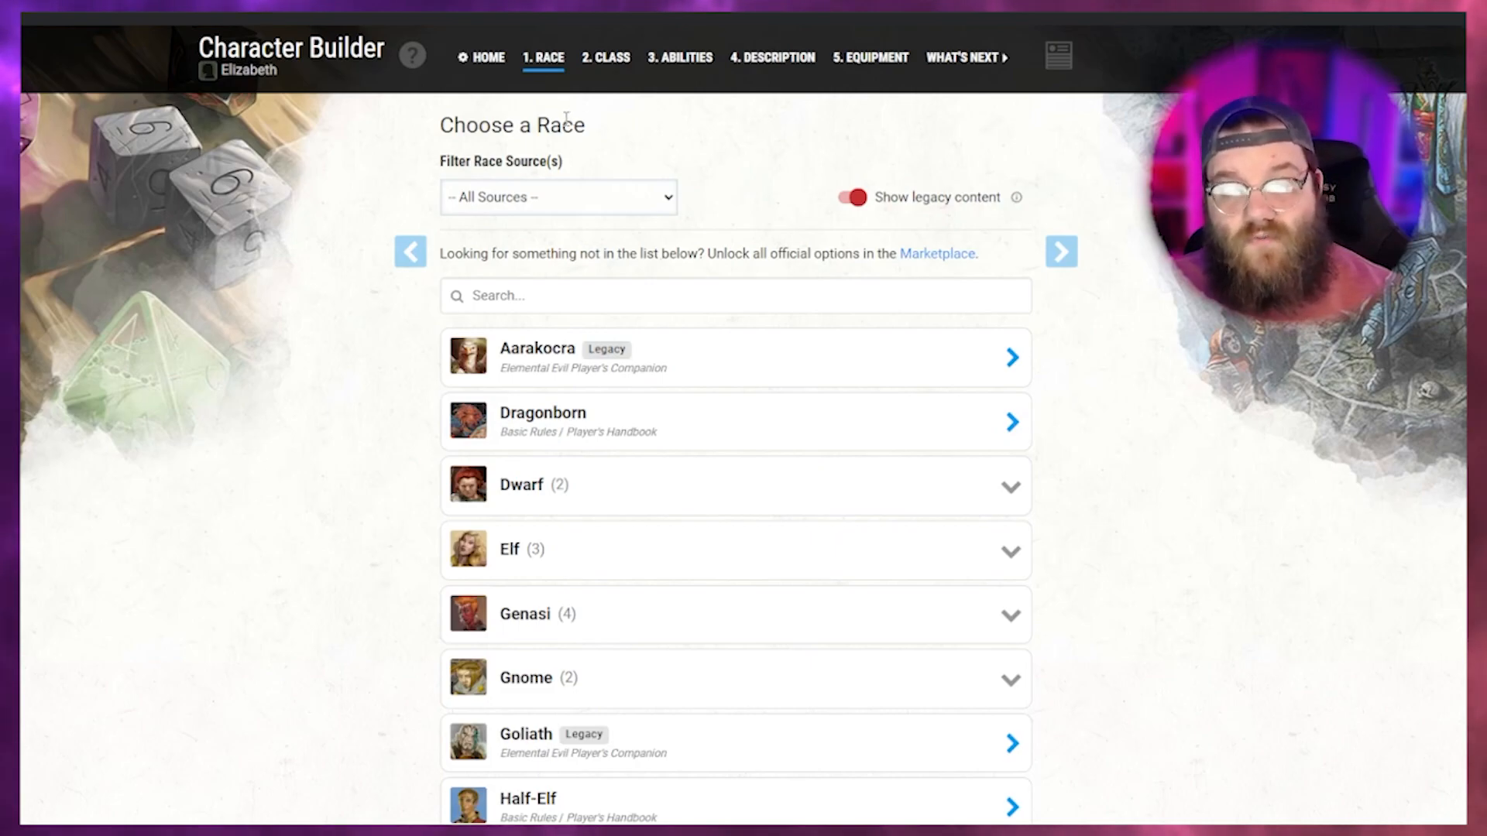
{"action": "scroll", "coordinate": [555, 391], "scroll_direction": "down", "scroll_amount": 2}
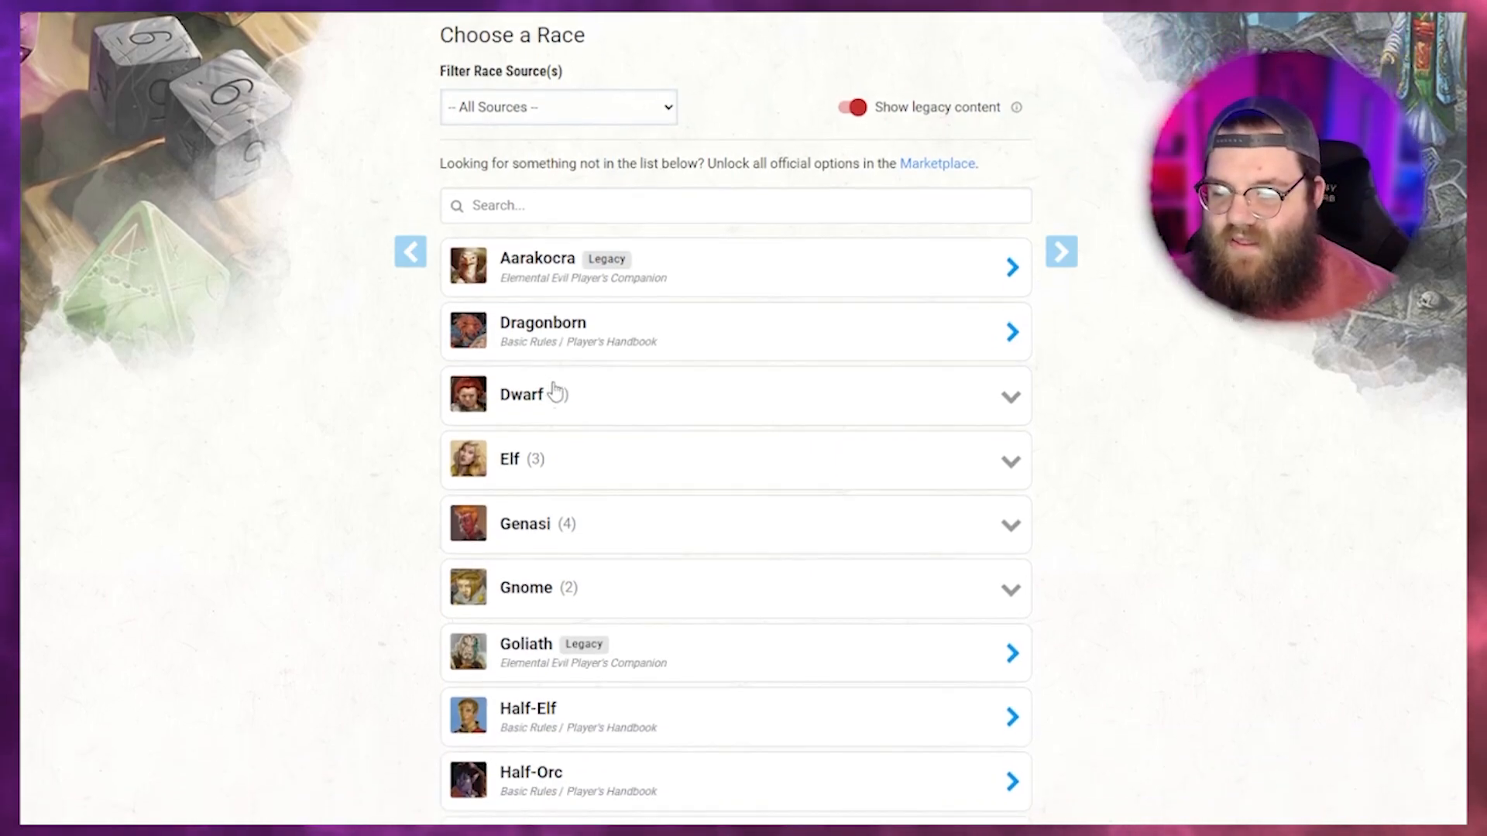
{"action": "scroll", "coordinate": [555, 391], "scroll_direction": "down", "scroll_amount": 2}
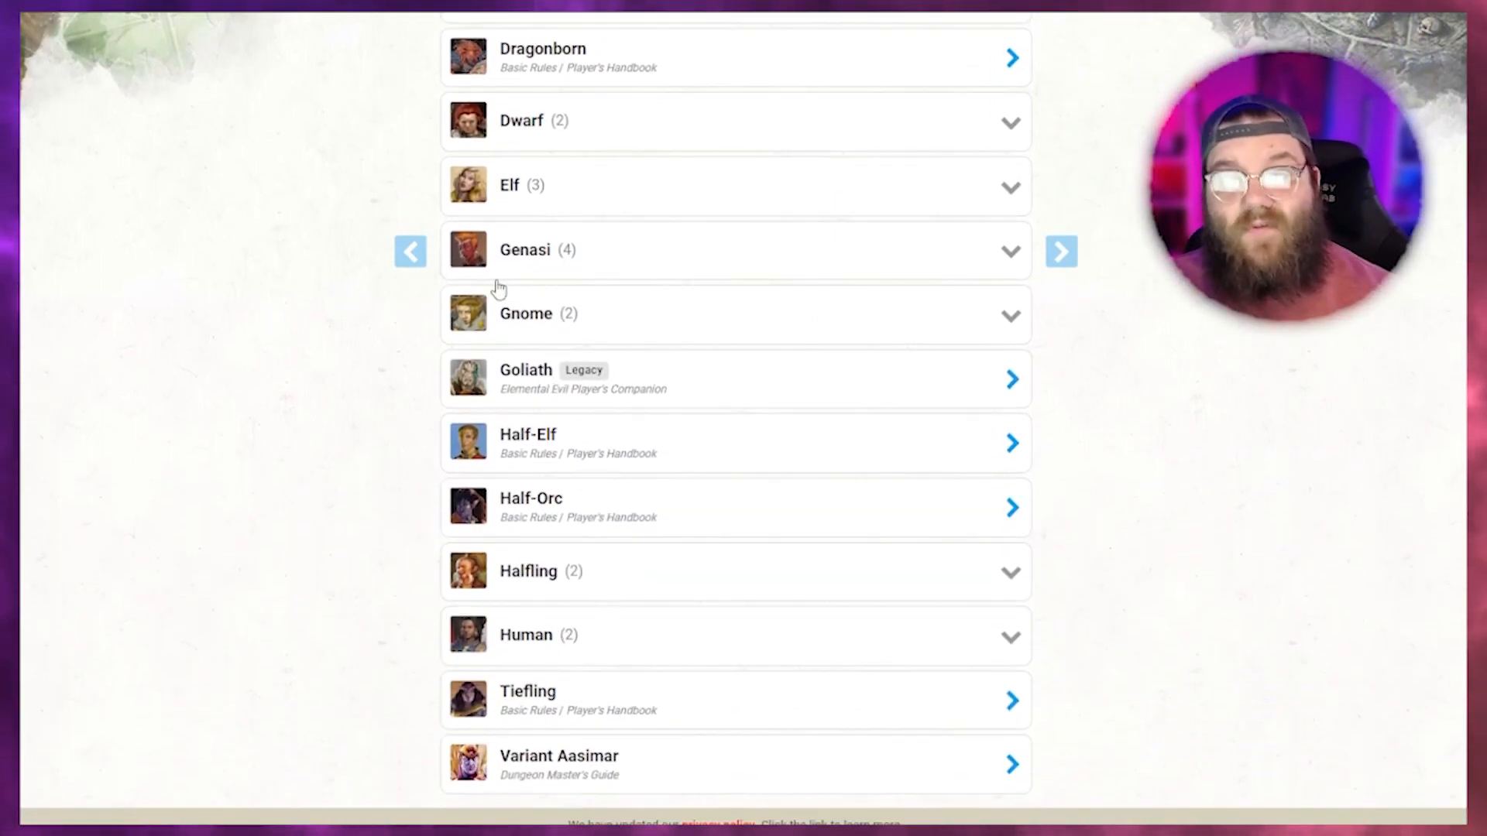
{"action": "scroll", "coordinate": [597, 280], "scroll_direction": "up", "scroll_amount": 2}
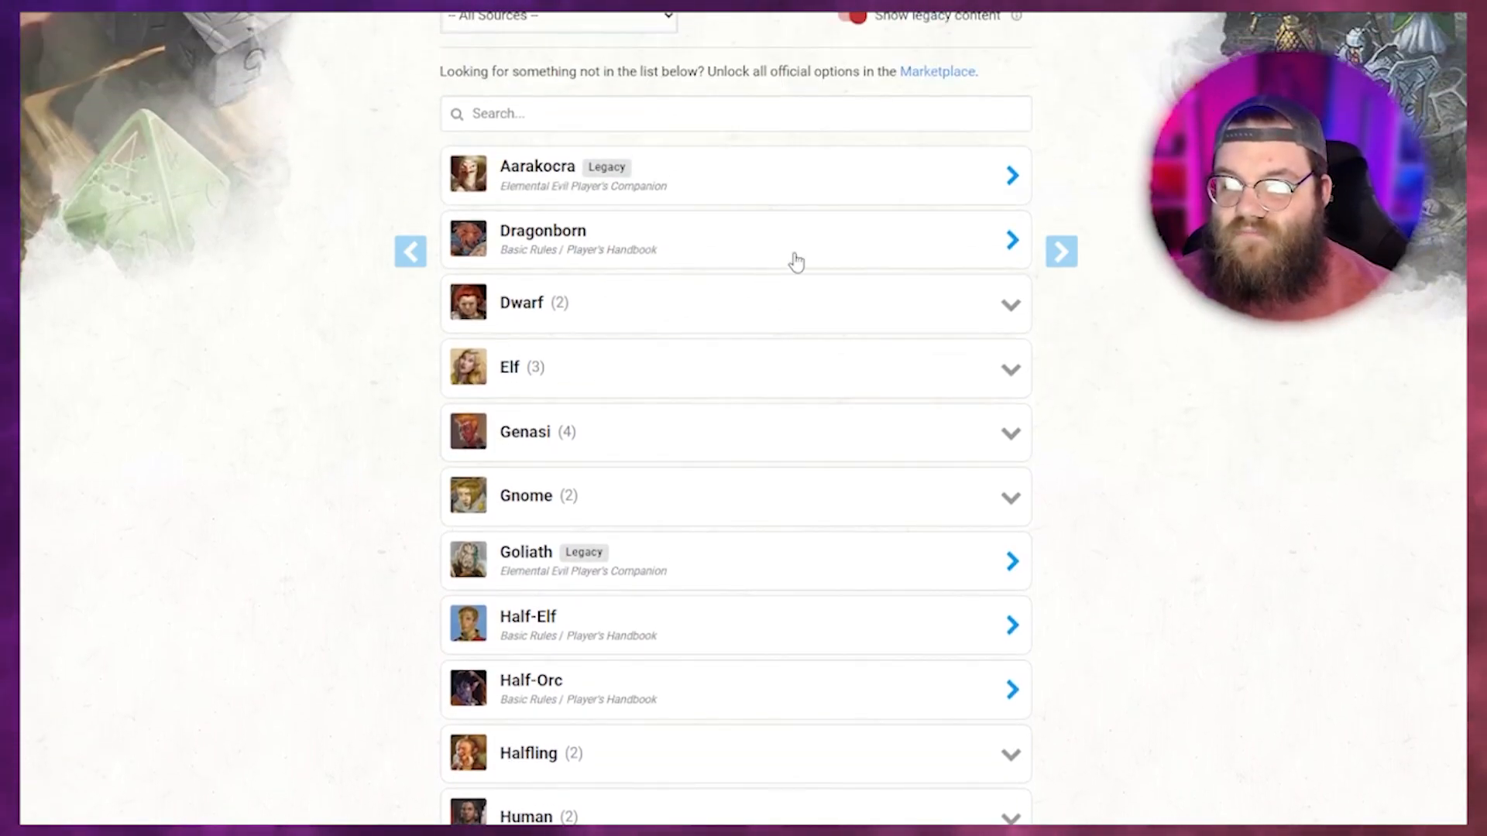
{"action": "scroll", "coordinate": [542, 480], "scroll_direction": "down", "scroll_amount": 1}
{"action": "scroll", "coordinate": [682, 465], "scroll_direction": "down", "scroll_amount": 1}
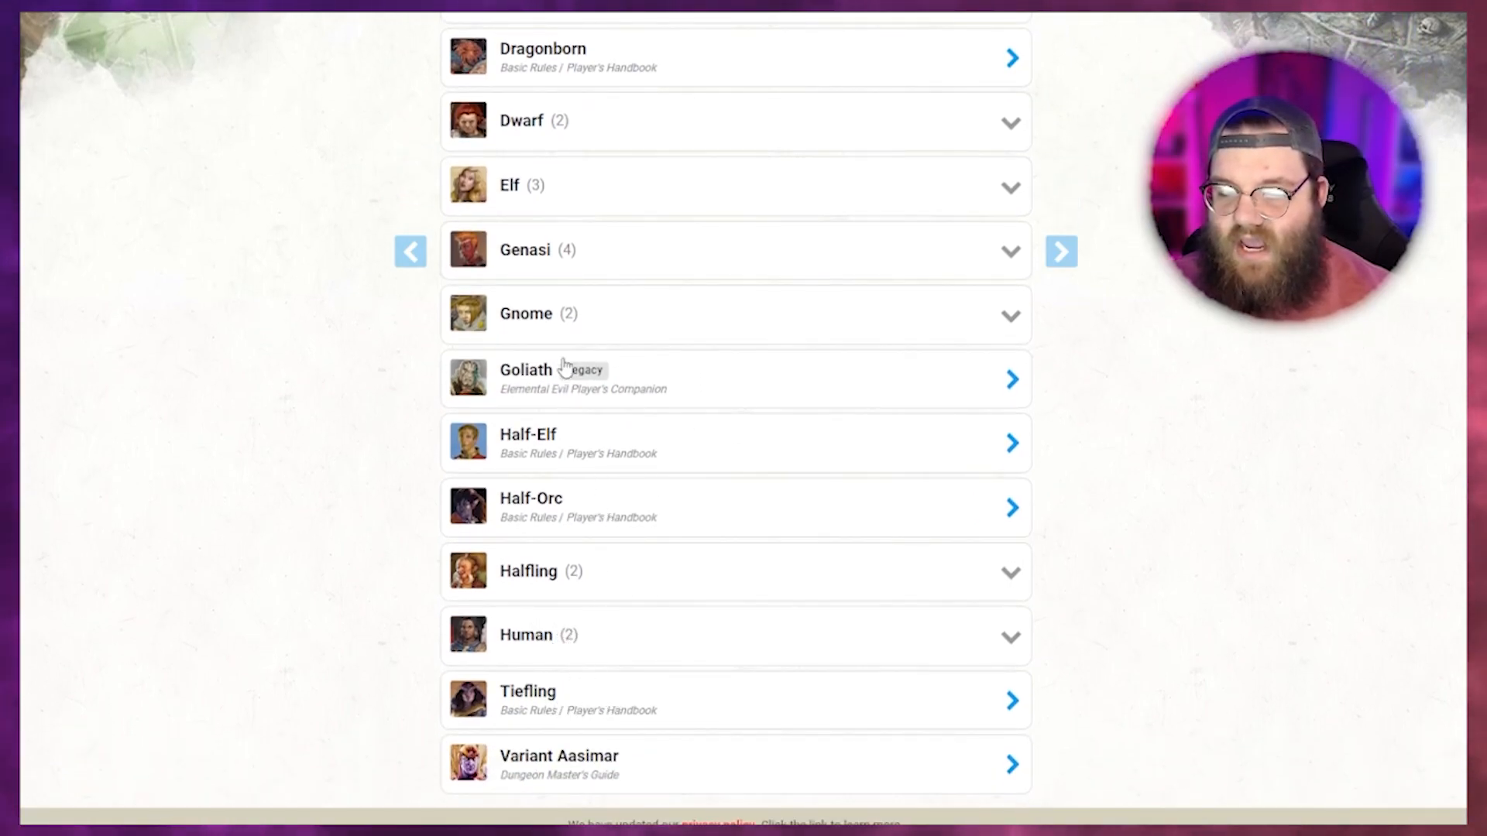
{"action": "left_click", "coordinate": [637, 709]}
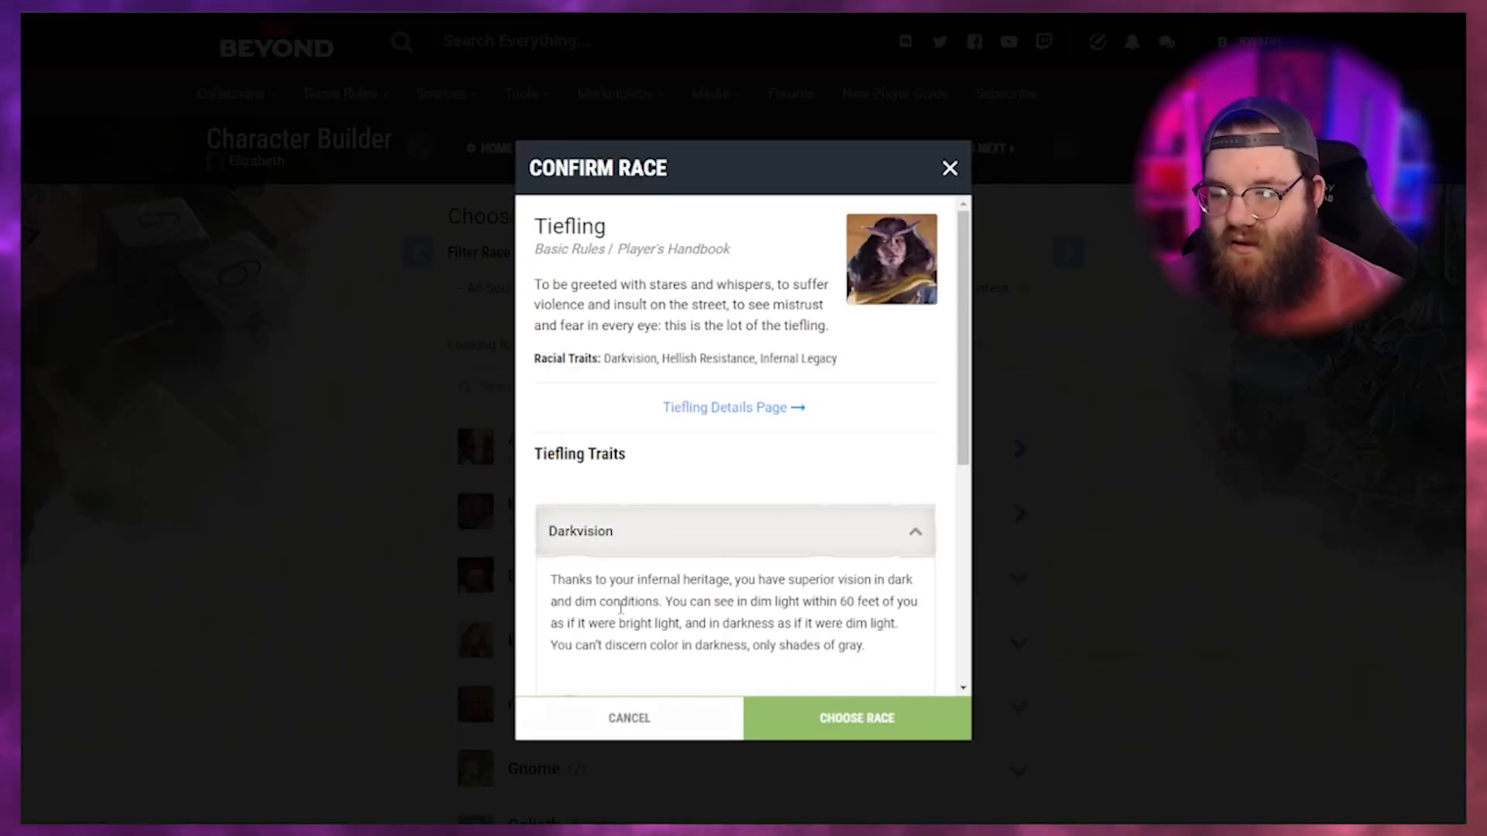
Review the Tiefling traits and confirm Tiefling as the character's race.
{"action": "scroll", "coordinate": [617, 520], "scroll_direction": "down", "scroll_amount": 1}
{"action": "scroll", "coordinate": [618, 521], "scroll_direction": "down", "scroll_amount": 1}
{"action": "scroll", "coordinate": [629, 521], "scroll_direction": "down", "scroll_amount": 2}
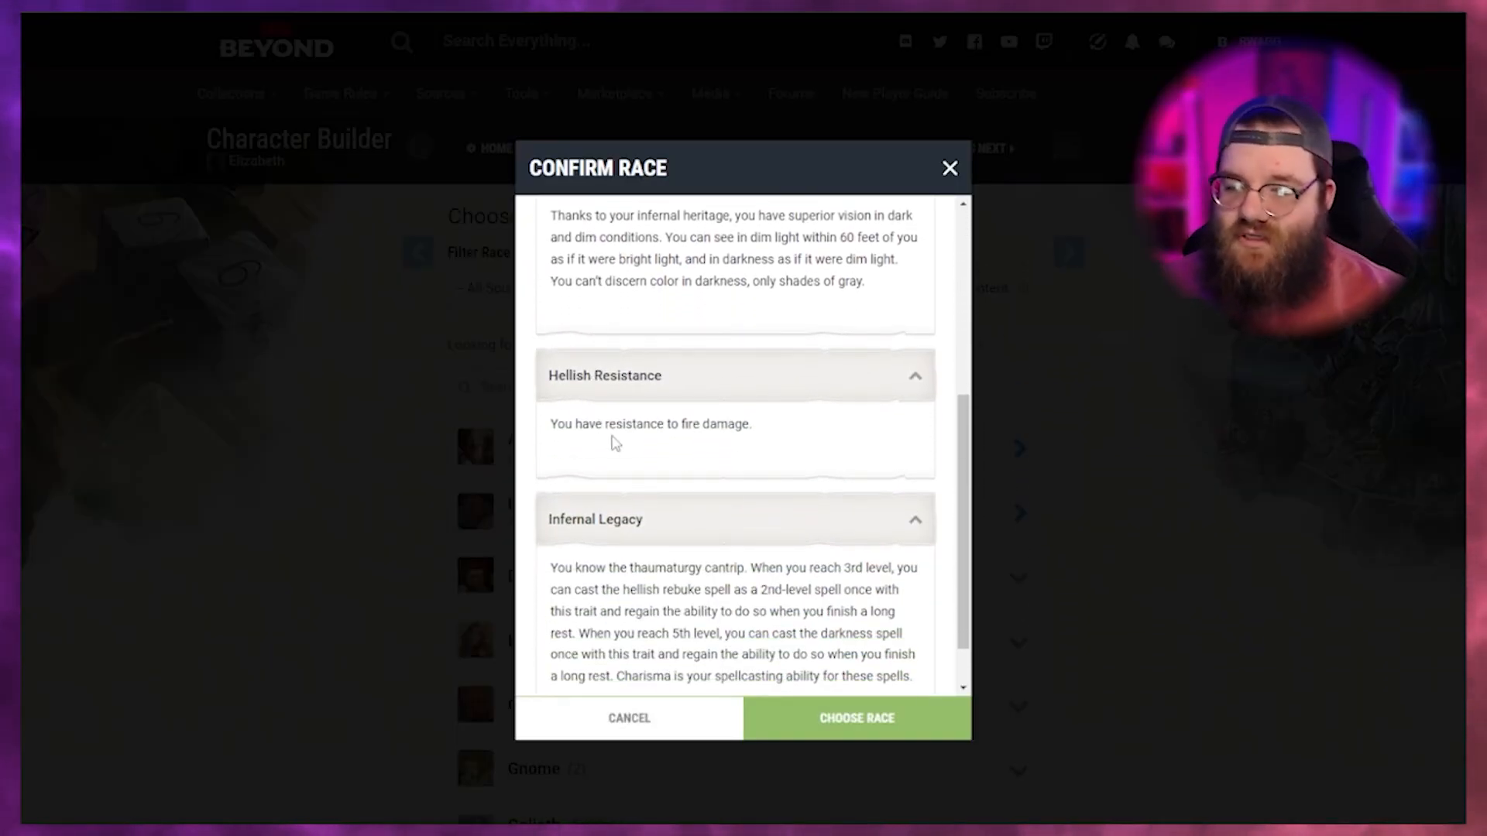
{"action": "scroll", "coordinate": [620, 450], "scroll_direction": "down", "scroll_amount": 1}
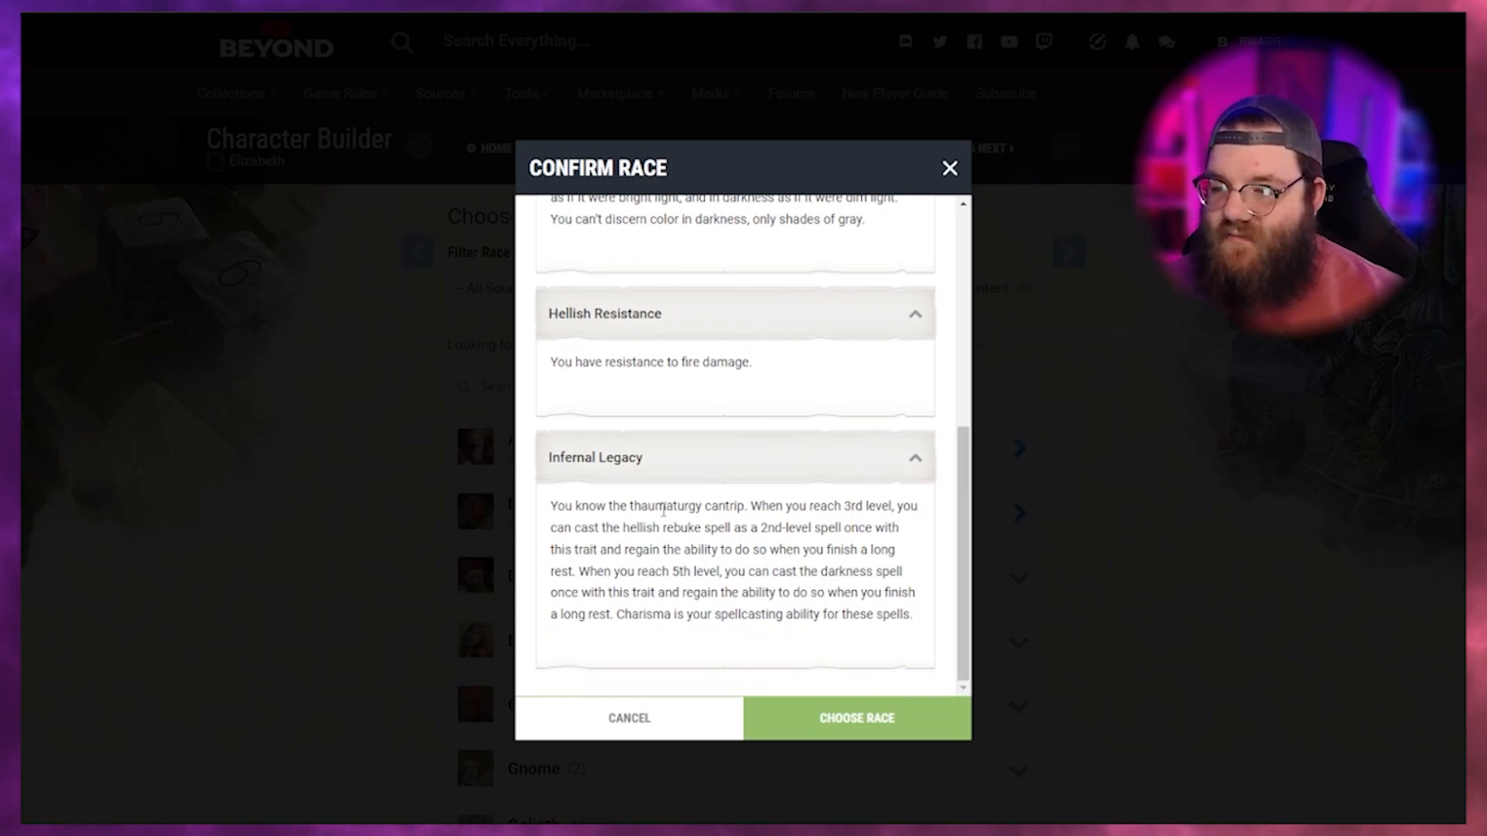
{"action": "scroll", "coordinate": [631, 478], "scroll_direction": "up", "scroll_amount": 3}
{"action": "scroll", "coordinate": [676, 516], "scroll_direction": "up", "scroll_amount": 2}
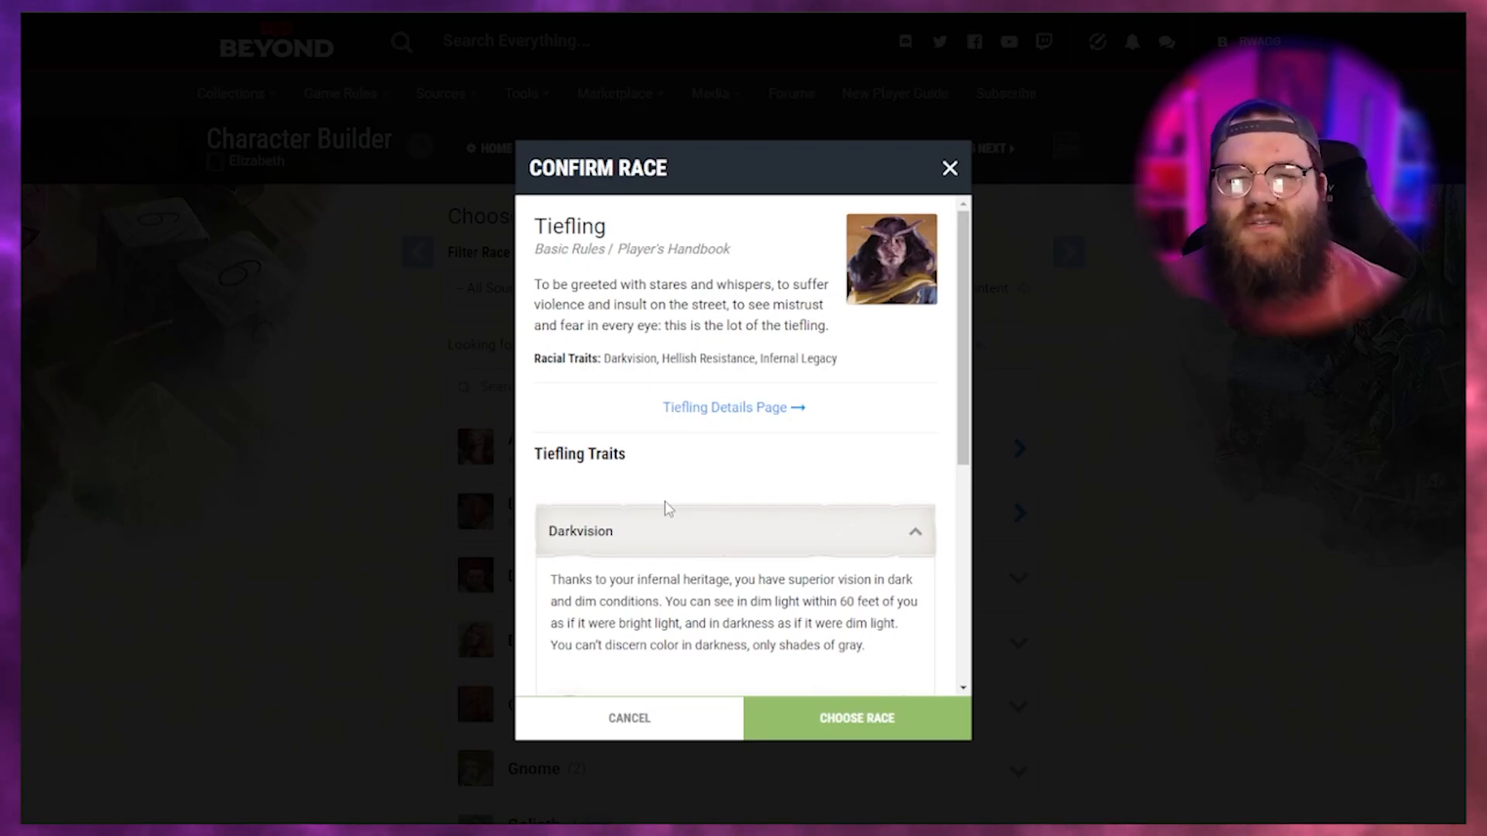
{"action": "scroll", "coordinate": [662, 515], "scroll_direction": "down", "scroll_amount": 5}
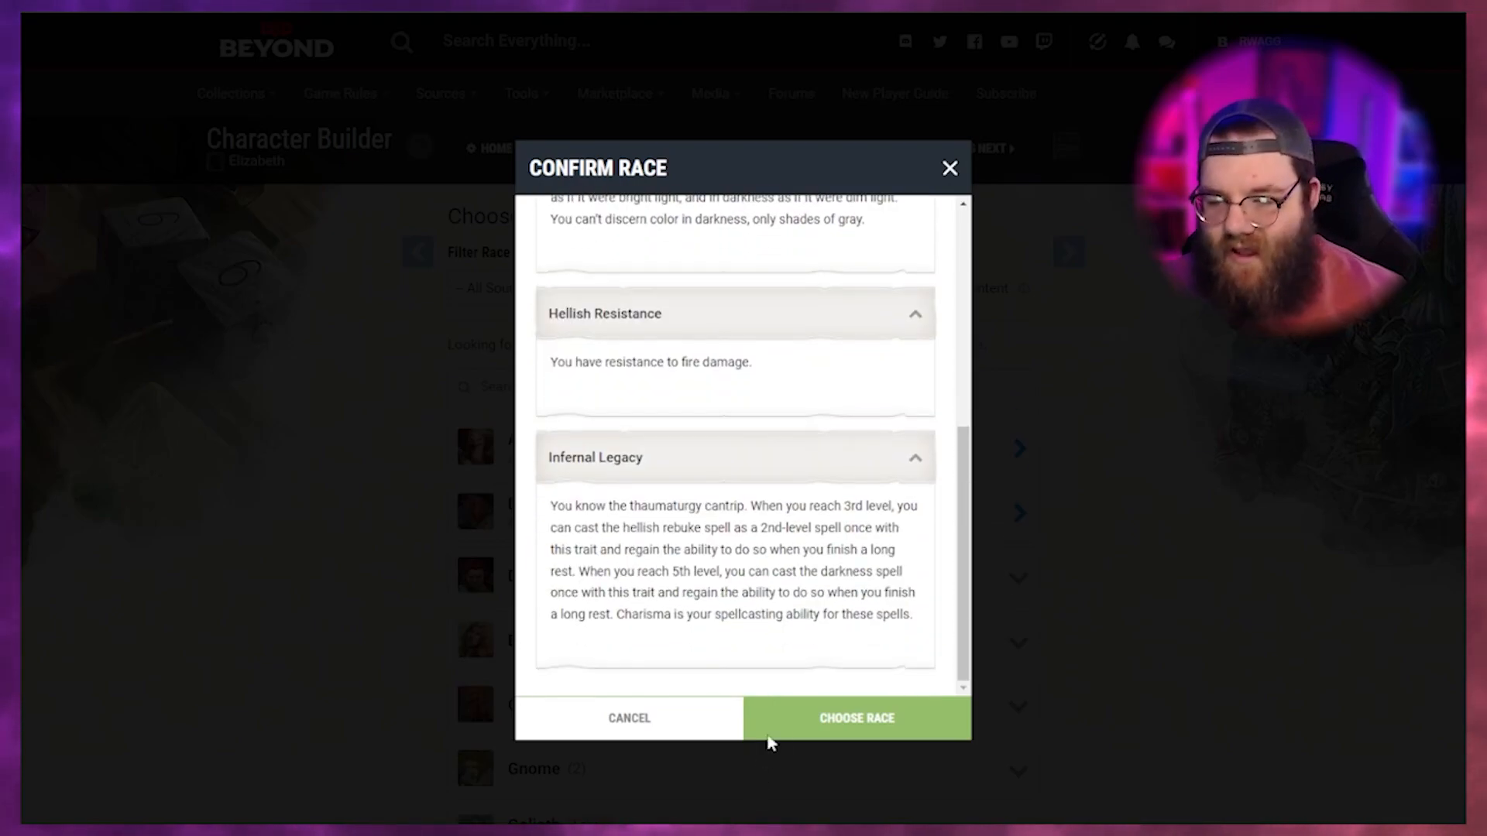
{"action": "left_click", "coordinate": [803, 718]}
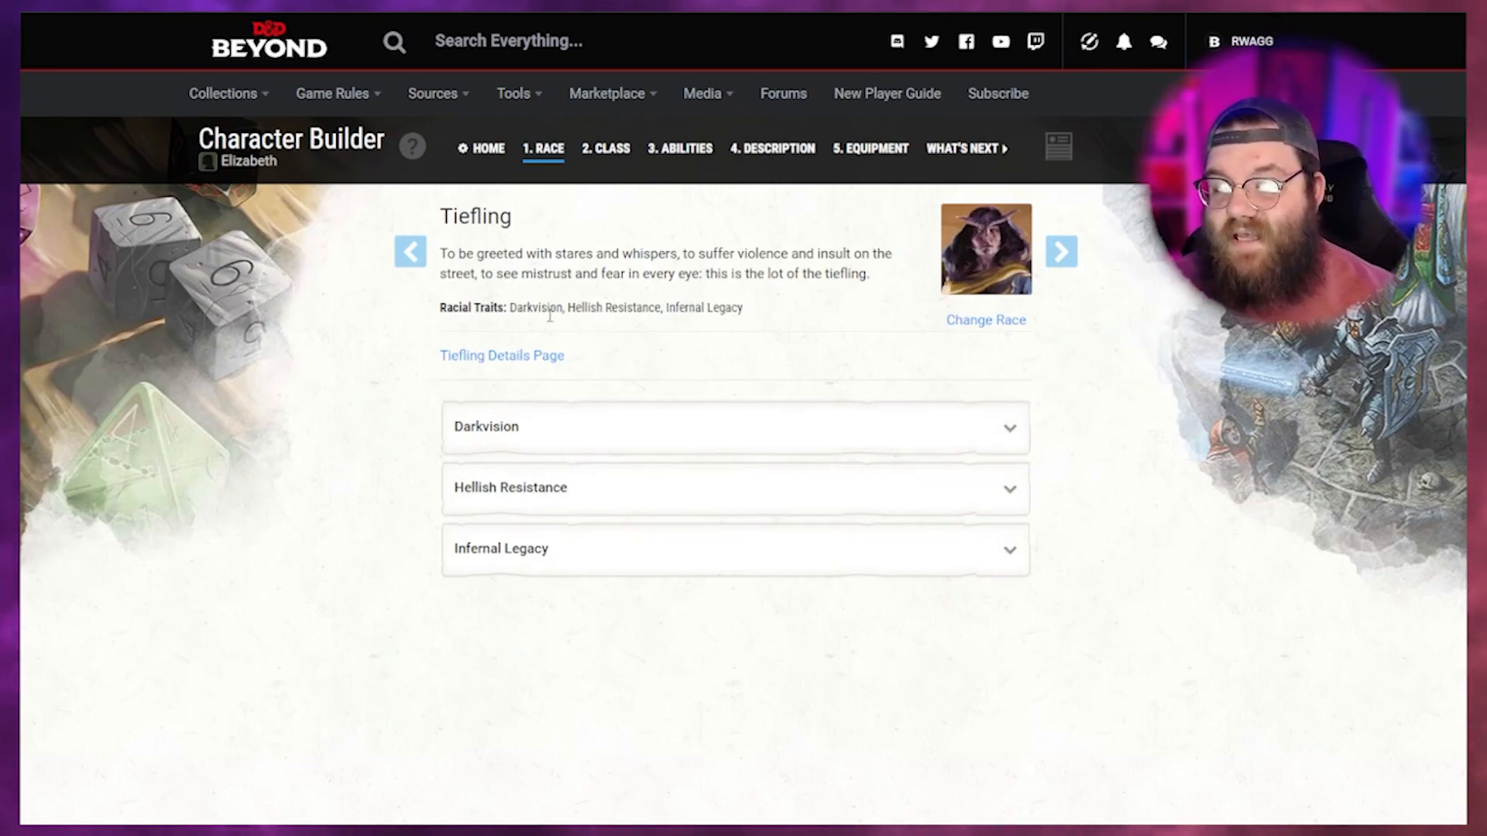
Read the Darkvision, Hellish Resistance and Infernal Legacy trait descriptions of the chosen race, collapsing each one again.
{"action": "left_click", "coordinate": [600, 438]}
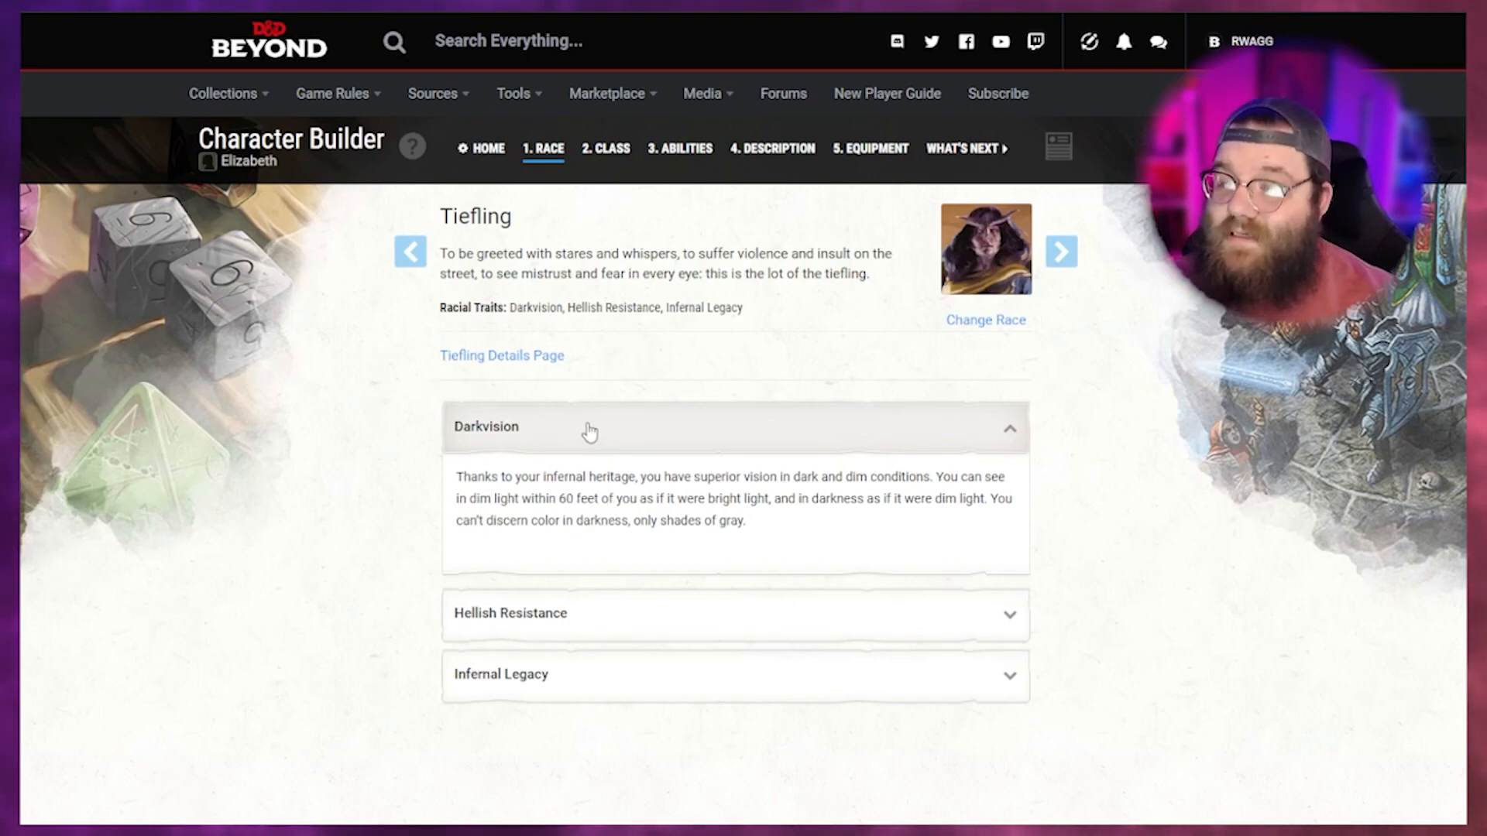
{"action": "left_click", "coordinate": [587, 431]}
{"action": "left_click", "coordinate": [581, 486]}
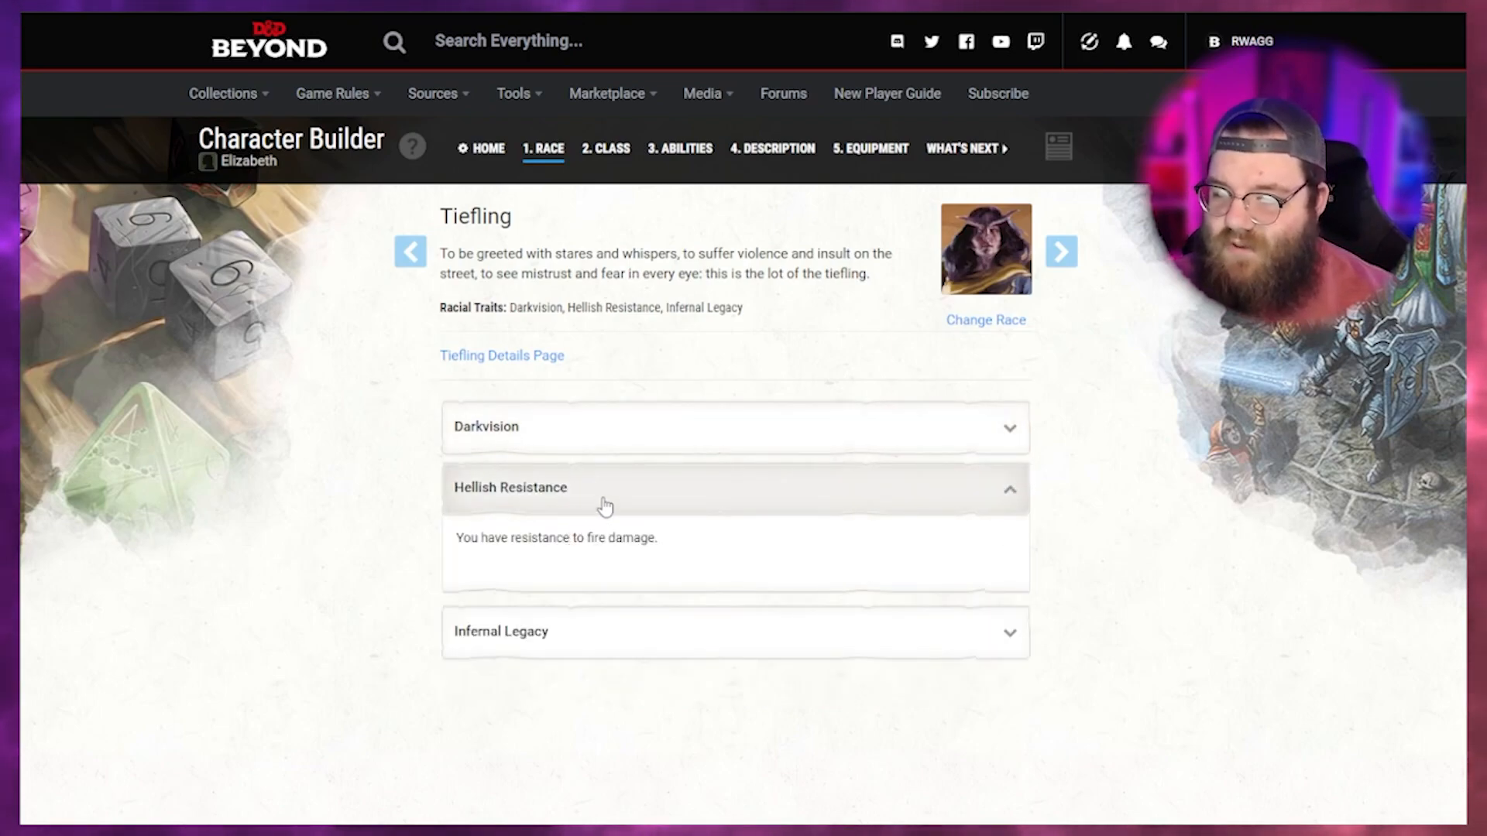
{"action": "left_click", "coordinate": [611, 500]}
{"action": "left_click", "coordinate": [638, 551]}
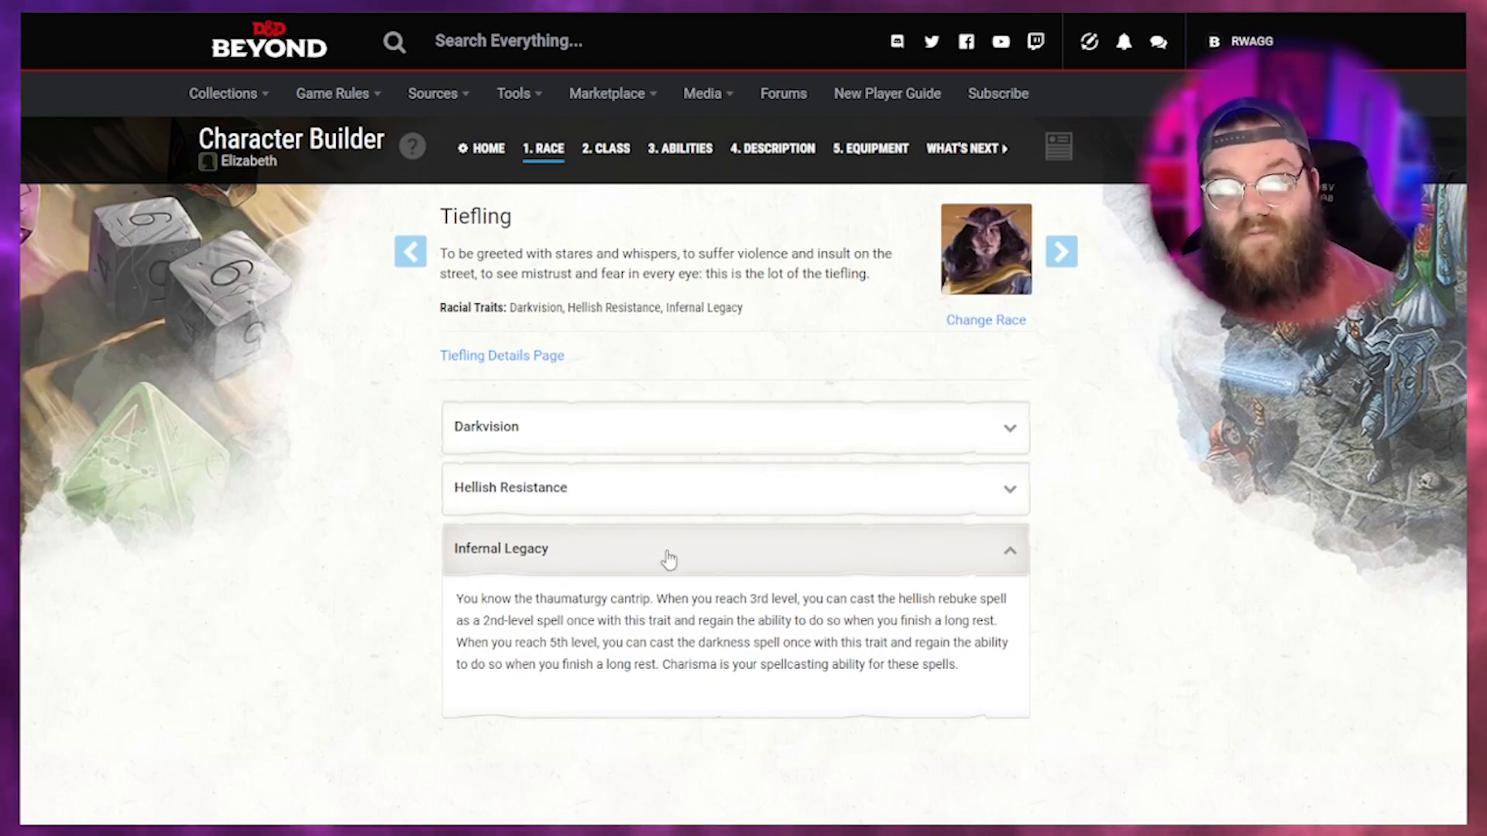
{"action": "left_click", "coordinate": [669, 559]}
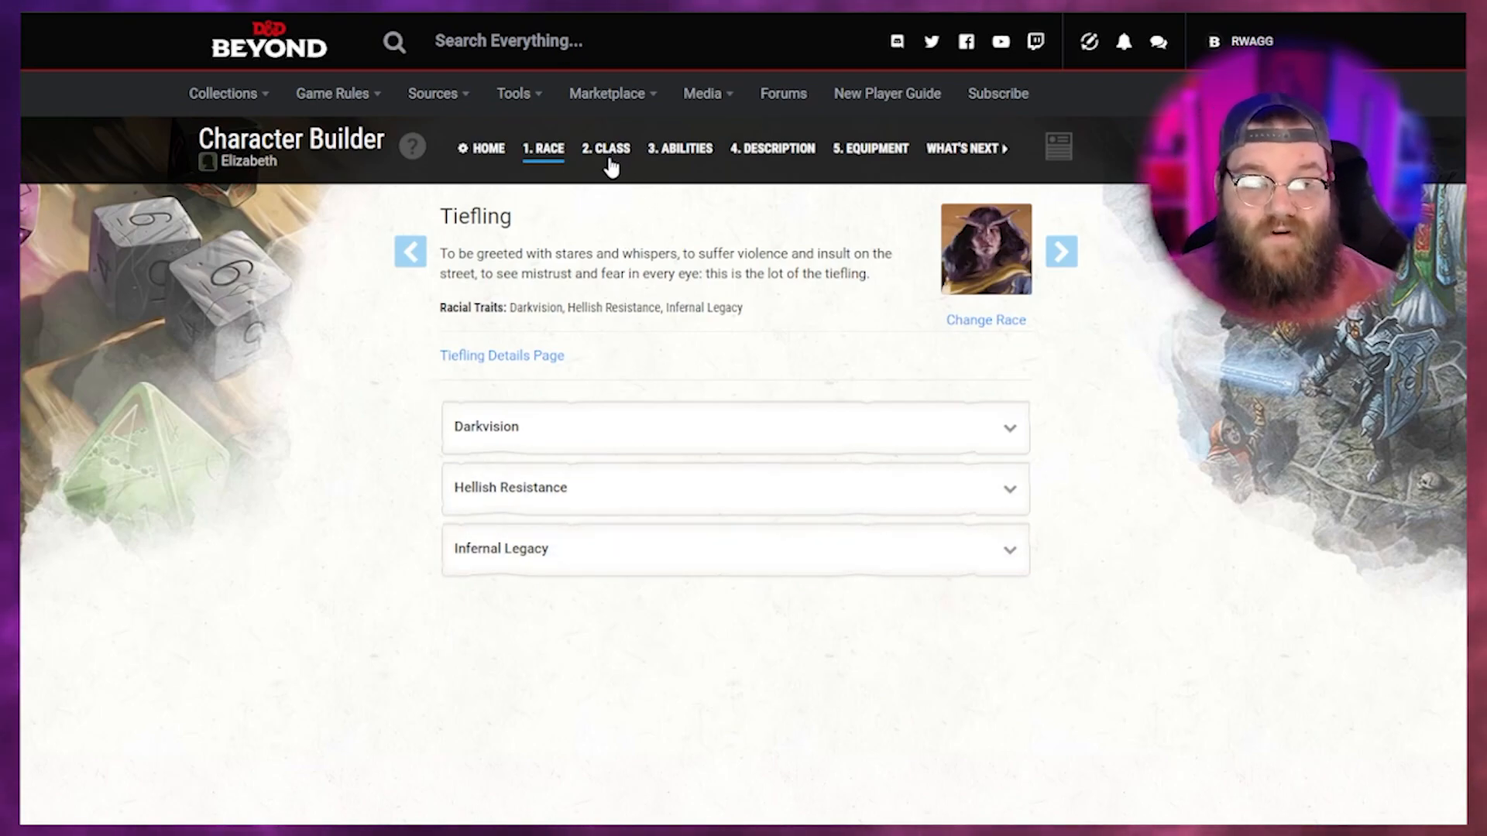
Go to the character description section and set the background to Criminal / Spy.
{"action": "left_click", "coordinate": [762, 152]}
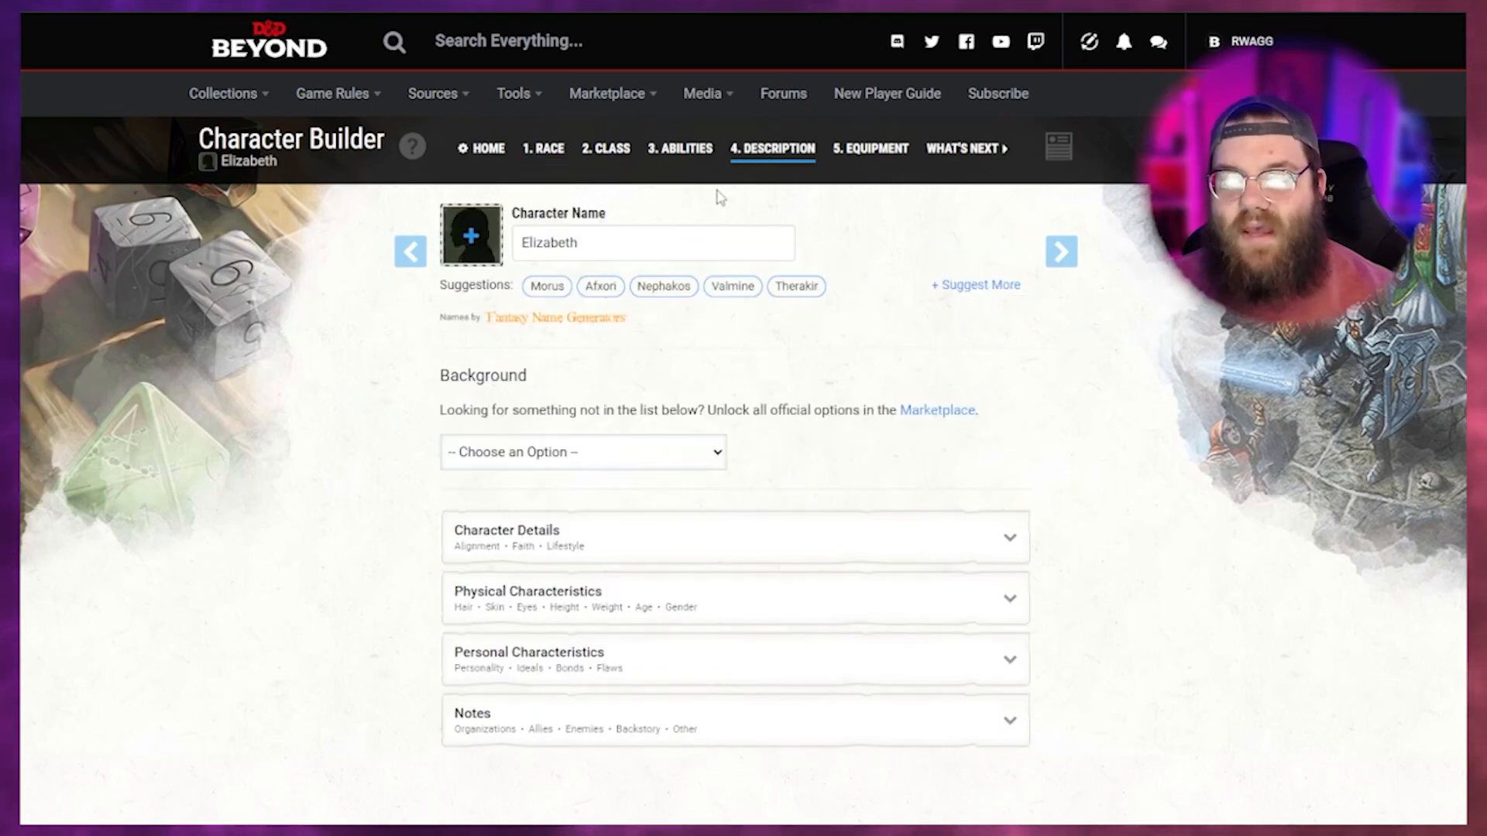
{"action": "left_click", "coordinate": [549, 457]}
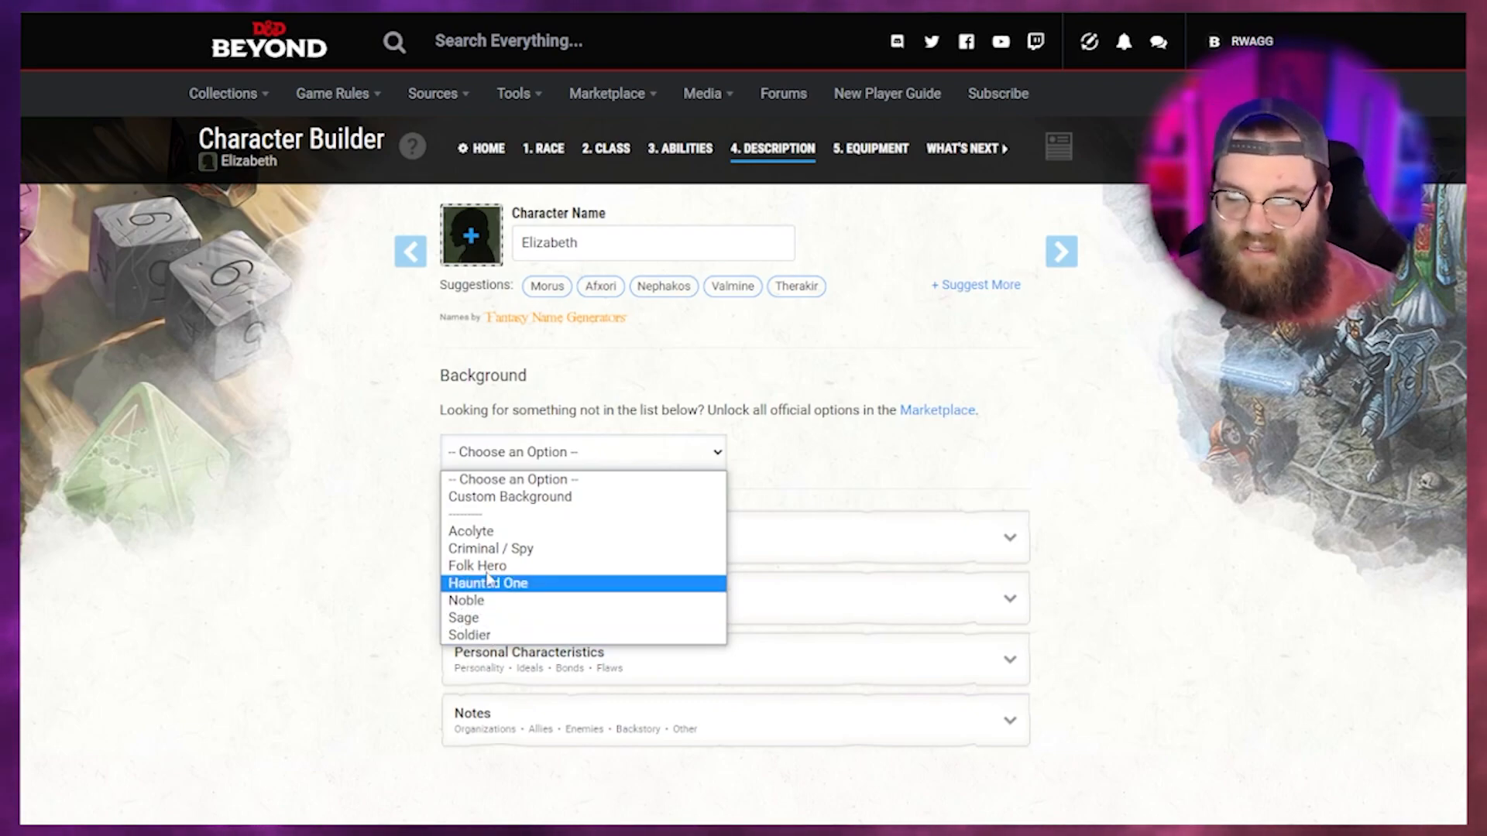
{"action": "left_click", "coordinate": [497, 549]}
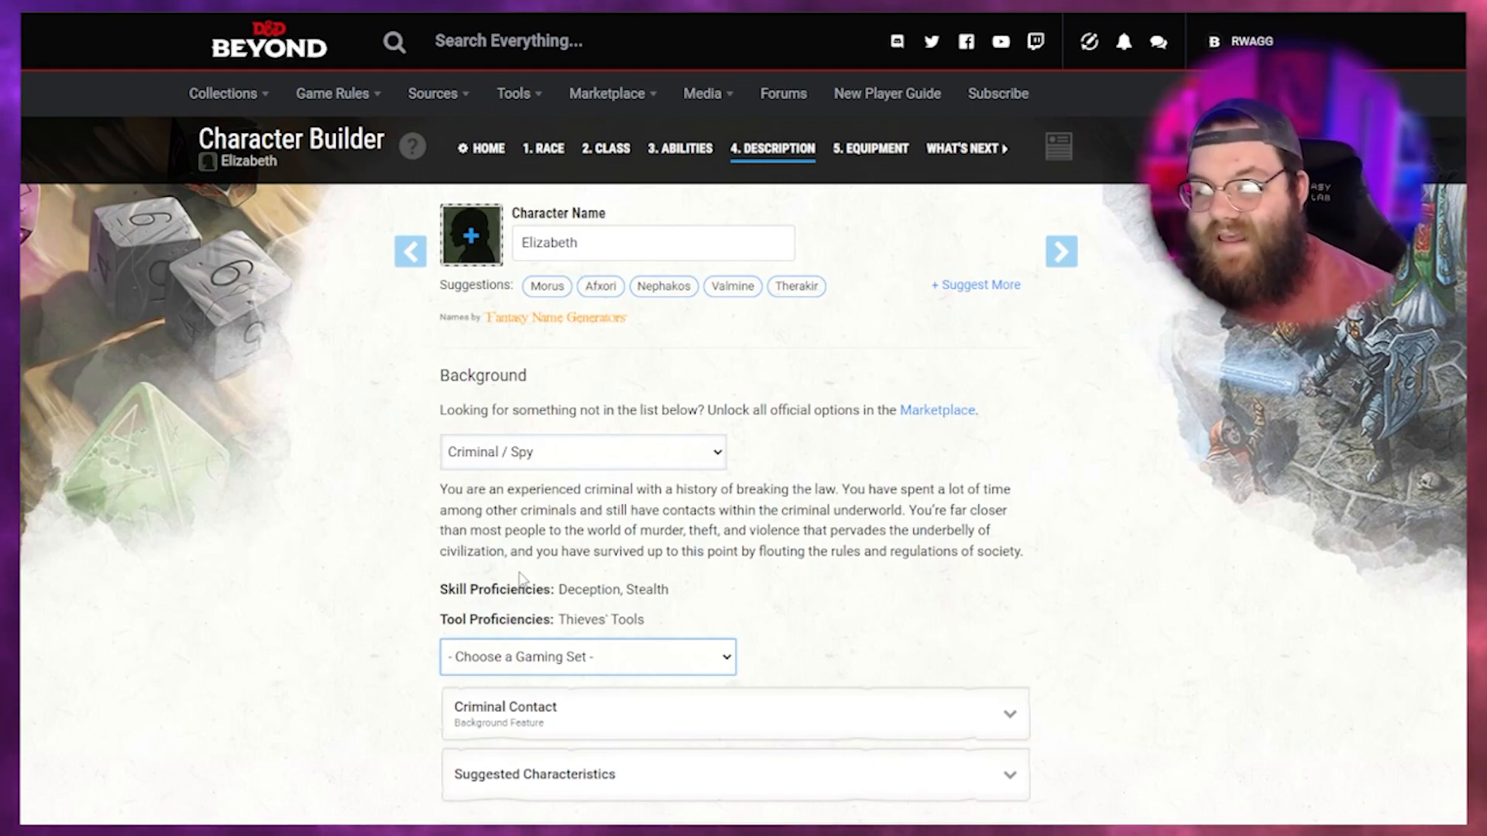
Review the background's skill and tool proficiencies and choose Dice Set as its gaming set.
{"action": "scroll", "coordinate": [520, 577], "scroll_direction": "down", "scroll_amount": 1}
{"action": "scroll", "coordinate": [554, 523], "scroll_direction": "down", "scroll_amount": 1}
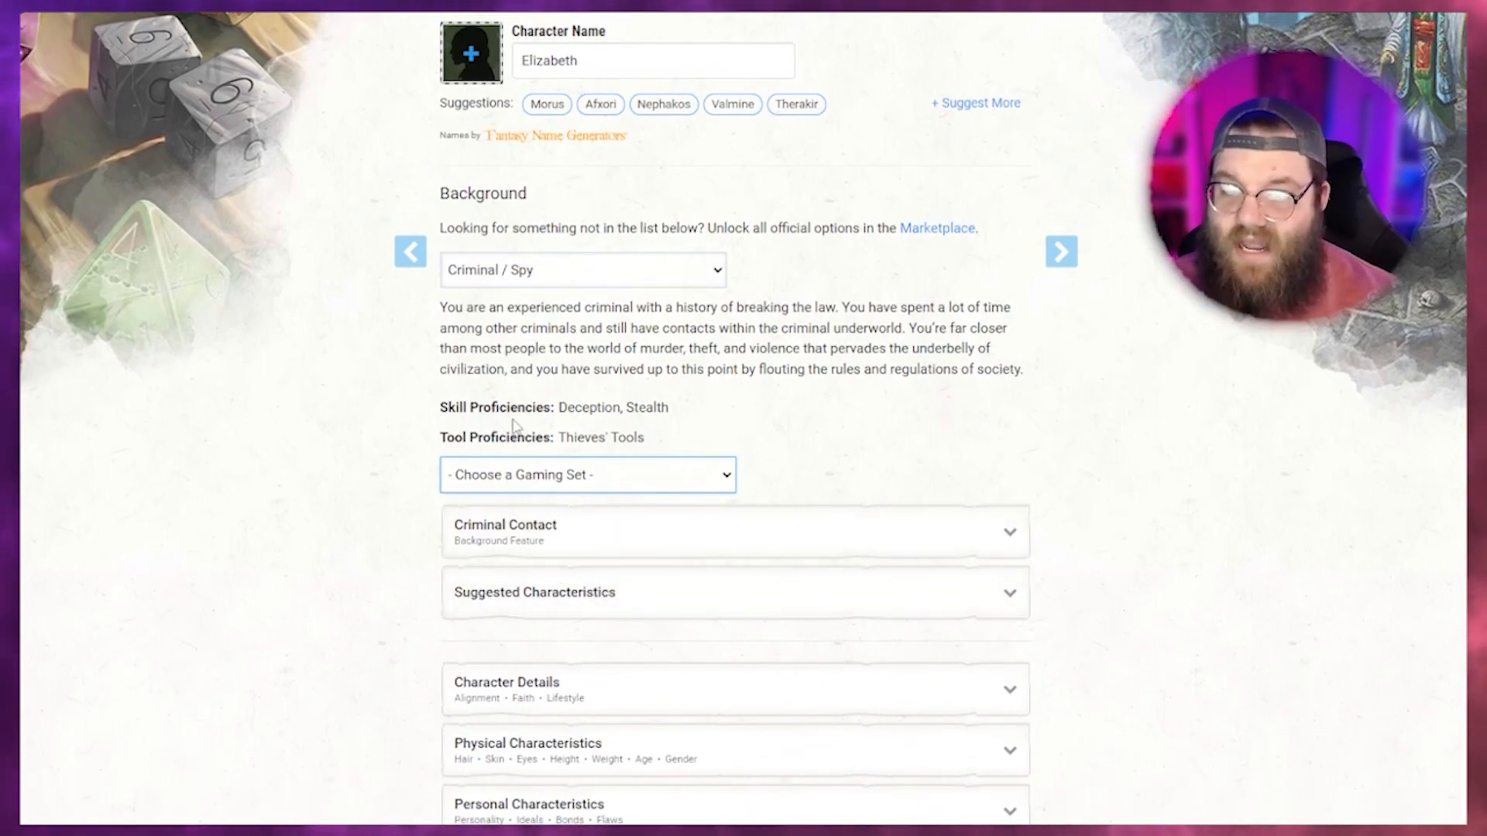
{"action": "double_click", "coordinate": [577, 407]}
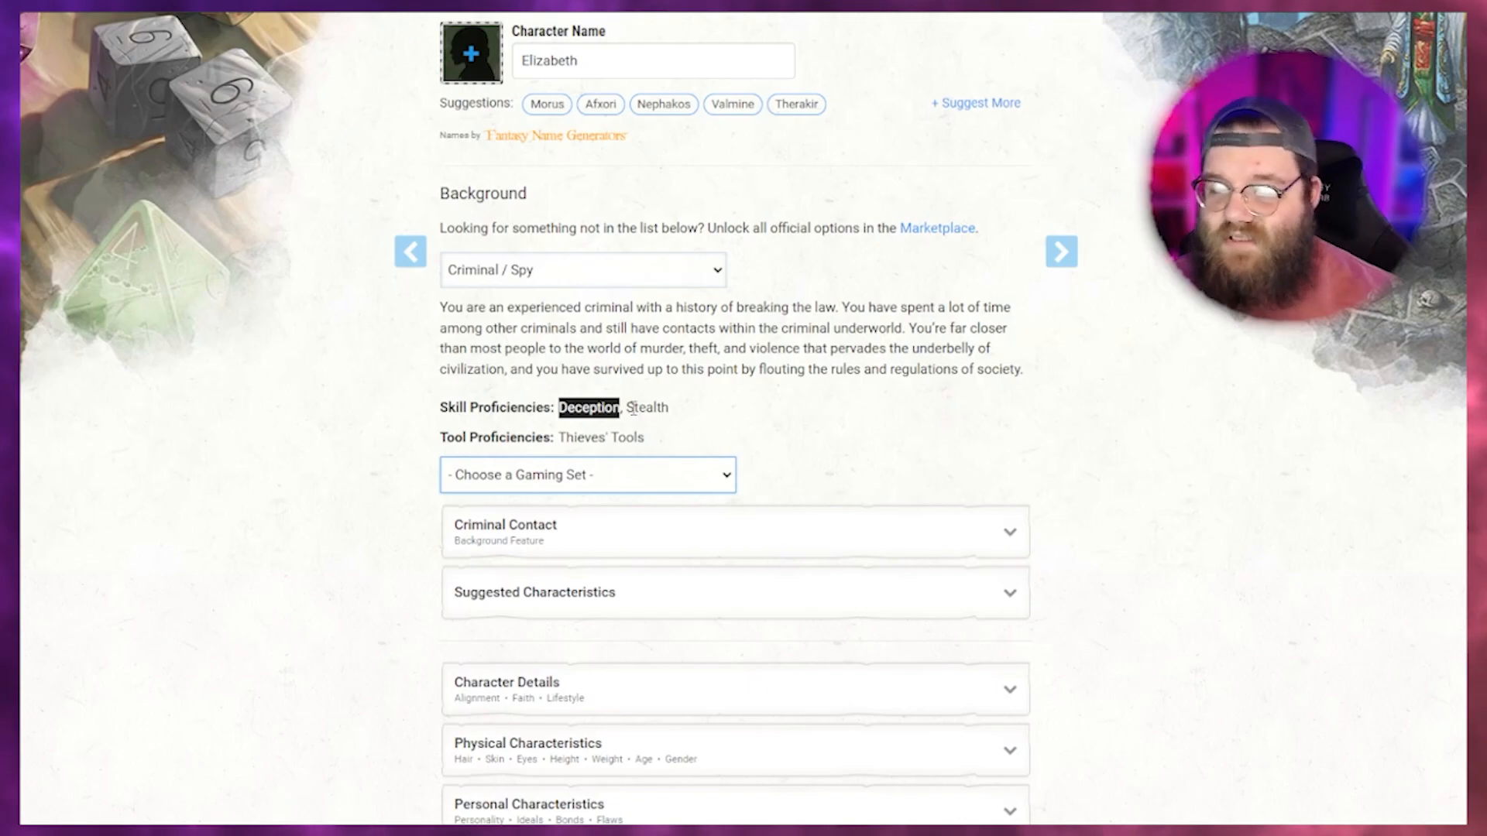
{"action": "triple_click", "coordinate": [633, 409]}
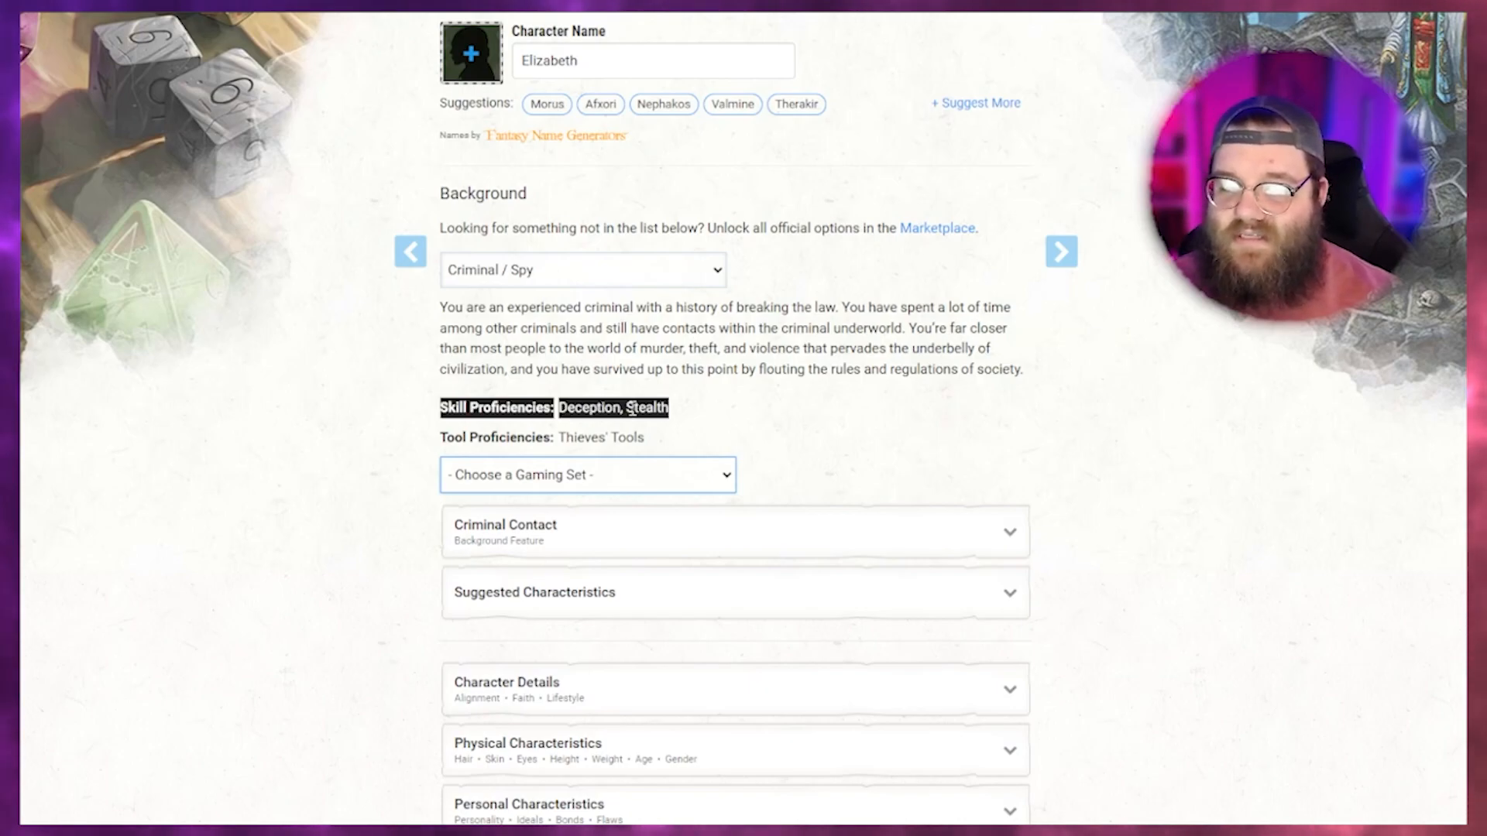
{"action": "left_click", "coordinate": [511, 401]}
{"action": "left_click", "coordinate": [564, 477]}
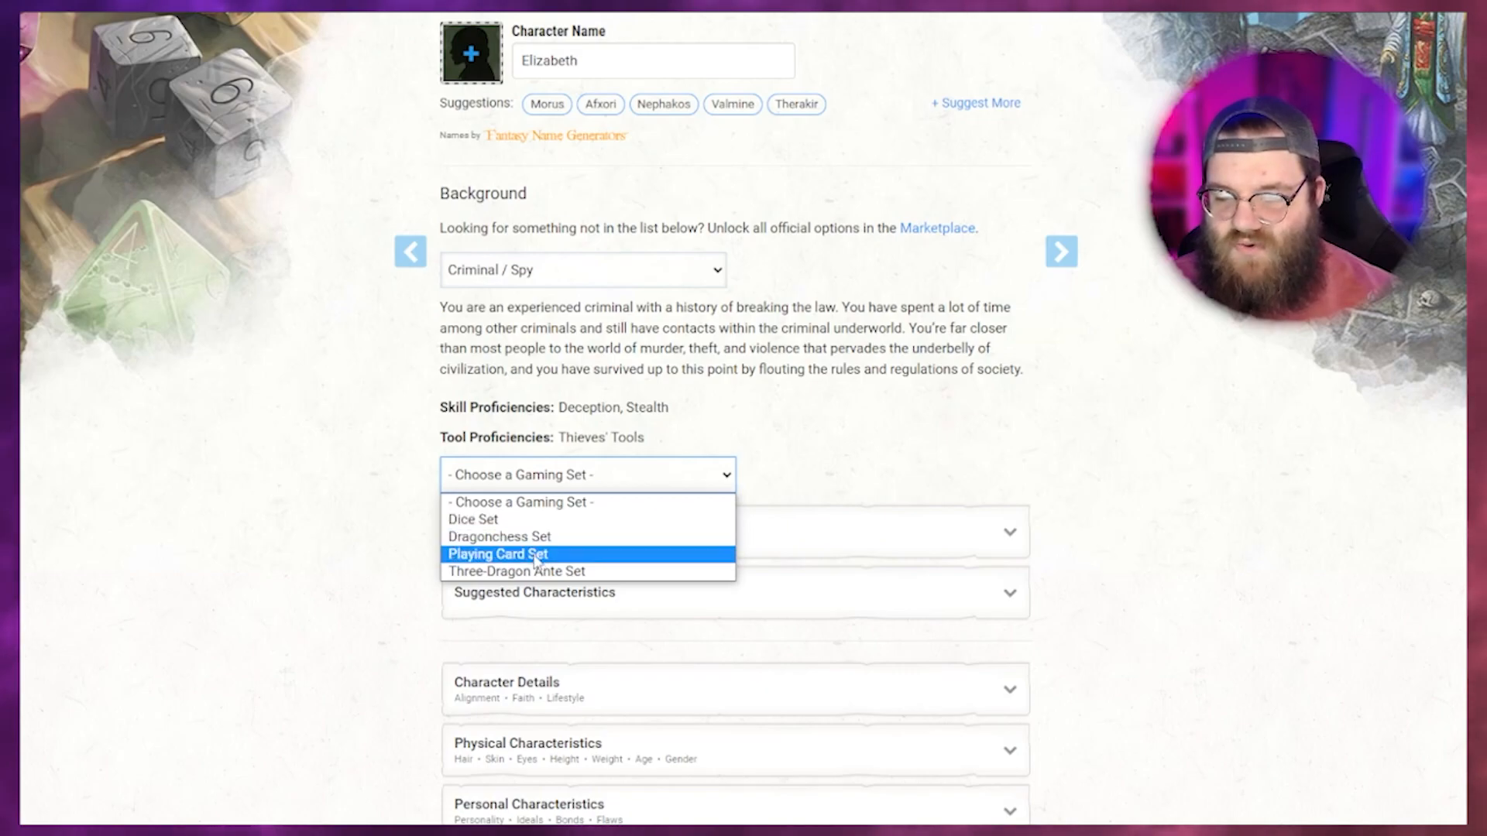
{"action": "left_click", "coordinate": [474, 519]}
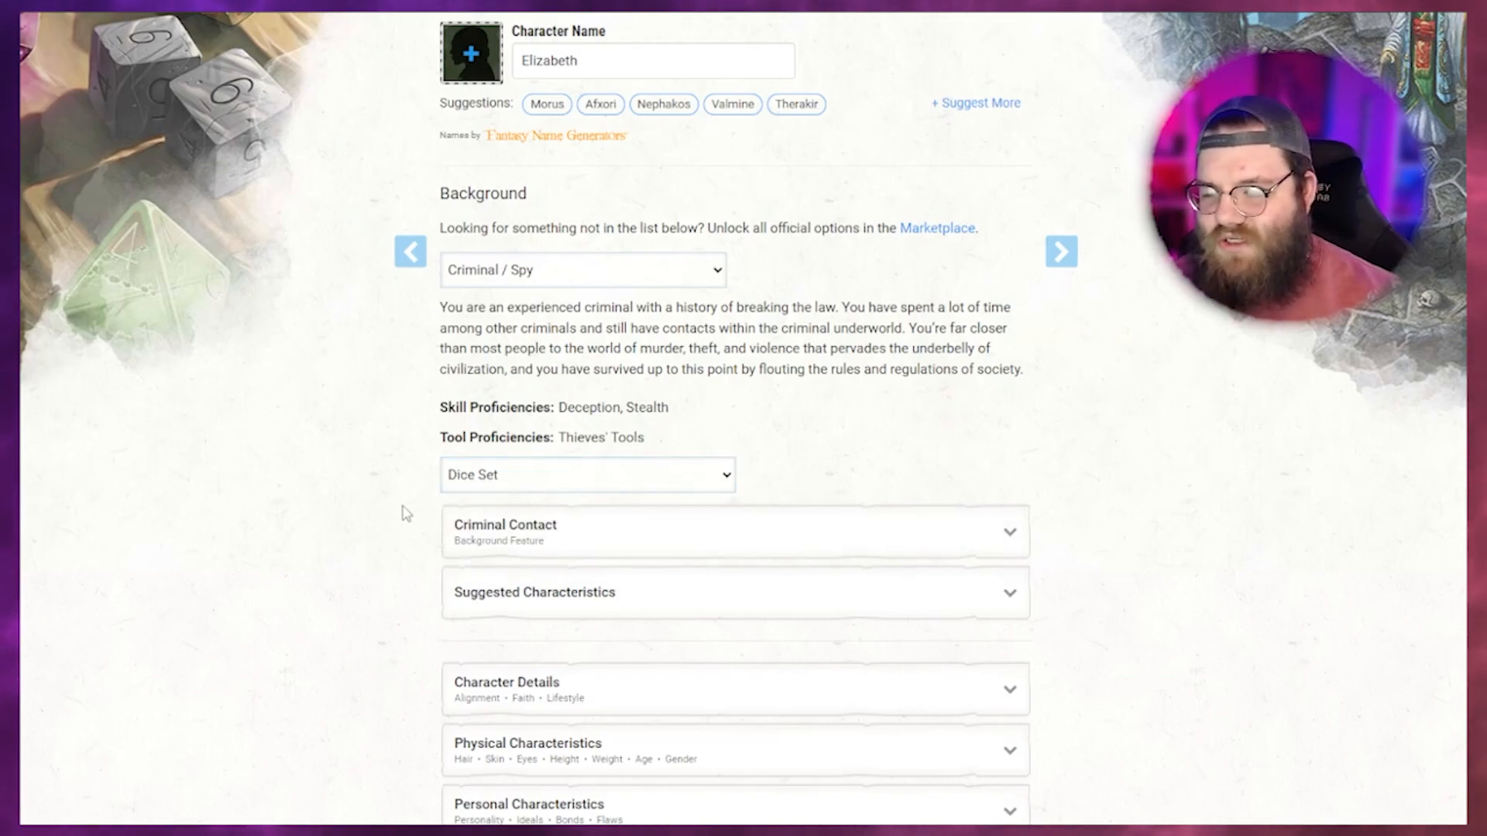
Go to the class selection, browse the class list and open the Druid class details.
{"action": "scroll", "coordinate": [571, 537], "scroll_direction": "down", "scroll_amount": 3}
{"action": "scroll", "coordinate": [605, 572], "scroll_direction": "up", "scroll_amount": 5}
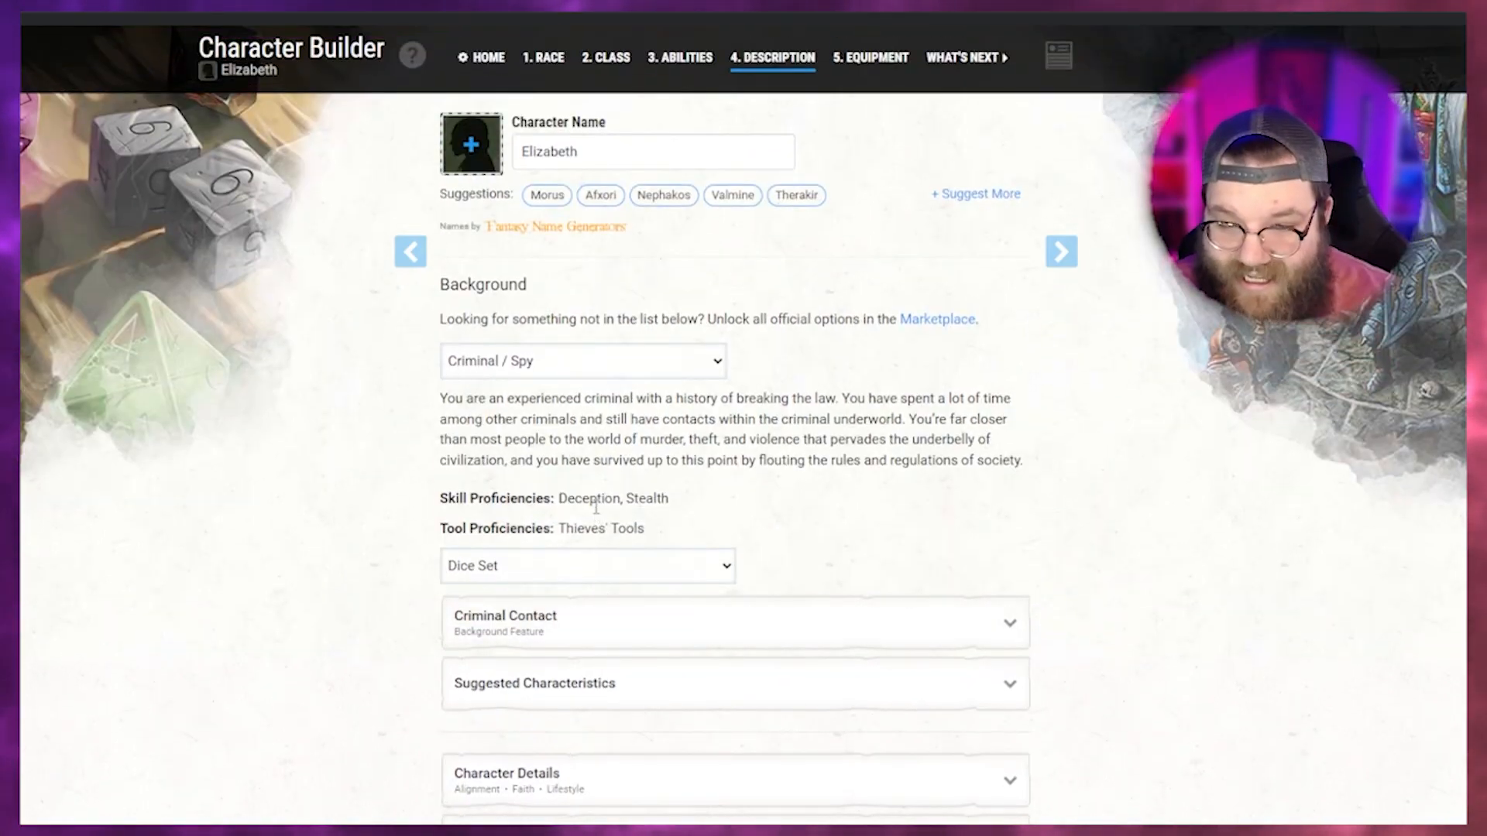
{"action": "left_click", "coordinate": [613, 68]}
{"action": "scroll", "coordinate": [611, 387], "scroll_direction": "down", "scroll_amount": 2}
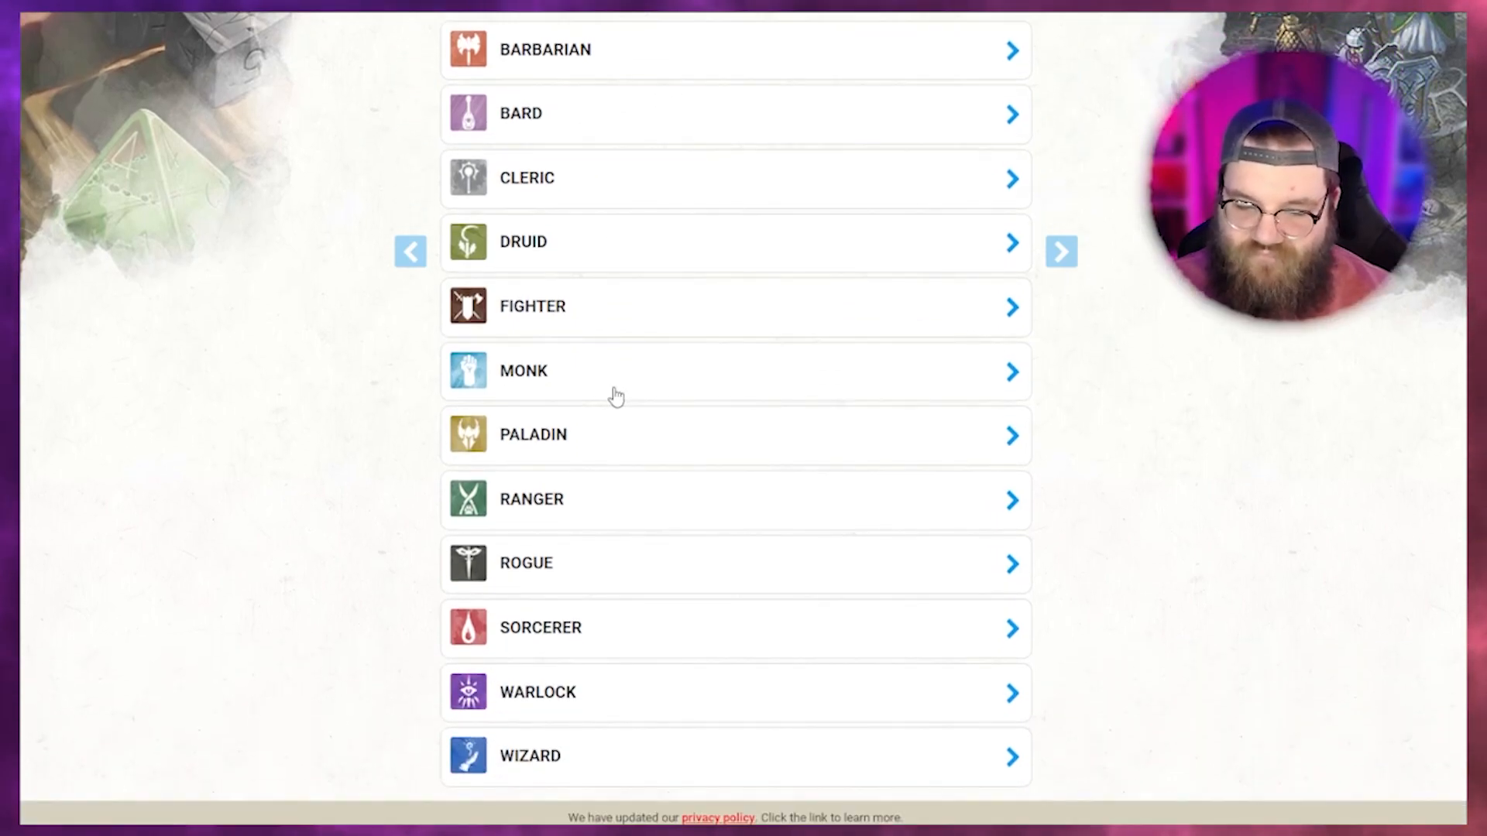
{"action": "scroll", "coordinate": [585, 608], "scroll_direction": "up", "scroll_amount": 1}
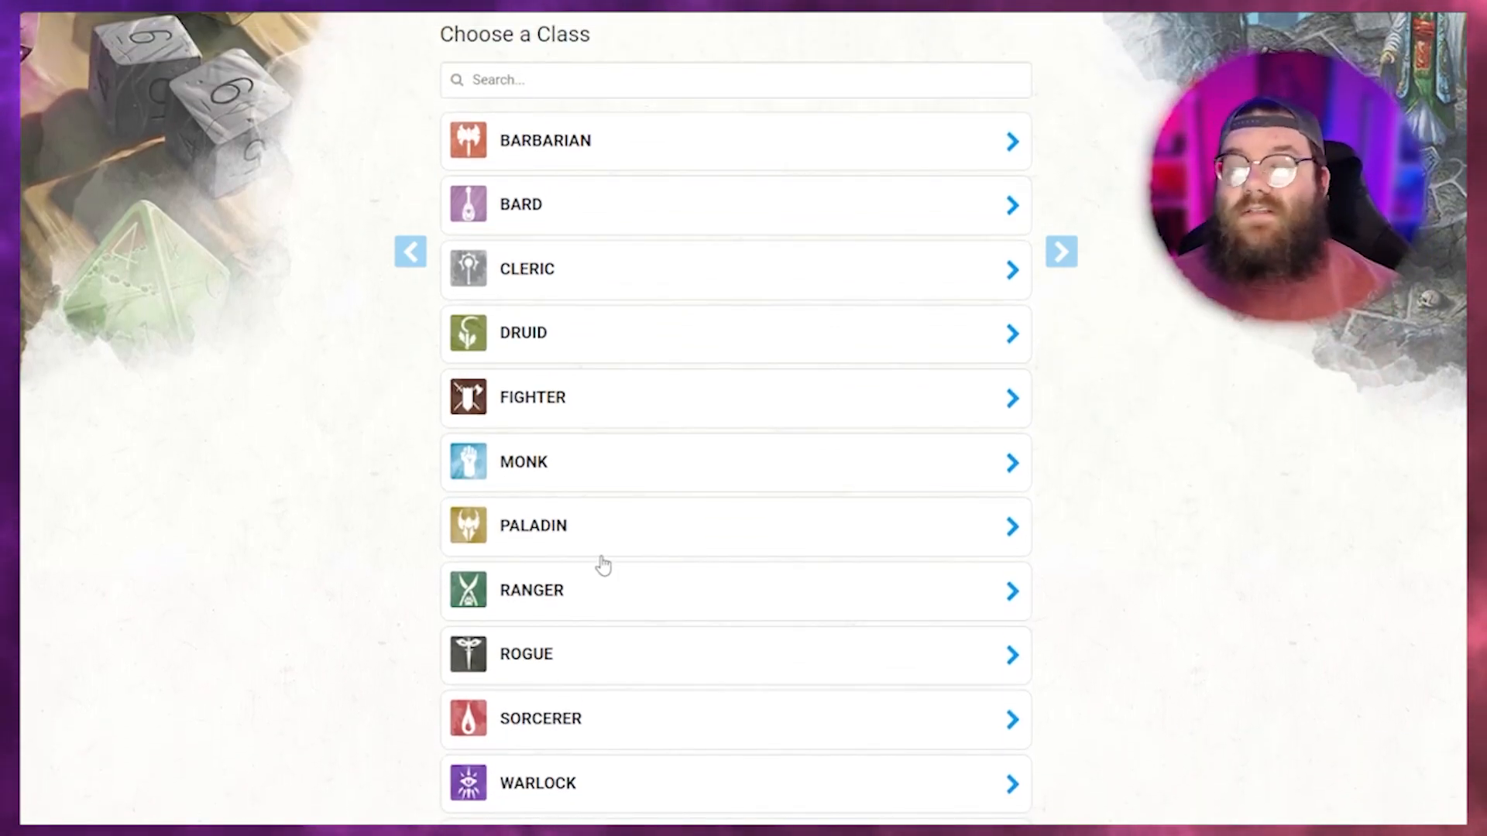
{"action": "left_click", "coordinate": [594, 338]}
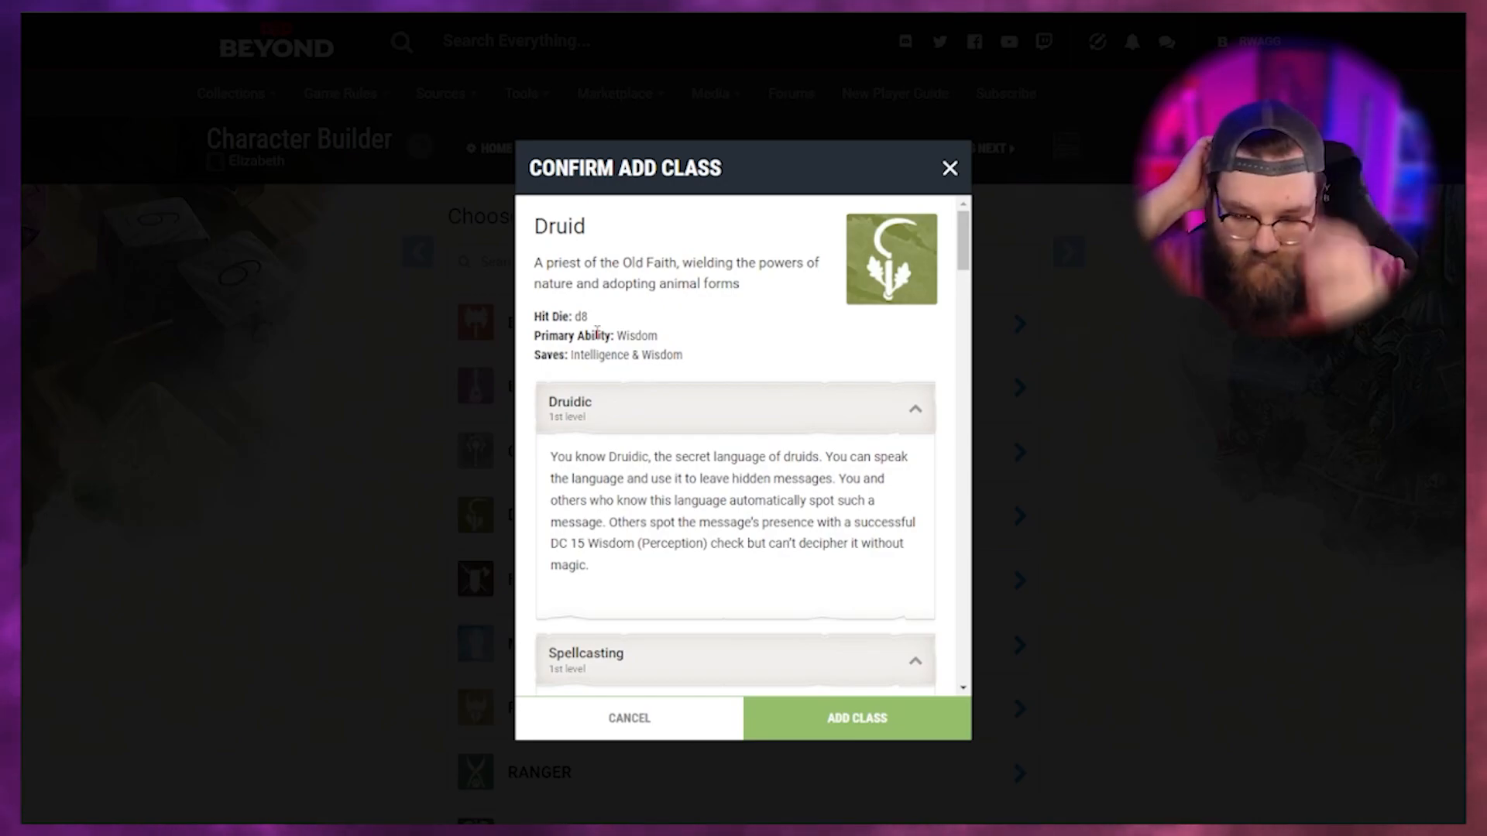
Add the Druid class to the character and choose Survival and Insight as its two skill proficiencies.
{"action": "scroll", "coordinate": [694, 557], "scroll_direction": "down", "scroll_amount": 10}
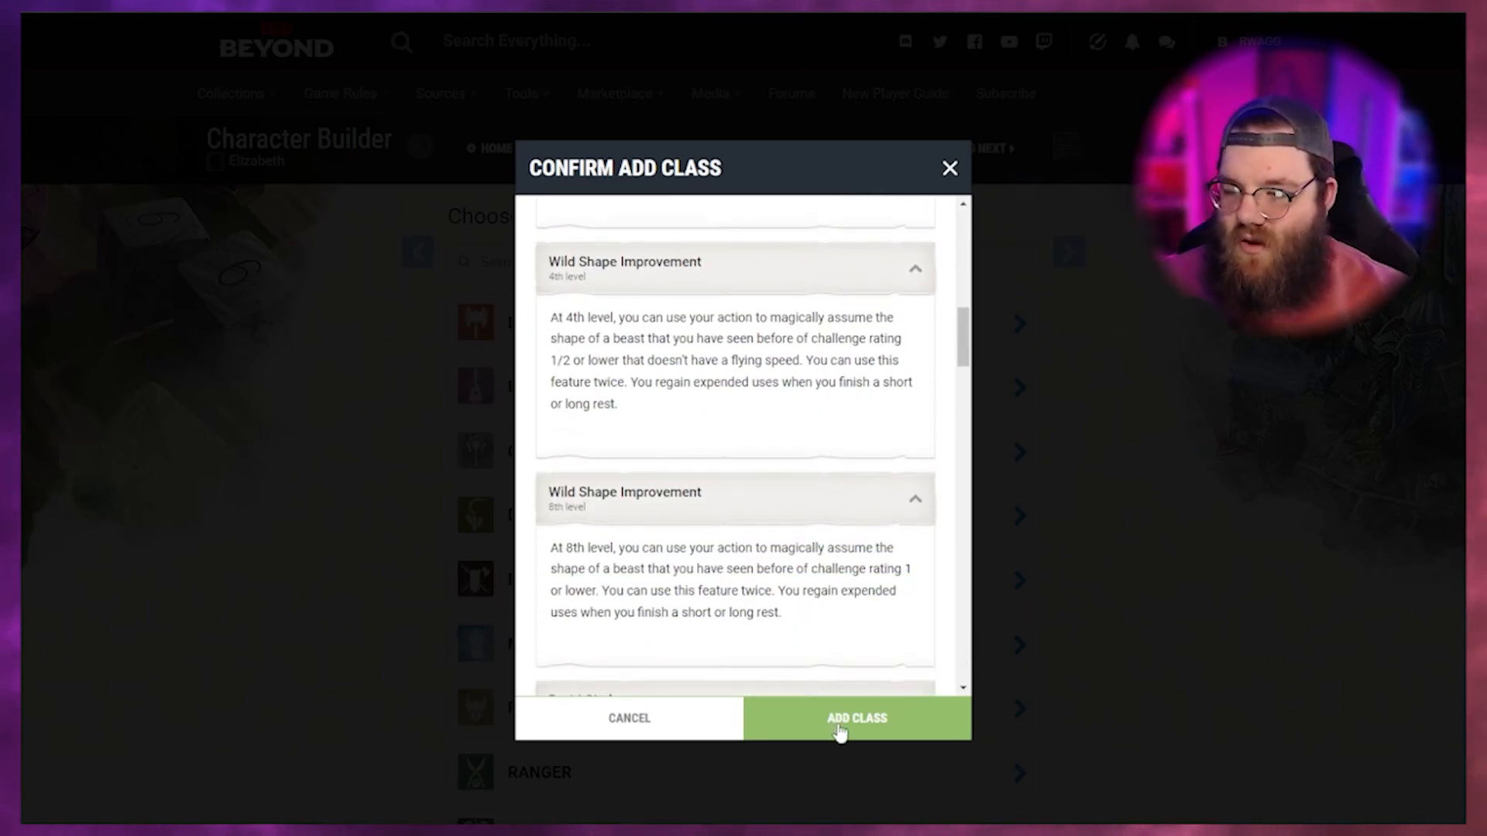
{"action": "left_click", "coordinate": [837, 721]}
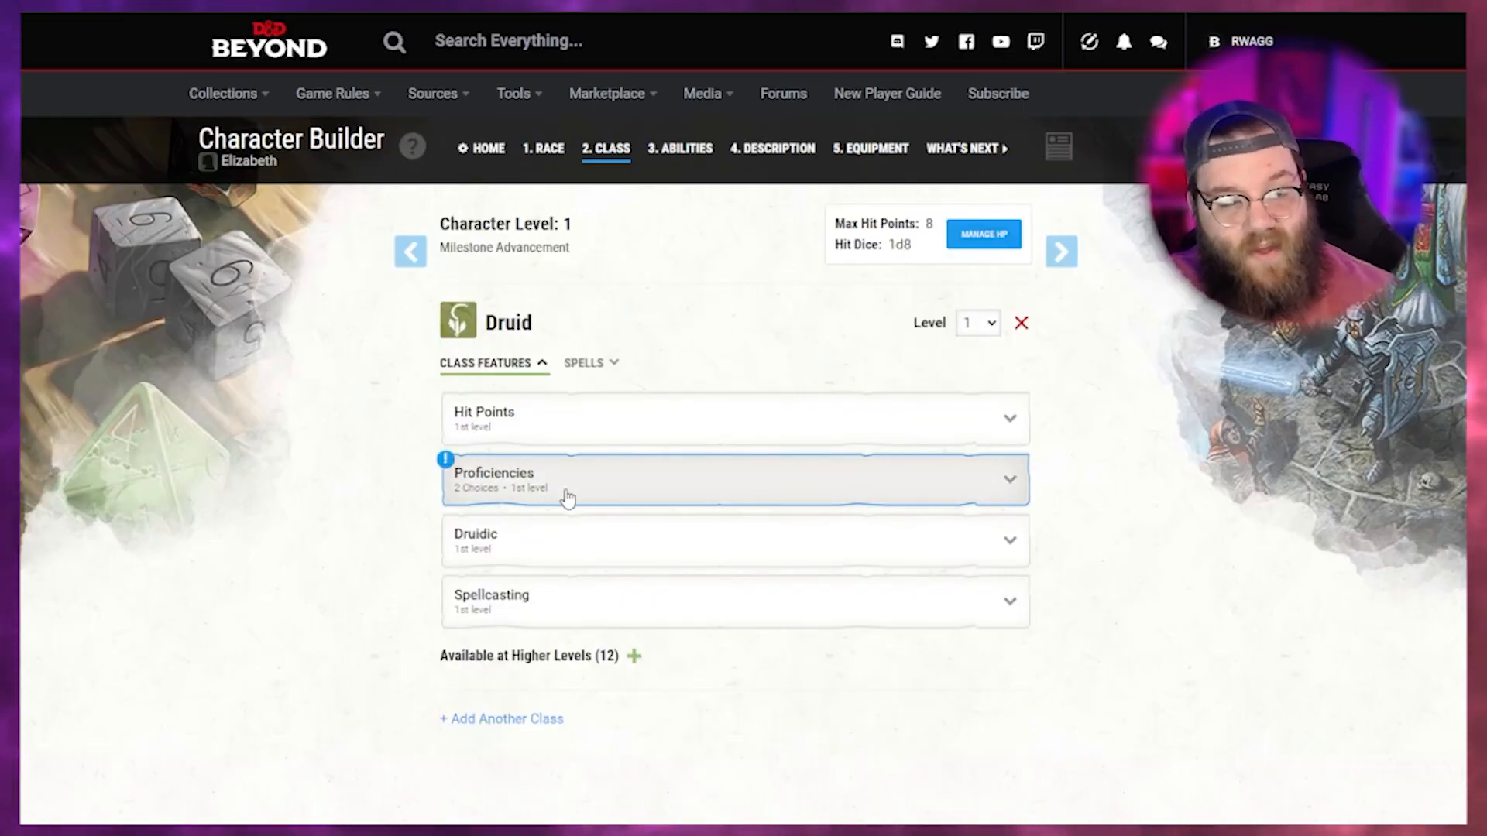
{"action": "left_click", "coordinate": [568, 498]}
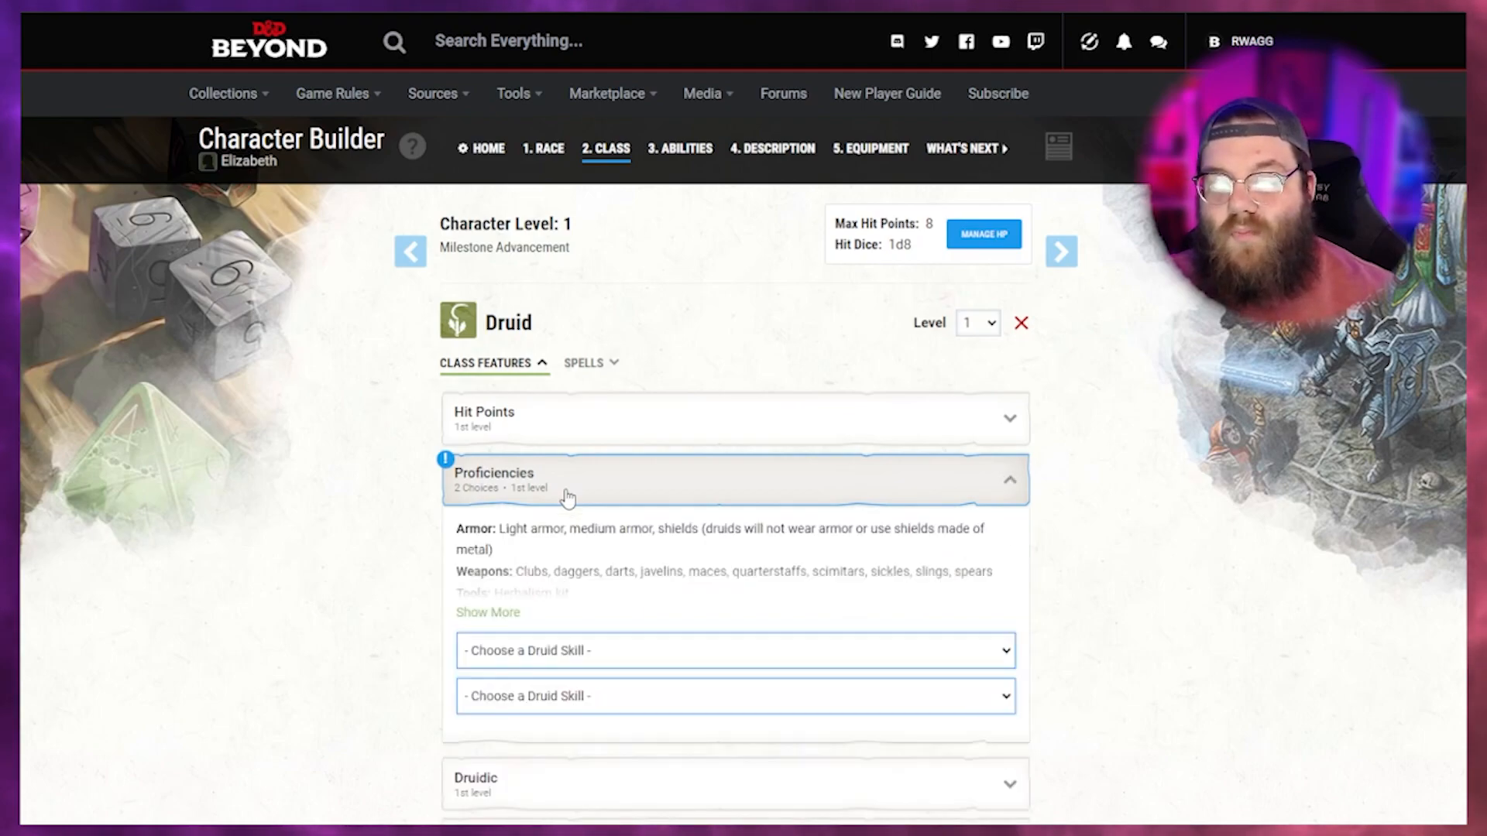
{"action": "scroll", "coordinate": [569, 488], "scroll_direction": "down", "scroll_amount": 2}
{"action": "left_click", "coordinate": [567, 475]}
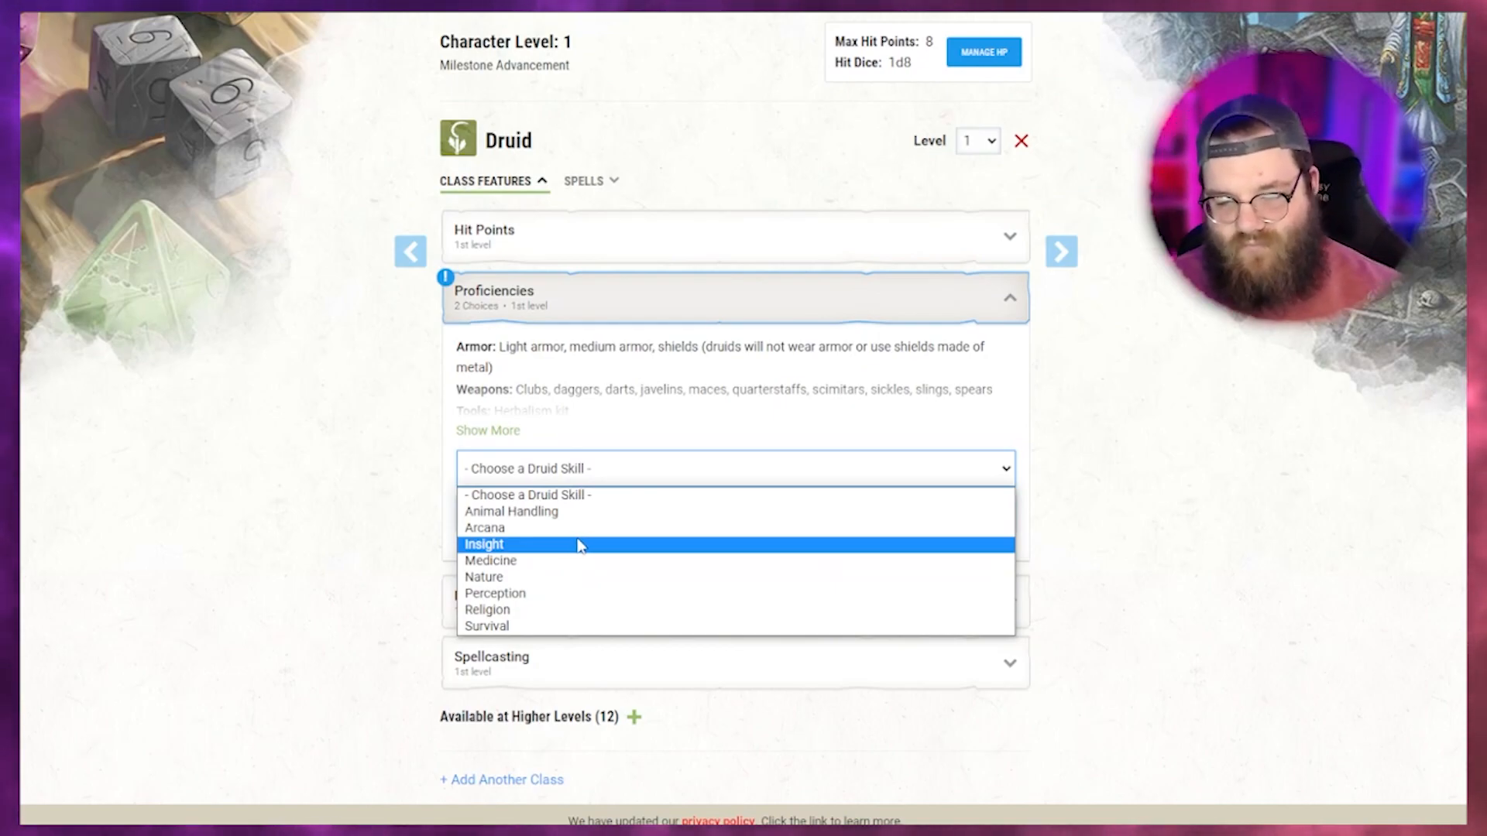
{"action": "left_click", "coordinate": [520, 628]}
{"action": "left_click", "coordinate": [537, 528]}
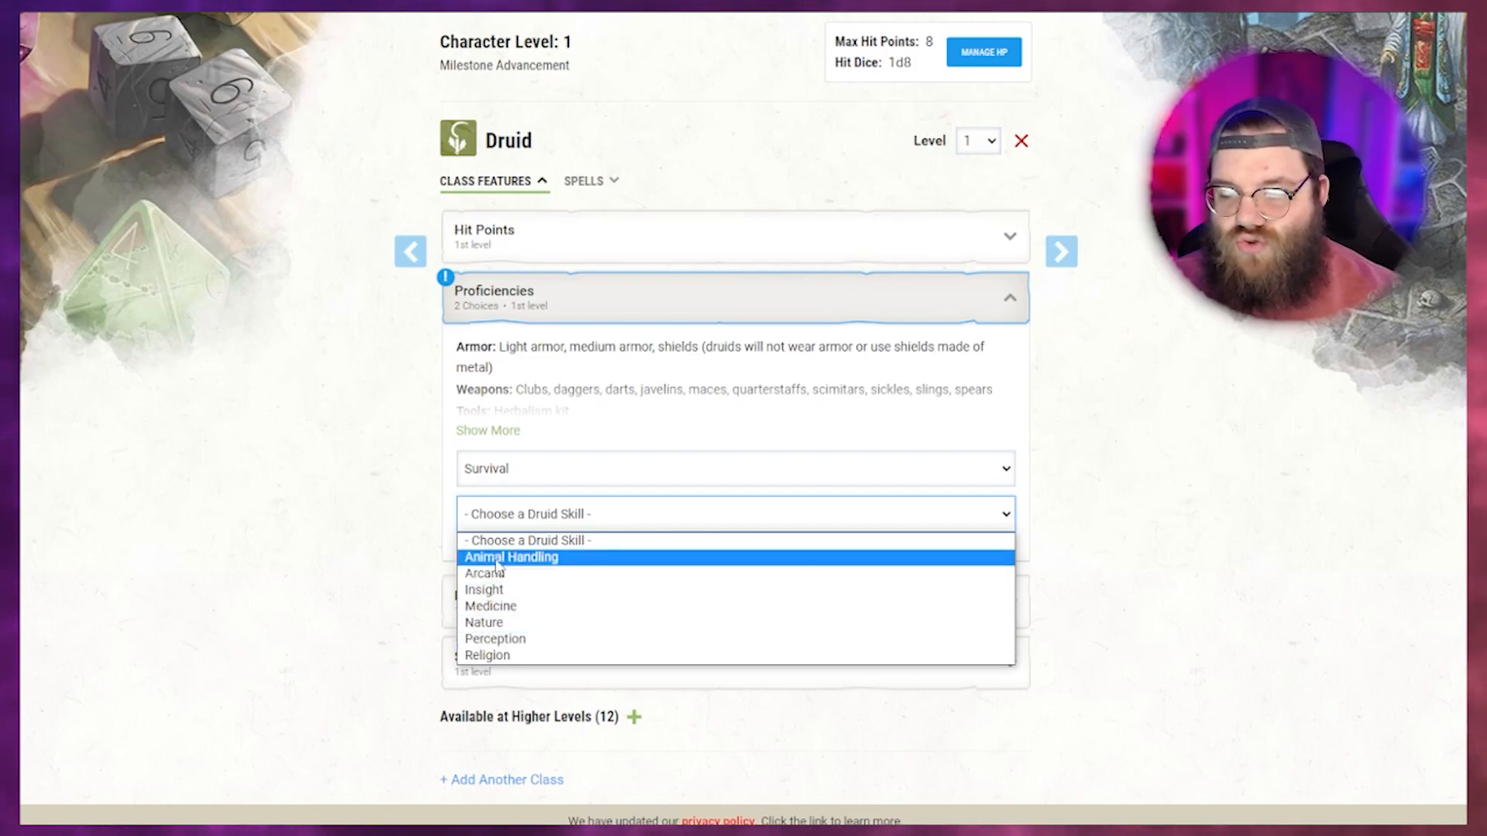
{"action": "left_click", "coordinate": [478, 589]}
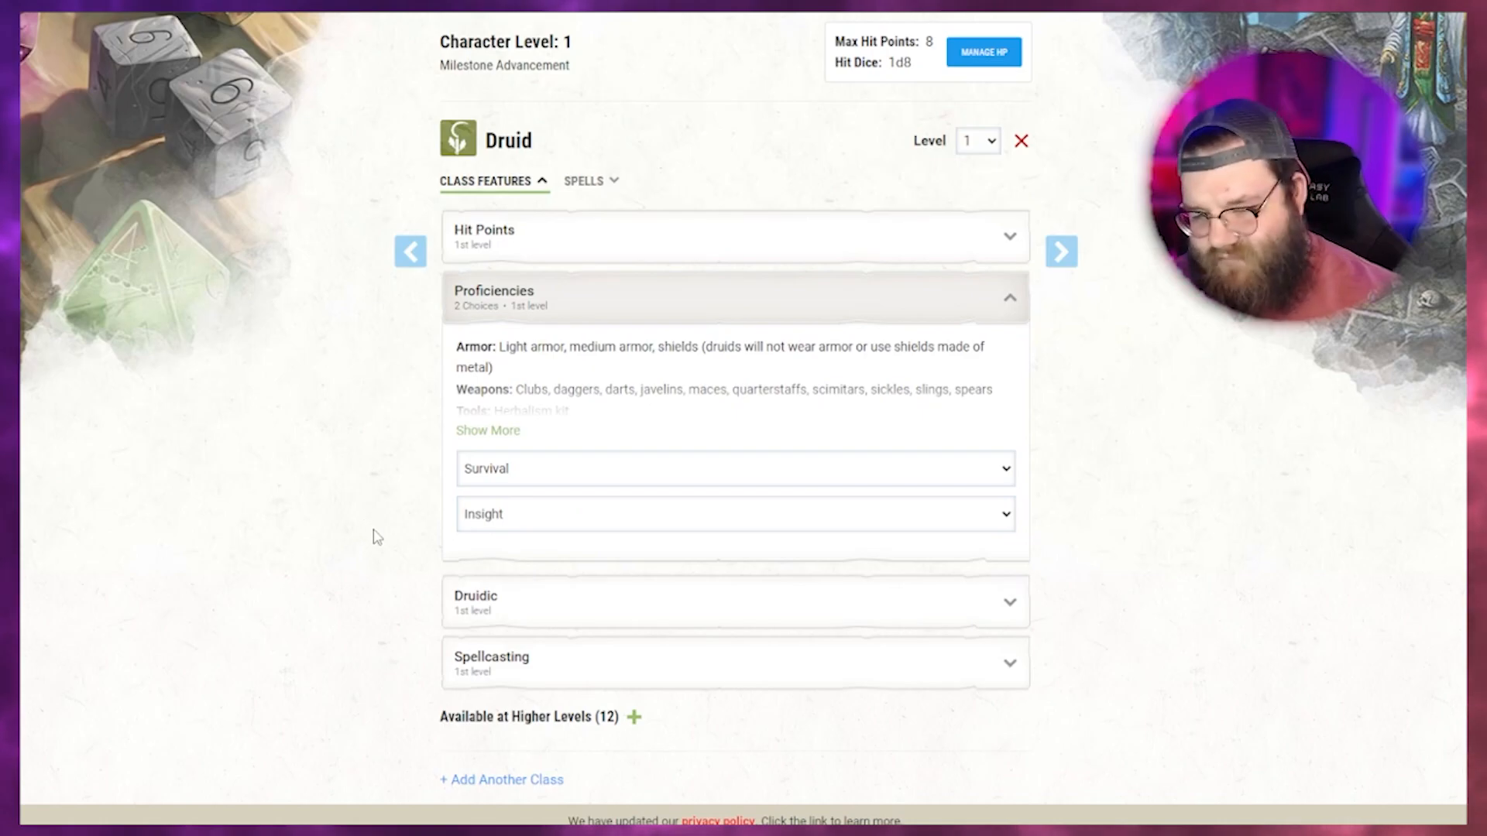
Raise the Druid class to level 2 and look at the Druid Circle feature.
{"action": "scroll", "coordinate": [375, 535], "scroll_direction": "up", "scroll_amount": 2}
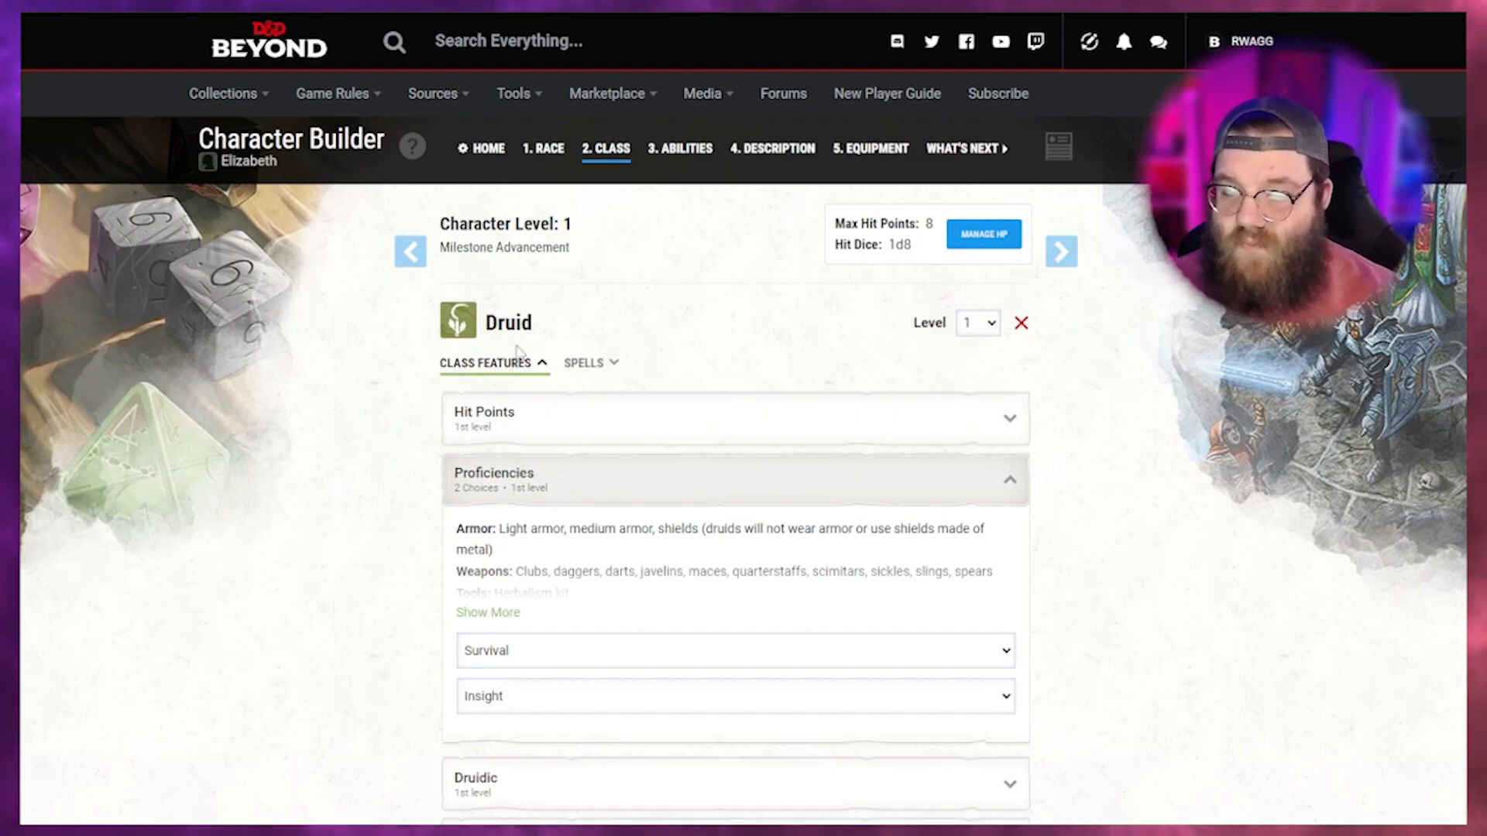
{"action": "left_click", "coordinate": [978, 325]}
{"action": "left_click", "coordinate": [973, 358]}
{"action": "scroll", "coordinate": [557, 412], "scroll_direction": "down", "scroll_amount": 5}
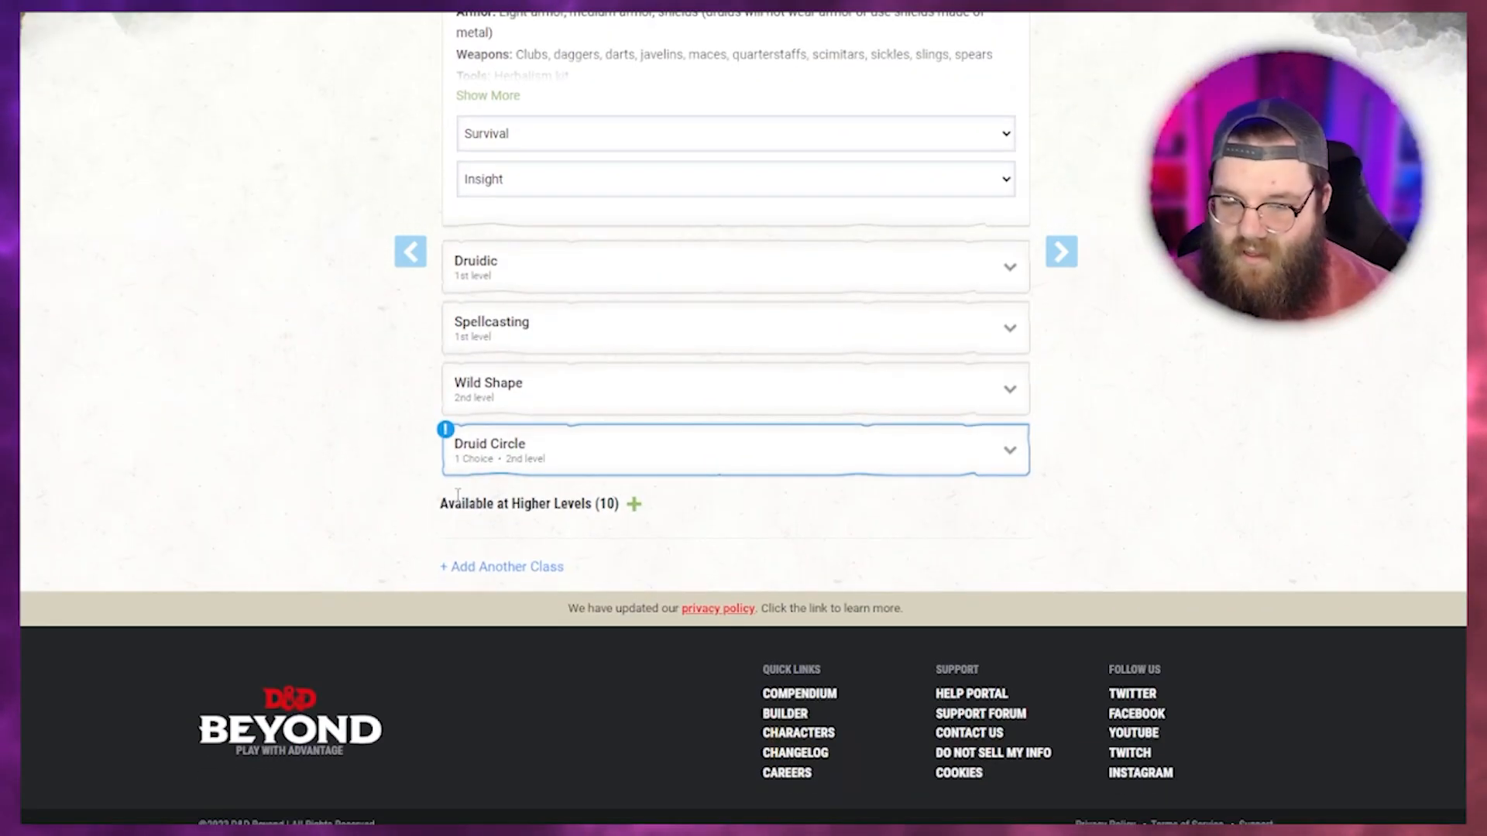
{"action": "left_click", "coordinate": [542, 457]}
{"action": "left_click", "coordinate": [544, 468]}
Set the Druid class level back to 1 and confirm the level down.
{"action": "scroll", "coordinate": [545, 474], "scroll_direction": "up", "scroll_amount": 5}
{"action": "left_click", "coordinate": [978, 323]}
{"action": "left_click", "coordinate": [968, 346]}
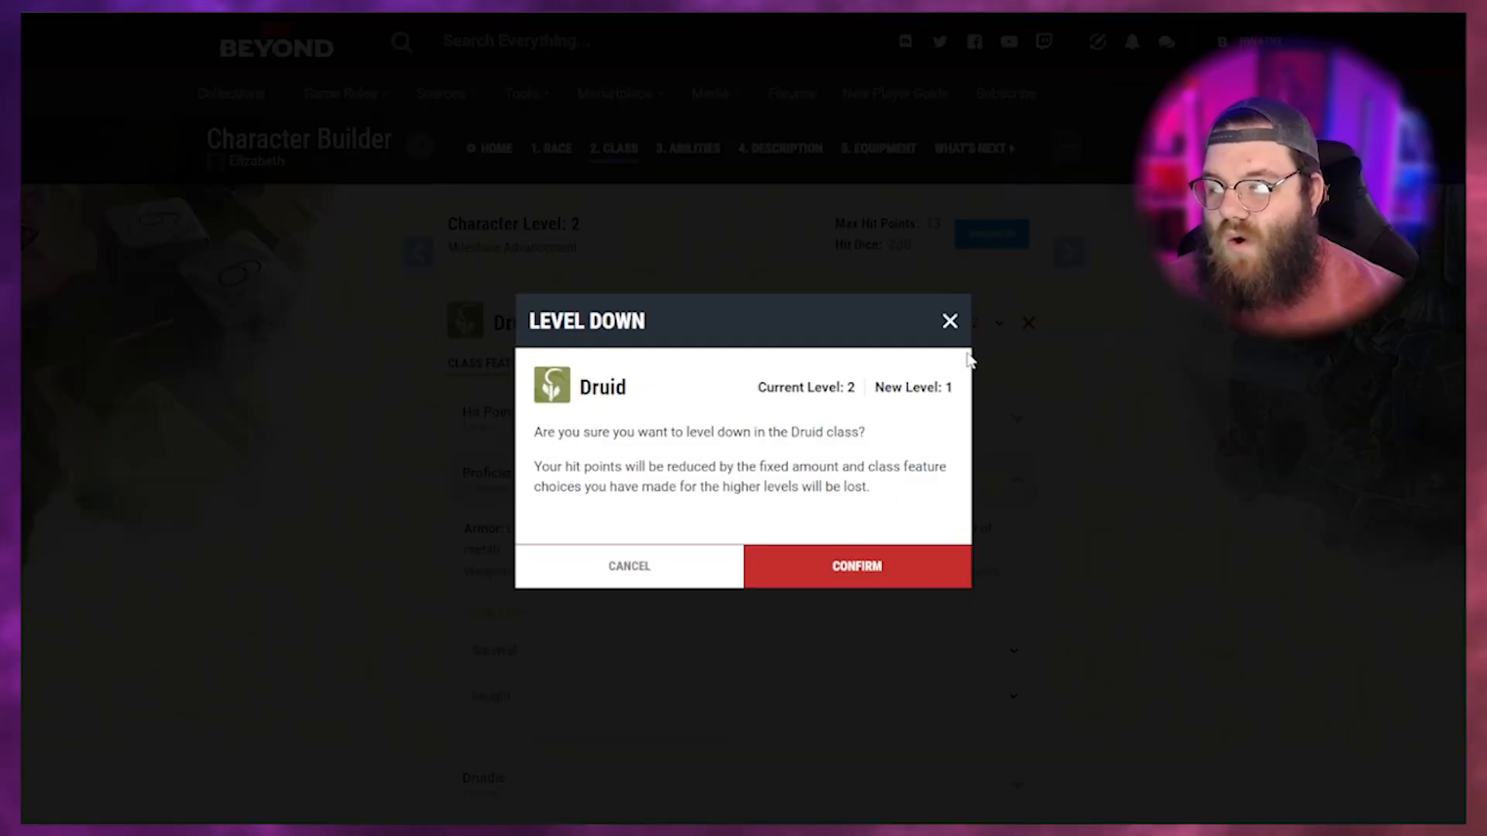
{"action": "left_click", "coordinate": [816, 548]}
Read the Druidic feature description and check the Spellcasting feature of the Druid class.
{"action": "scroll", "coordinate": [531, 417], "scroll_direction": "down", "scroll_amount": 5}
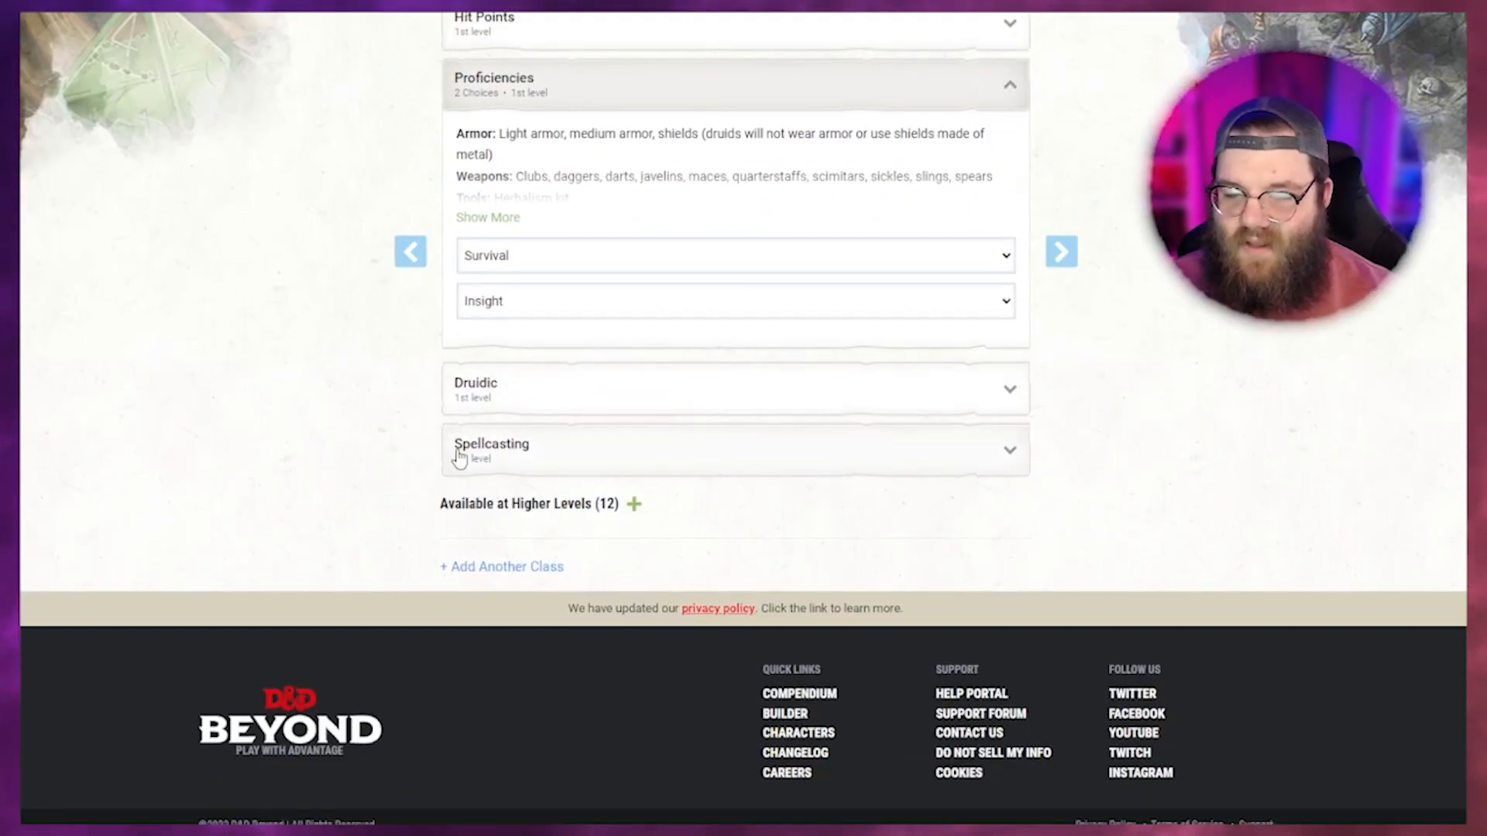
{"action": "left_click", "coordinate": [549, 399]}
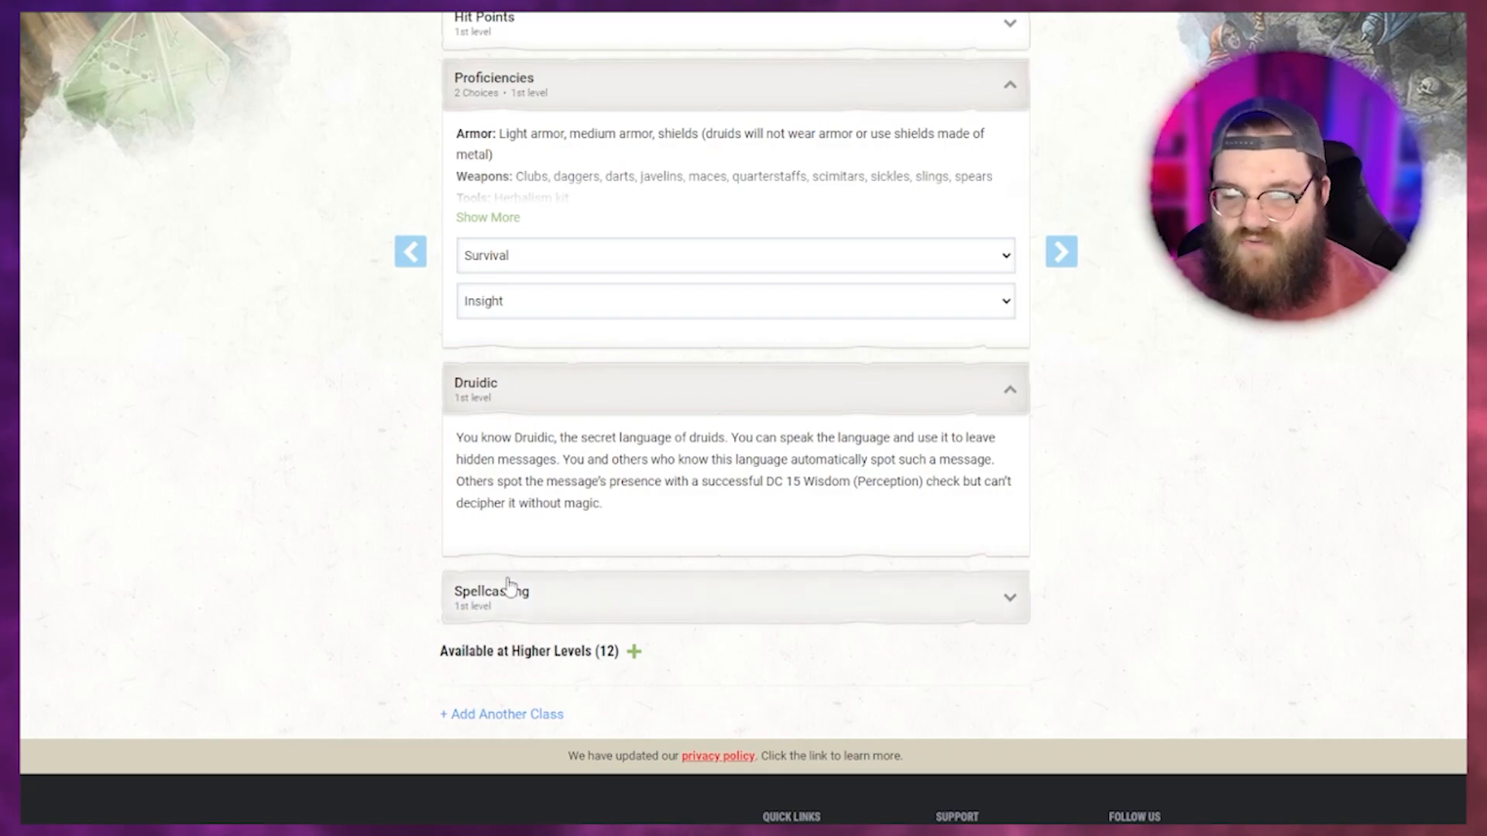
{"action": "left_click", "coordinate": [558, 590]}
{"action": "scroll", "coordinate": [591, 570], "scroll_direction": "down", "scroll_amount": 3}
{"action": "left_click", "coordinate": [695, 426]}
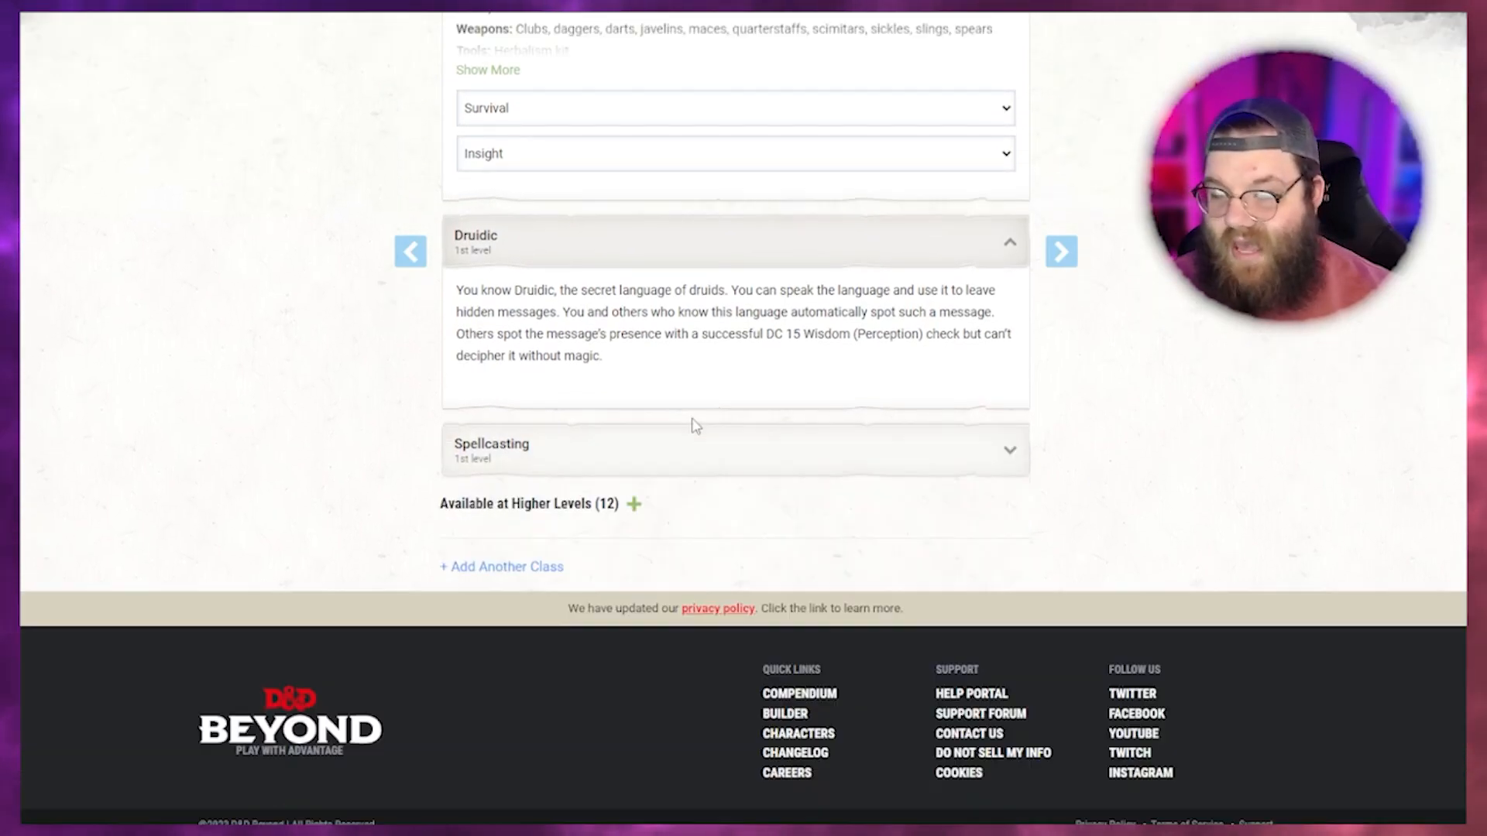
Go to the ability scores section, set the generation method to Standard Array and view the selectable Strength values.
{"action": "scroll", "coordinate": [690, 418], "scroll_direction": "up", "scroll_amount": 7}
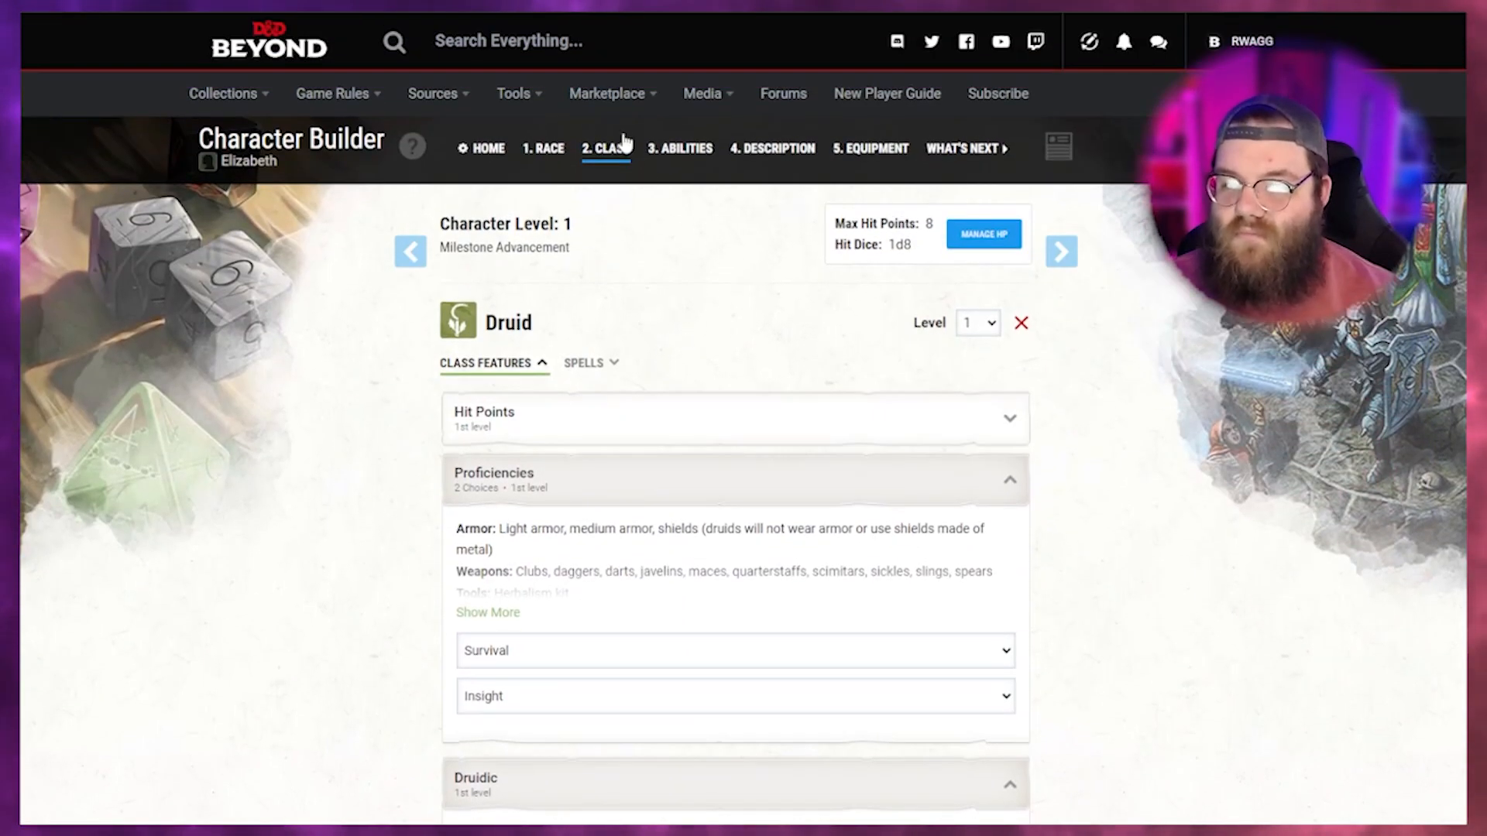
{"action": "left_click", "coordinate": [677, 148]}
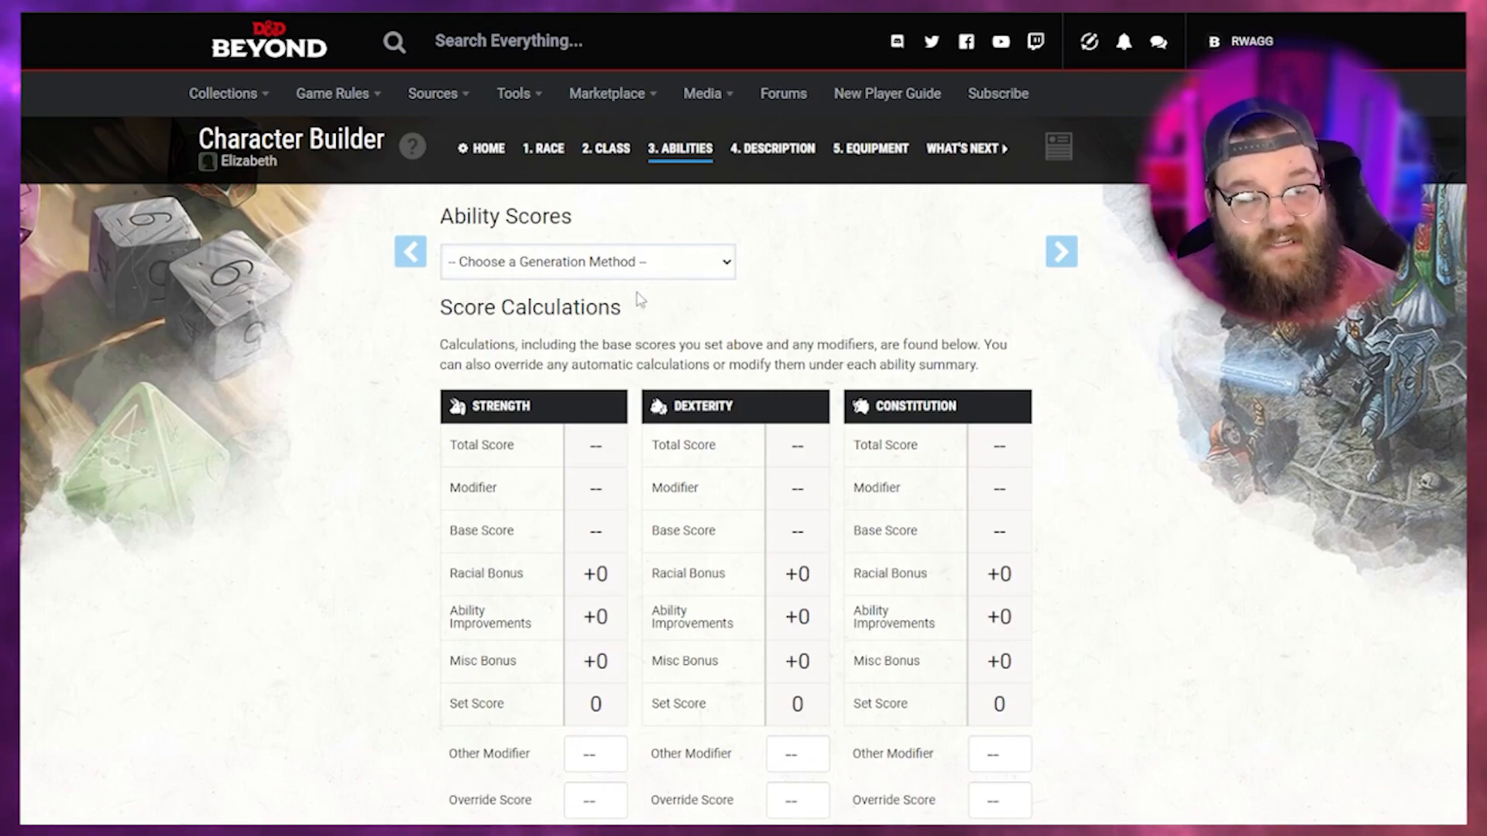
{"action": "left_click", "coordinate": [626, 265]}
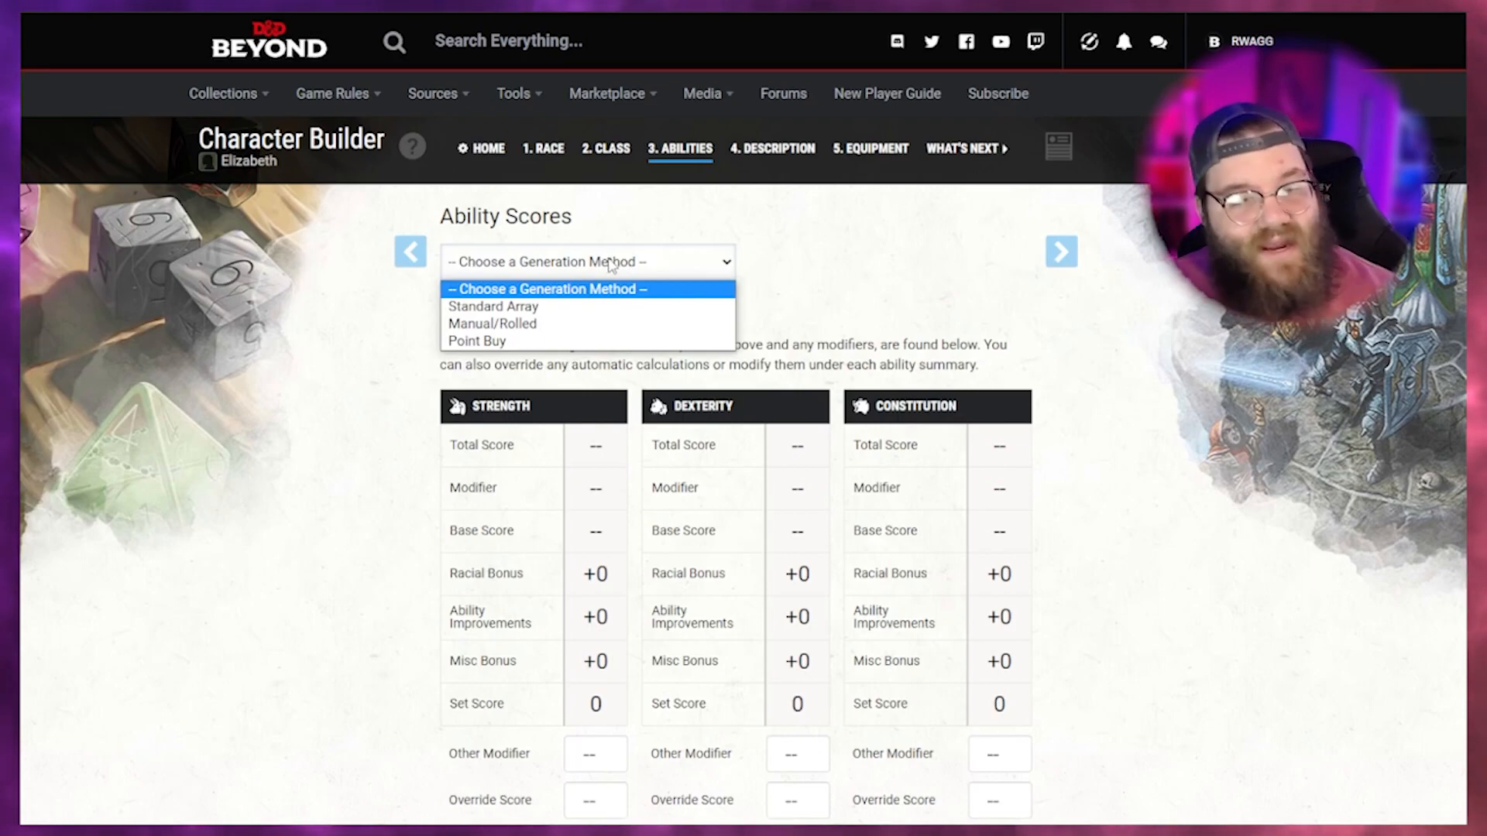
{"action": "left_click", "coordinate": [534, 308]}
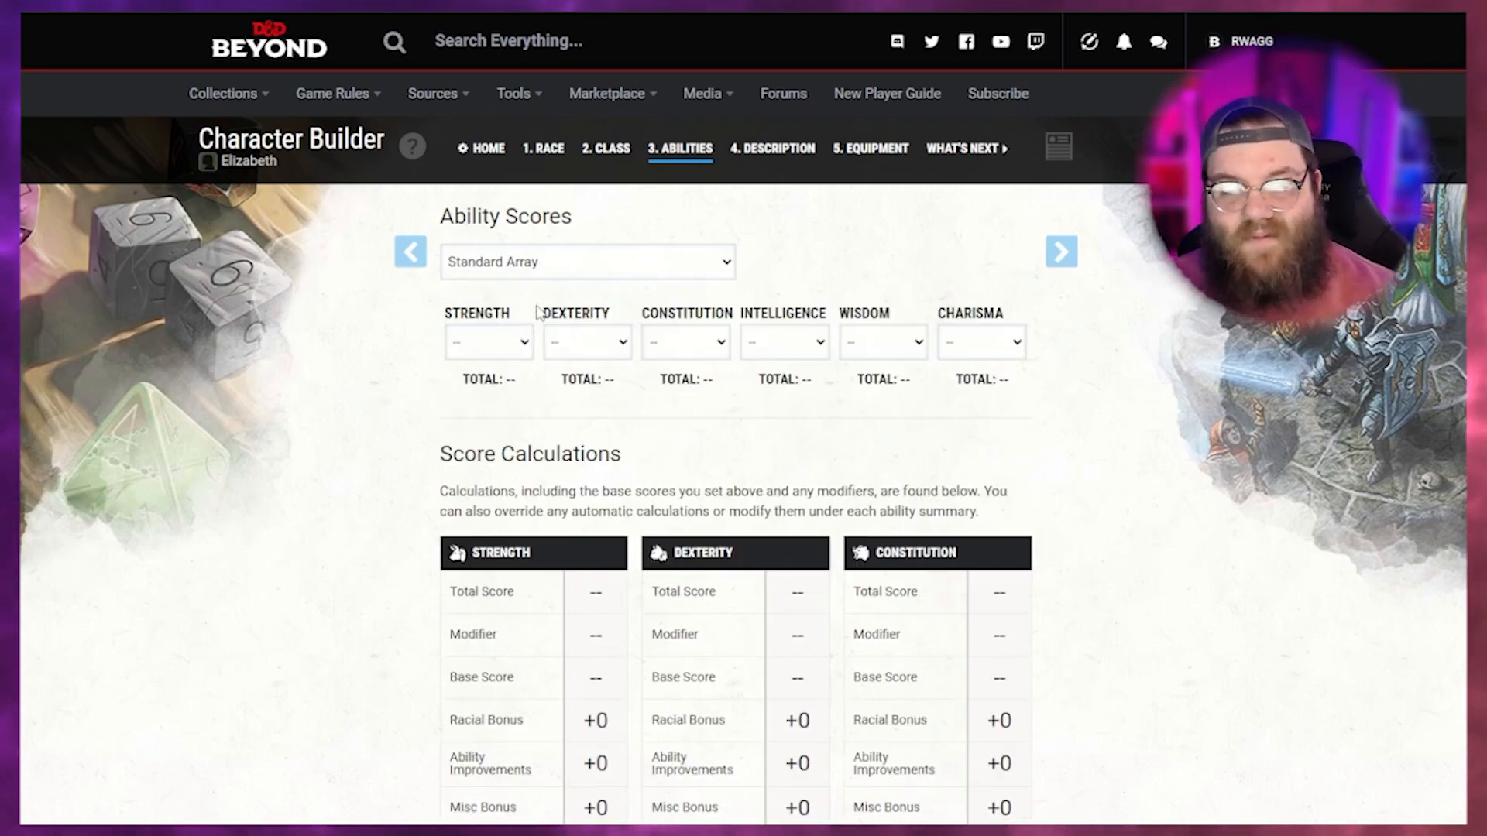
{"action": "left_click", "coordinate": [512, 342]}
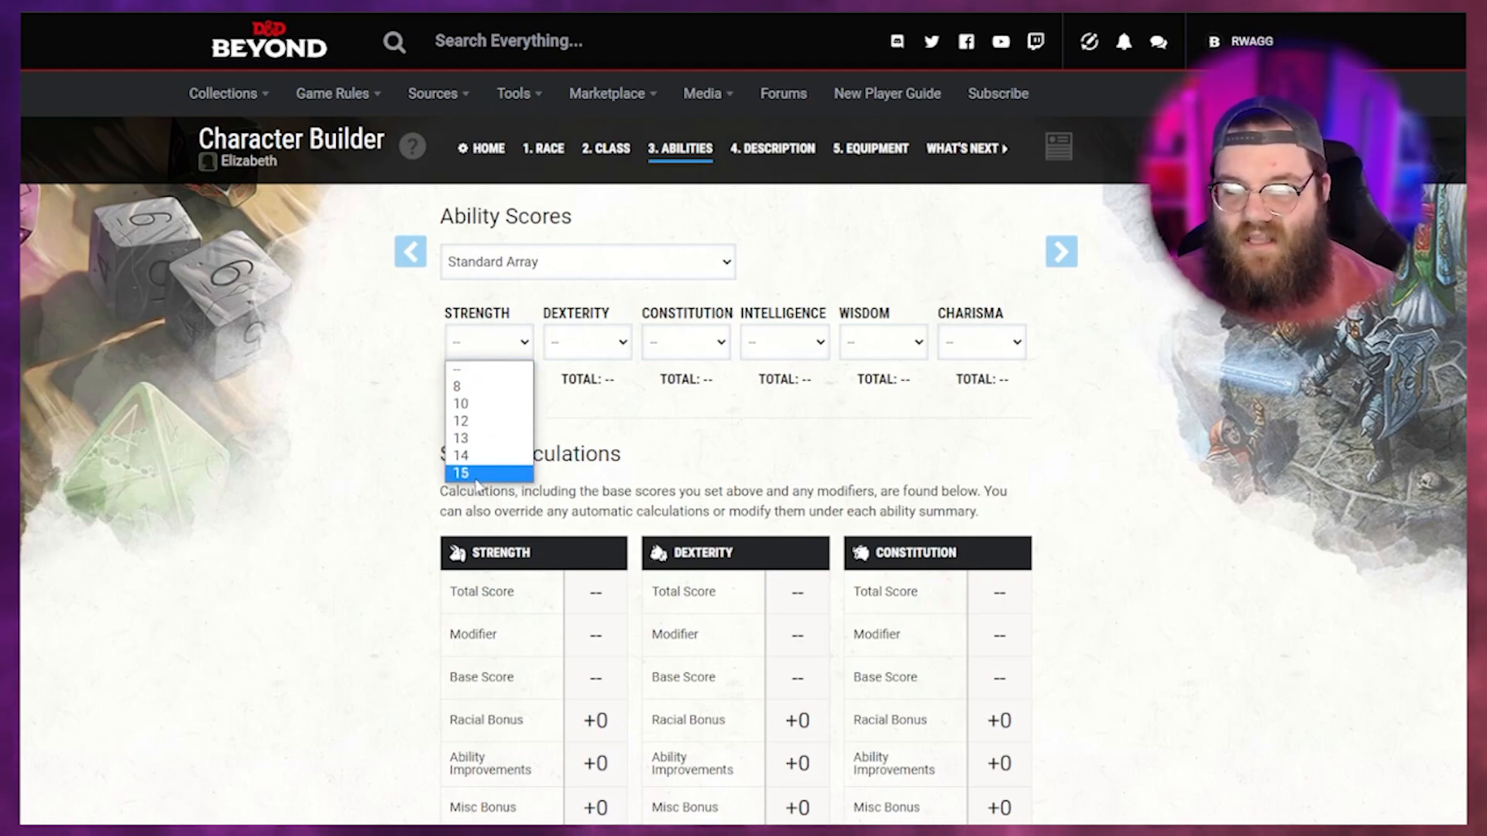
{"action": "left_click", "coordinate": [498, 320]}
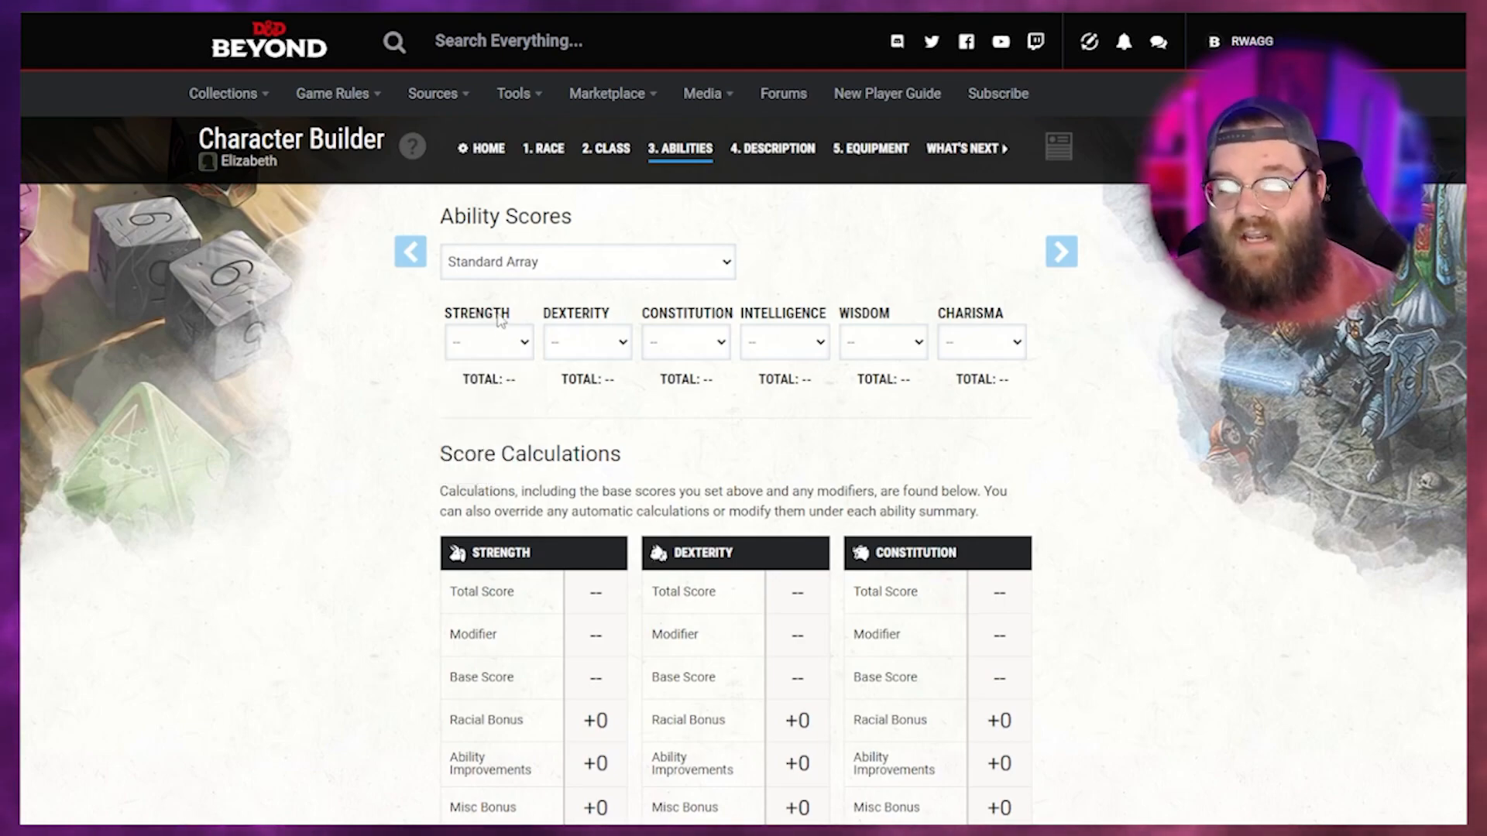
Switch the generation method to Manual/Rolled, roll the first score and view the abilities it can be assigned to.
{"action": "left_click", "coordinate": [529, 261]}
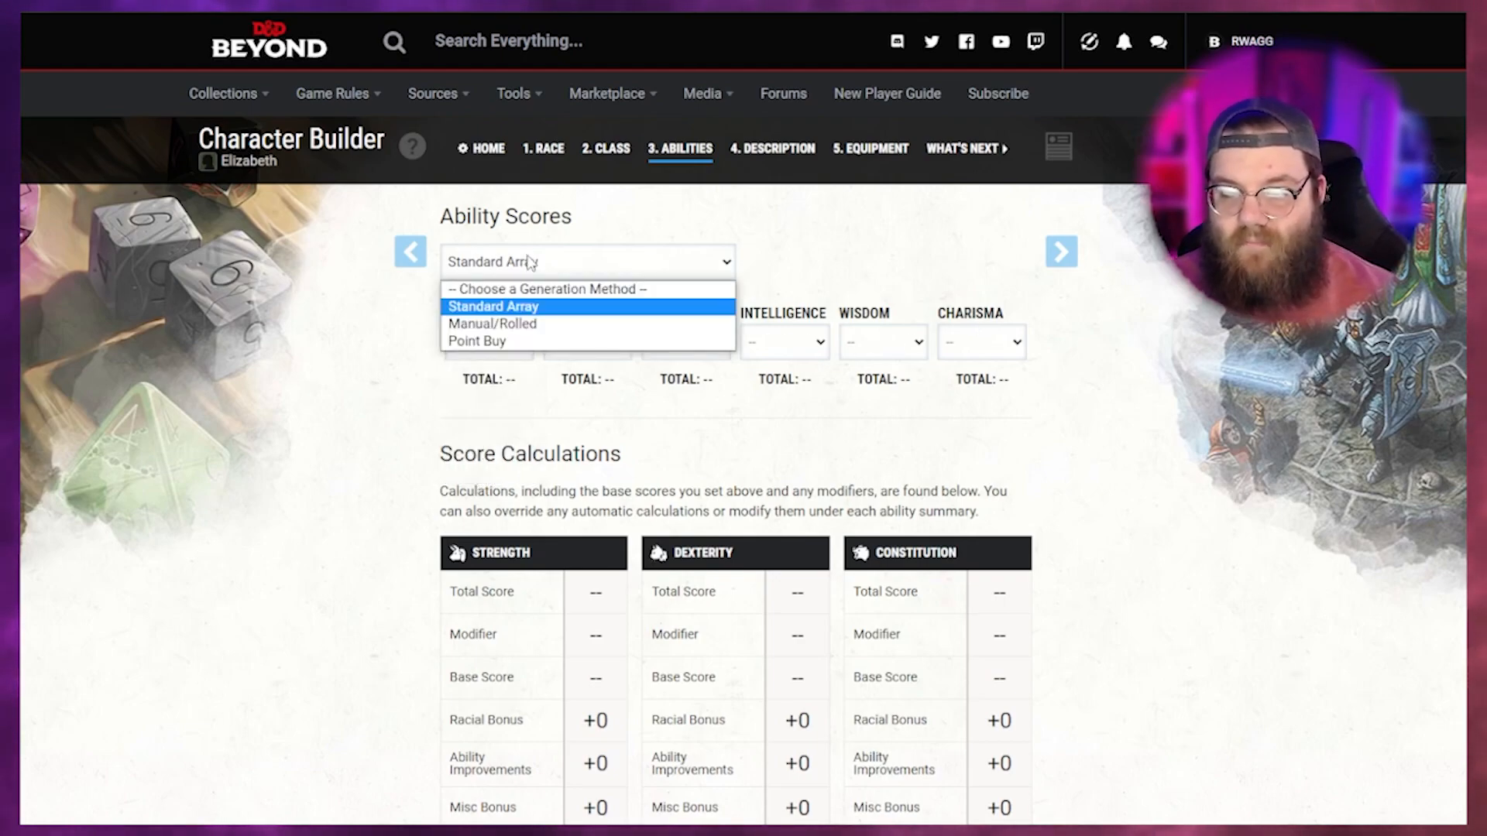
{"action": "left_click", "coordinate": [511, 324]}
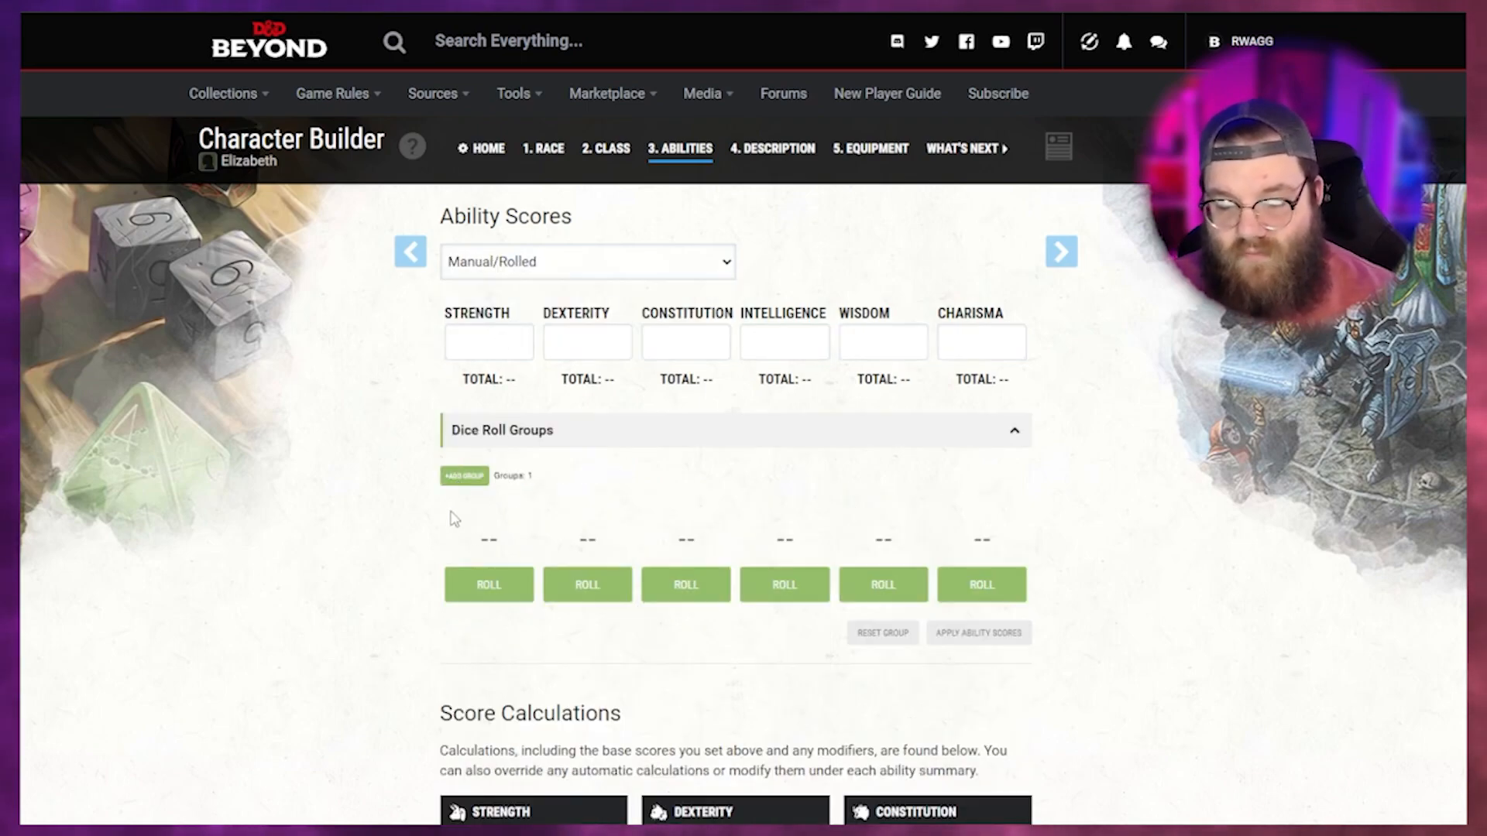
{"action": "left_click", "coordinate": [486, 590]}
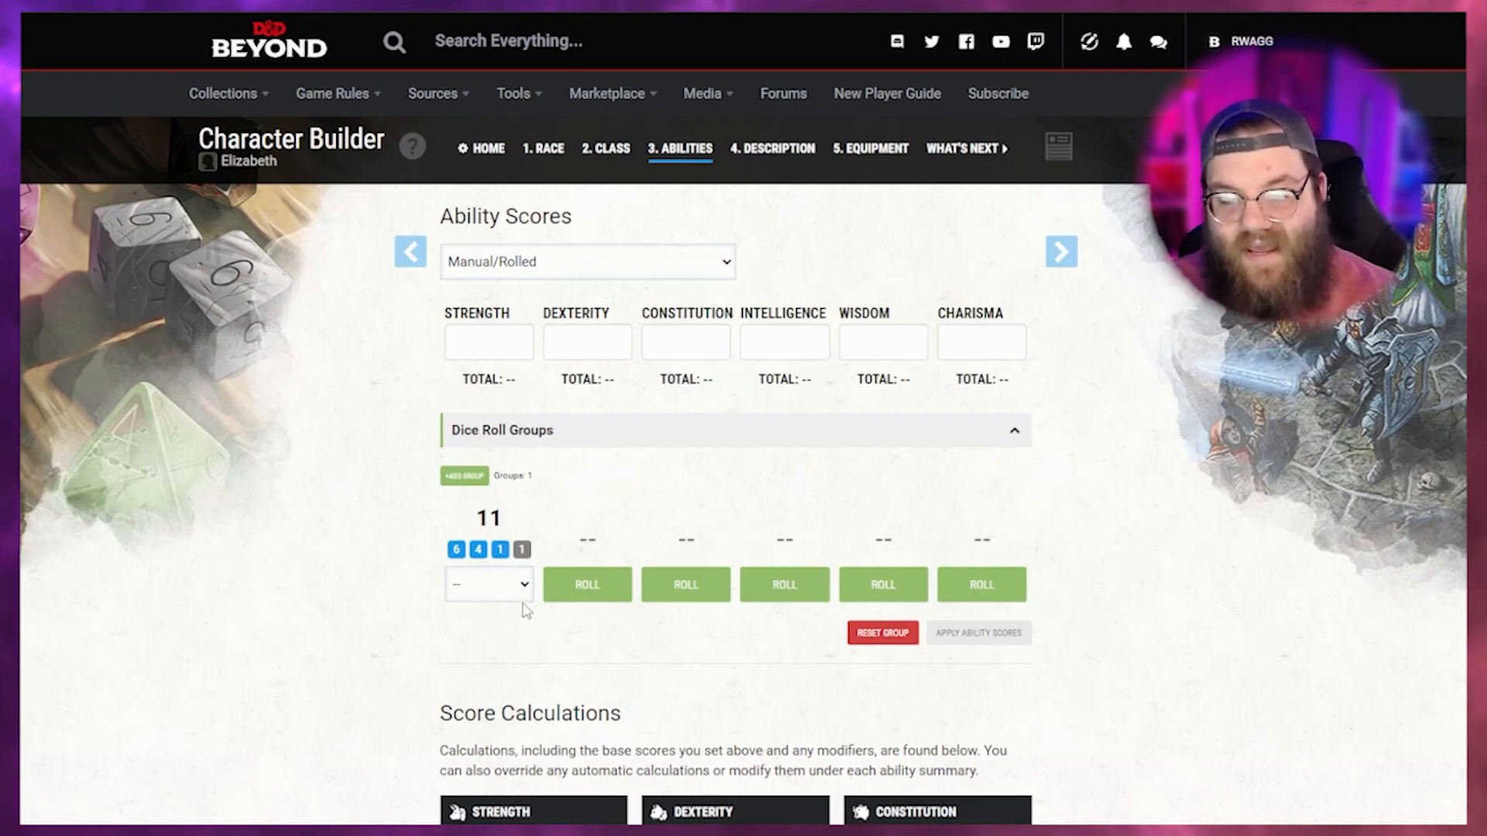
{"action": "left_click", "coordinate": [500, 582]}
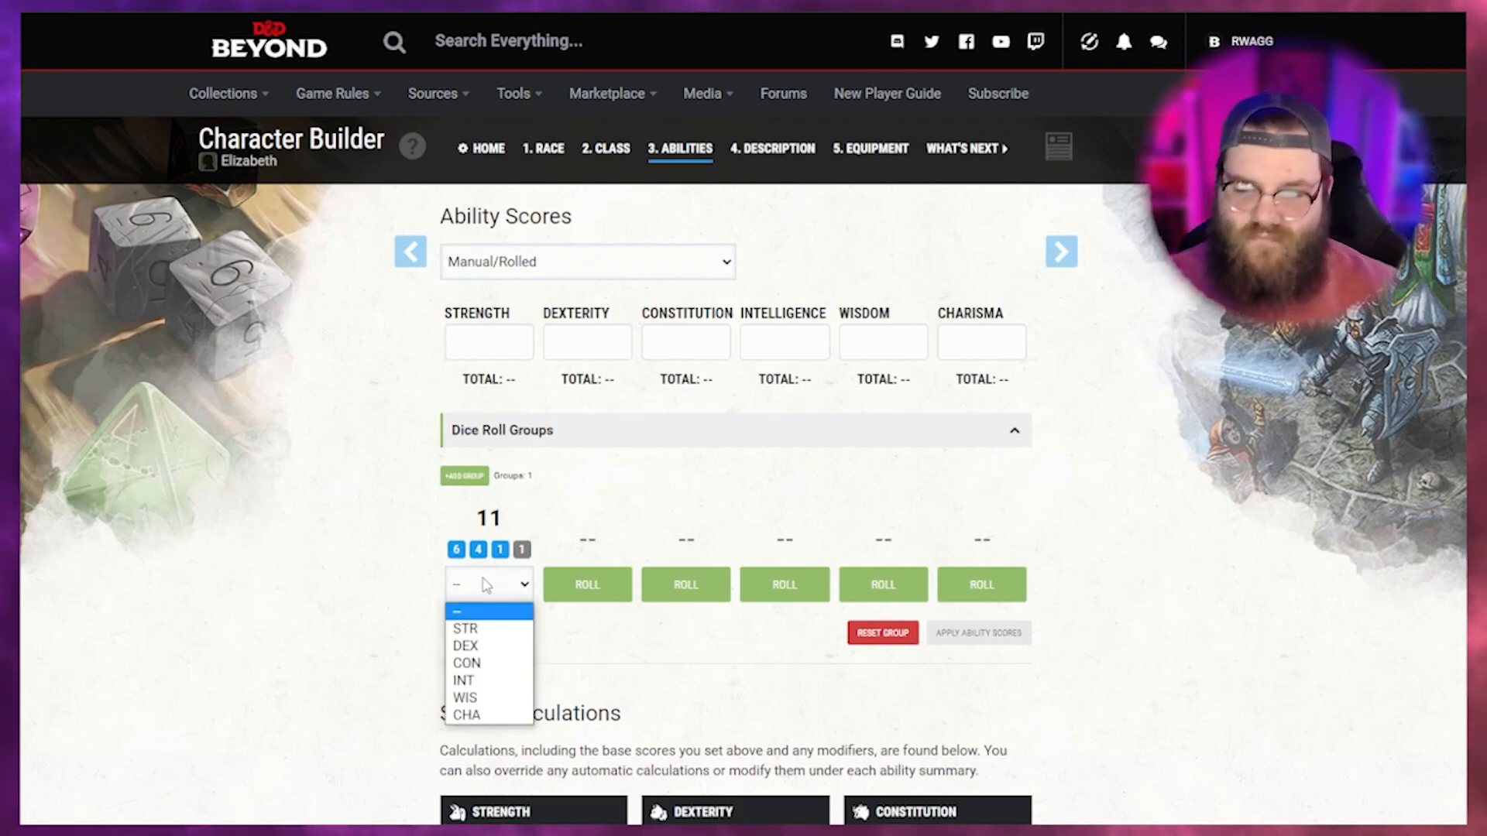
{"action": "left_click", "coordinate": [494, 587]}
Compare the Standard Array and Point Buy generation methods, ending on Standard Array.
{"action": "left_click", "coordinate": [521, 271]}
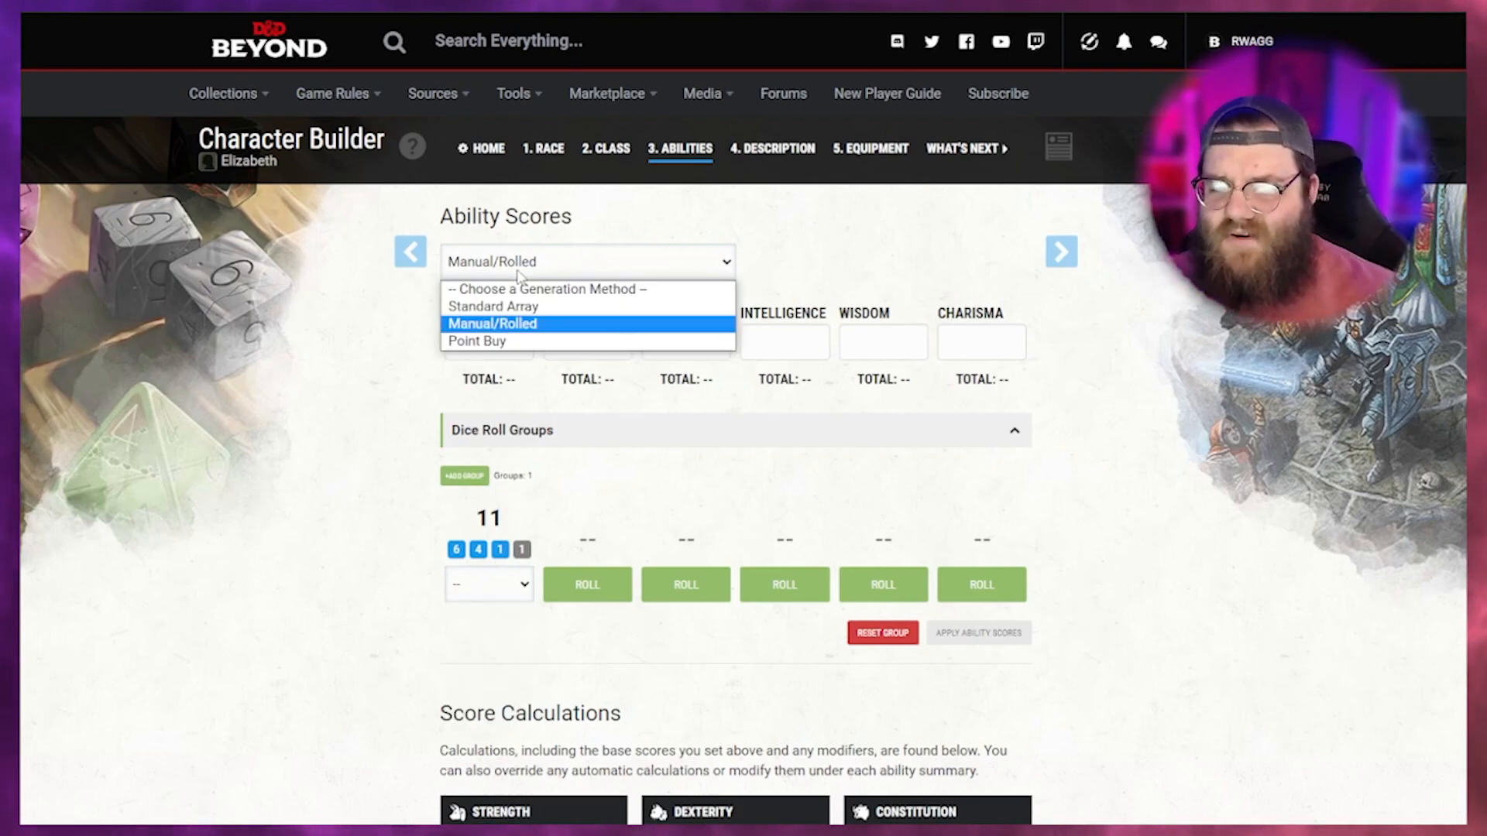
{"action": "left_click", "coordinate": [496, 319]}
{"action": "left_click", "coordinate": [494, 273]}
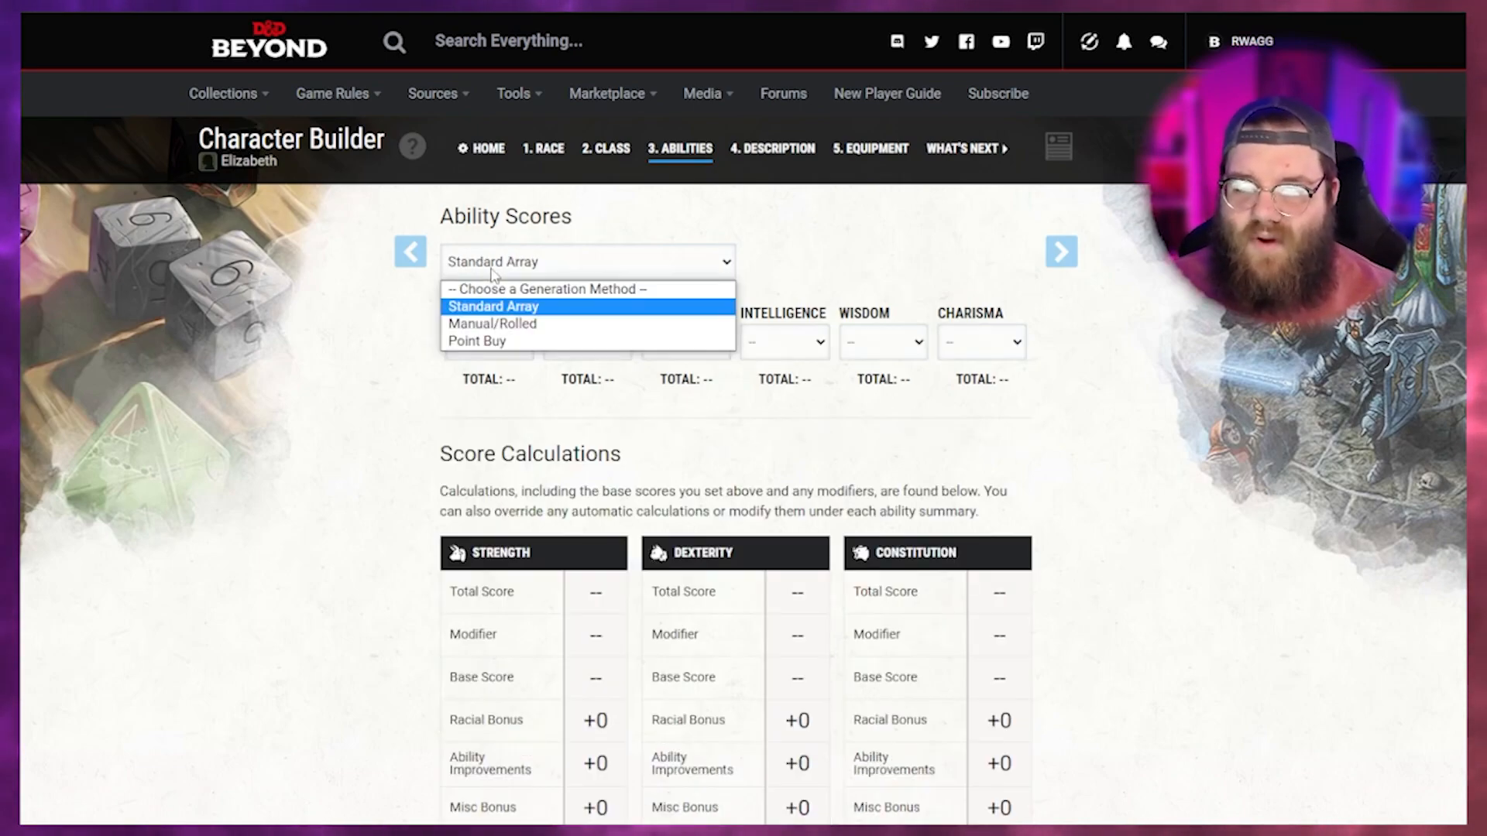
{"action": "key", "text": "Escape"}
{"action": "left_click", "coordinate": [501, 341]}
{"action": "left_click", "coordinate": [534, 267]}
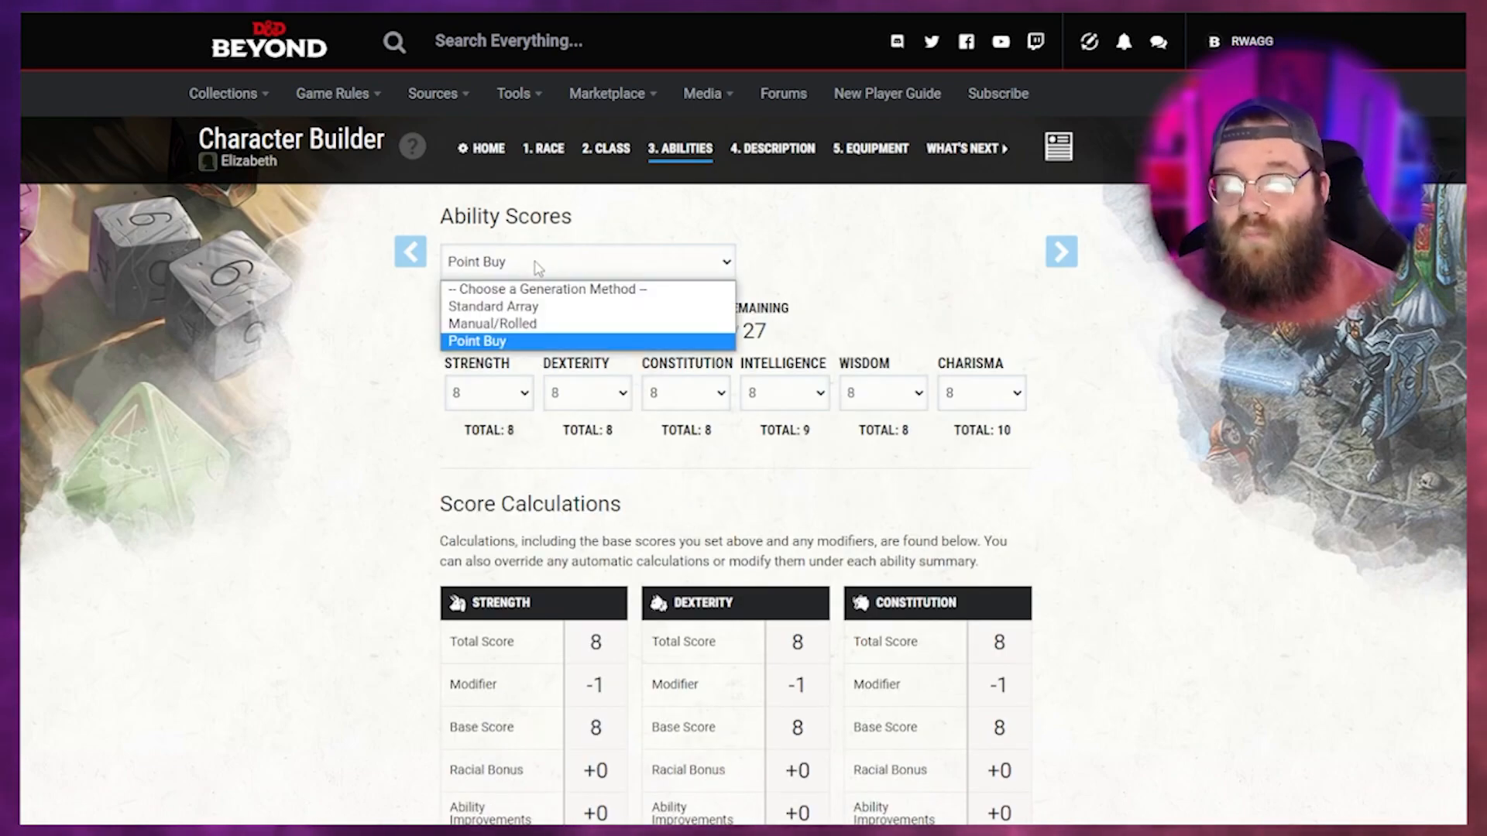
{"action": "left_click", "coordinate": [533, 310]}
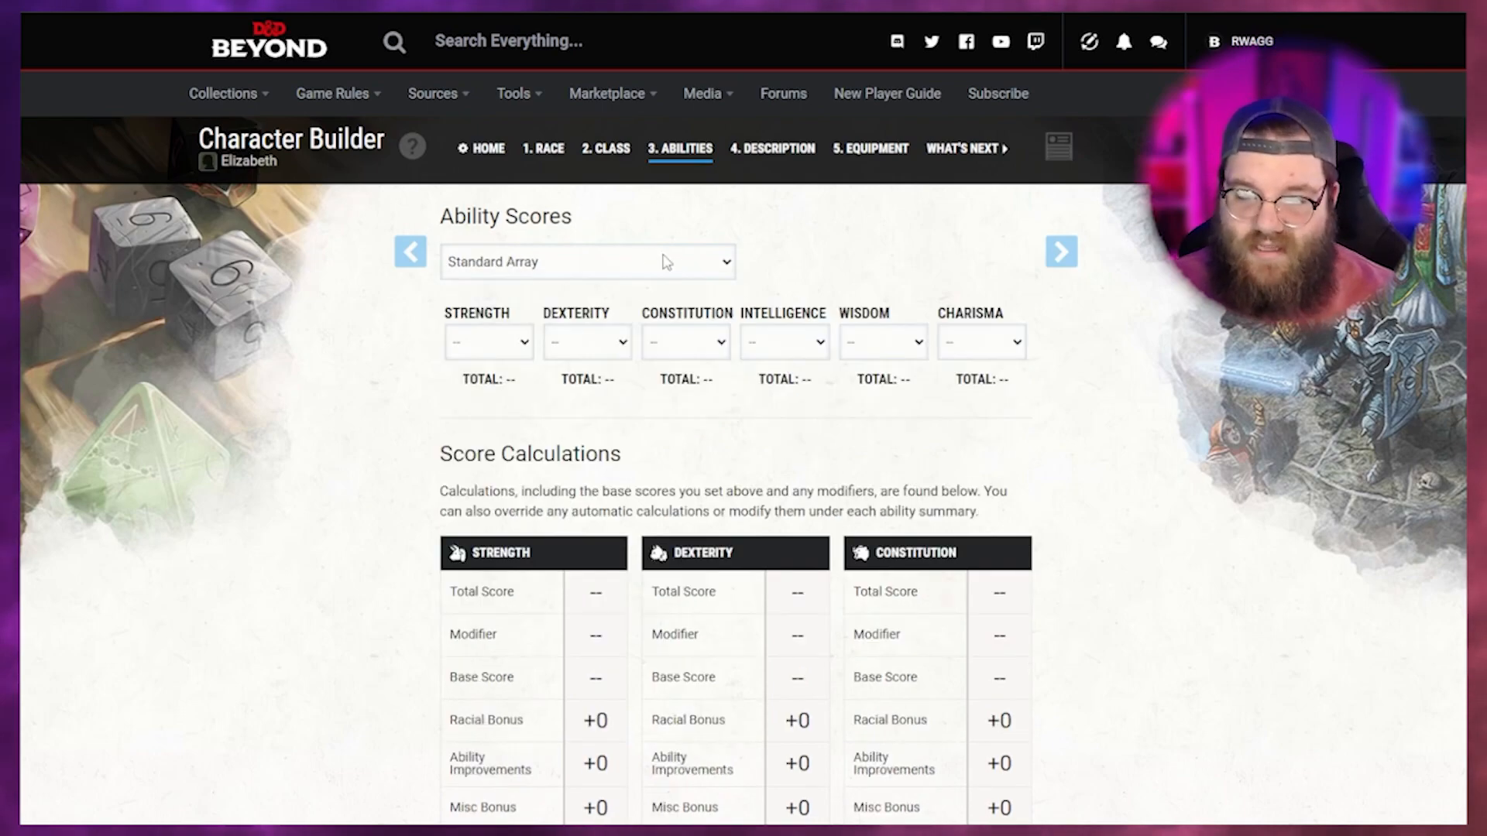
Switch the generation method to Point Buy and set Constitution, Wisdom and Strength to 15 each.
{"action": "left_click", "coordinate": [565, 271]}
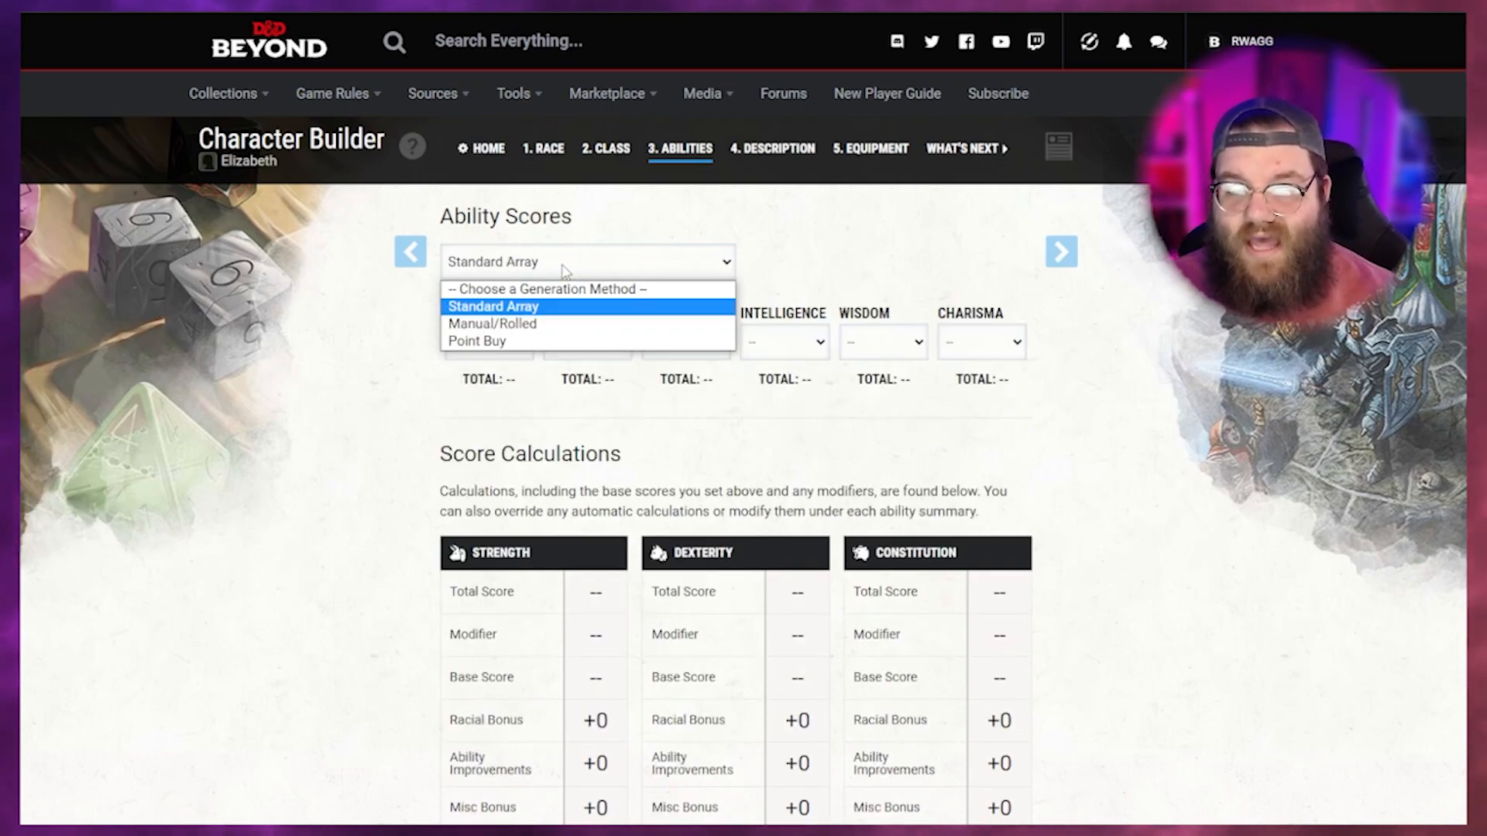
{"action": "left_click", "coordinate": [516, 342]}
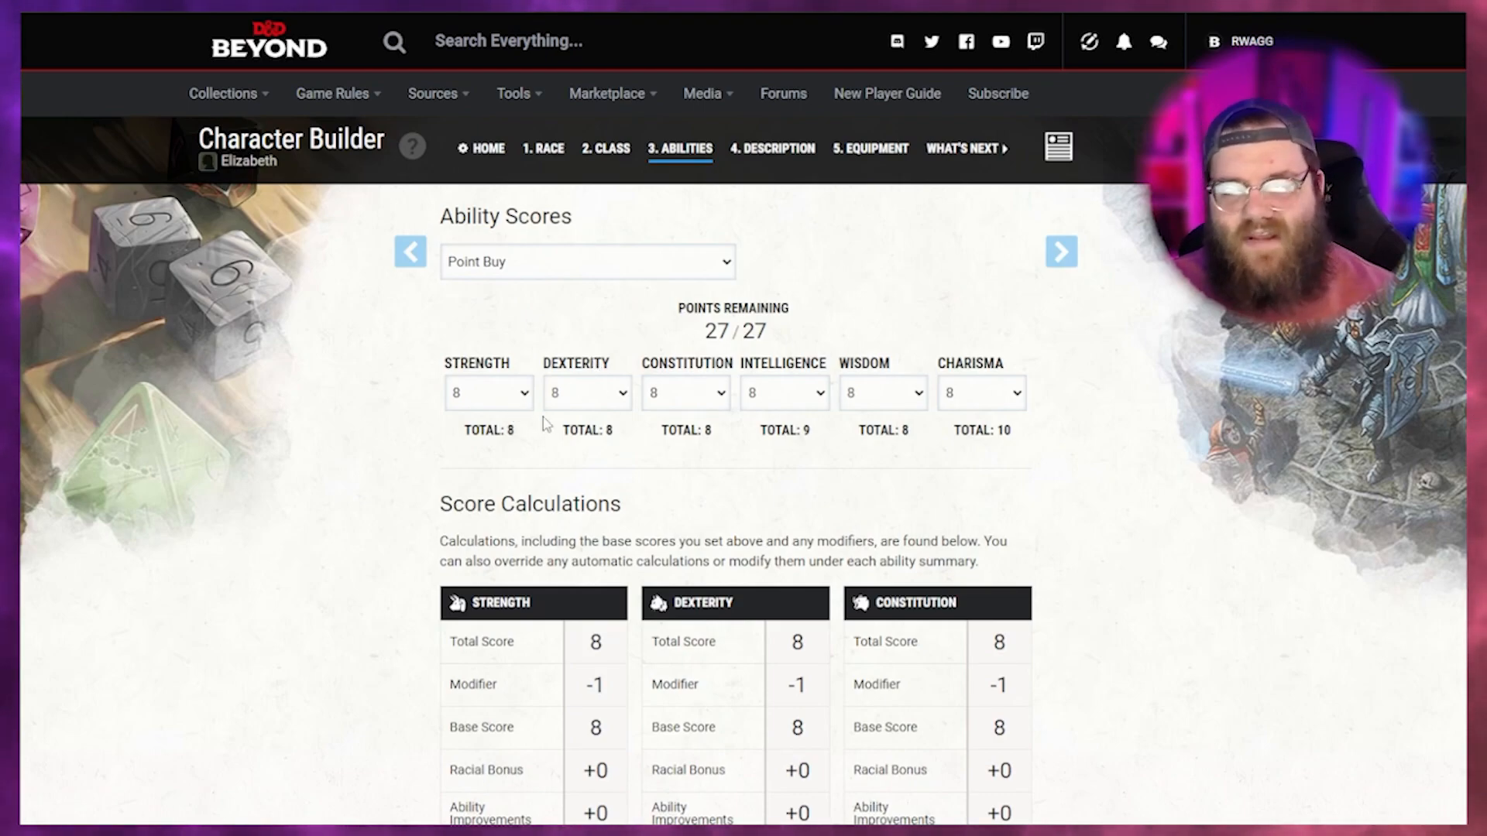
{"action": "left_click", "coordinate": [679, 396]}
{"action": "left_click", "coordinate": [691, 542]}
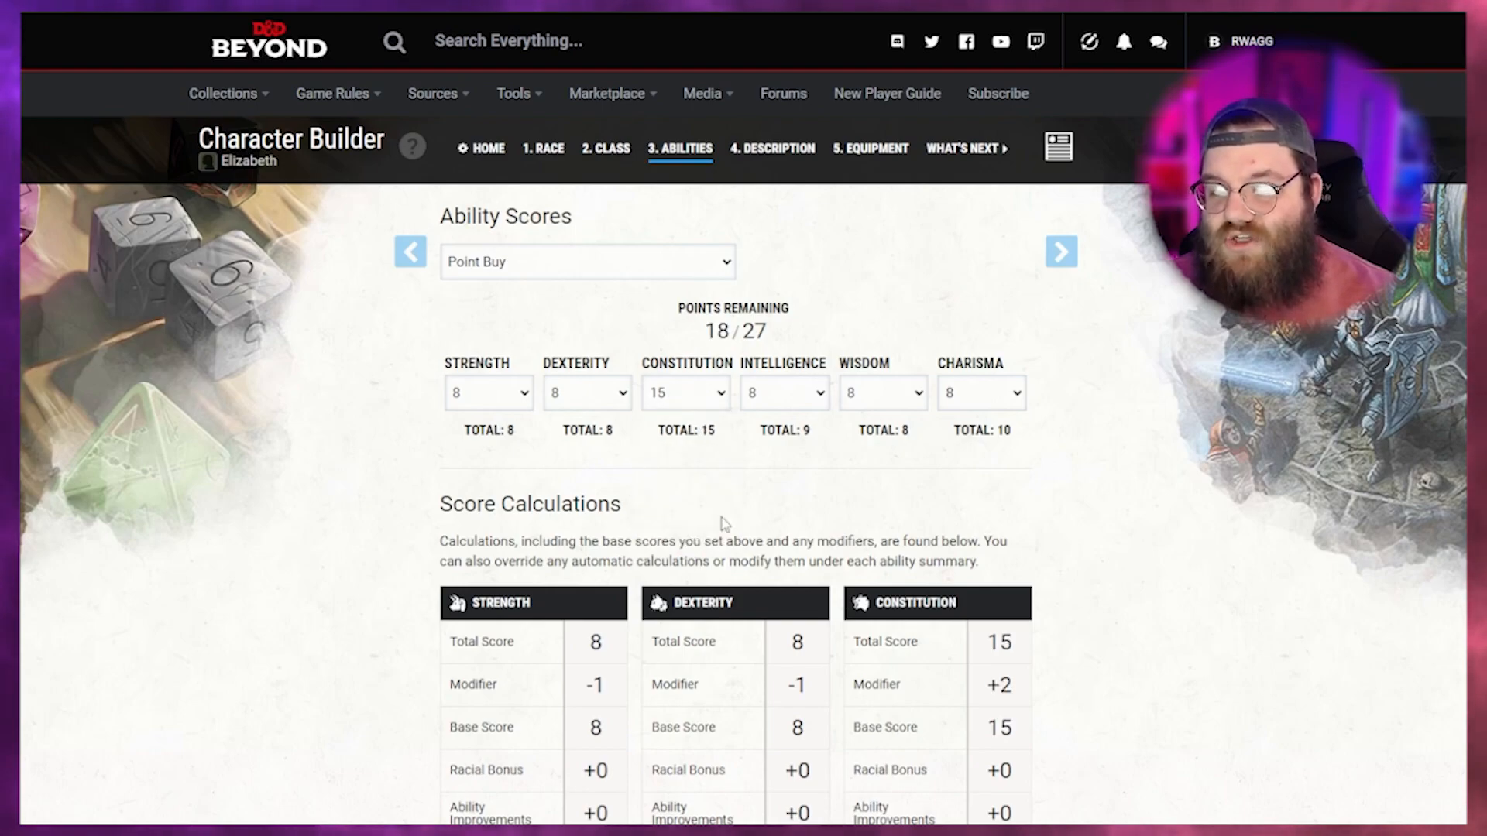
{"action": "left_click", "coordinate": [870, 397]}
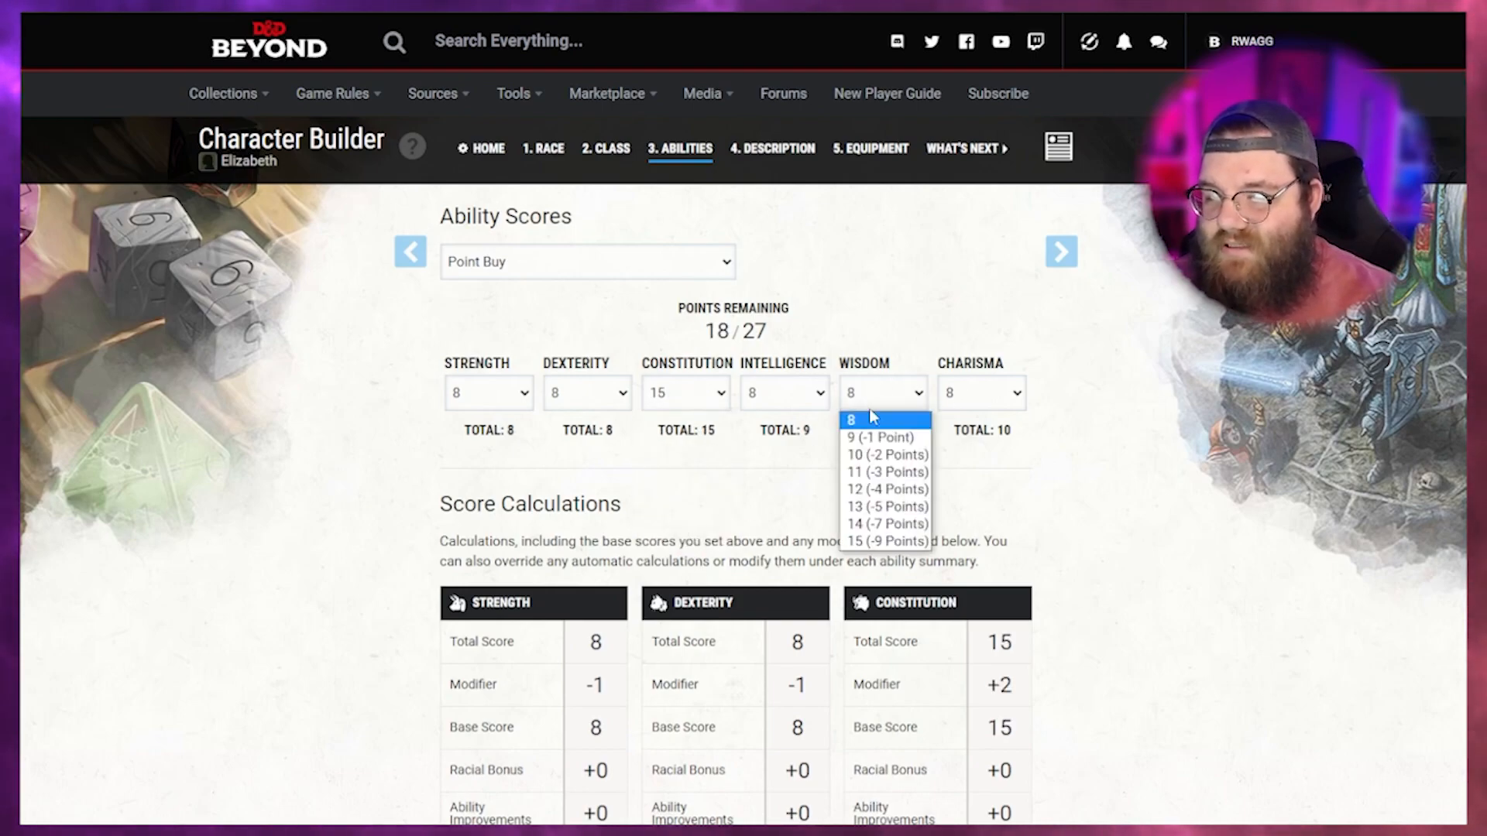
{"action": "left_click", "coordinate": [866, 541]}
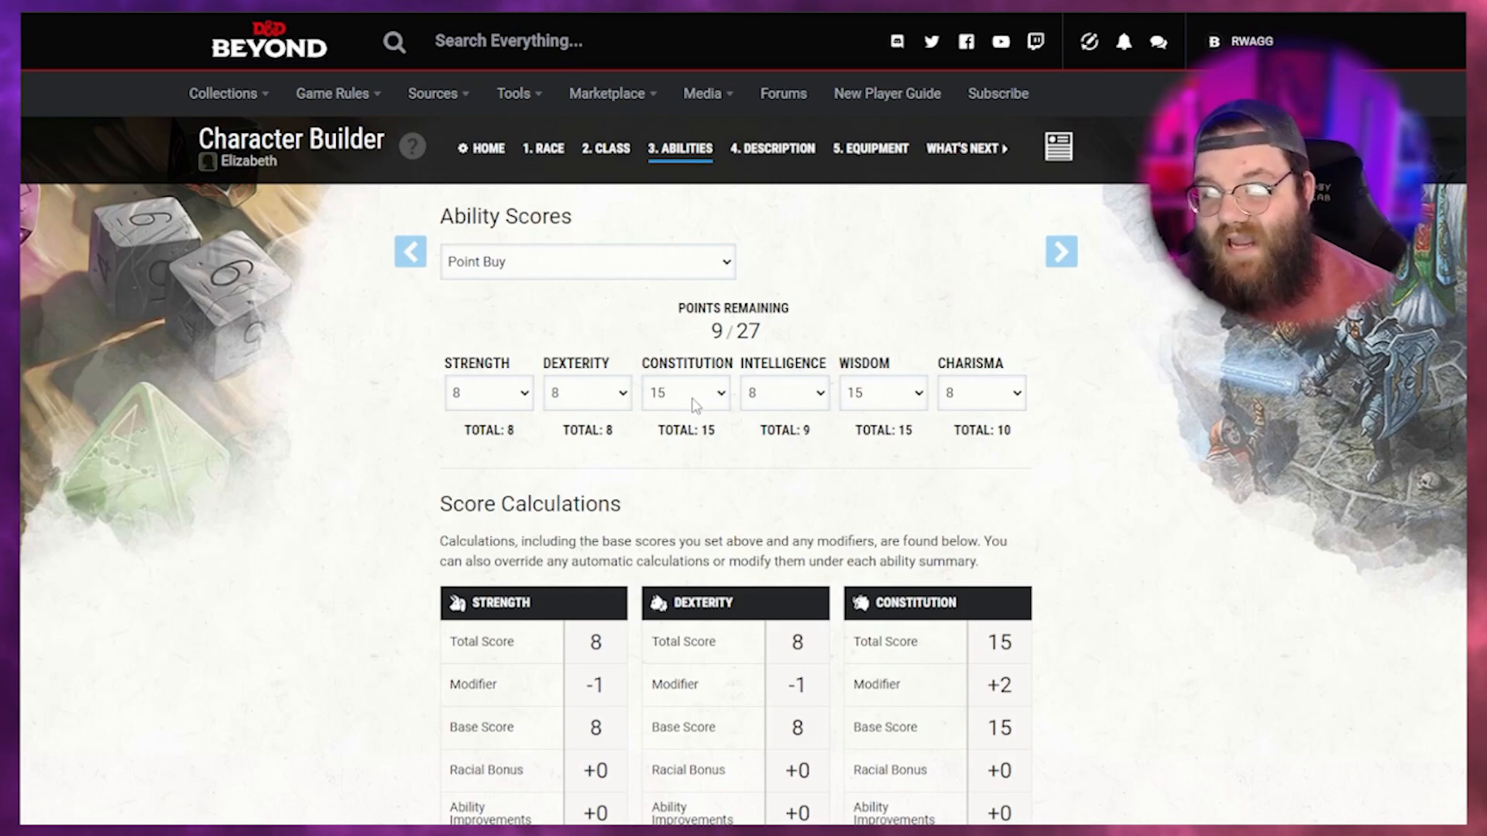
{"action": "left_click", "coordinate": [512, 393]}
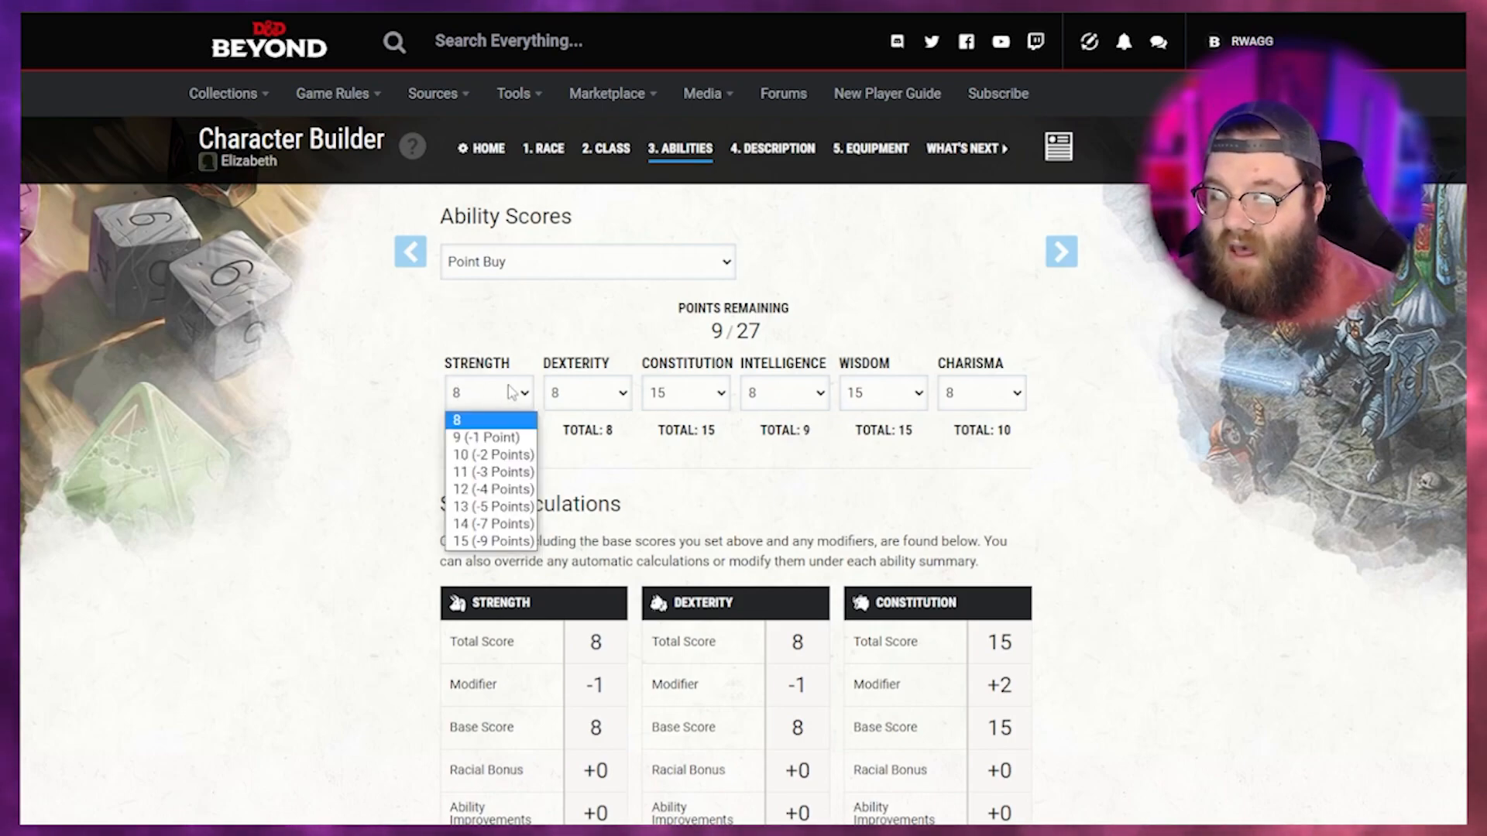
{"action": "left_click", "coordinate": [493, 541]}
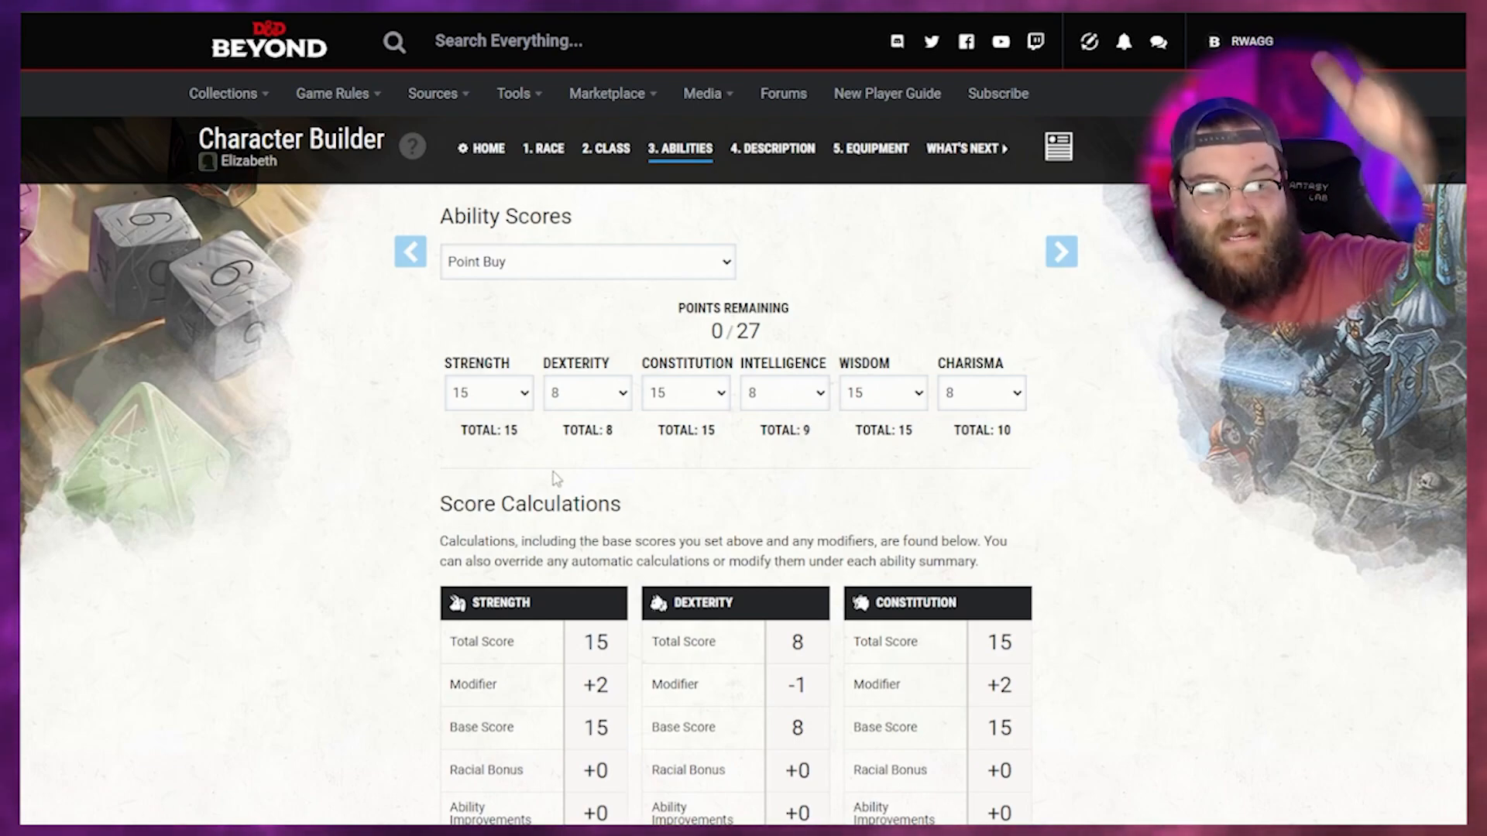
Set the generation method back to Standard Array and review the racial bonuses in the score calculations.
{"action": "left_click", "coordinate": [542, 268]}
{"action": "left_click", "coordinate": [539, 309]}
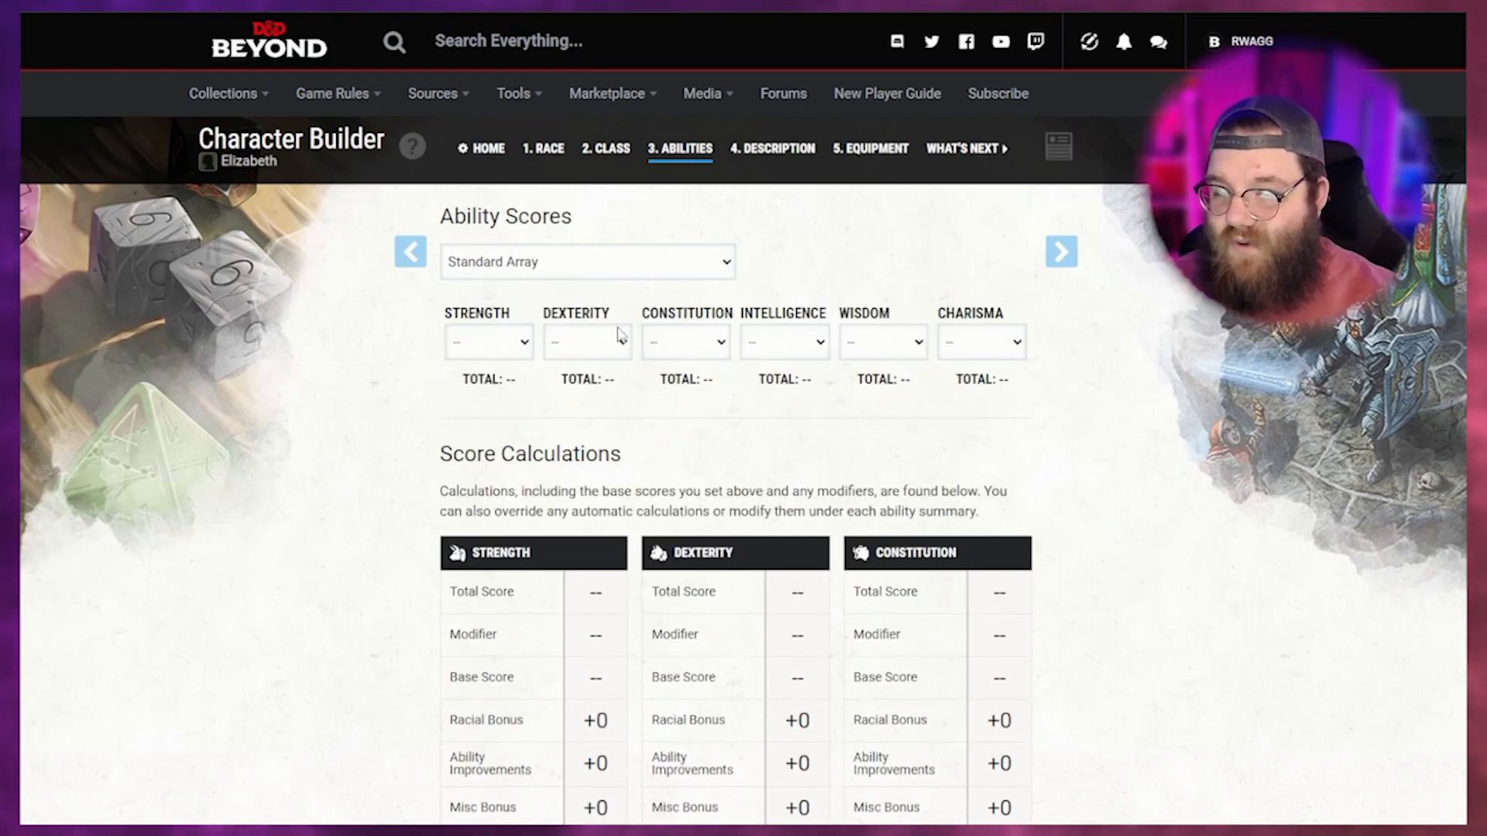
{"action": "scroll", "coordinate": [791, 469], "scroll_direction": "down", "scroll_amount": 3}
{"action": "scroll", "coordinate": [793, 470], "scroll_direction": "down", "scroll_amount": 5}
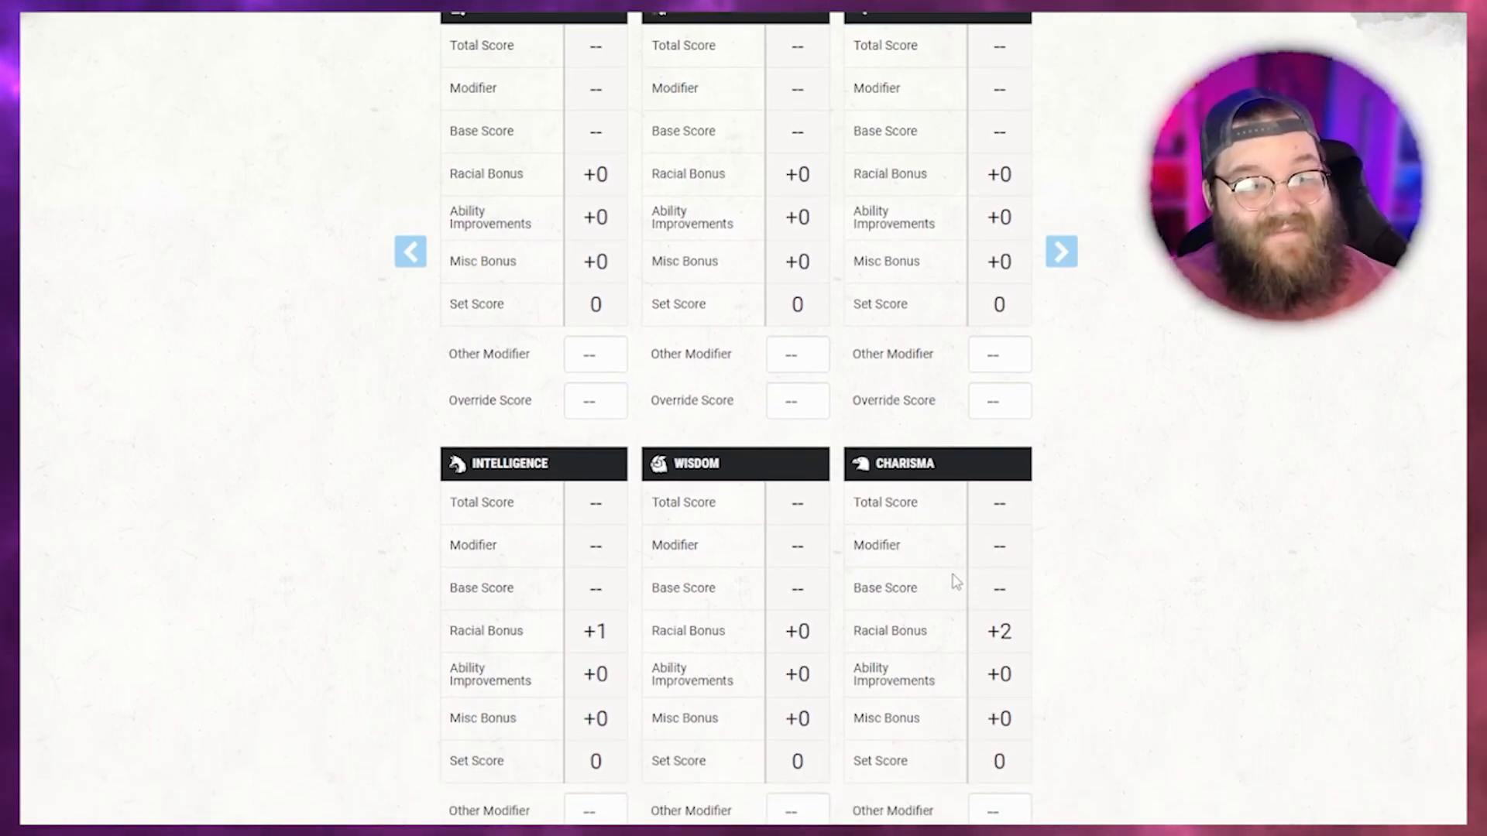
Assign the Standard Array score 15 to Wisdom and 14 to Constitution.
{"action": "scroll", "coordinate": [787, 481], "scroll_direction": "up", "scroll_amount": 5}
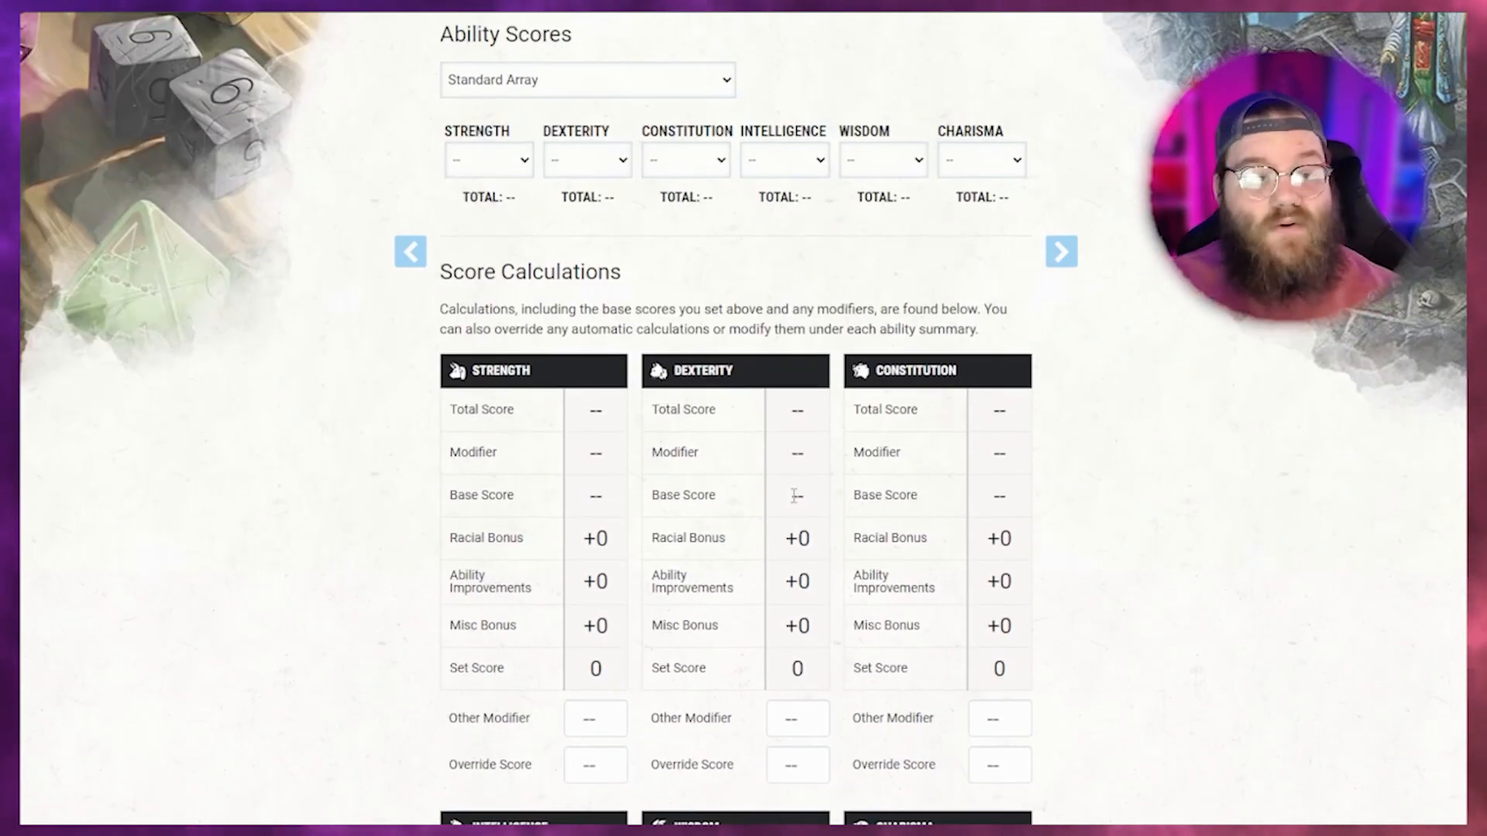
{"action": "scroll", "coordinate": [839, 286], "scroll_direction": "up", "scroll_amount": 3}
{"action": "left_click", "coordinate": [884, 347]}
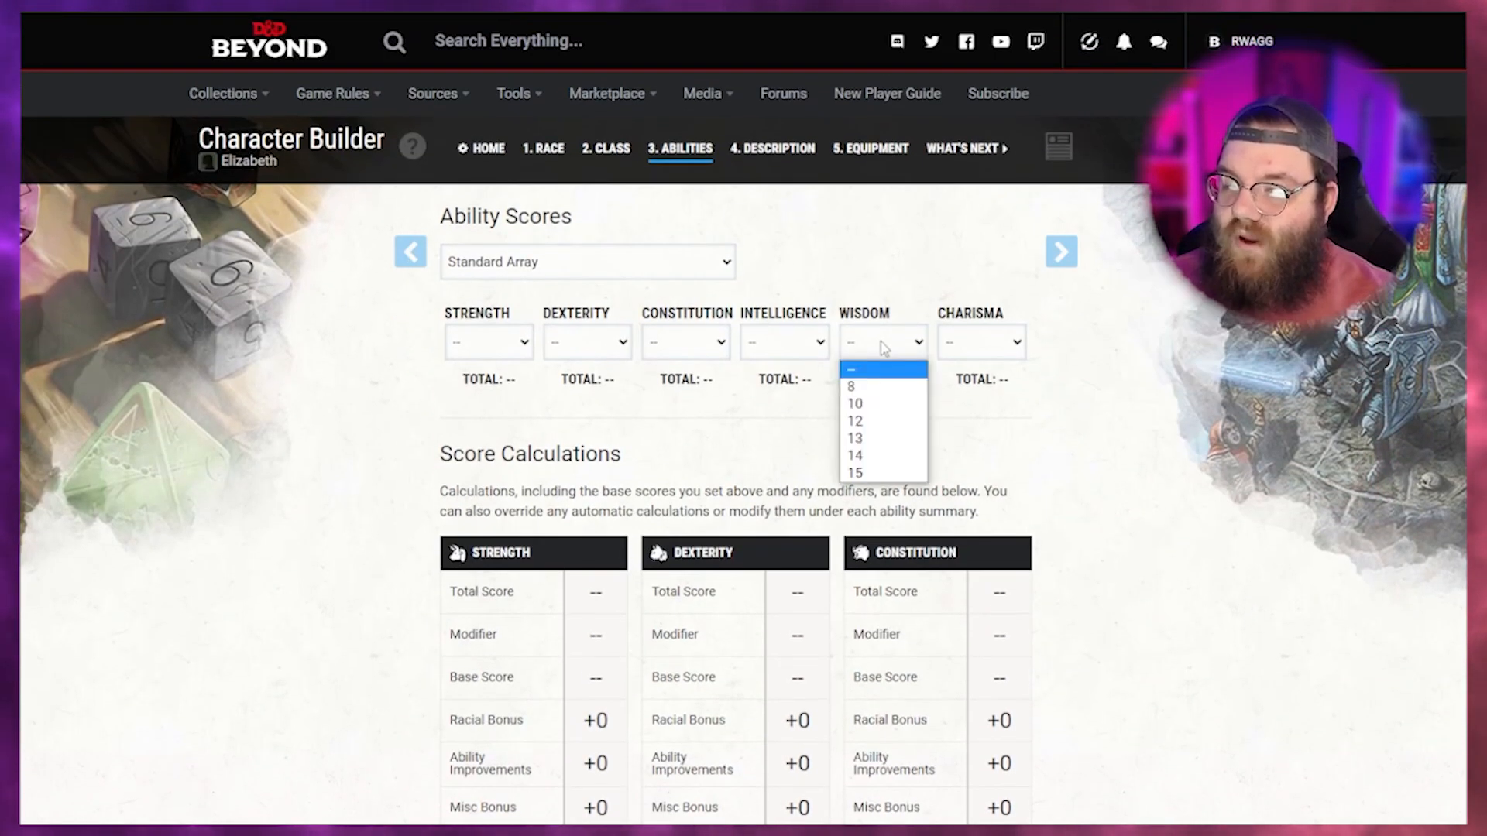
{"action": "left_click", "coordinate": [883, 473]}
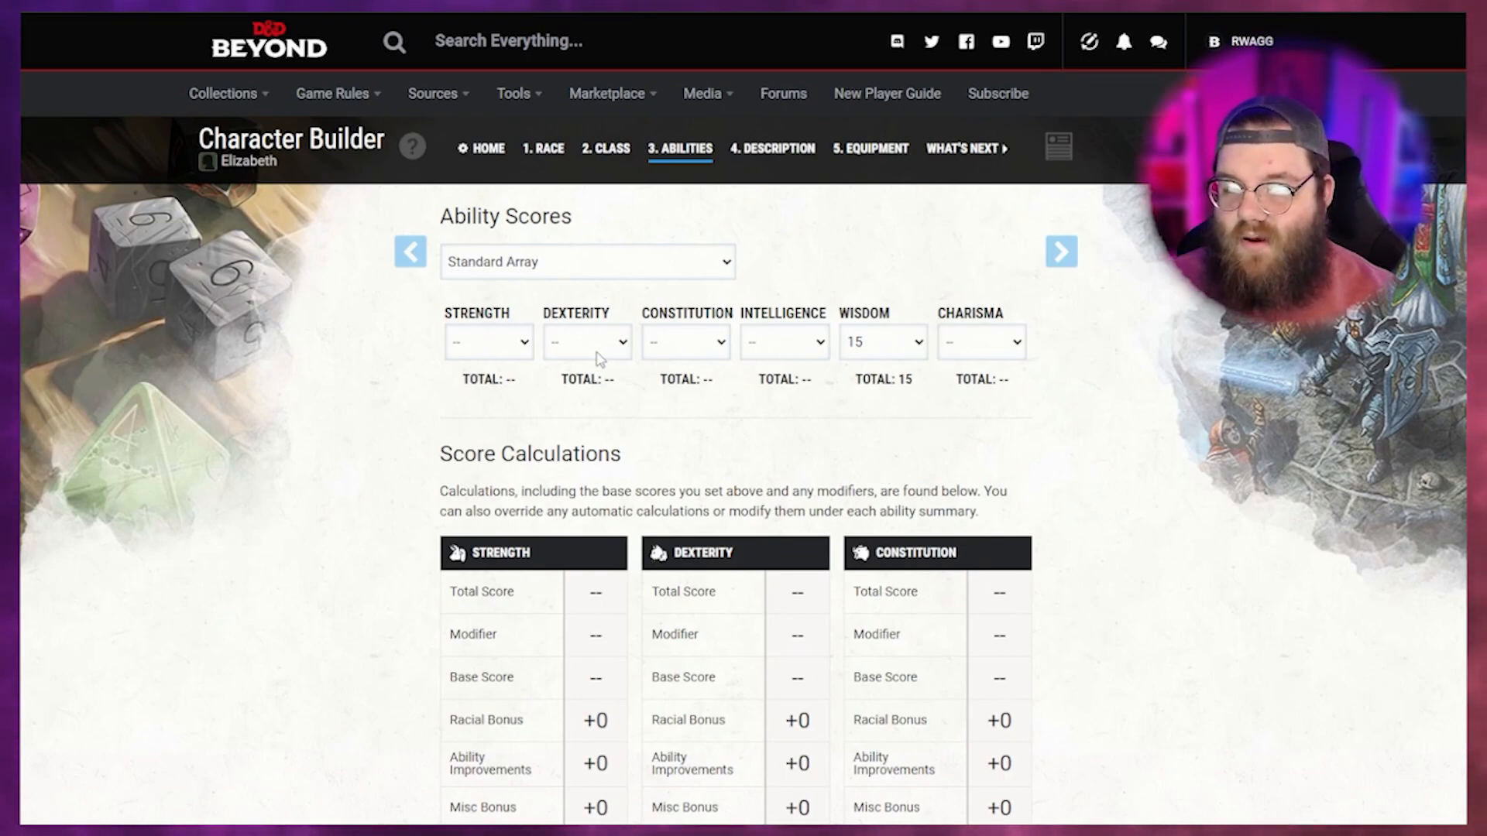
{"action": "left_click", "coordinate": [695, 350]}
{"action": "left_click", "coordinate": [683, 456]}
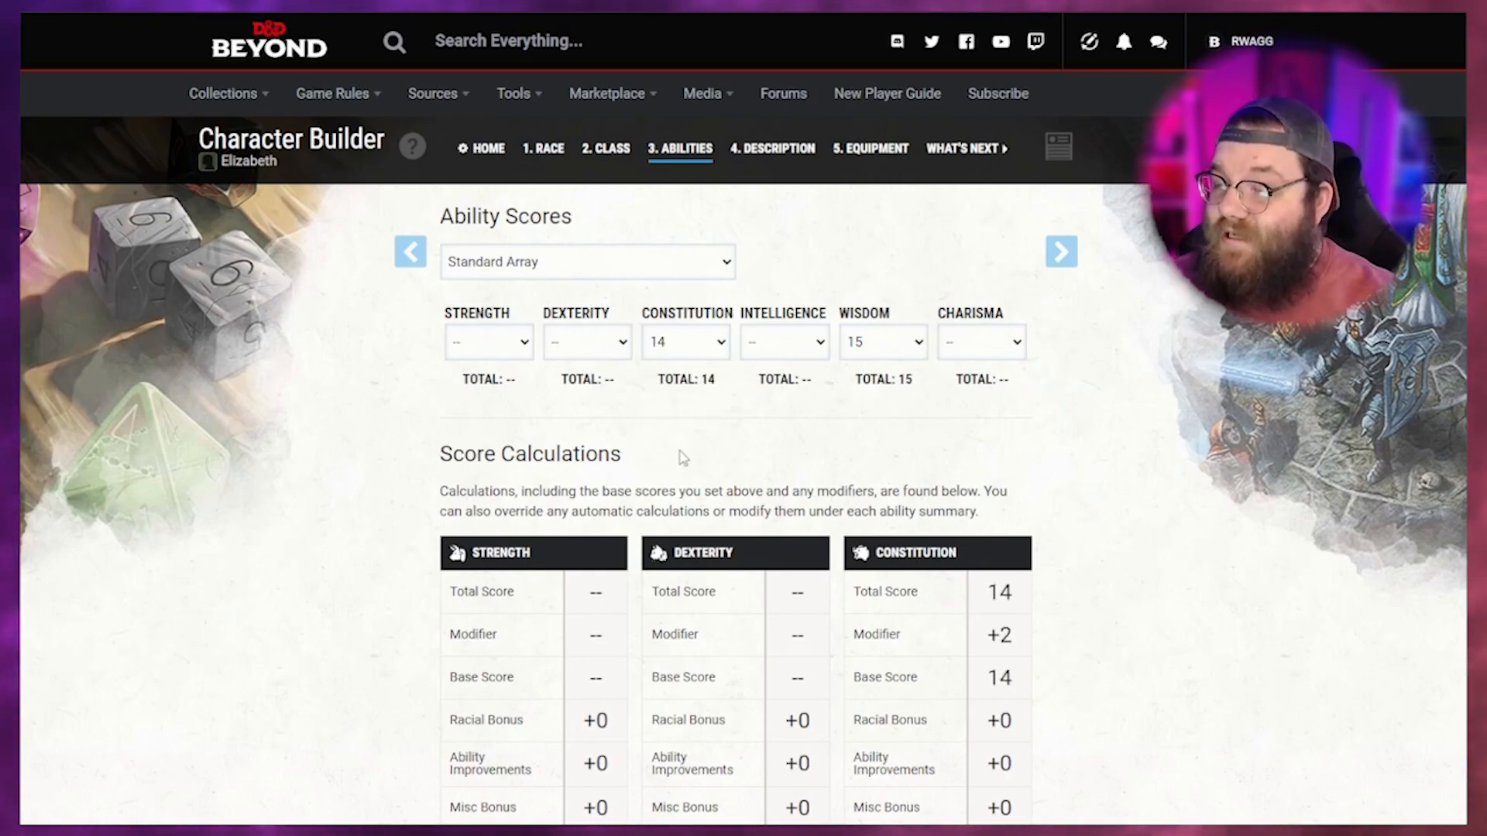
Go through the six abilities from Strength to Charisma one by one and look over the score calculations.
{"action": "double_click", "coordinate": [486, 318]}
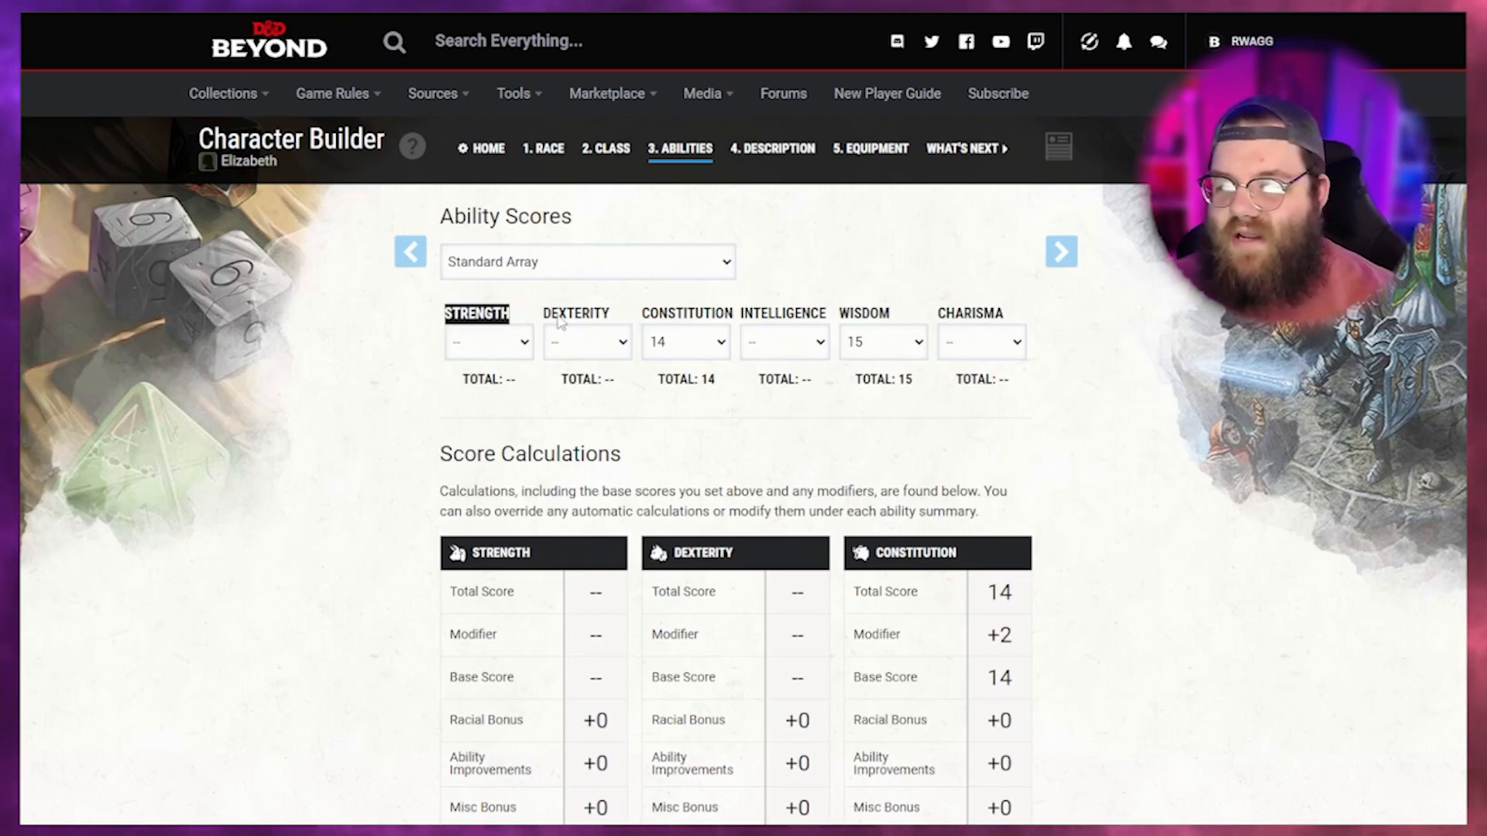
{"action": "double_click", "coordinate": [561, 319]}
{"action": "double_click", "coordinate": [483, 311]}
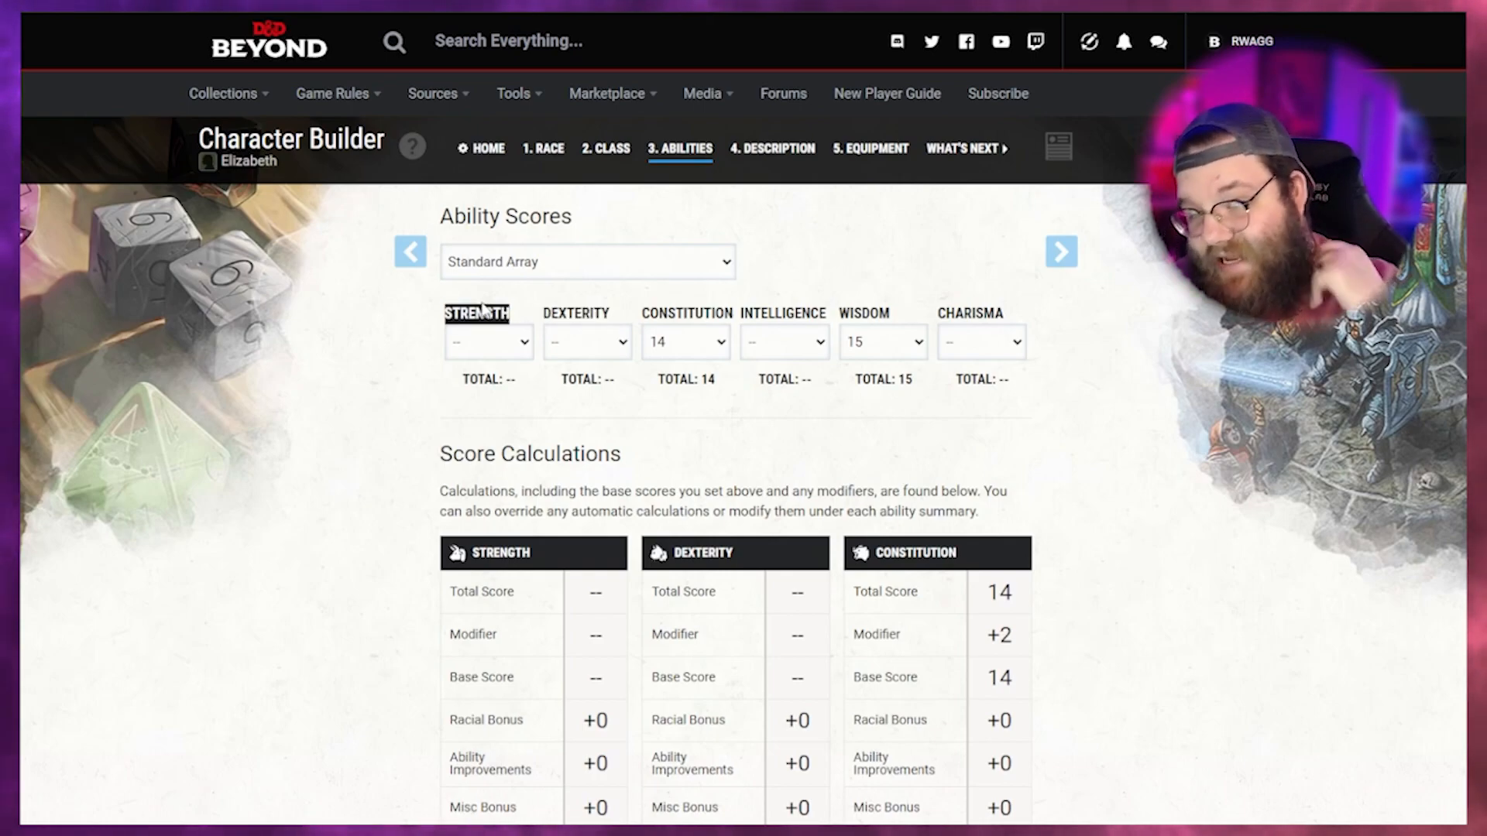
{"action": "double_click", "coordinate": [587, 319]}
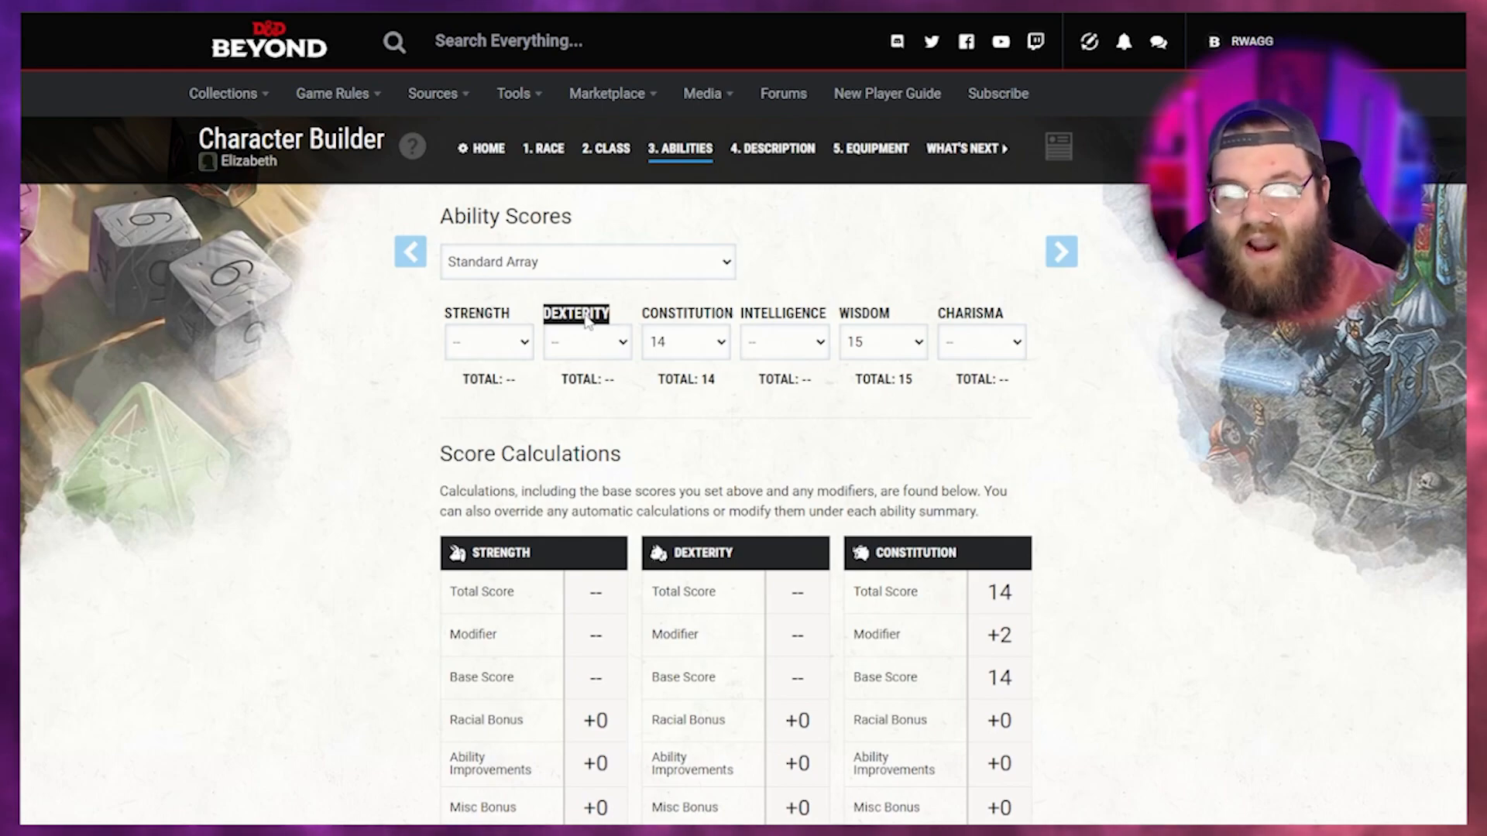
{"action": "double_click", "coordinate": [677, 316]}
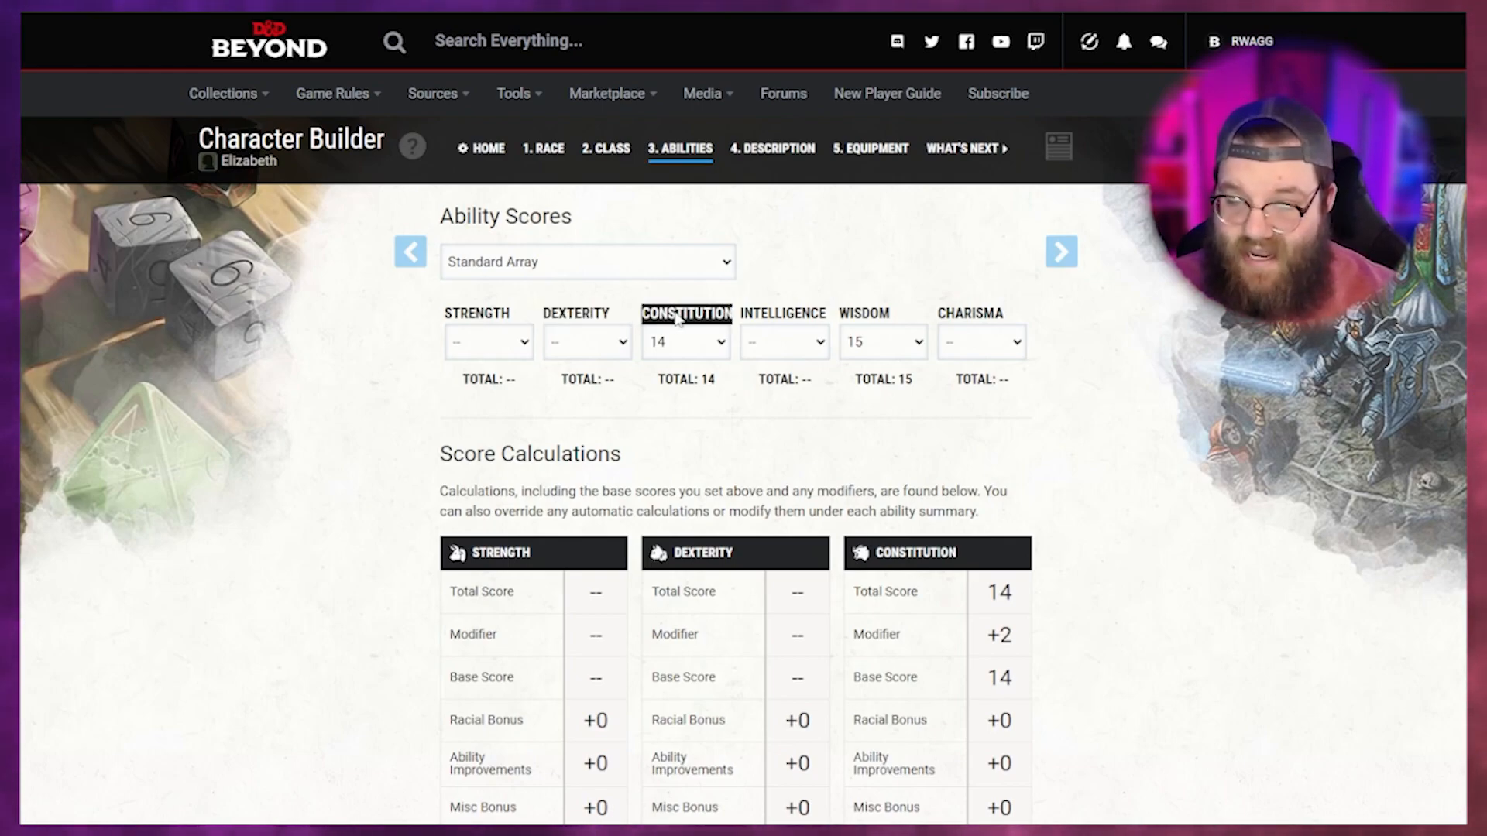
{"action": "double_click", "coordinate": [779, 316]}
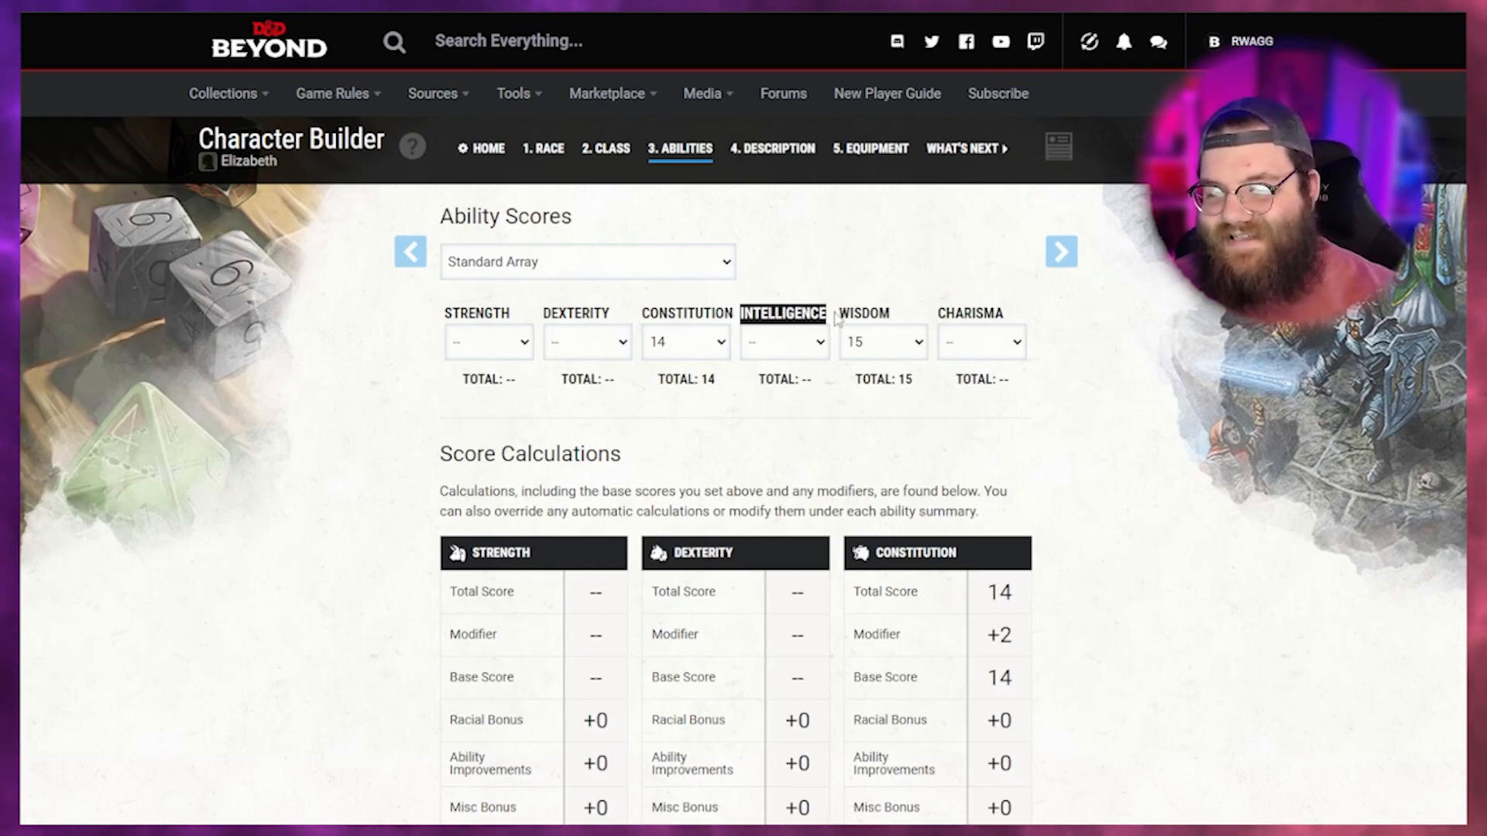
{"action": "double_click", "coordinate": [861, 314]}
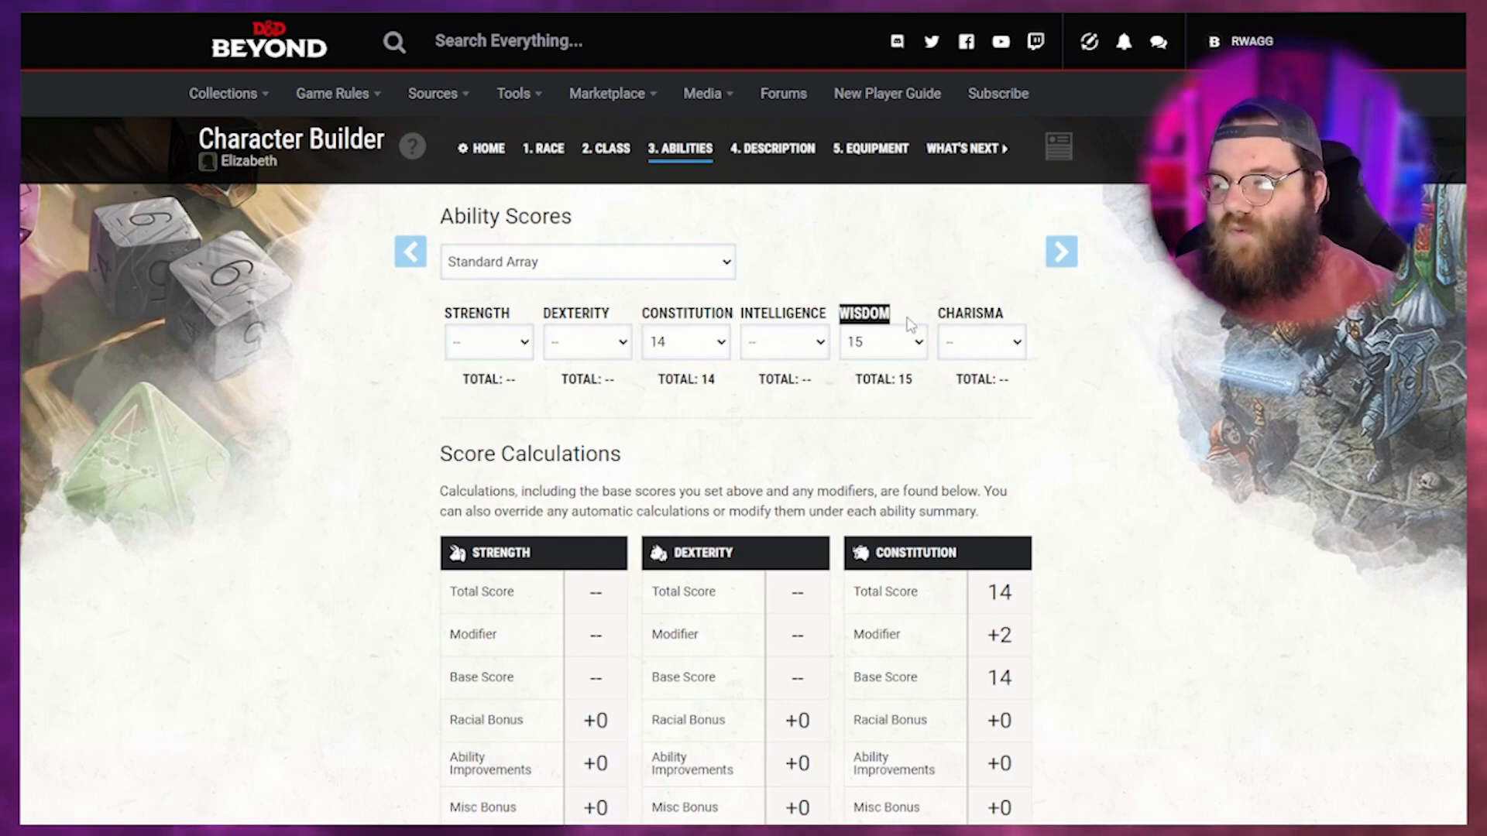
{"action": "double_click", "coordinate": [952, 317]}
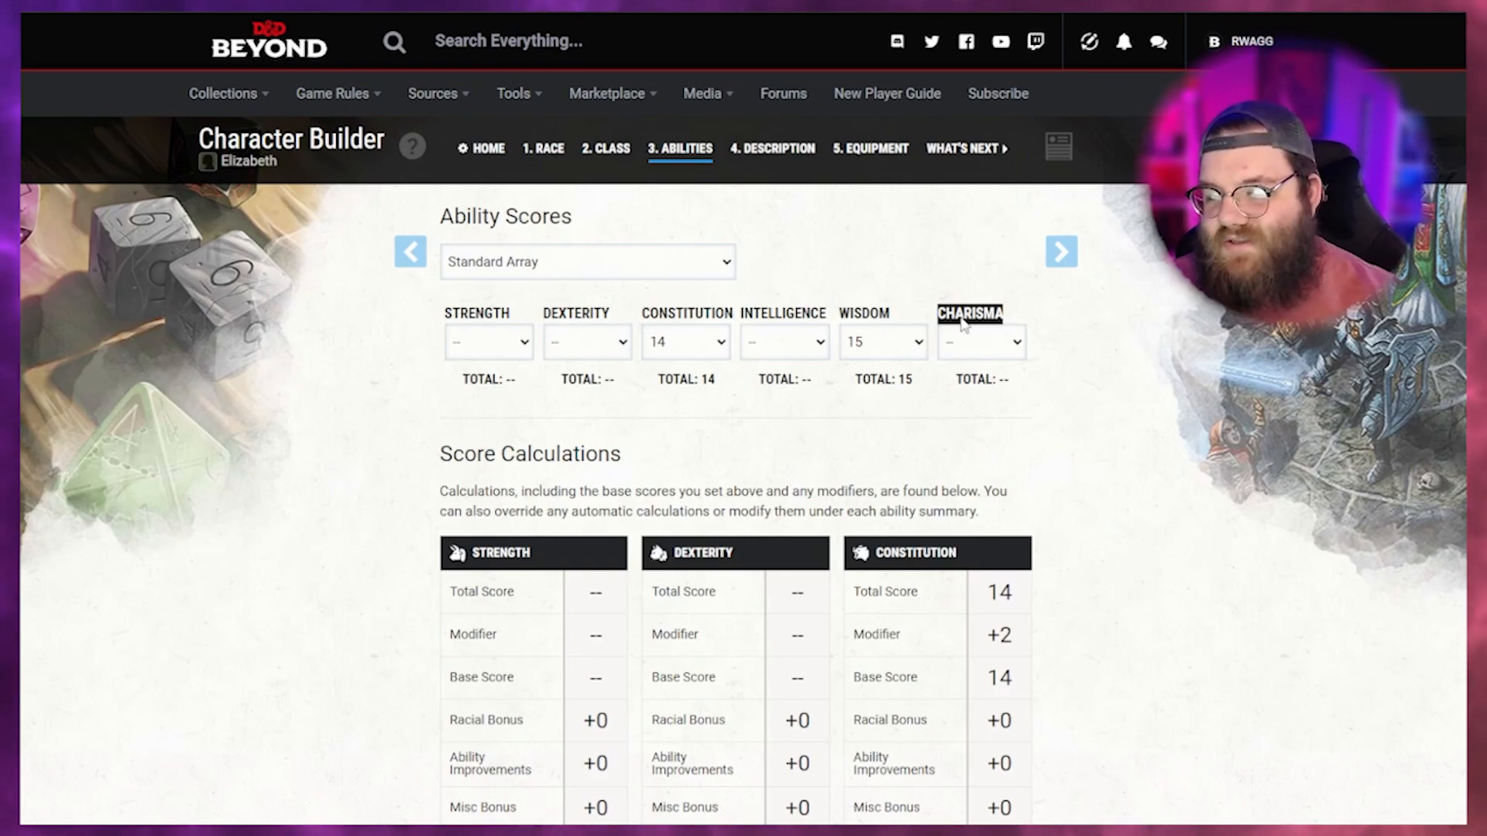
{"action": "left_click", "coordinate": [976, 314]}
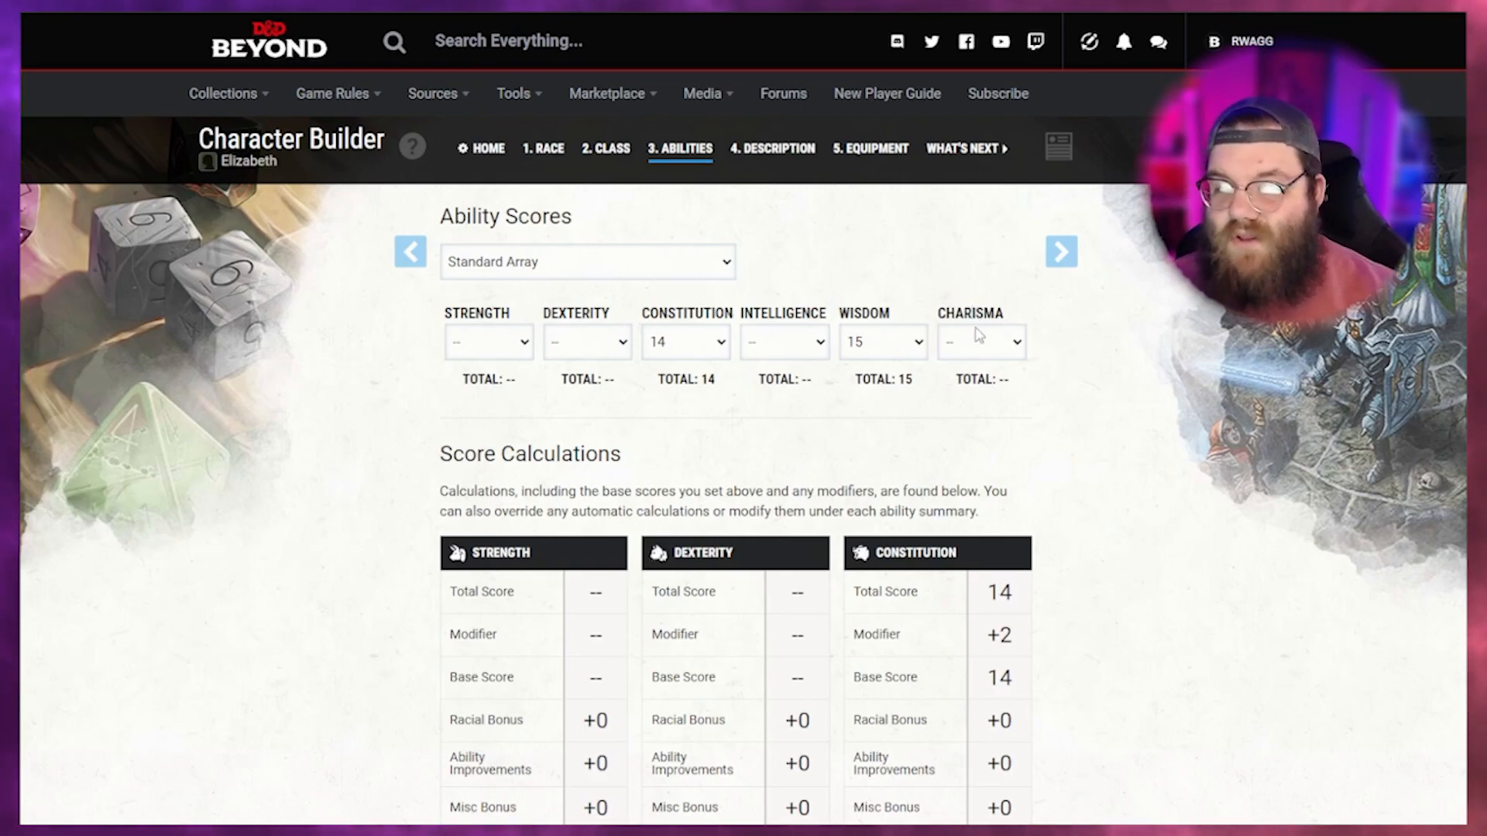
{"action": "scroll", "coordinate": [1072, 521], "scroll_direction": "down", "scroll_amount": 10}
{"action": "scroll", "coordinate": [740, 565], "scroll_direction": "up", "scroll_amount": 8}
{"action": "scroll", "coordinate": [692, 466], "scroll_direction": "up", "scroll_amount": 1}
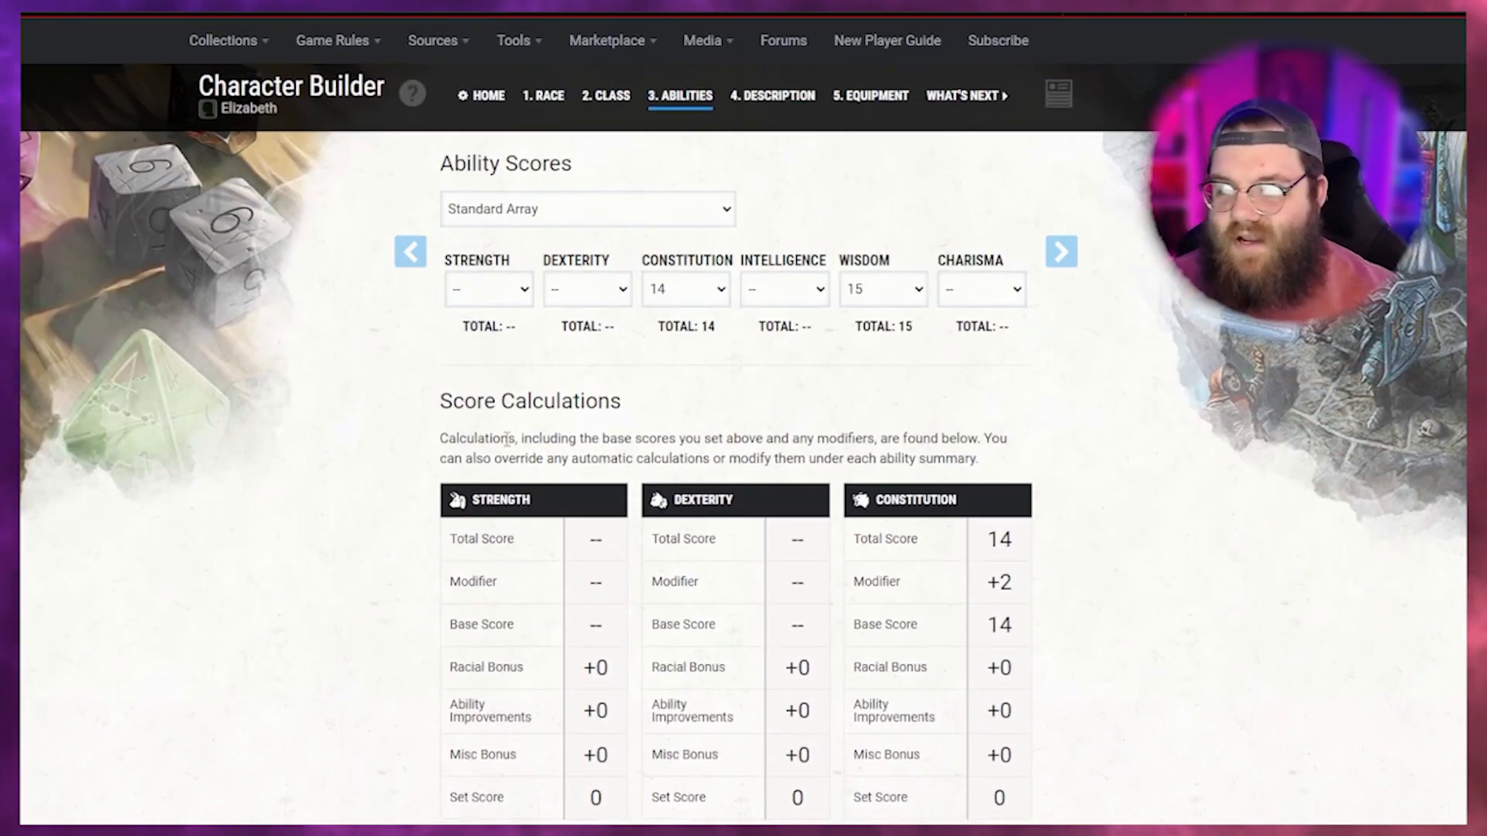
Assign the remaining Standard Array scores: Charisma 13, Intelligence 12, Dexterity 10 and Strength 8.
{"action": "left_click", "coordinate": [954, 293]}
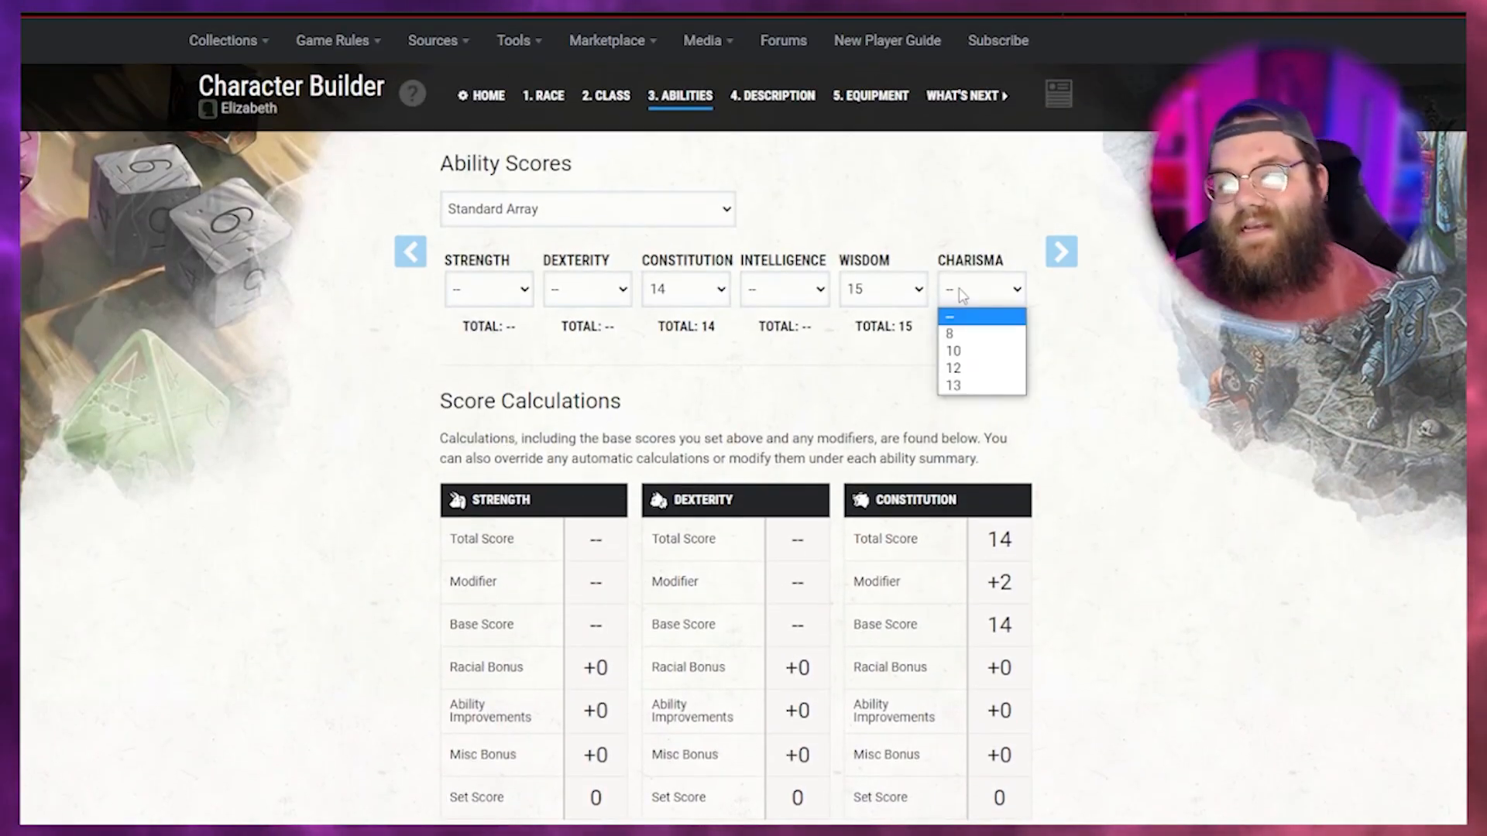
{"action": "left_click", "coordinate": [956, 385]}
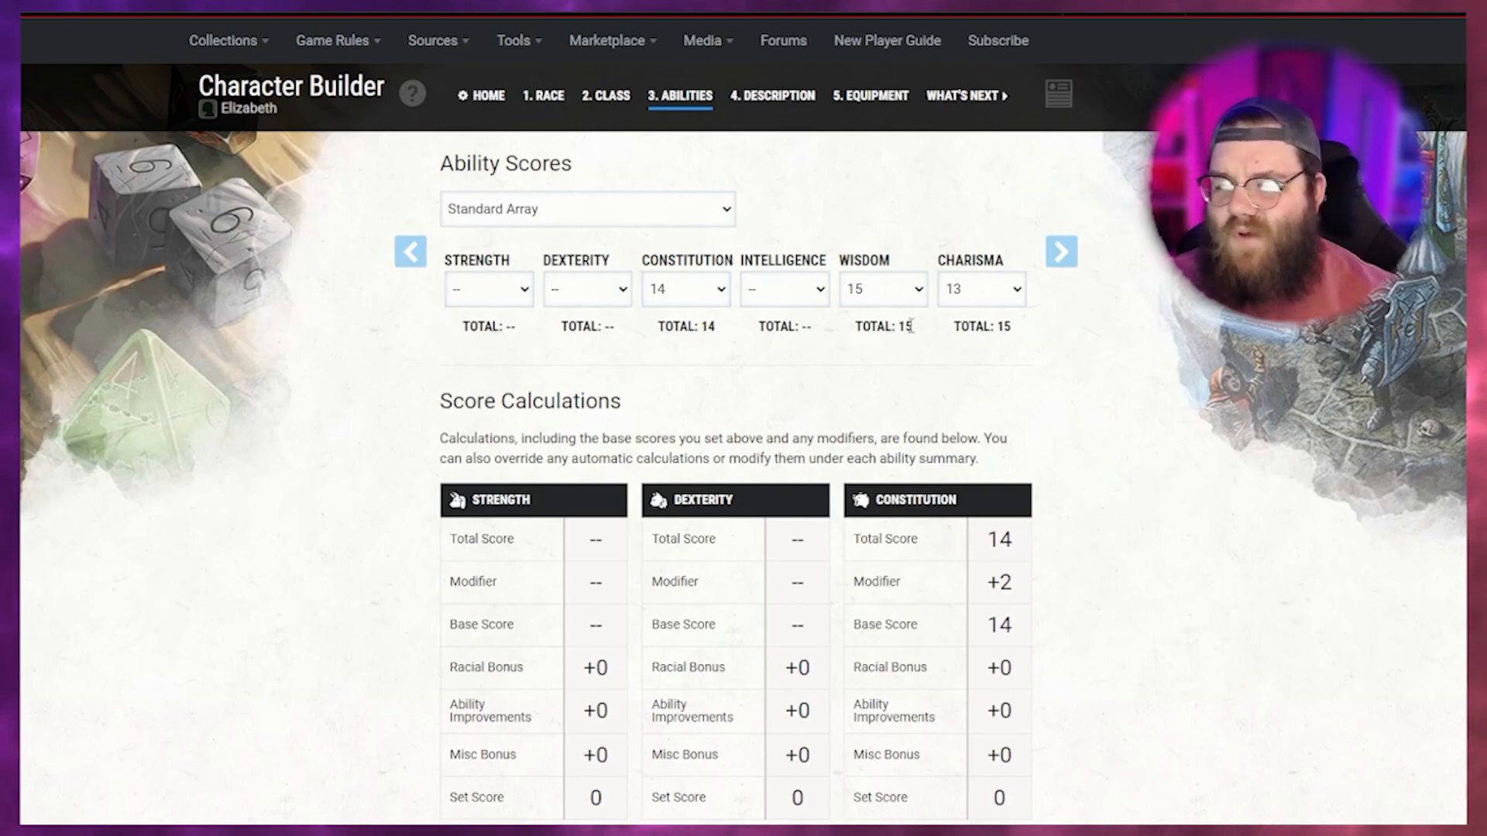
{"action": "left_click", "coordinate": [784, 302]}
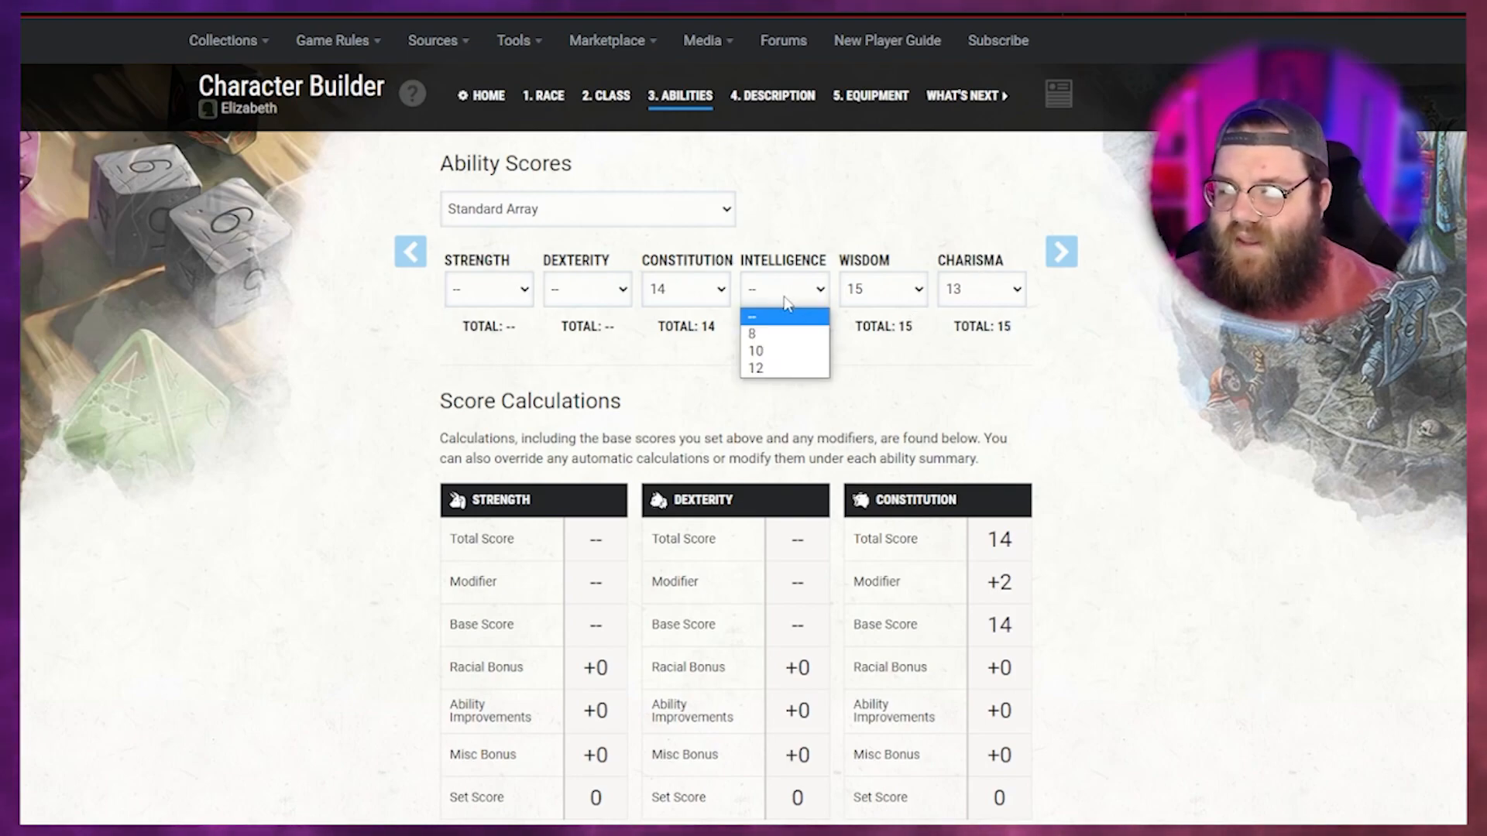
{"action": "left_click", "coordinate": [784, 366]}
{"action": "left_click", "coordinate": [597, 292]}
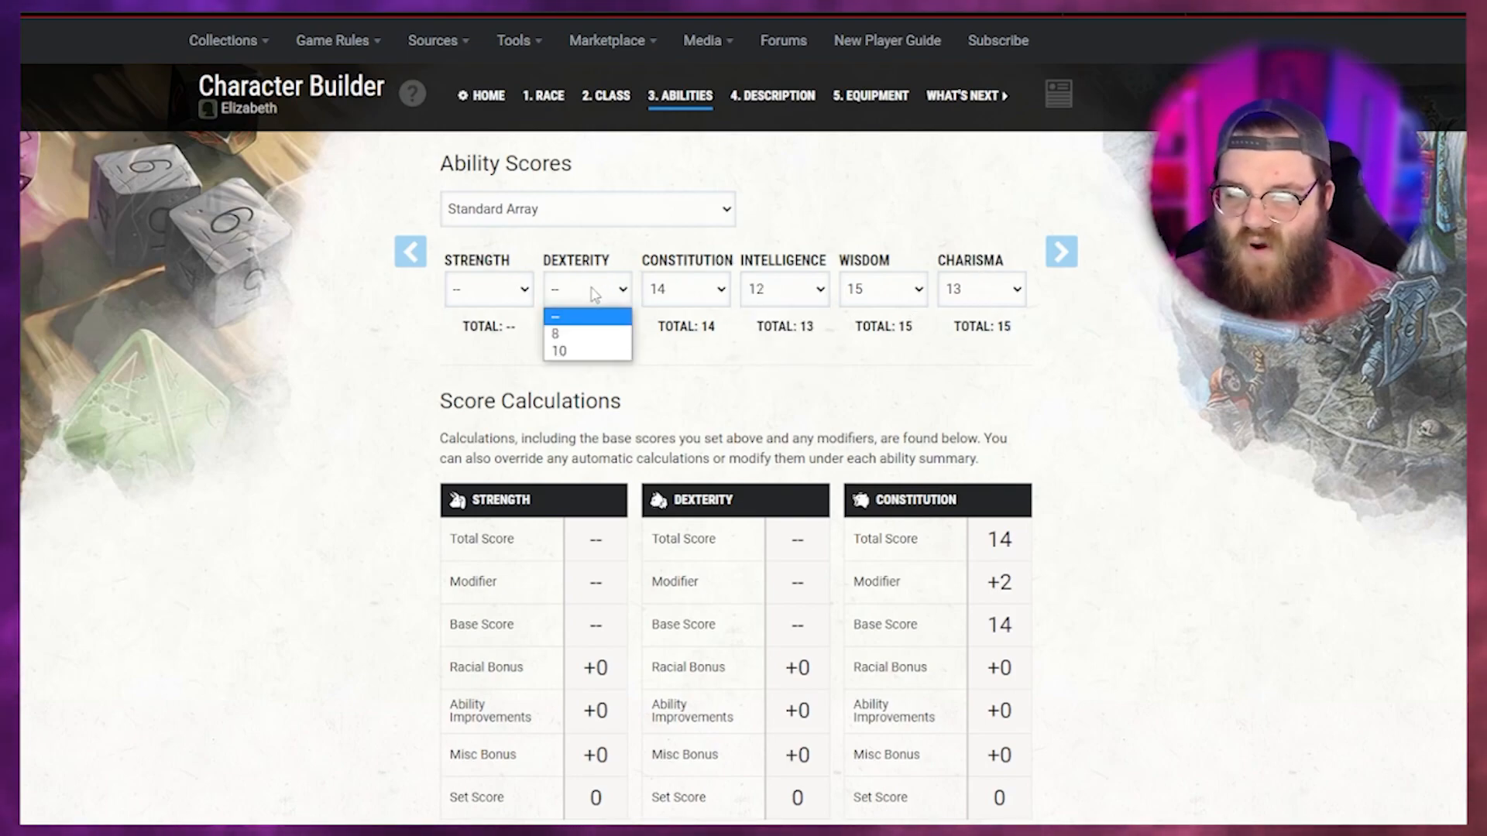
{"action": "left_click", "coordinate": [600, 352]}
{"action": "left_click", "coordinate": [490, 291]}
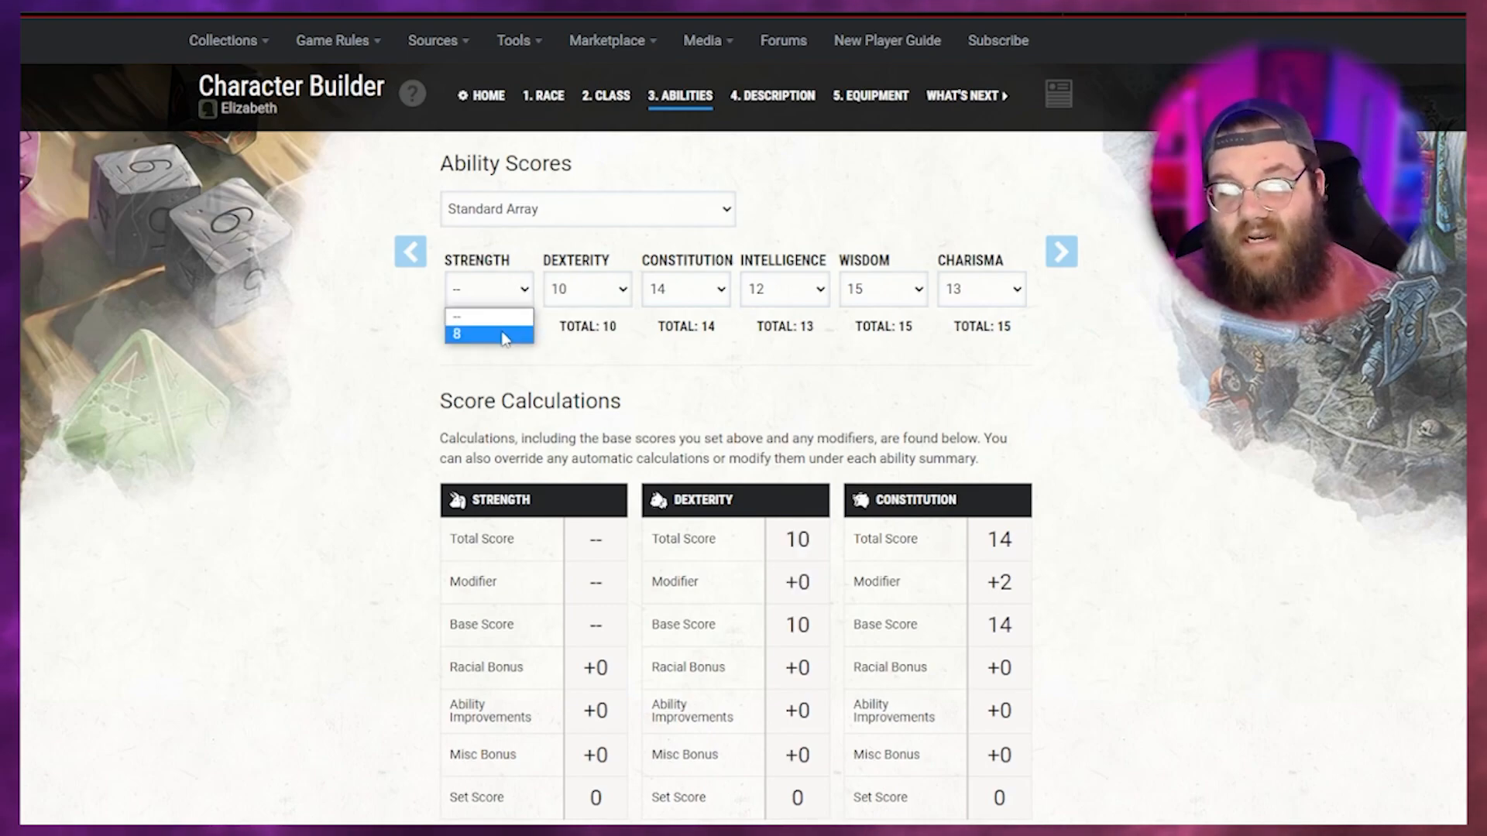
{"action": "left_click", "coordinate": [505, 333]}
Swap the Dexterity and Intelligence scores, setting Dexterity to 12 and Intelligence to 10.
{"action": "scroll", "coordinate": [568, 439], "scroll_direction": "down", "scroll_amount": 2}
{"action": "scroll", "coordinate": [573, 488], "scroll_direction": "up", "scroll_amount": 2}
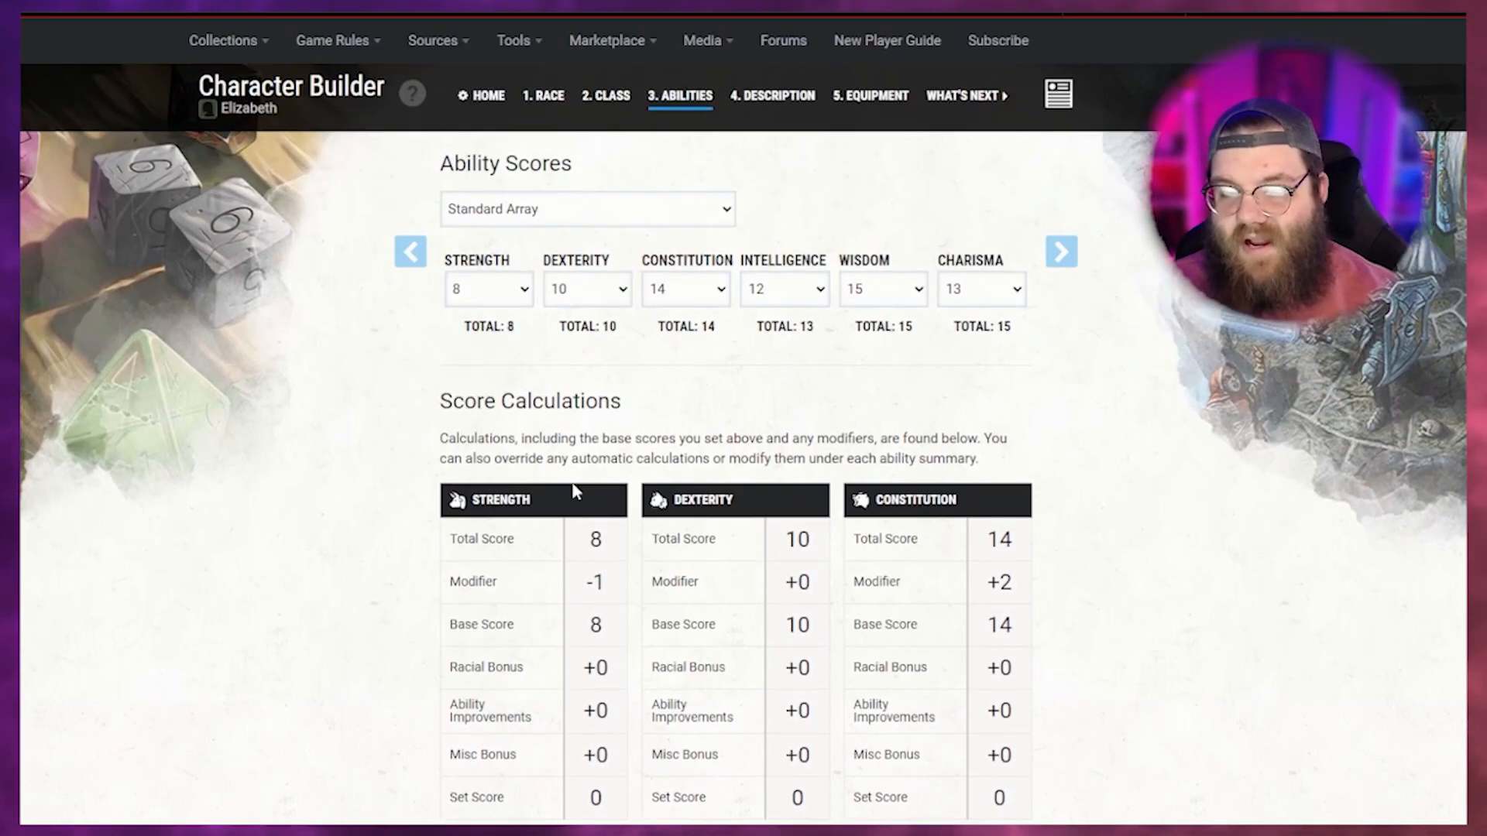
{"action": "left_click", "coordinate": [799, 291]}
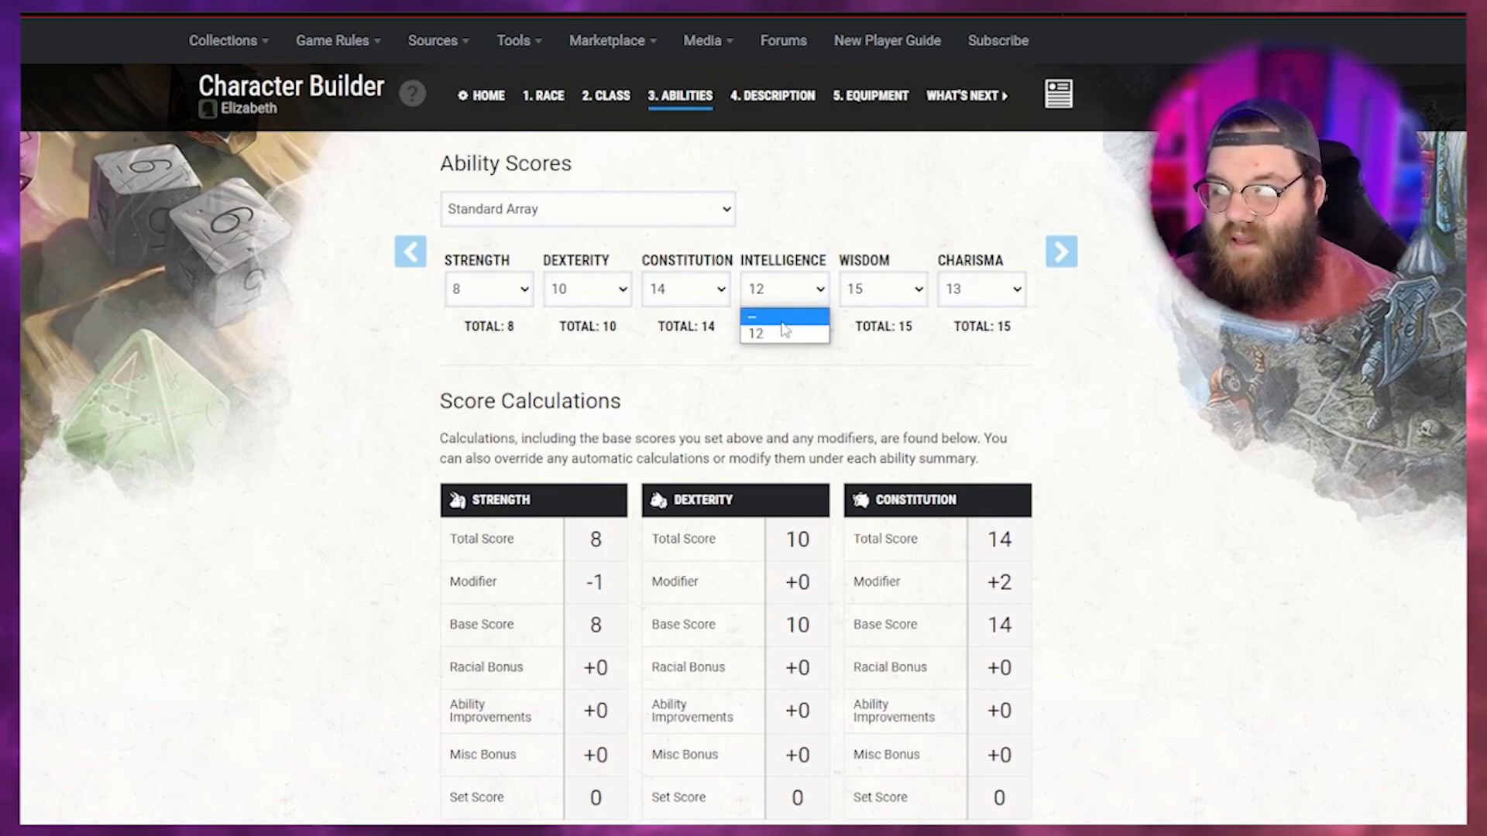
{"action": "left_click", "coordinate": [775, 316]}
{"action": "left_click", "coordinate": [587, 291]}
{"action": "left_click", "coordinate": [591, 352]}
{"action": "left_click", "coordinate": [785, 291]}
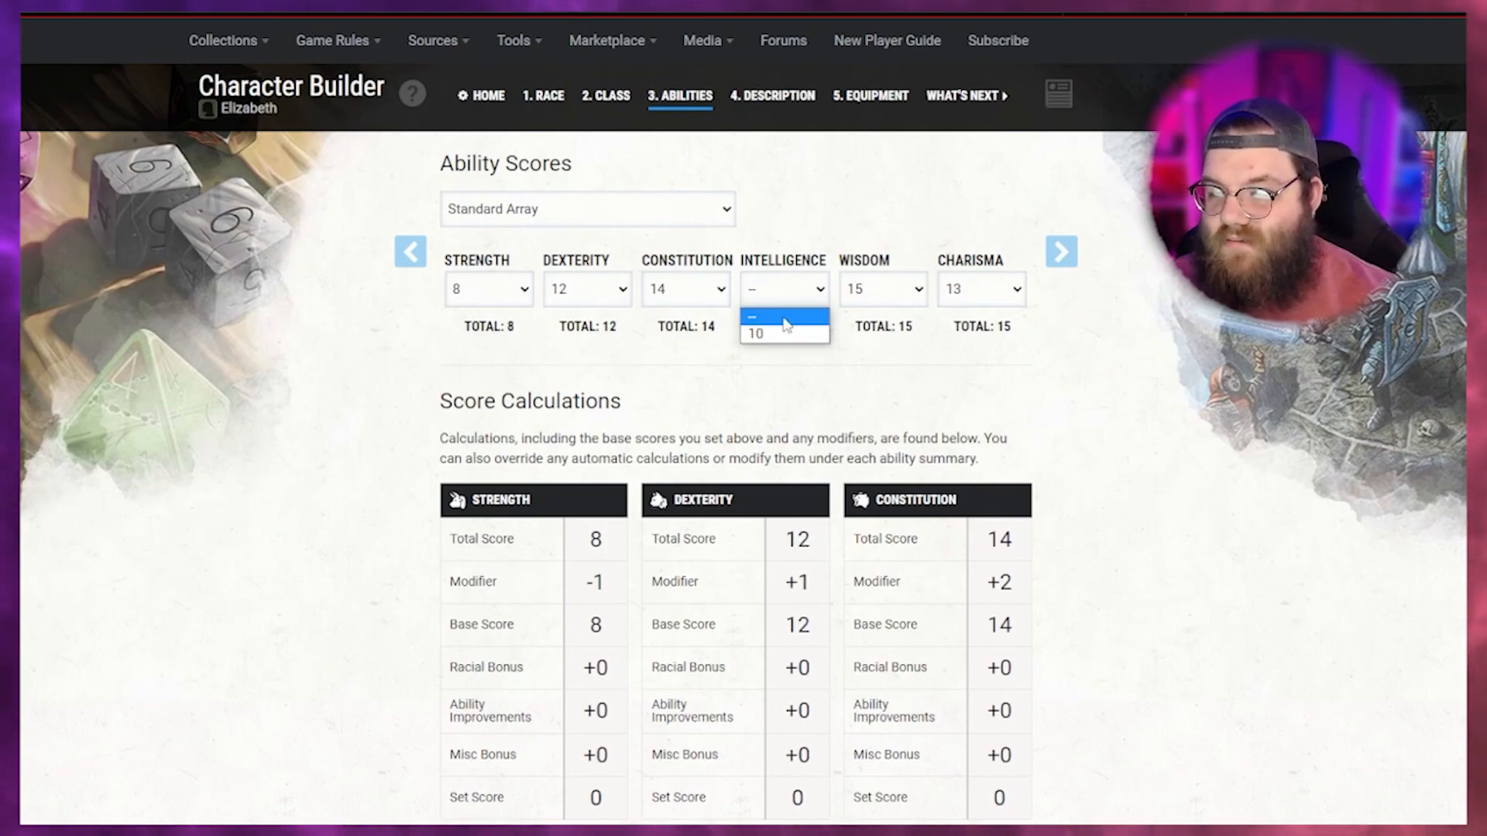
{"action": "left_click", "coordinate": [763, 333]}
Review the total scores, modifiers and racial bonuses in the score calculations for all six abilities.
{"action": "scroll", "coordinate": [770, 488], "scroll_direction": "down", "scroll_amount": 3}
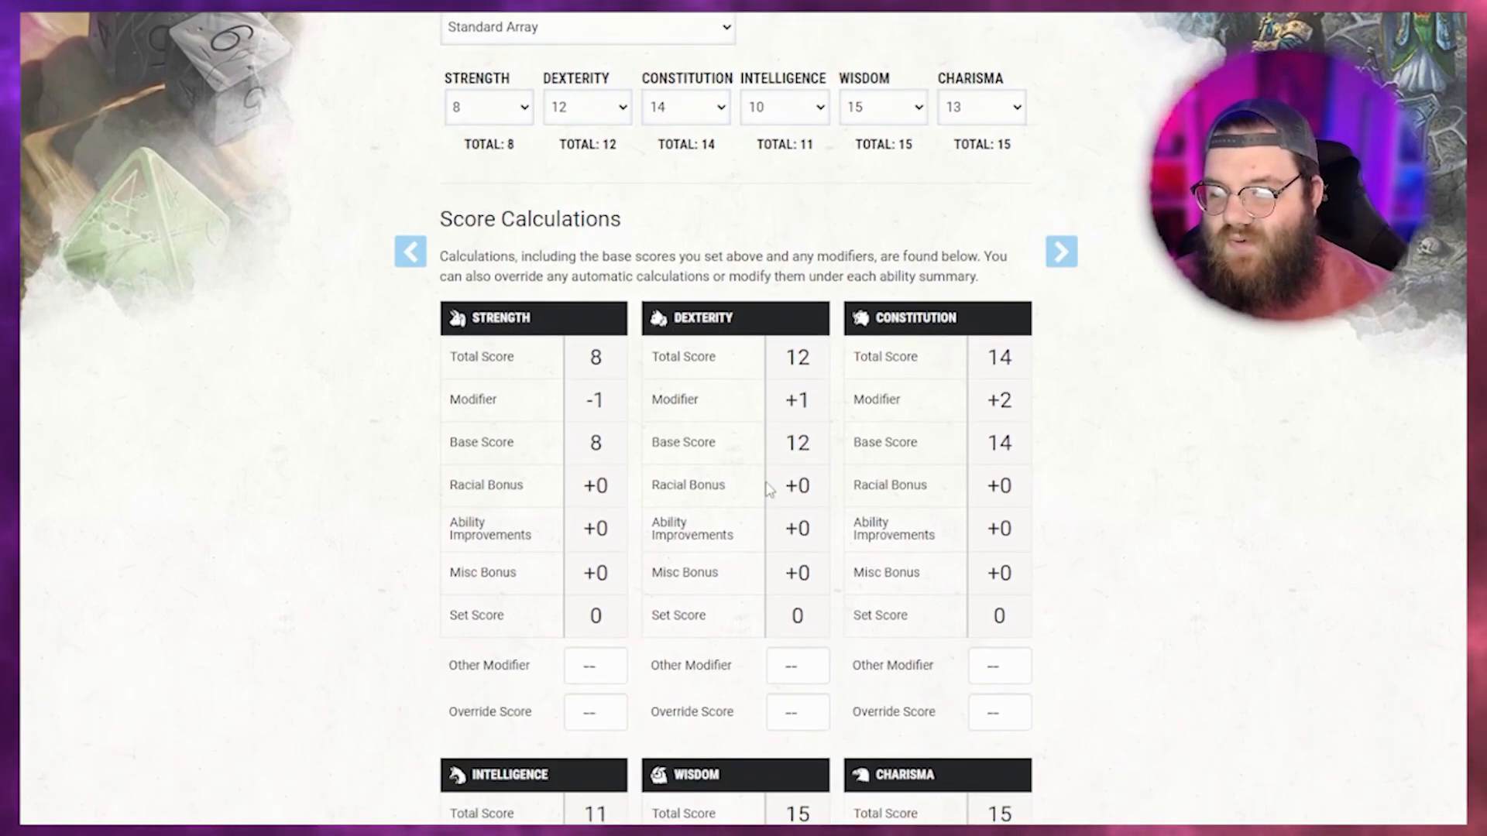
{"action": "scroll", "coordinate": [770, 486], "scroll_direction": "up", "scroll_amount": 2}
{"action": "scroll", "coordinate": [771, 487], "scroll_direction": "up", "scroll_amount": 2}
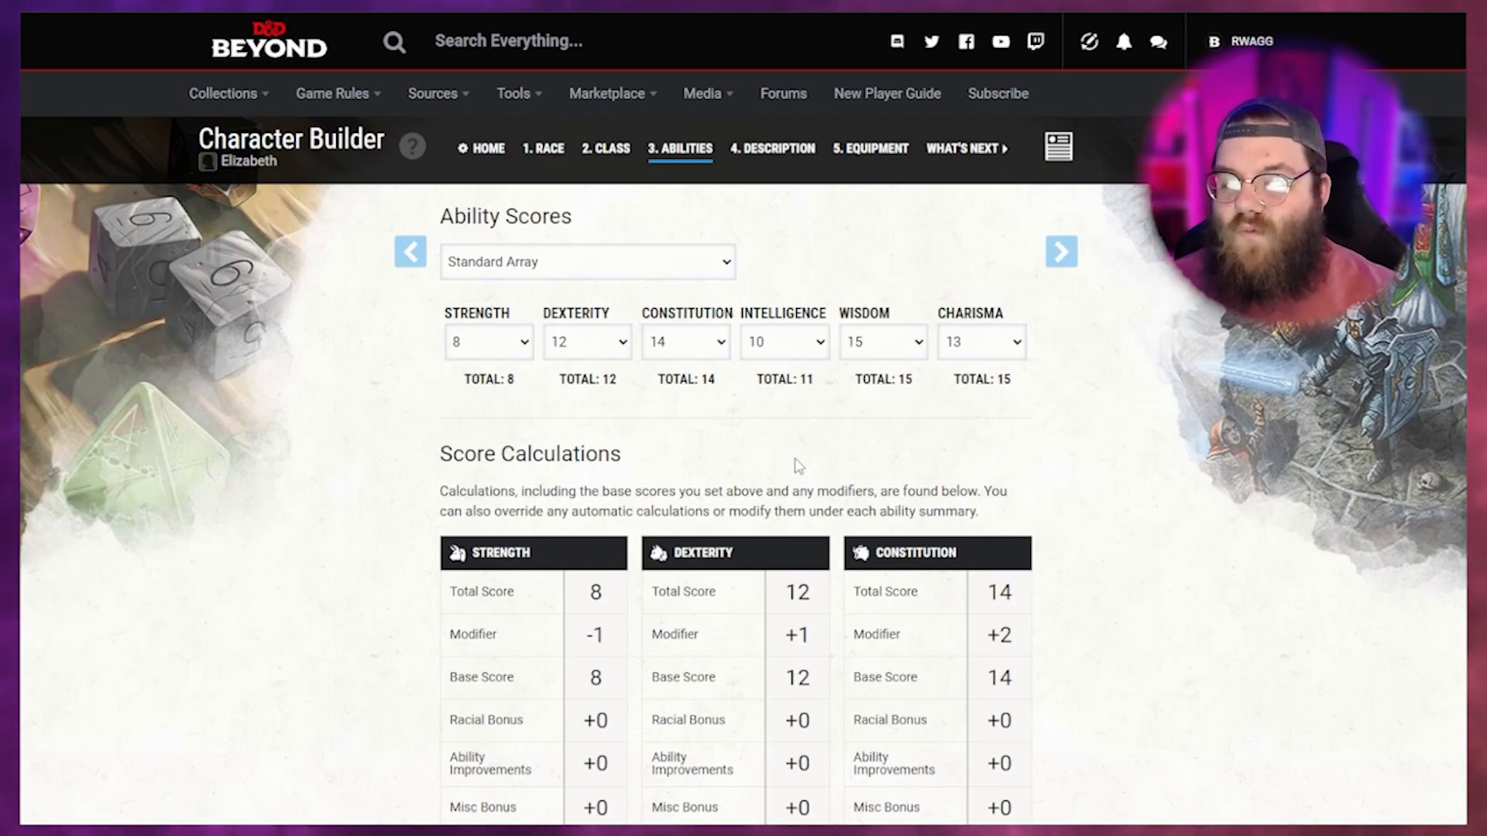
{"action": "scroll", "coordinate": [796, 438], "scroll_direction": "down", "scroll_amount": 5}
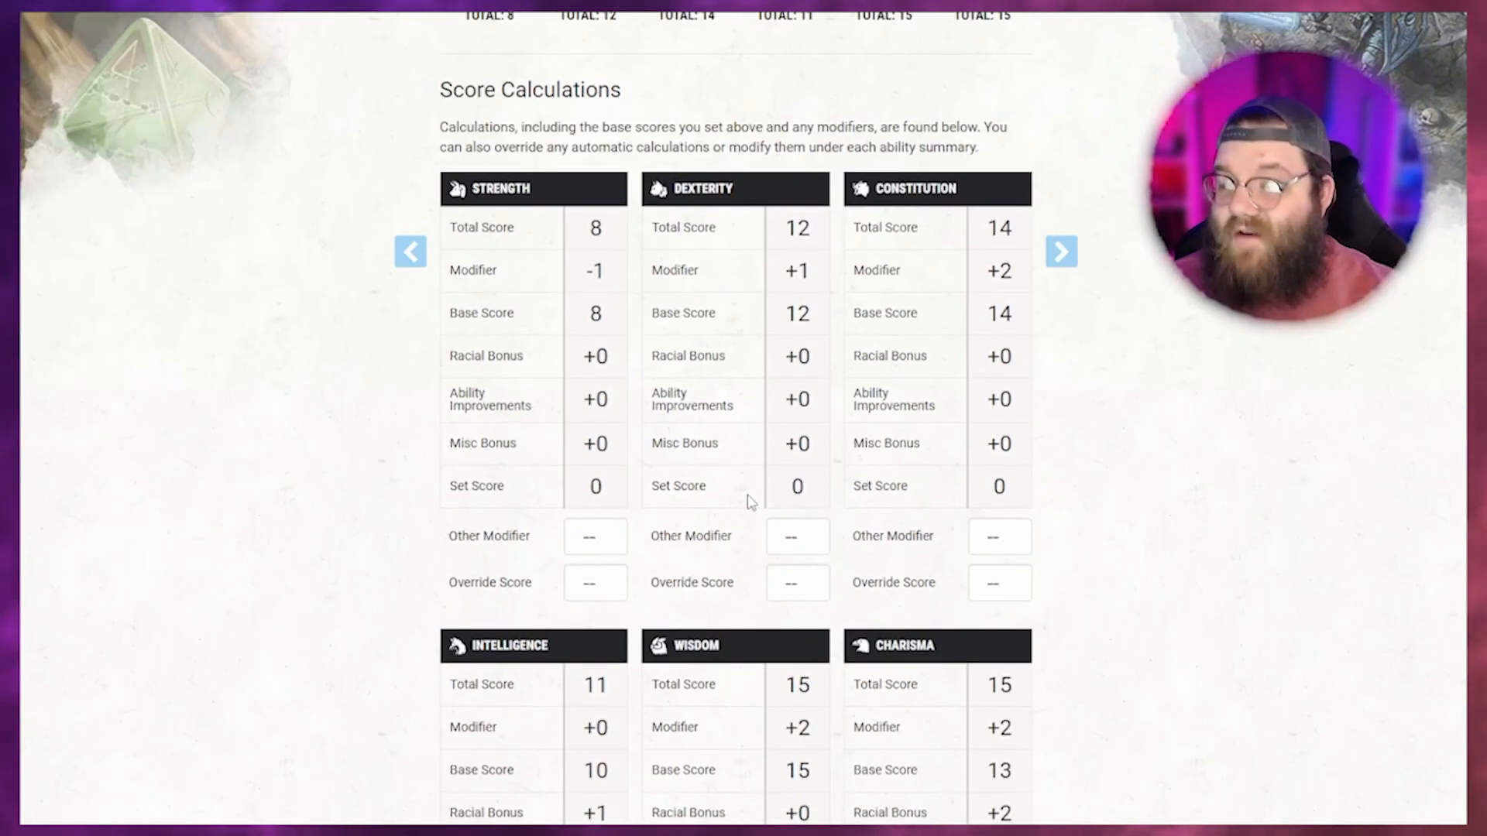
{"action": "scroll", "coordinate": [881, 490], "scroll_direction": "up", "scroll_amount": 3}
{"action": "scroll", "coordinate": [881, 490], "scroll_direction": "up", "scroll_amount": 3}
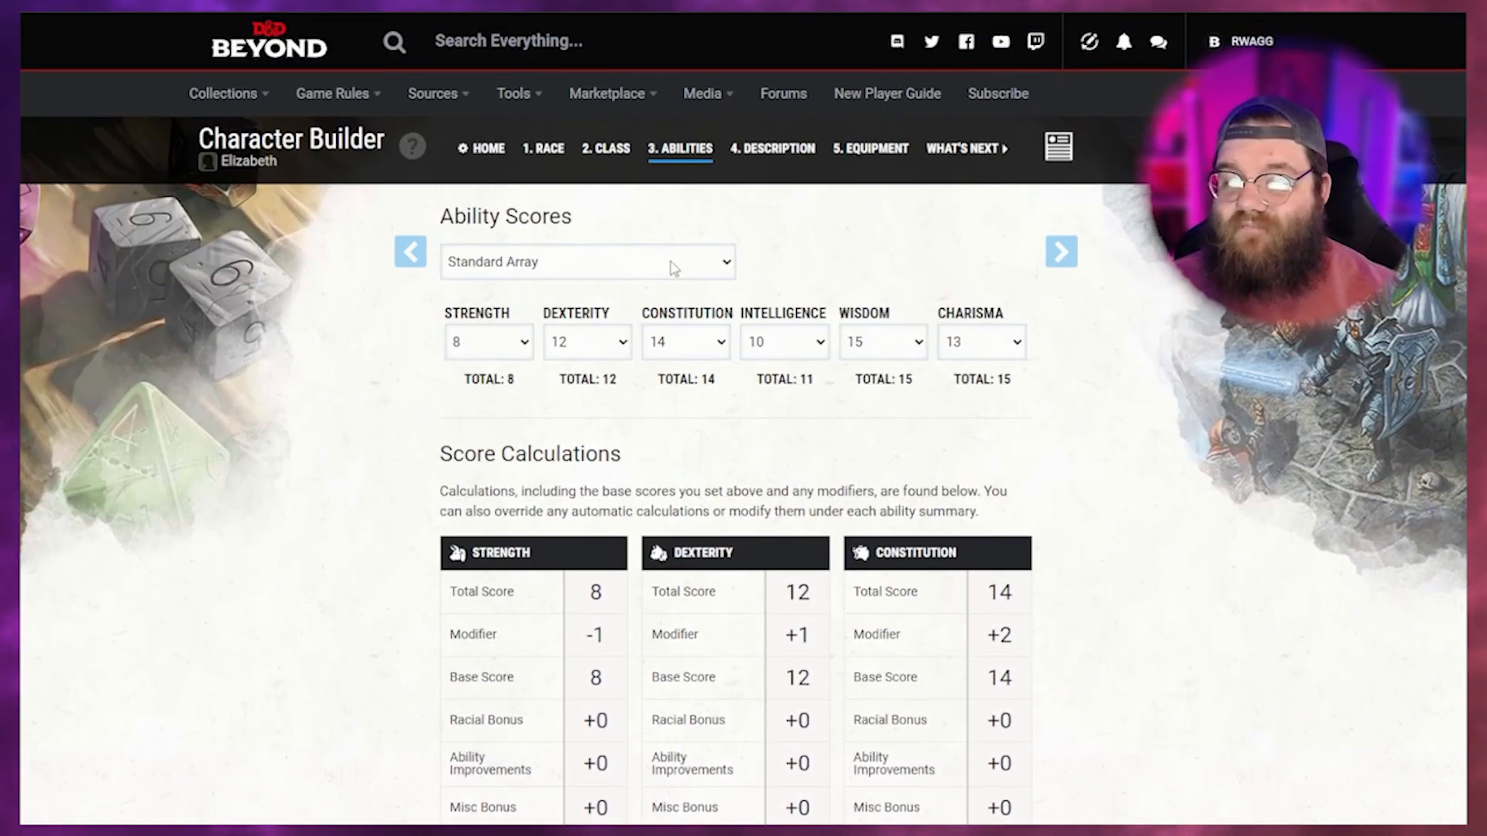
Return to the Druid class settings and look at its spells, class features and available levels, keeping level 1.
{"action": "left_click", "coordinate": [613, 153]}
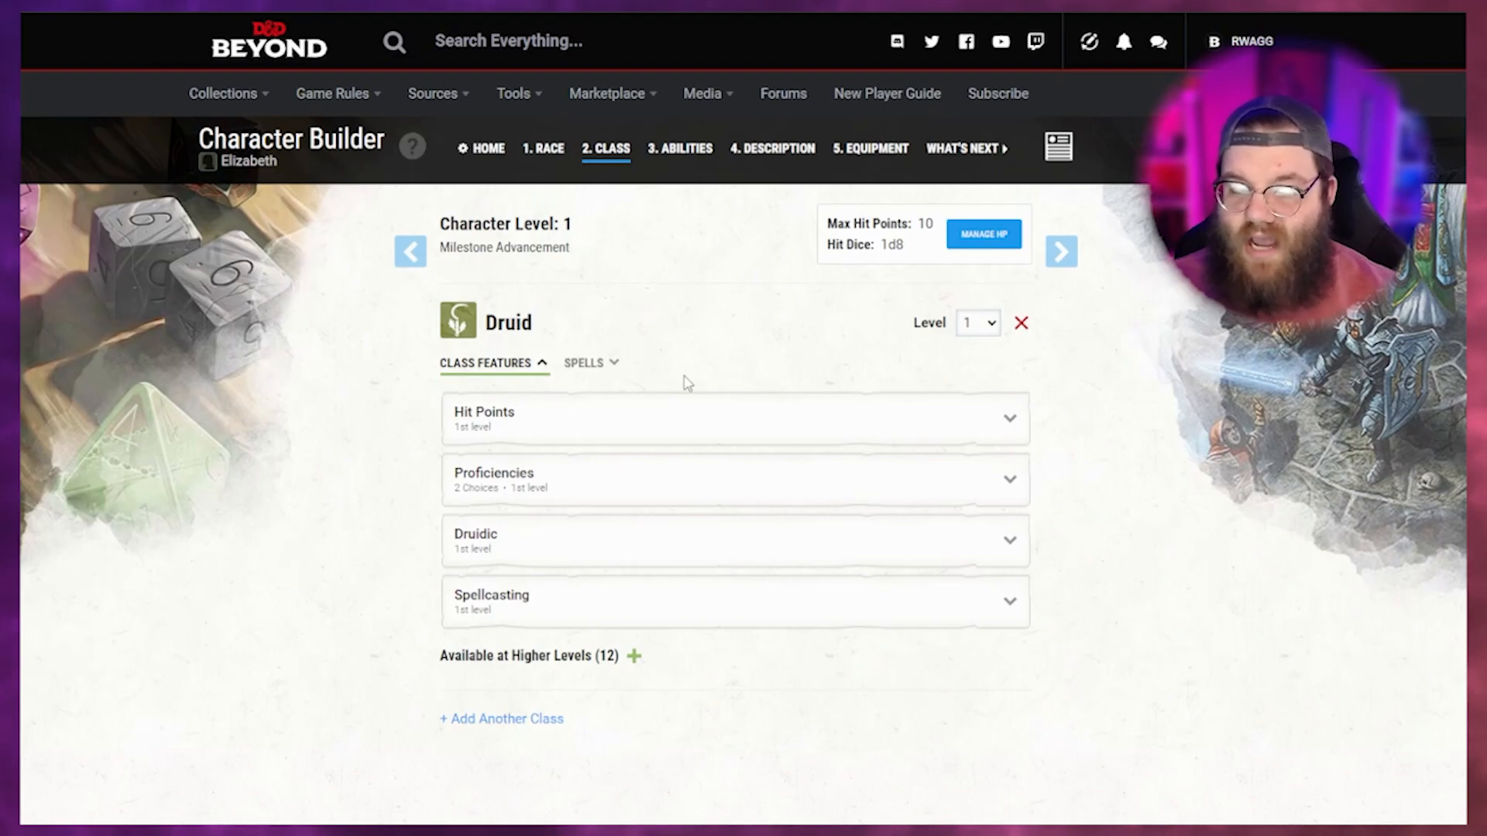
{"action": "left_click", "coordinate": [585, 364]}
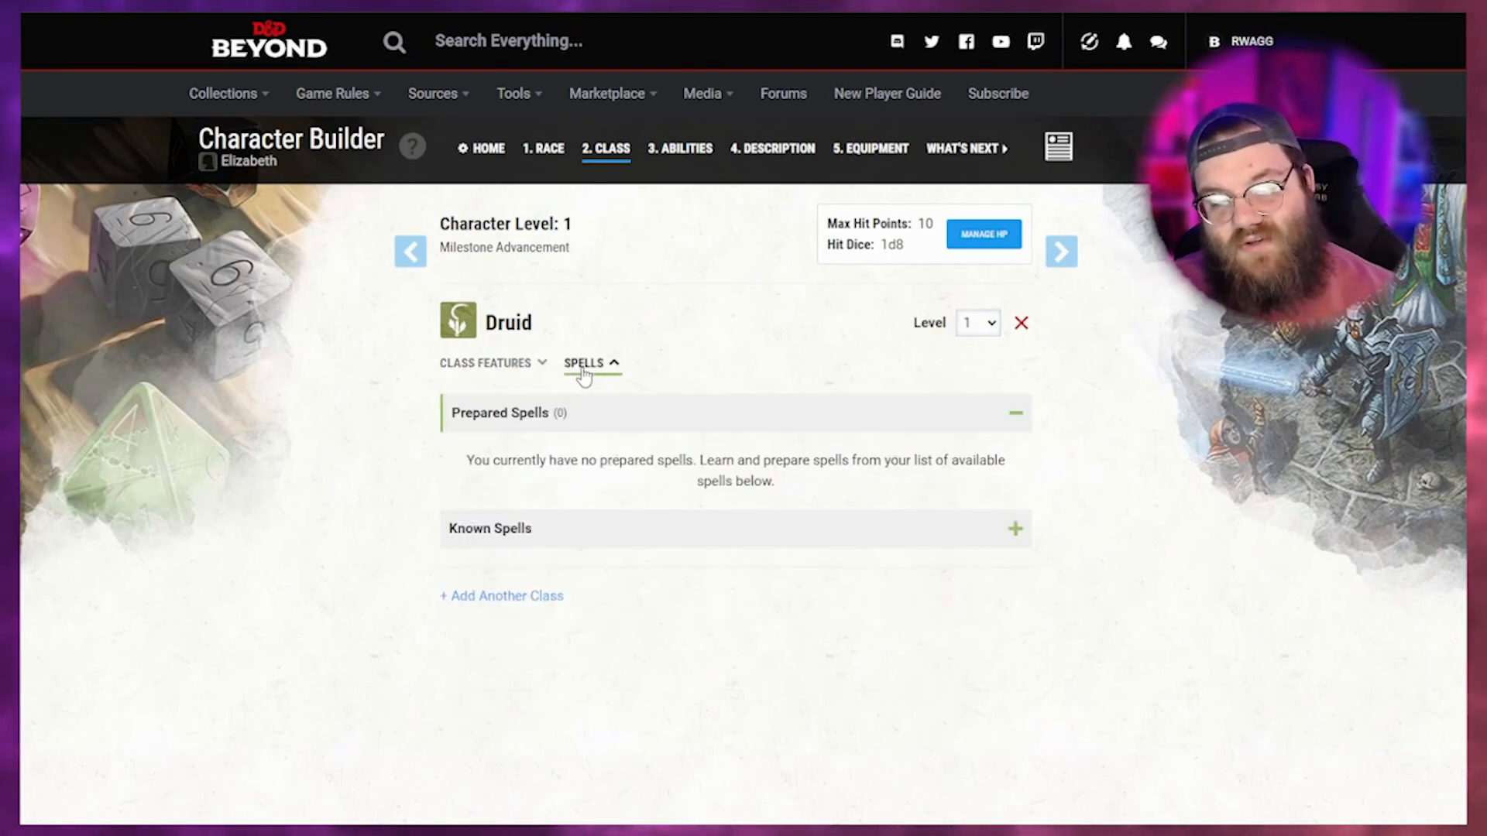
{"action": "left_click", "coordinate": [516, 370]}
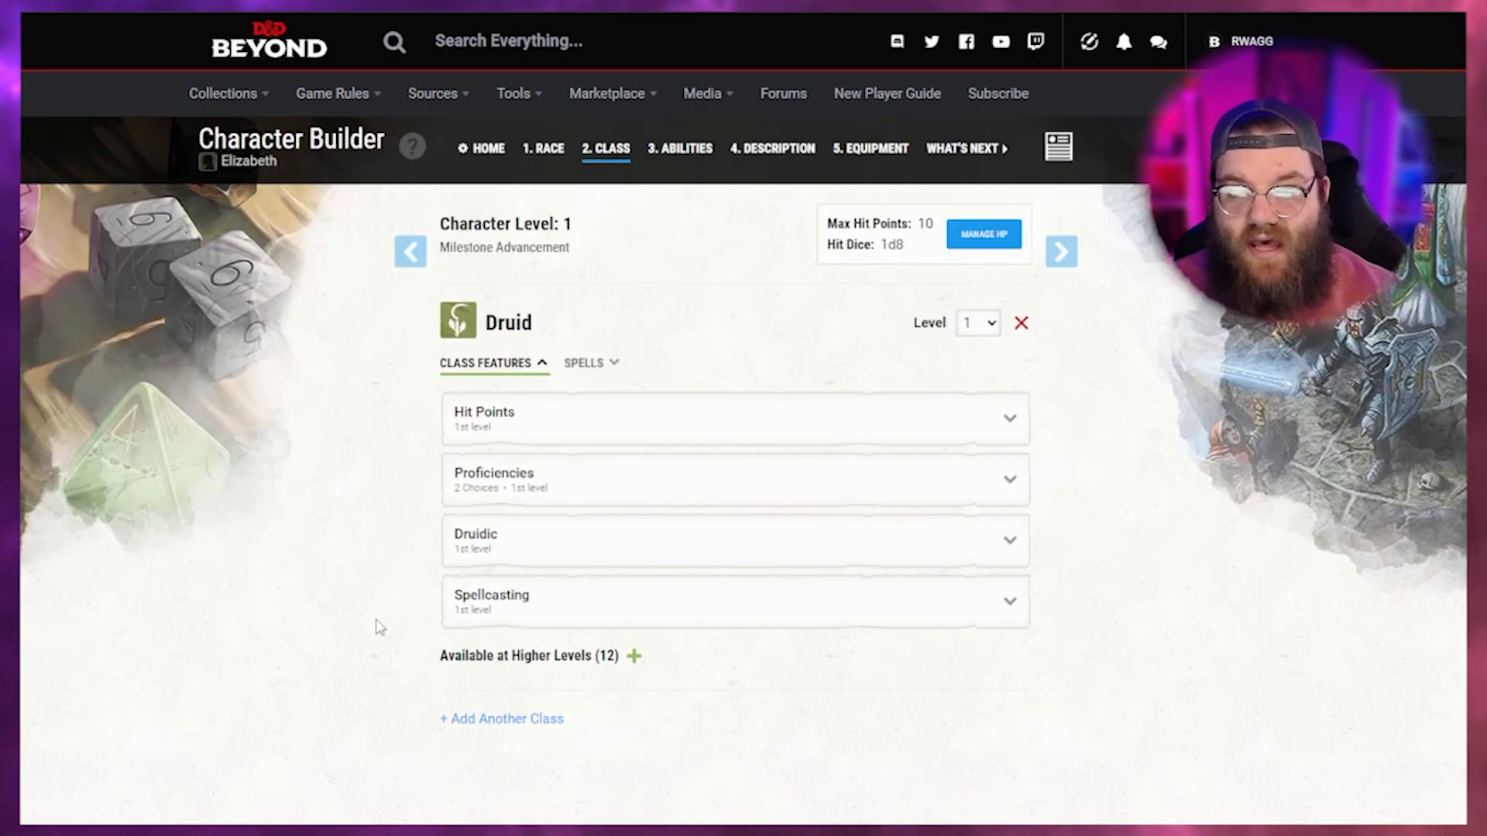
{"action": "left_click", "coordinate": [981, 325]}
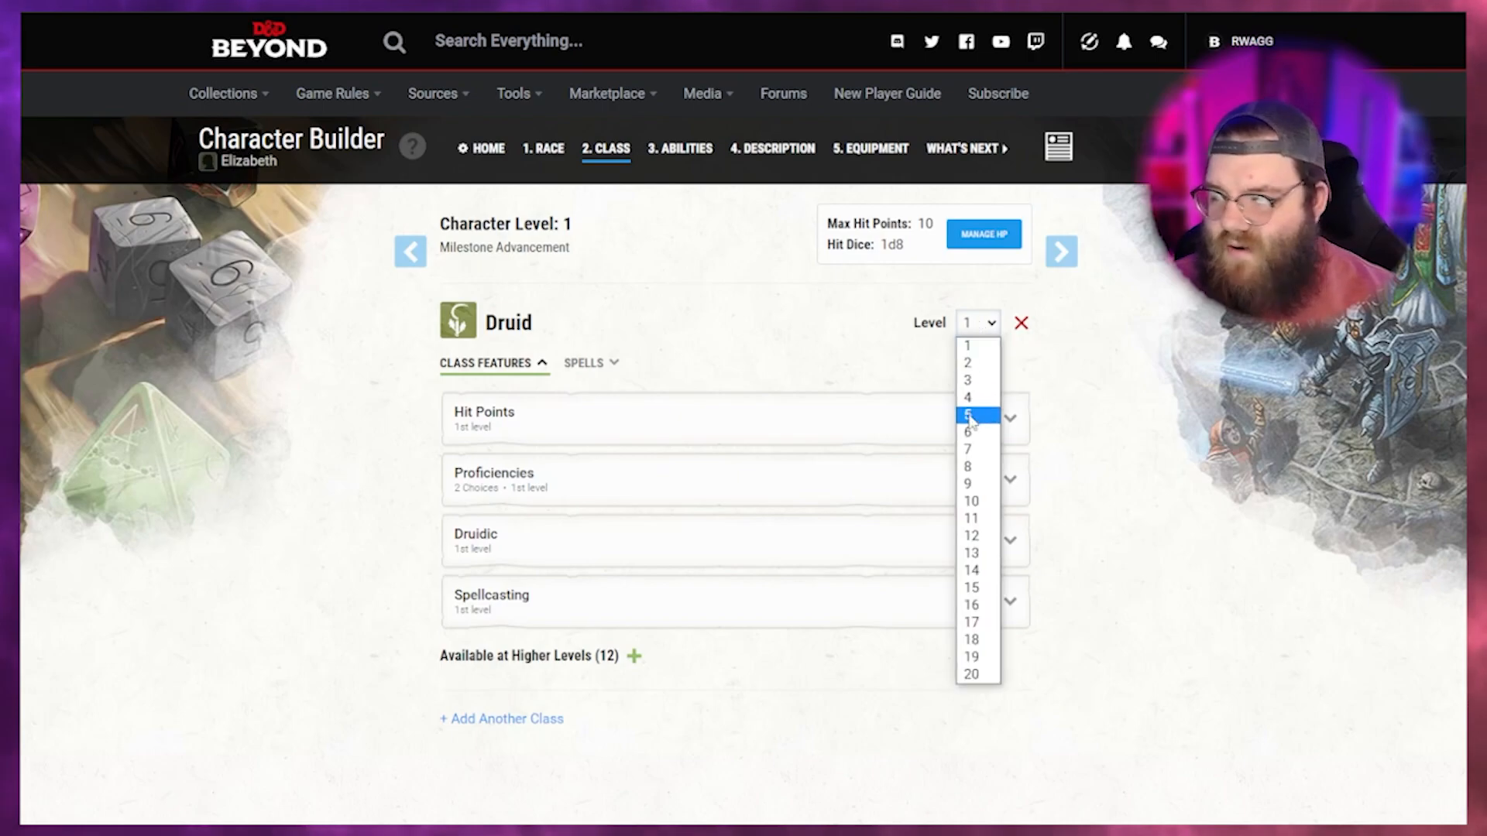
{"action": "left_click", "coordinate": [591, 307]}
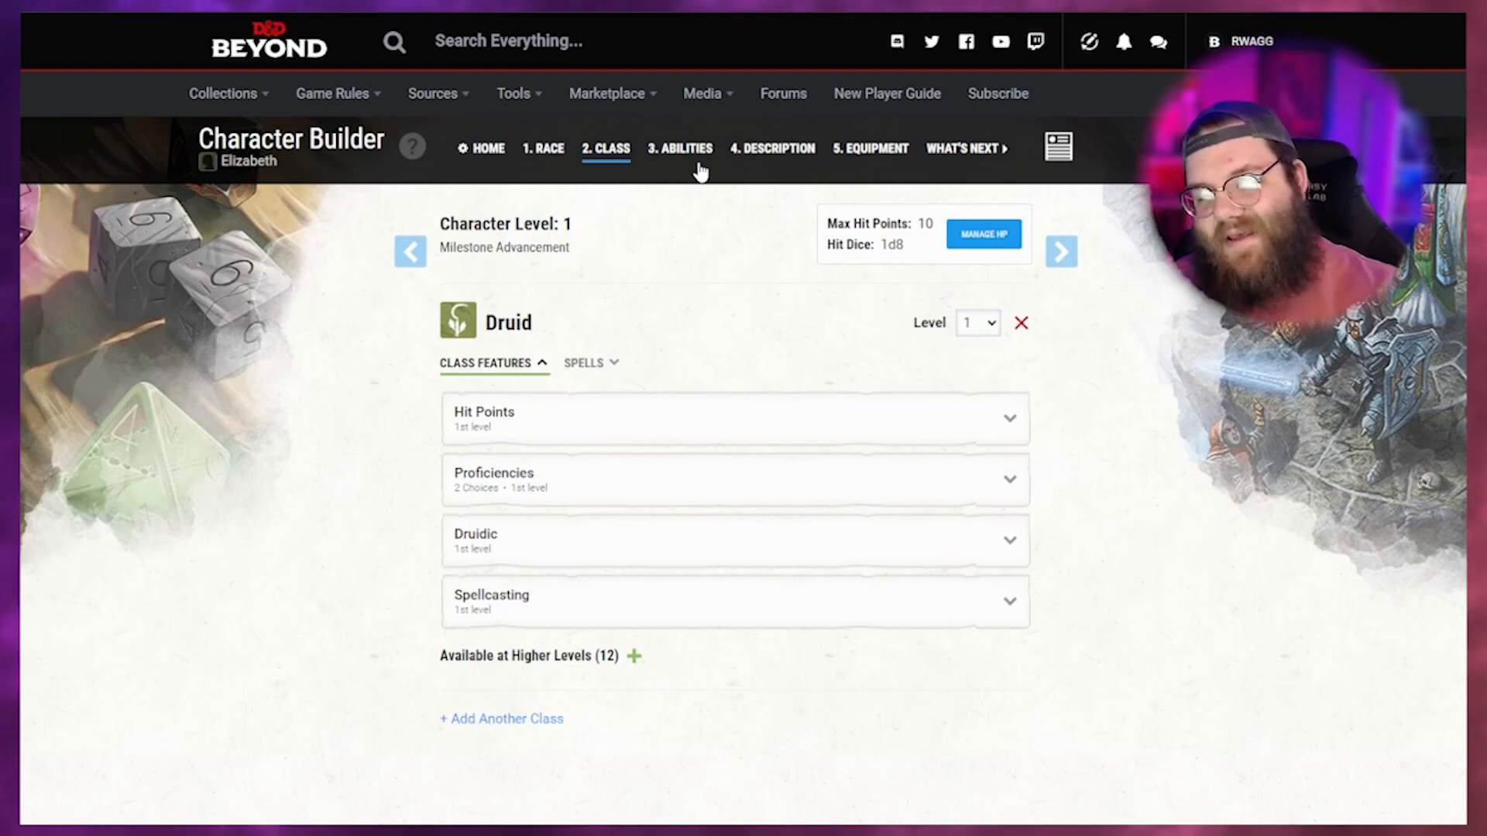
Open the character's description section and examine the Criminal / Spy background and its Criminal Contact feature.
{"action": "left_click", "coordinate": [766, 155]}
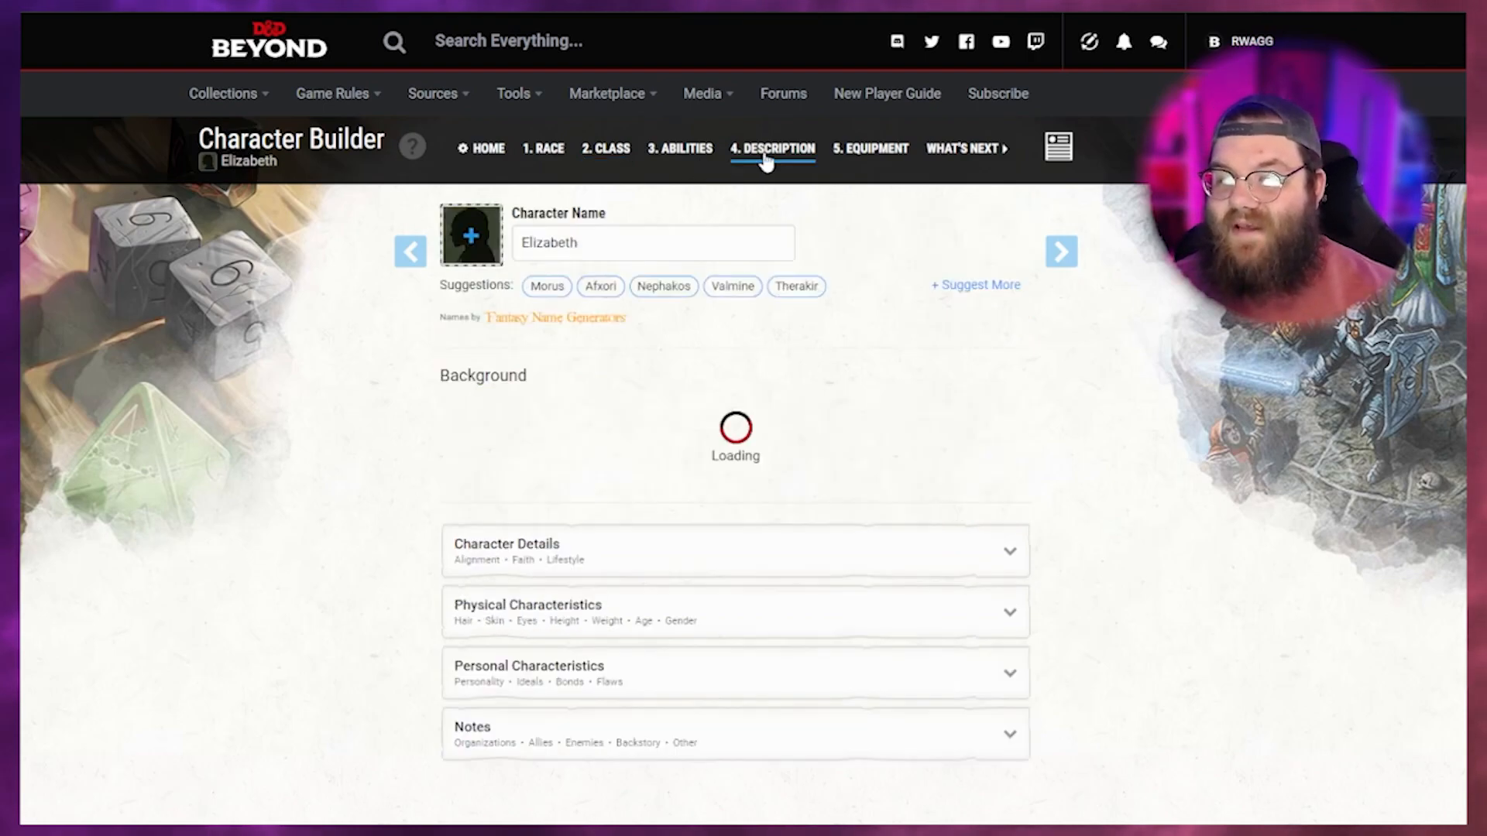
{"action": "left_click", "coordinate": [680, 254]}
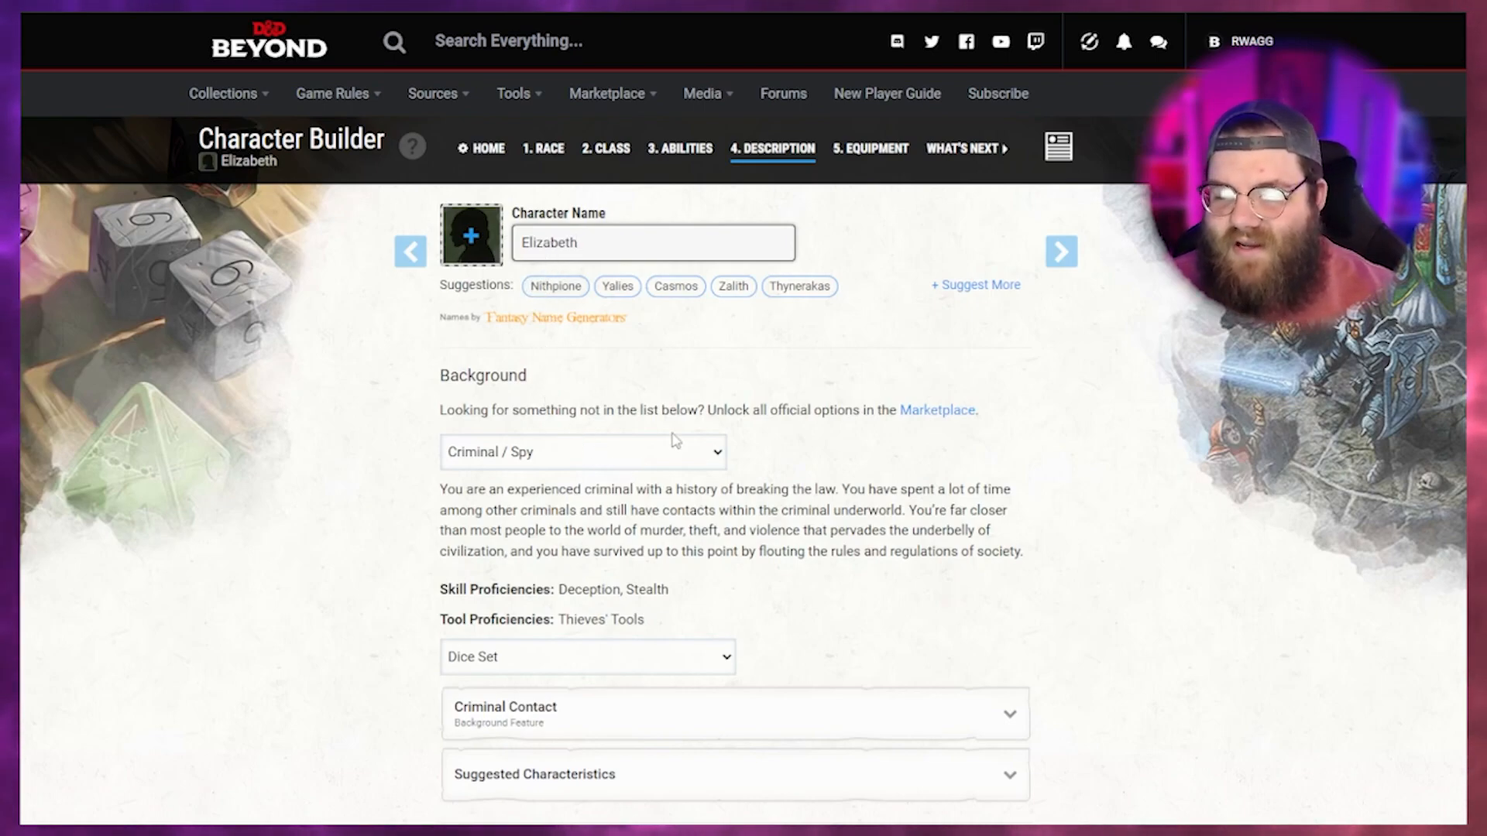
{"action": "scroll", "coordinate": [422, 464], "scroll_direction": "down", "scroll_amount": 2}
{"action": "scroll", "coordinate": [532, 465], "scroll_direction": "down", "scroll_amount": 2}
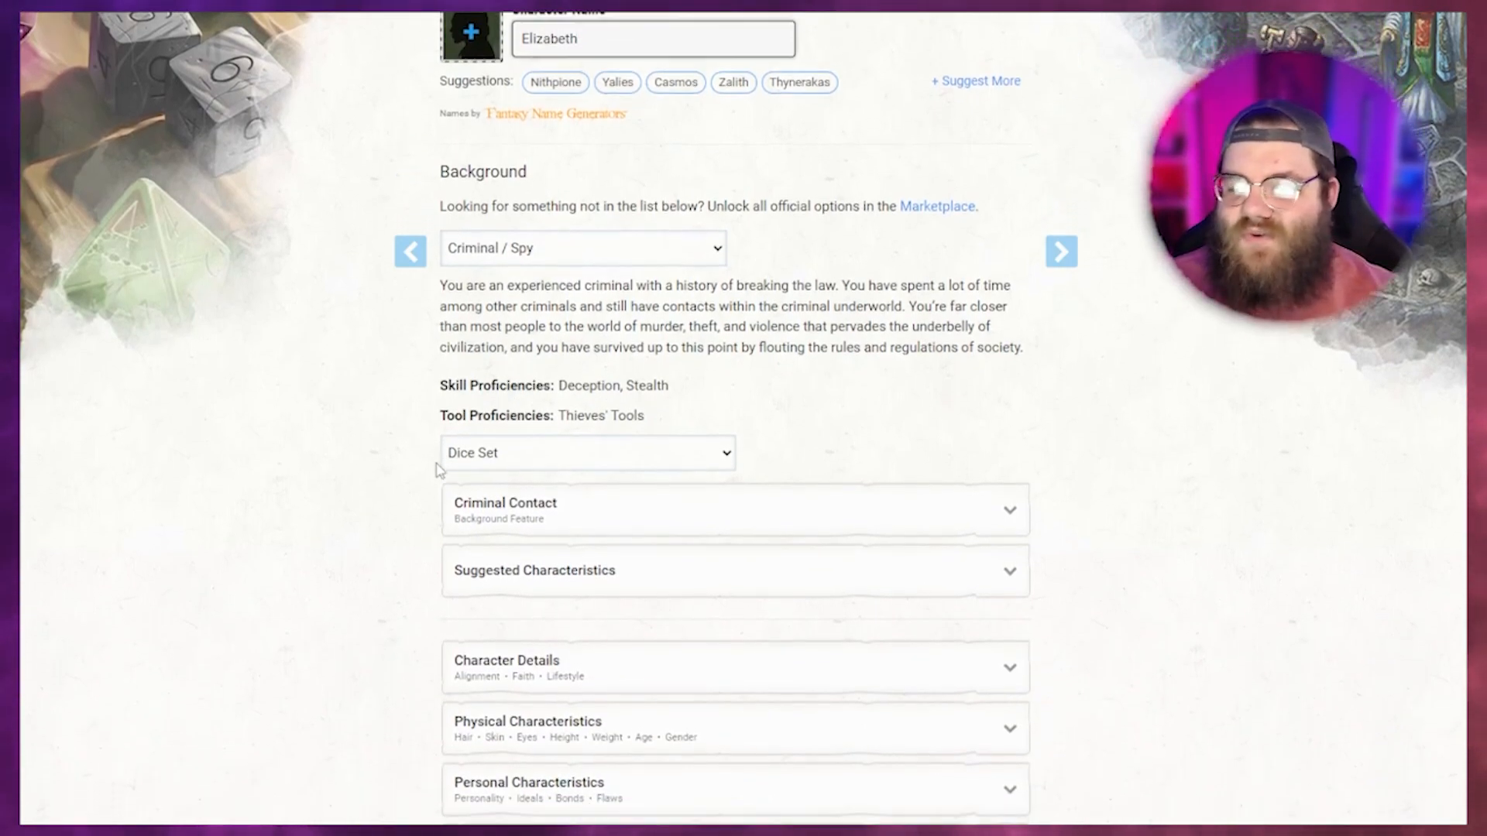
{"action": "left_click", "coordinate": [547, 378]}
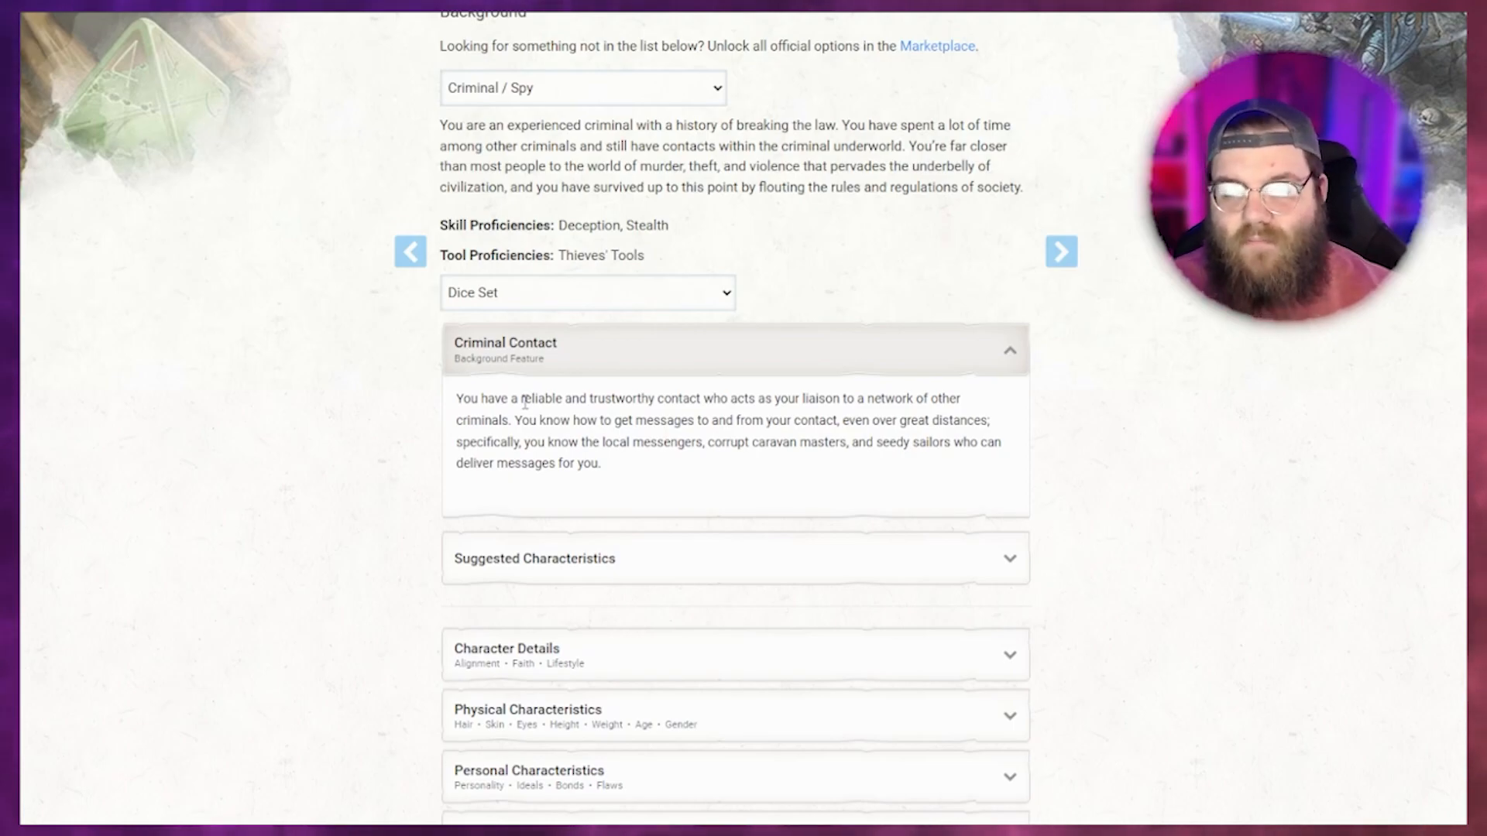
{"action": "scroll", "coordinate": [525, 402], "scroll_direction": "up", "scroll_amount": 5}
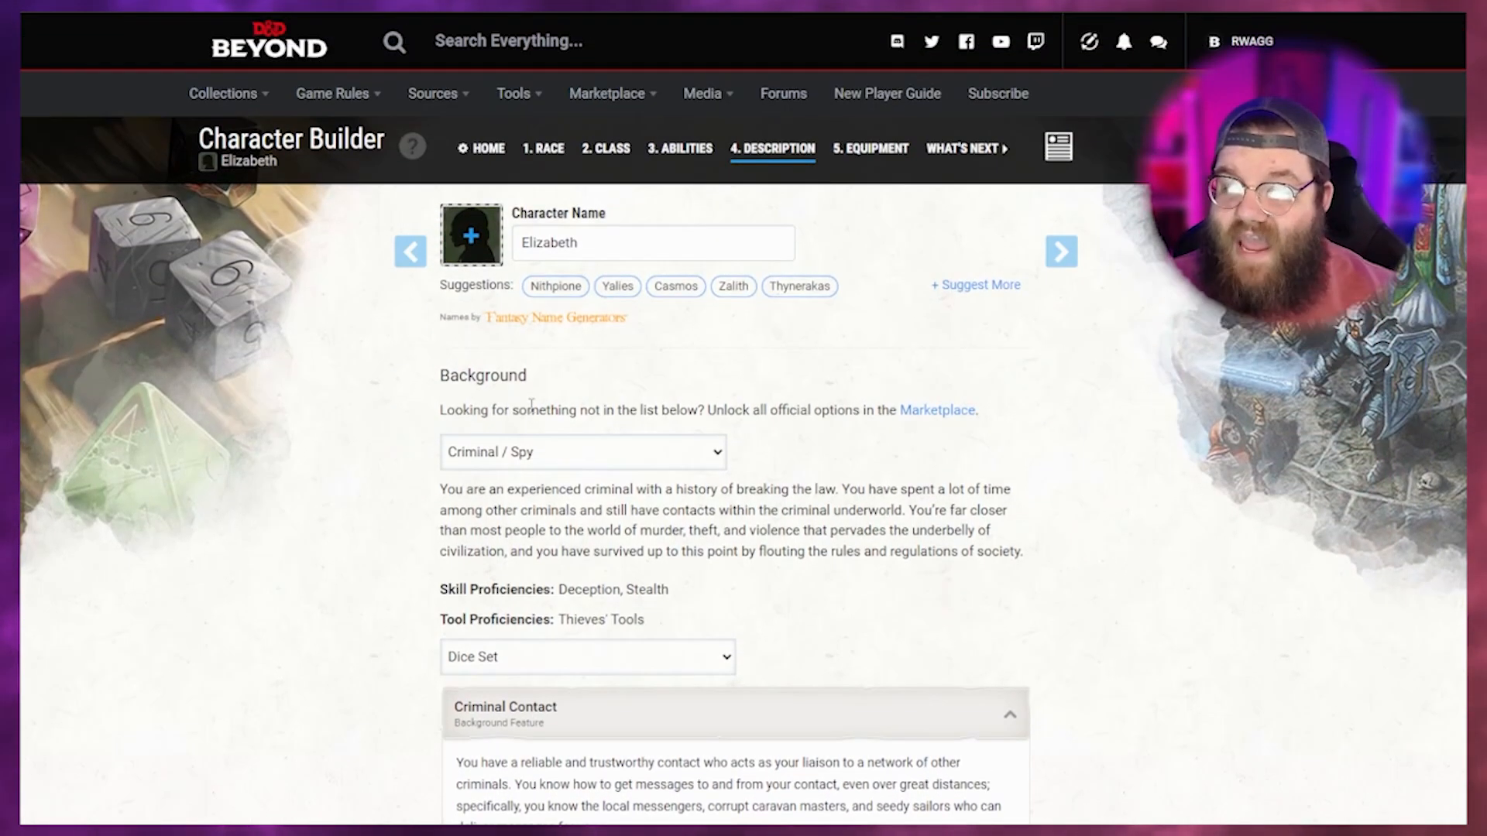
Read the Criminal / Spy background's Criminal Contact feature, collapse it, and expand the suggested characteristics.
{"action": "scroll", "coordinate": [531, 404], "scroll_direction": "down", "scroll_amount": 1}
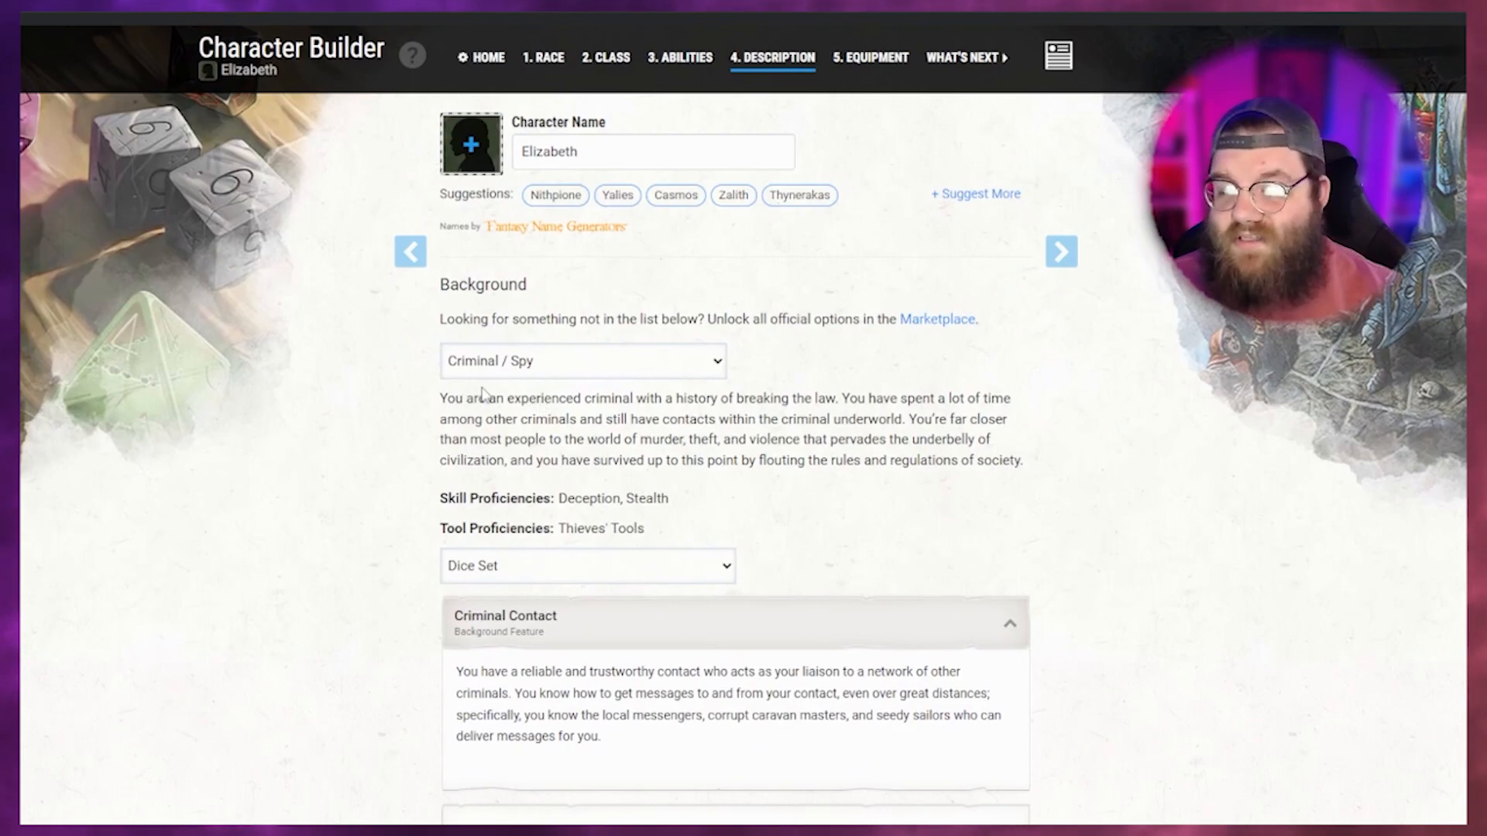
{"action": "scroll", "coordinate": [495, 391], "scroll_direction": "down", "scroll_amount": 2}
{"action": "scroll", "coordinate": [507, 391], "scroll_direction": "down", "scroll_amount": 1}
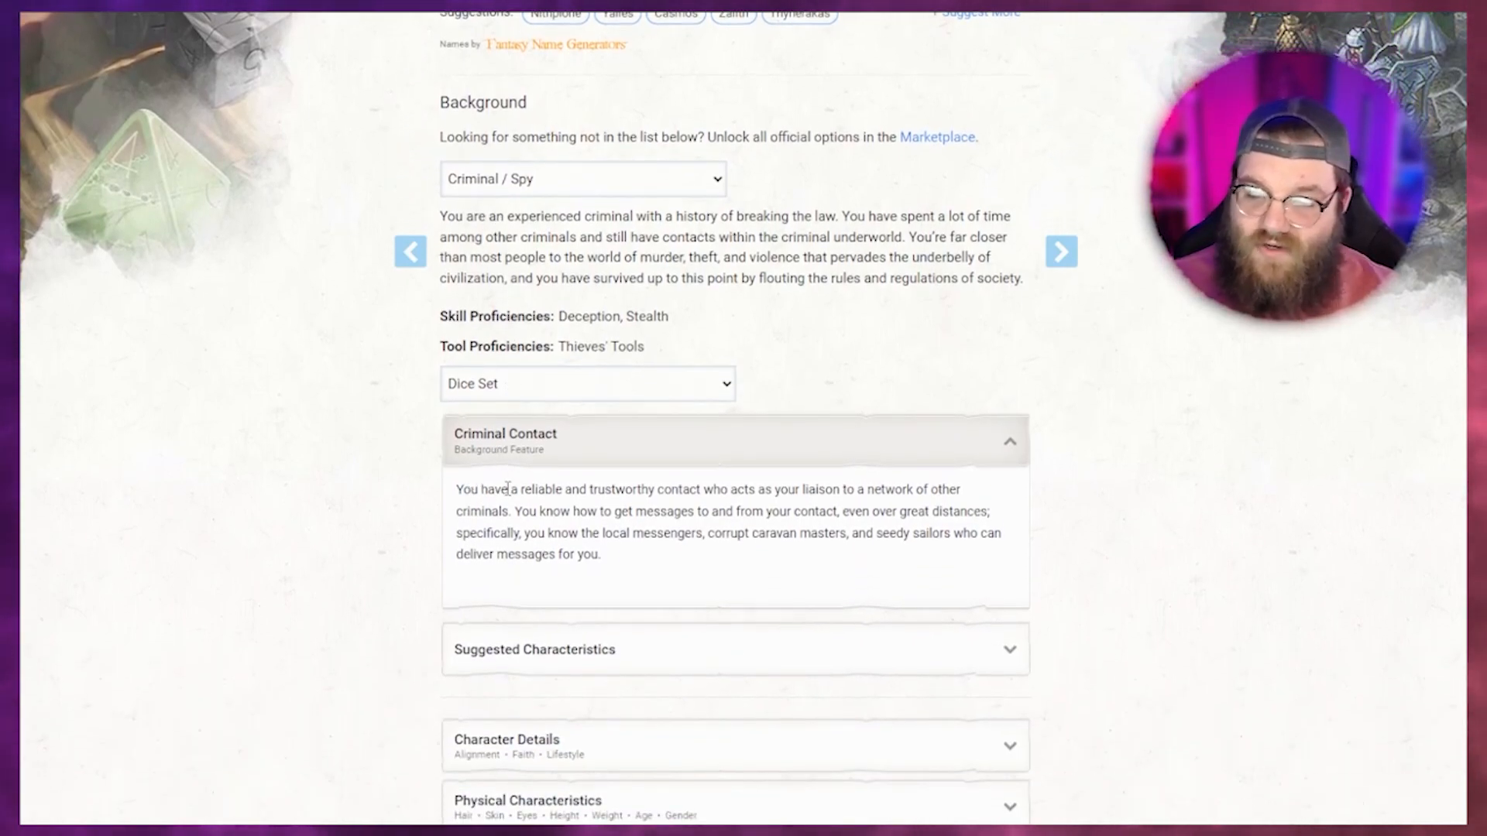
{"action": "left_click_drag", "start_coordinate": [457, 489], "coordinate": [664, 565]}
{"action": "left_click", "coordinate": [664, 565]}
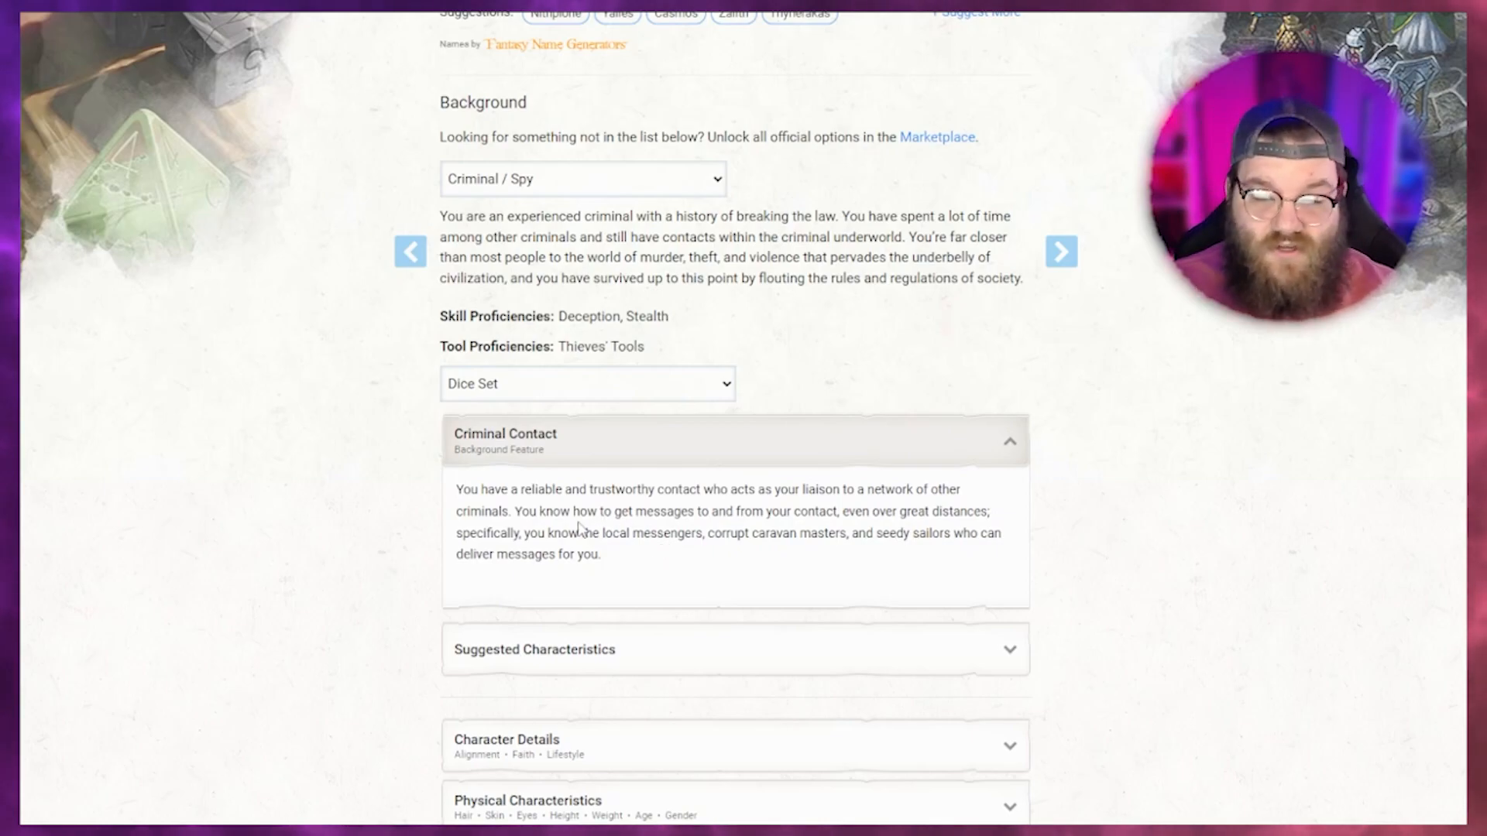
{"action": "left_click", "coordinate": [591, 436]}
{"action": "left_click", "coordinate": [606, 496]}
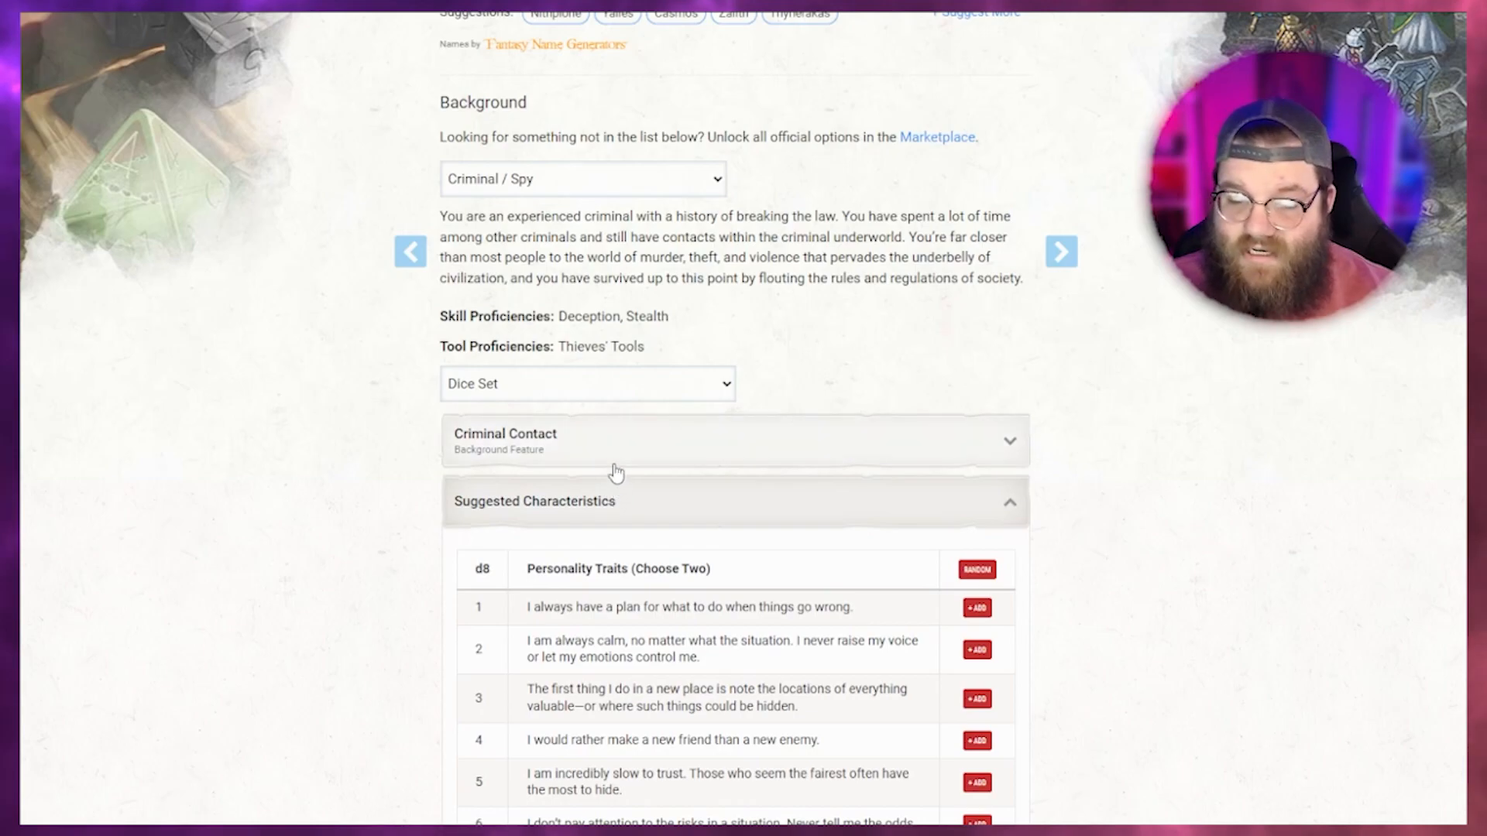
Read through the suggested personality traits for the Criminal / Spy background, from which two are chosen.
{"action": "scroll", "coordinate": [616, 488], "scroll_direction": "down", "scroll_amount": 3}
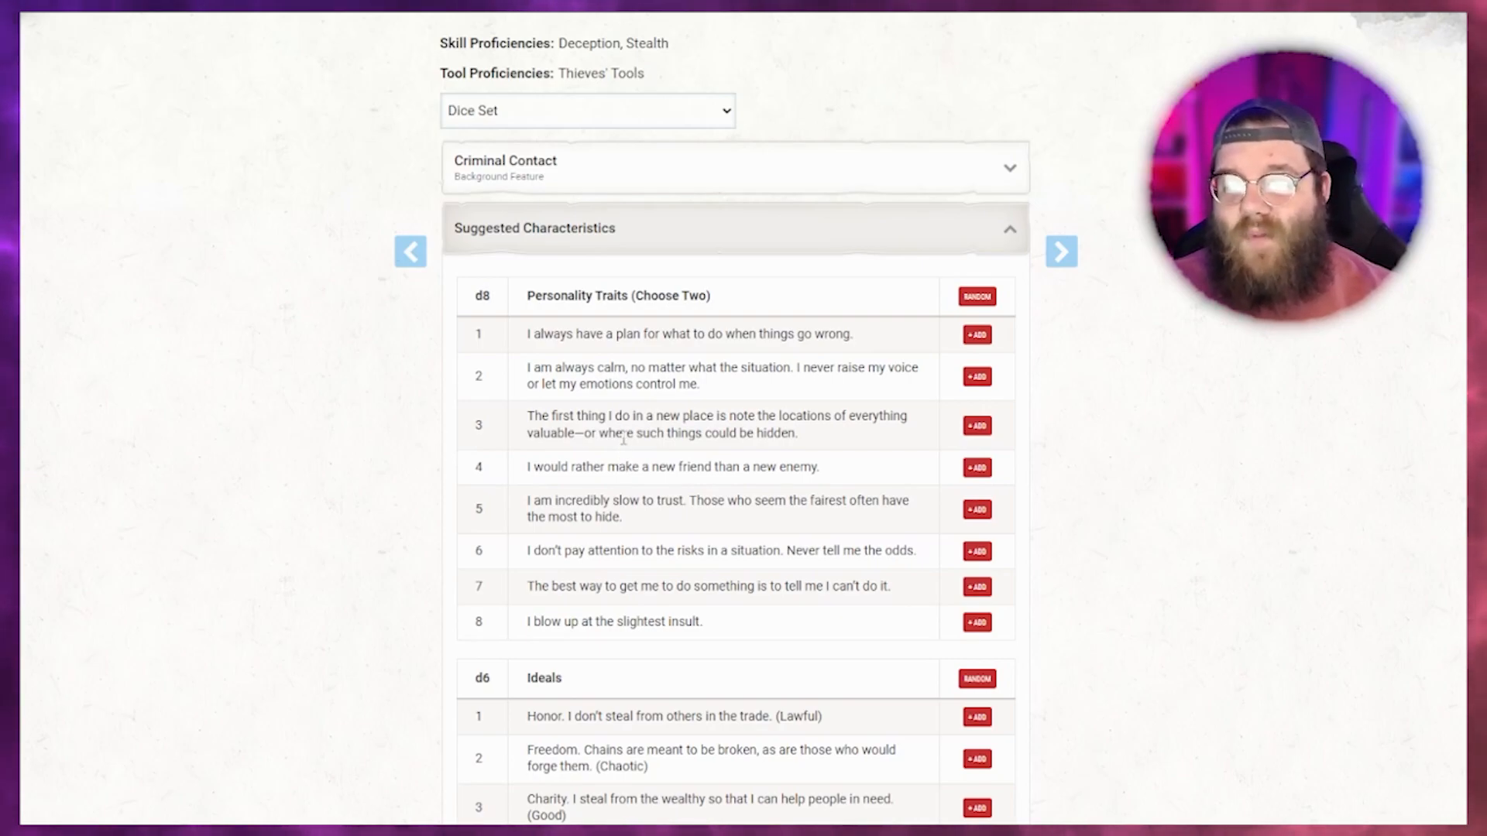
{"action": "triple_click", "coordinate": [614, 364]}
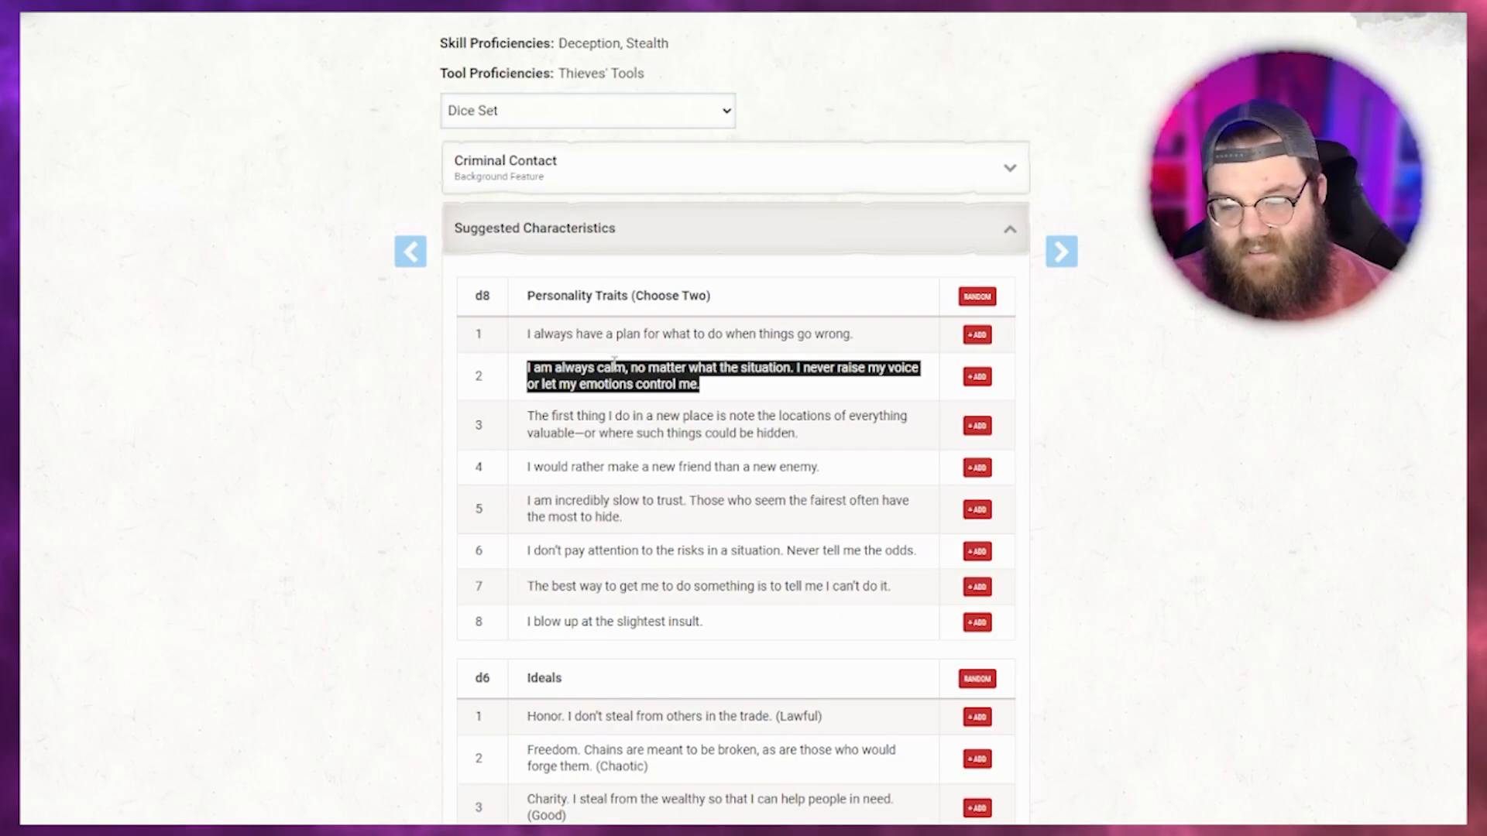
{"action": "triple_click", "coordinate": [633, 412]}
{"action": "left_click", "coordinate": [634, 461]}
{"action": "triple_click", "coordinate": [634, 464]}
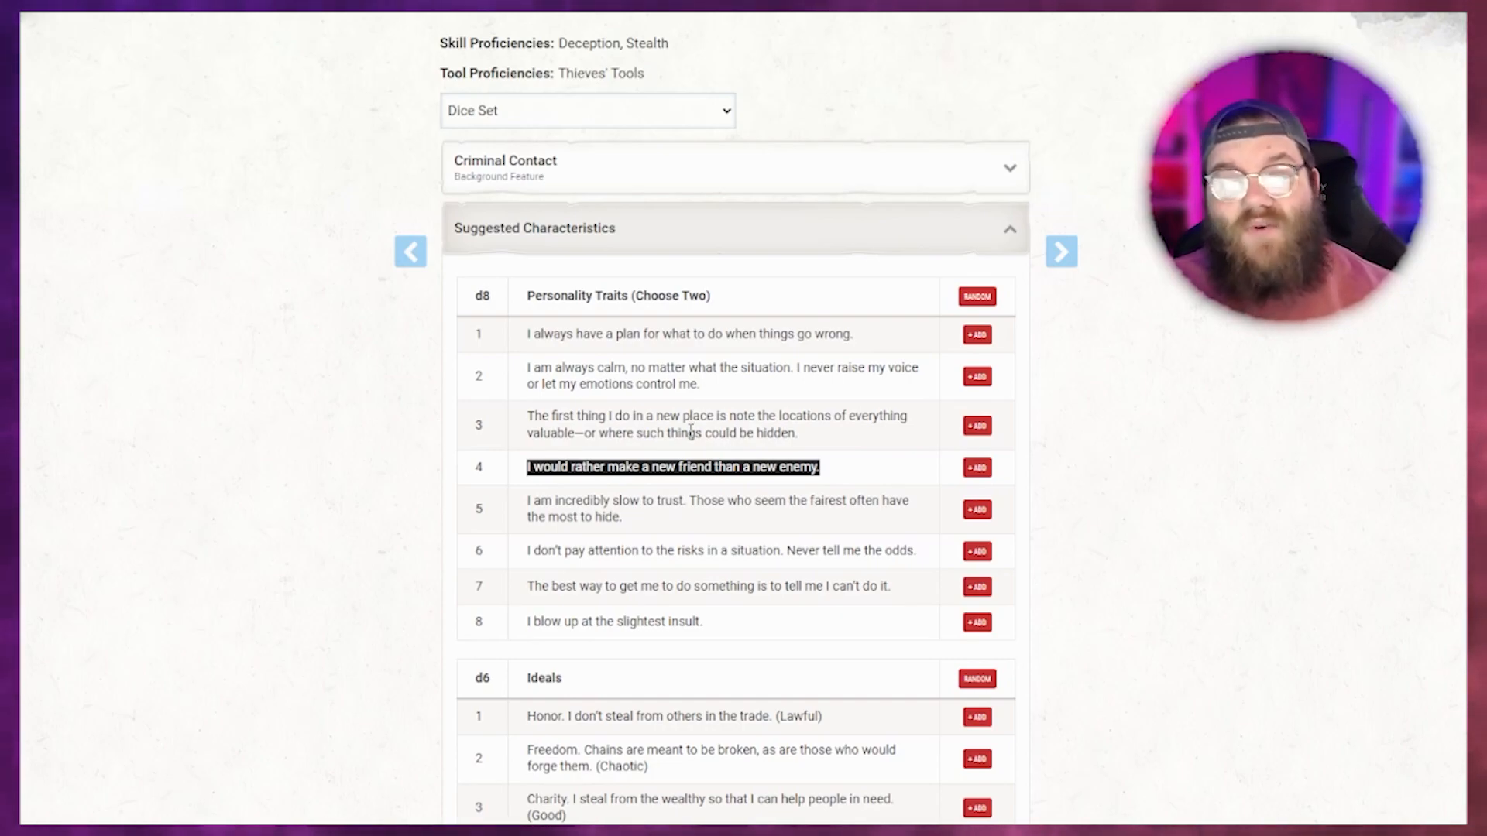
{"action": "left_click", "coordinate": [747, 358]}
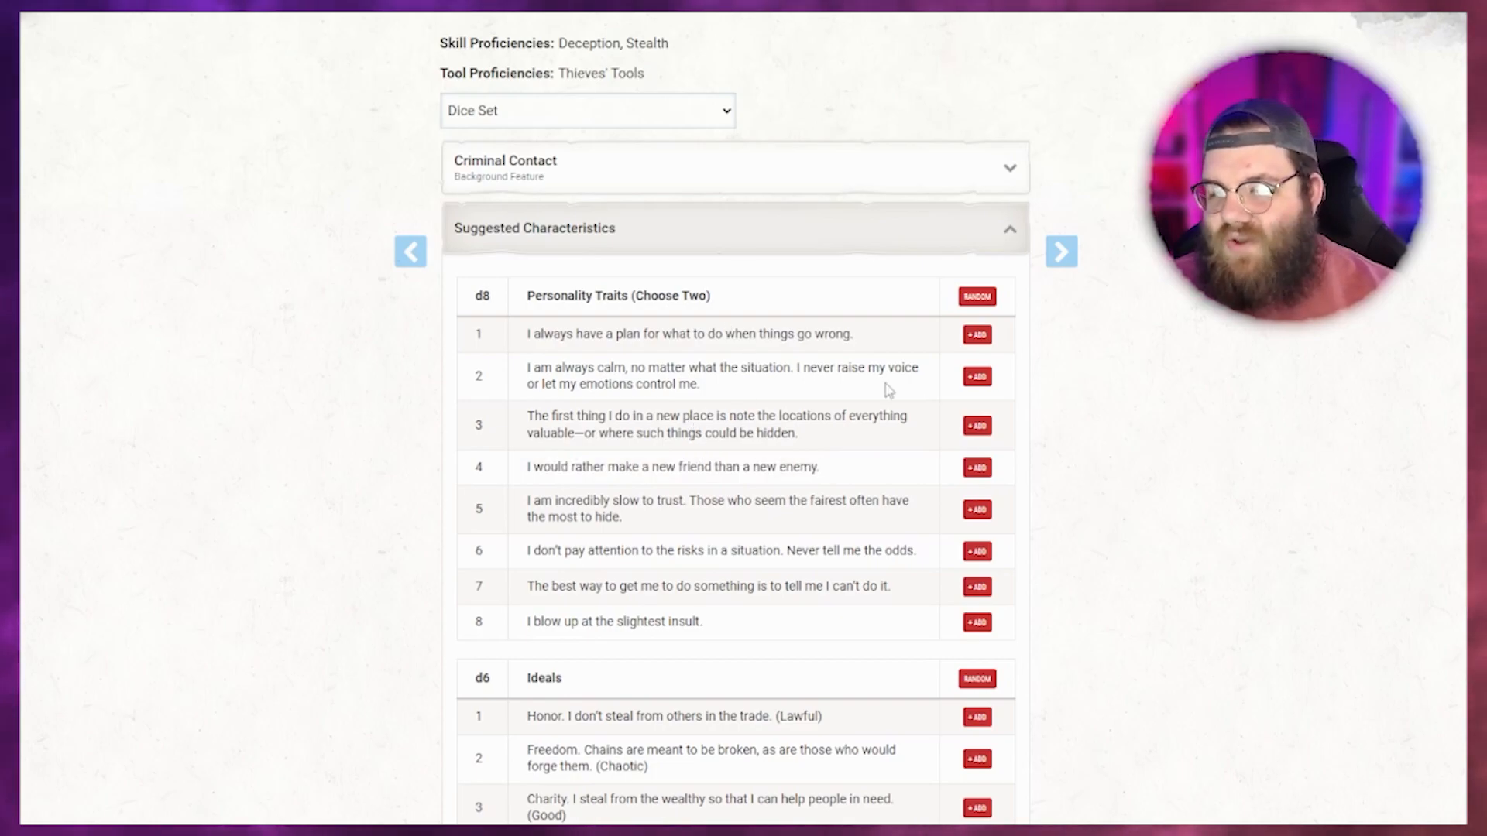
Look over the suggested ideals, bonds and flaws tables of the background.
{"action": "scroll", "coordinate": [881, 438], "scroll_direction": "down", "scroll_amount": 5}
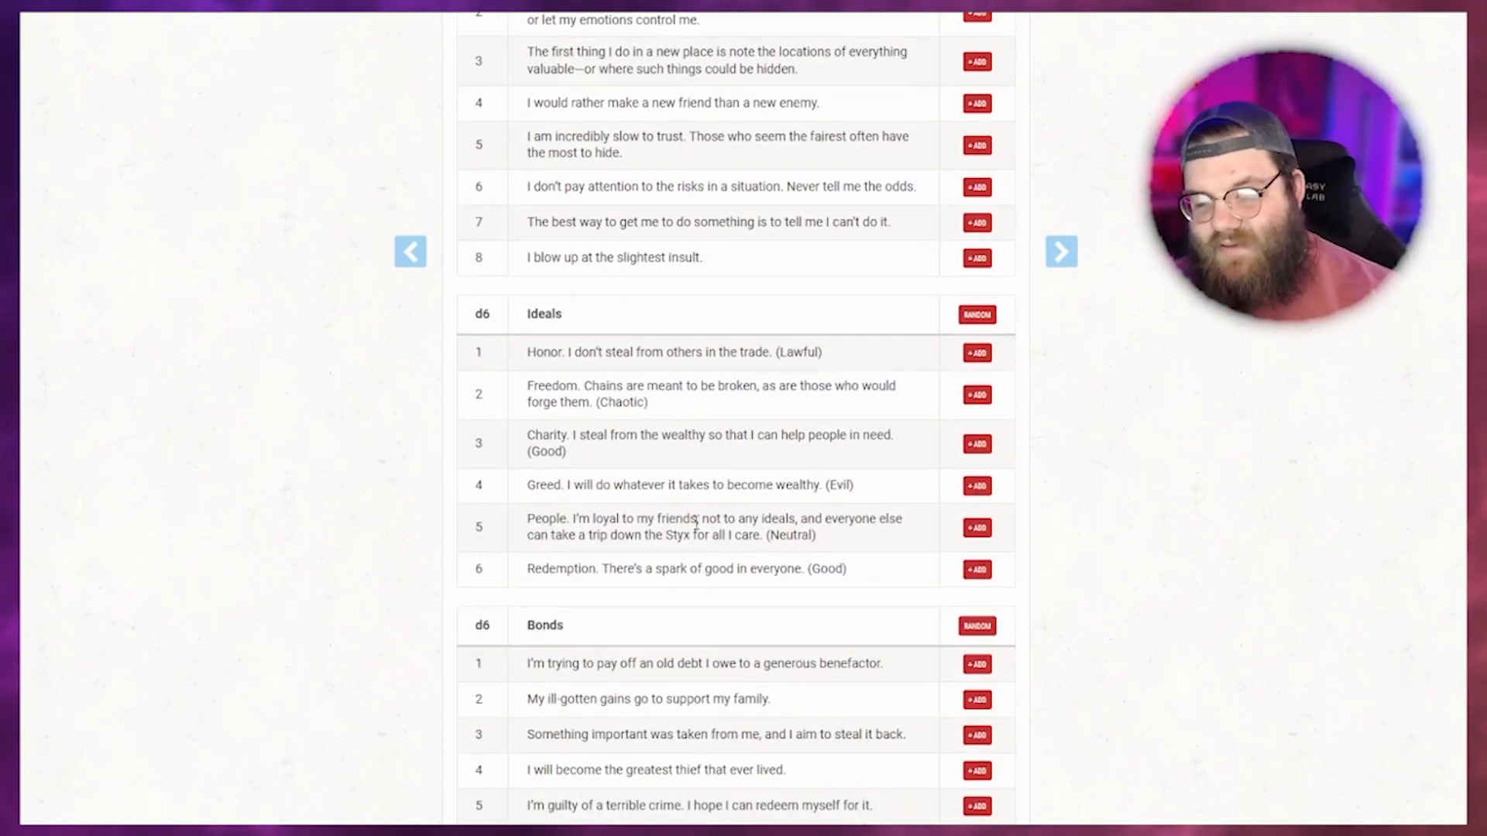
{"action": "scroll", "coordinate": [693, 525], "scroll_direction": "down", "scroll_amount": 7}
{"action": "scroll", "coordinate": [730, 548], "scroll_direction": "up", "scroll_amount": 13}
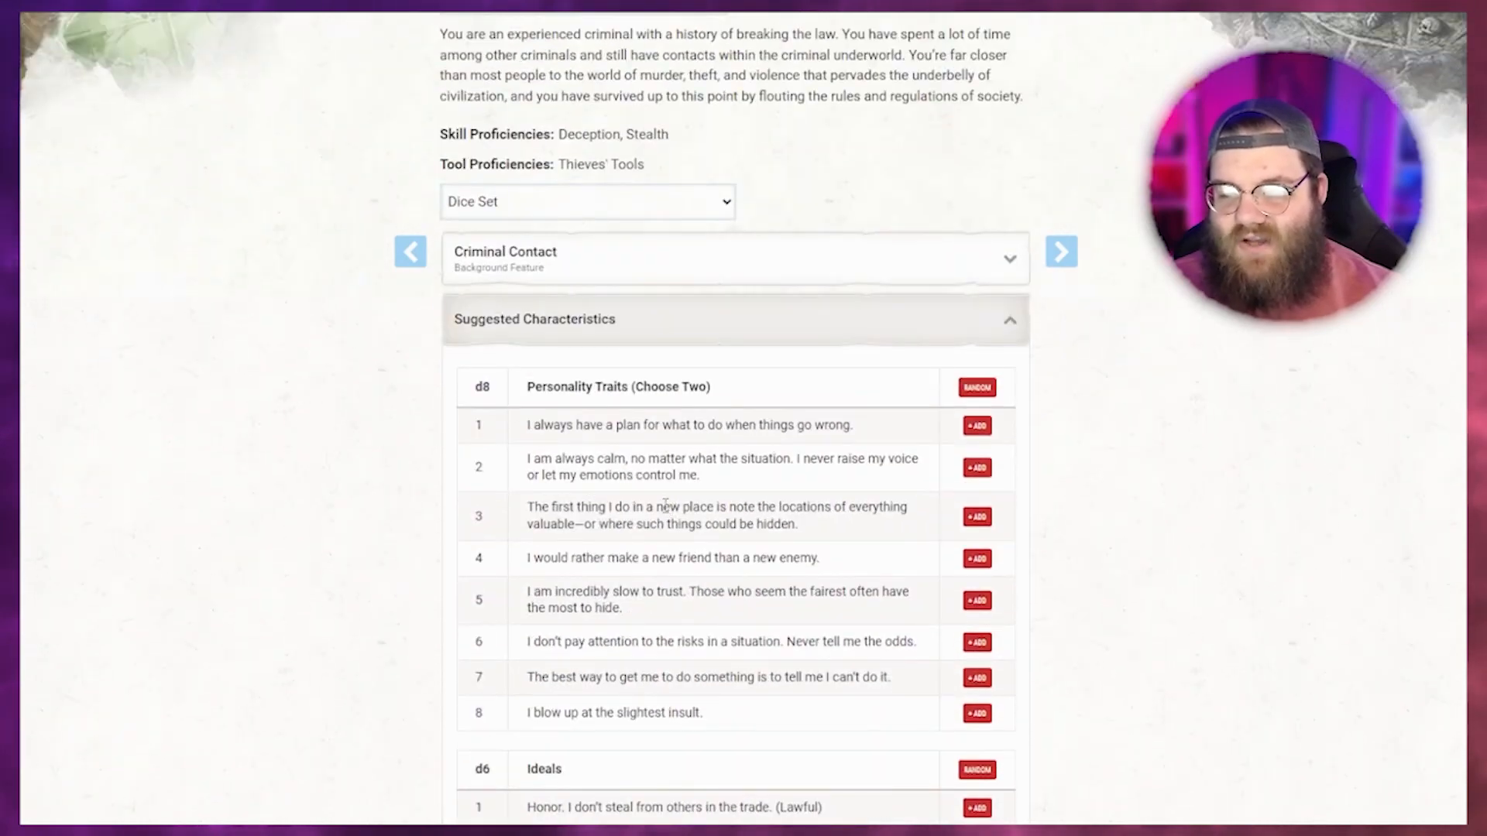
{"action": "scroll", "coordinate": [637, 465], "scroll_direction": "down", "scroll_amount": 2}
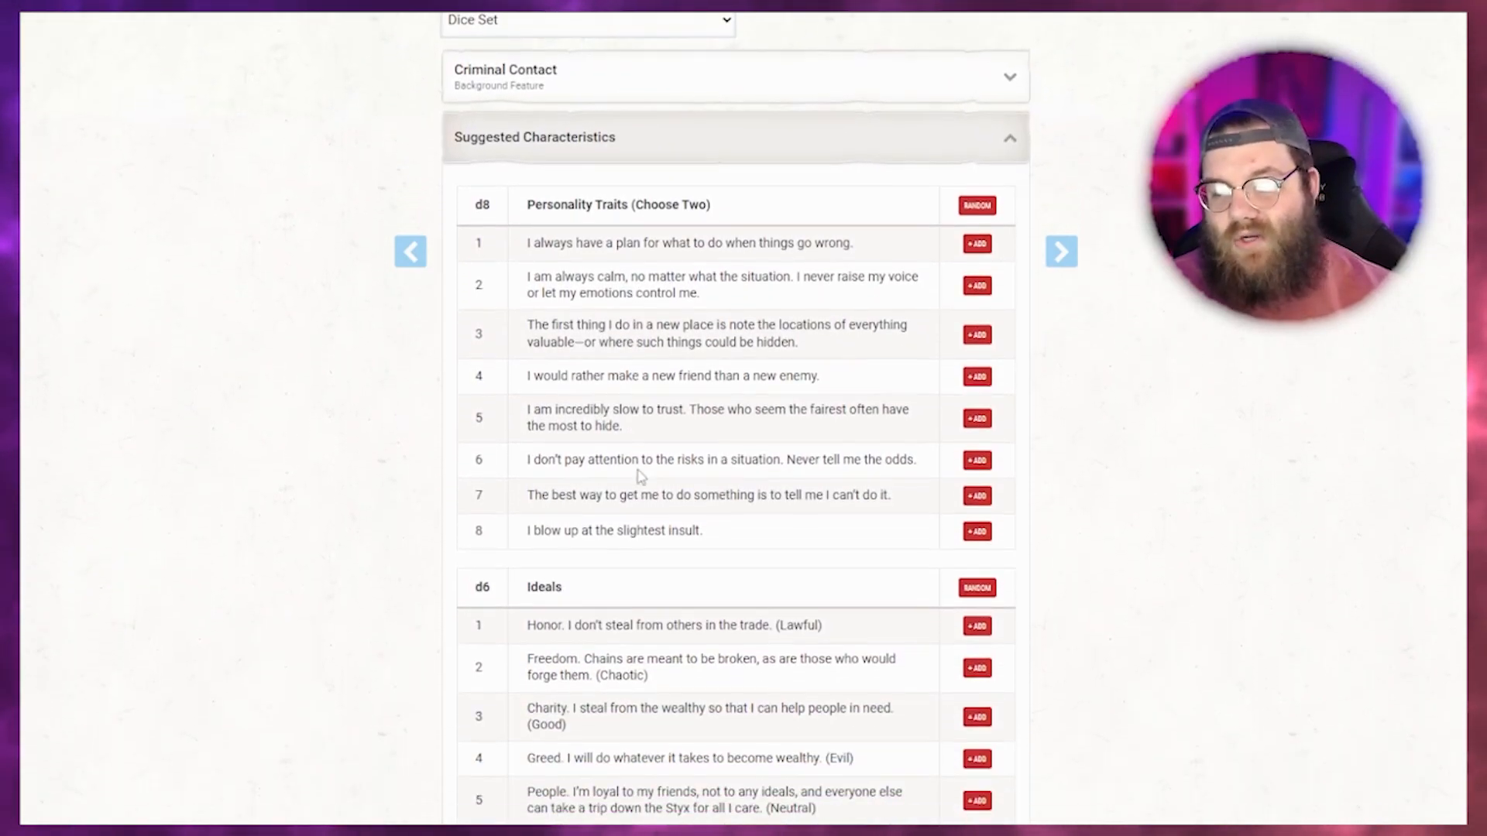
{"action": "scroll", "coordinate": [591, 657], "scroll_direction": "down", "scroll_amount": 2}
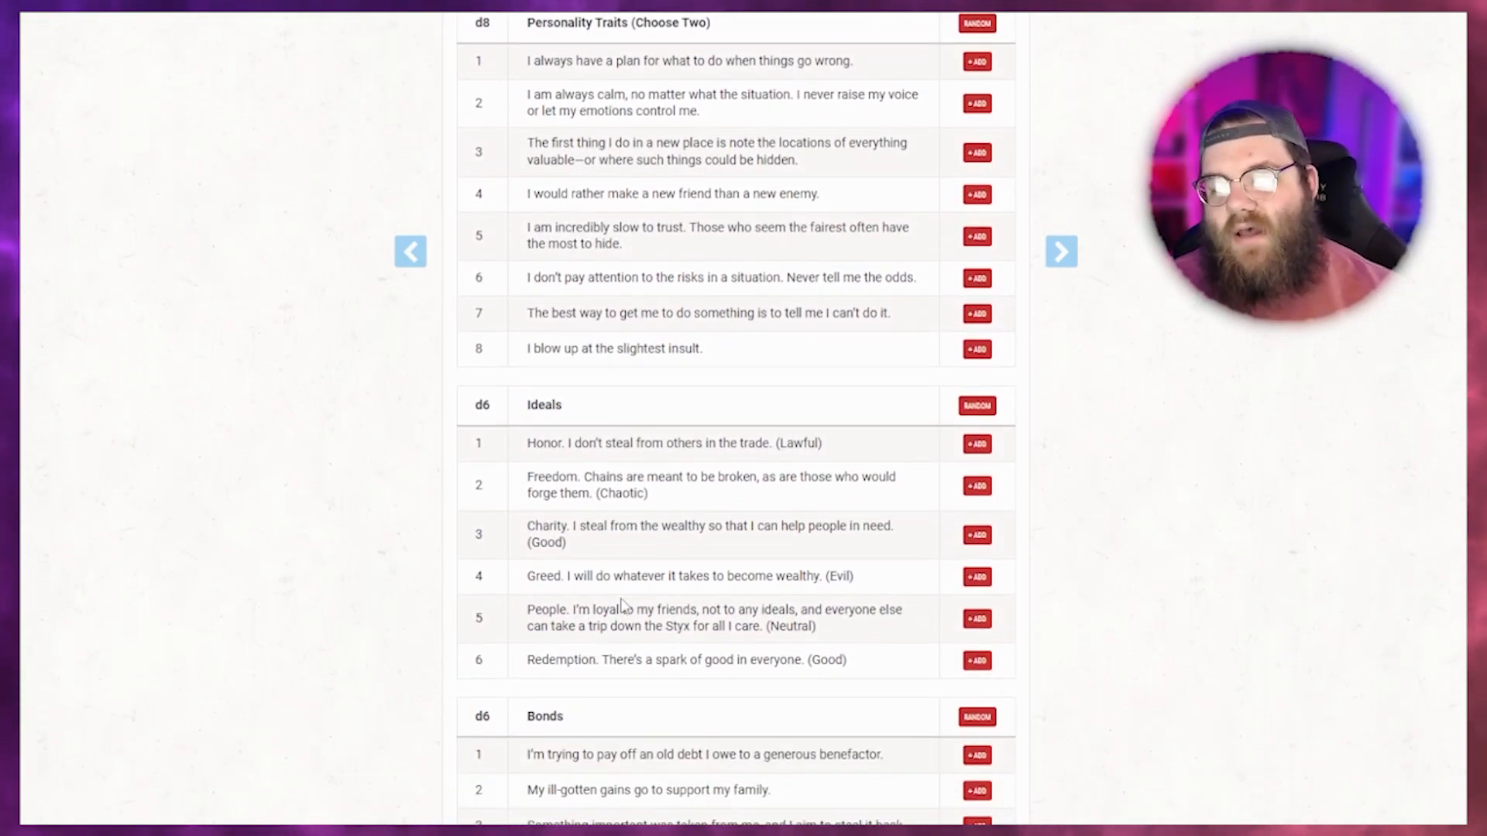
{"action": "scroll", "coordinate": [620, 604], "scroll_direction": "down", "scroll_amount": 3}
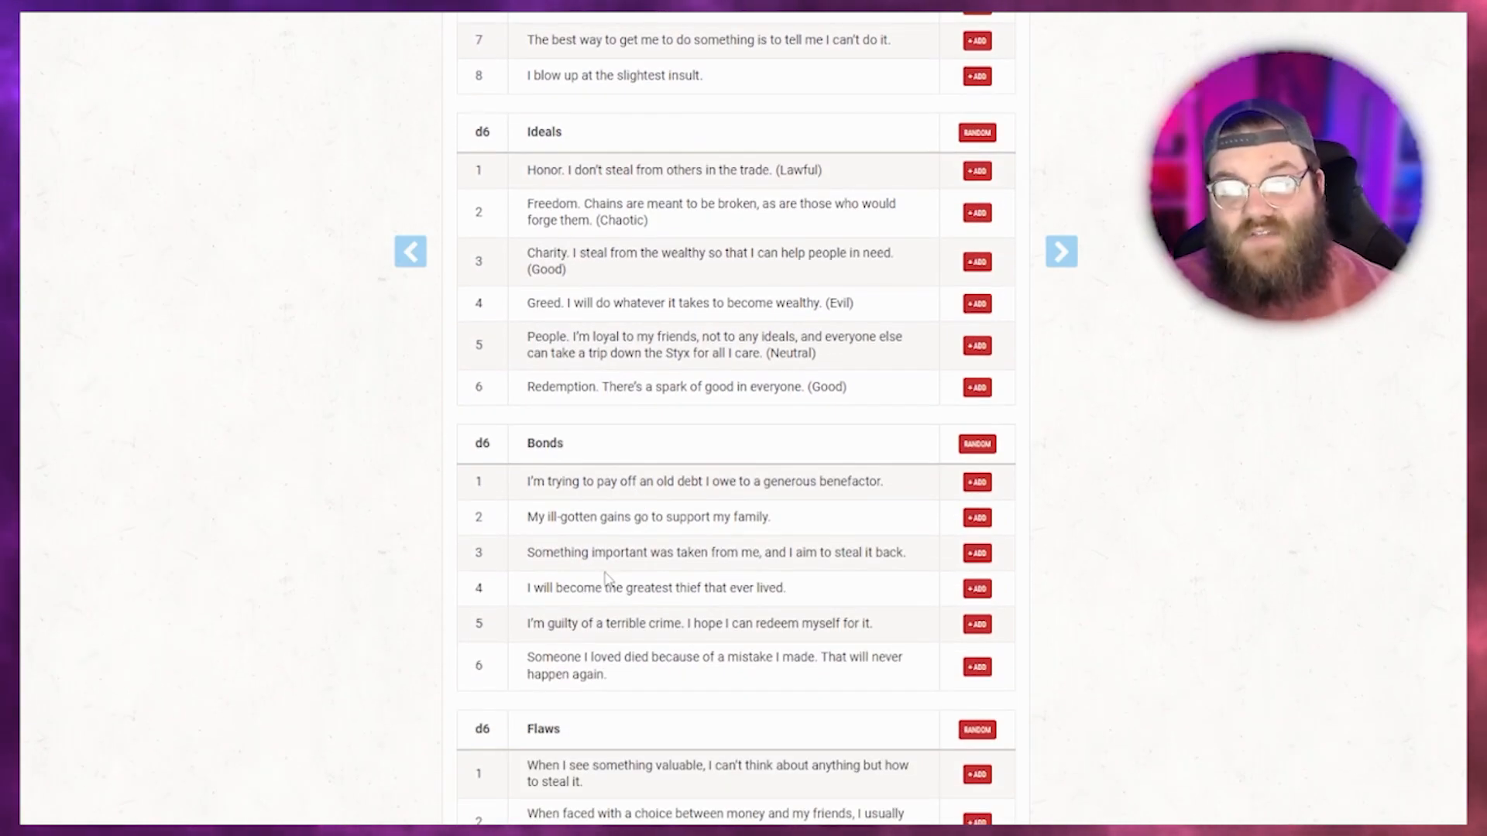
{"action": "scroll", "coordinate": [606, 577], "scroll_direction": "down", "scroll_amount": 3}
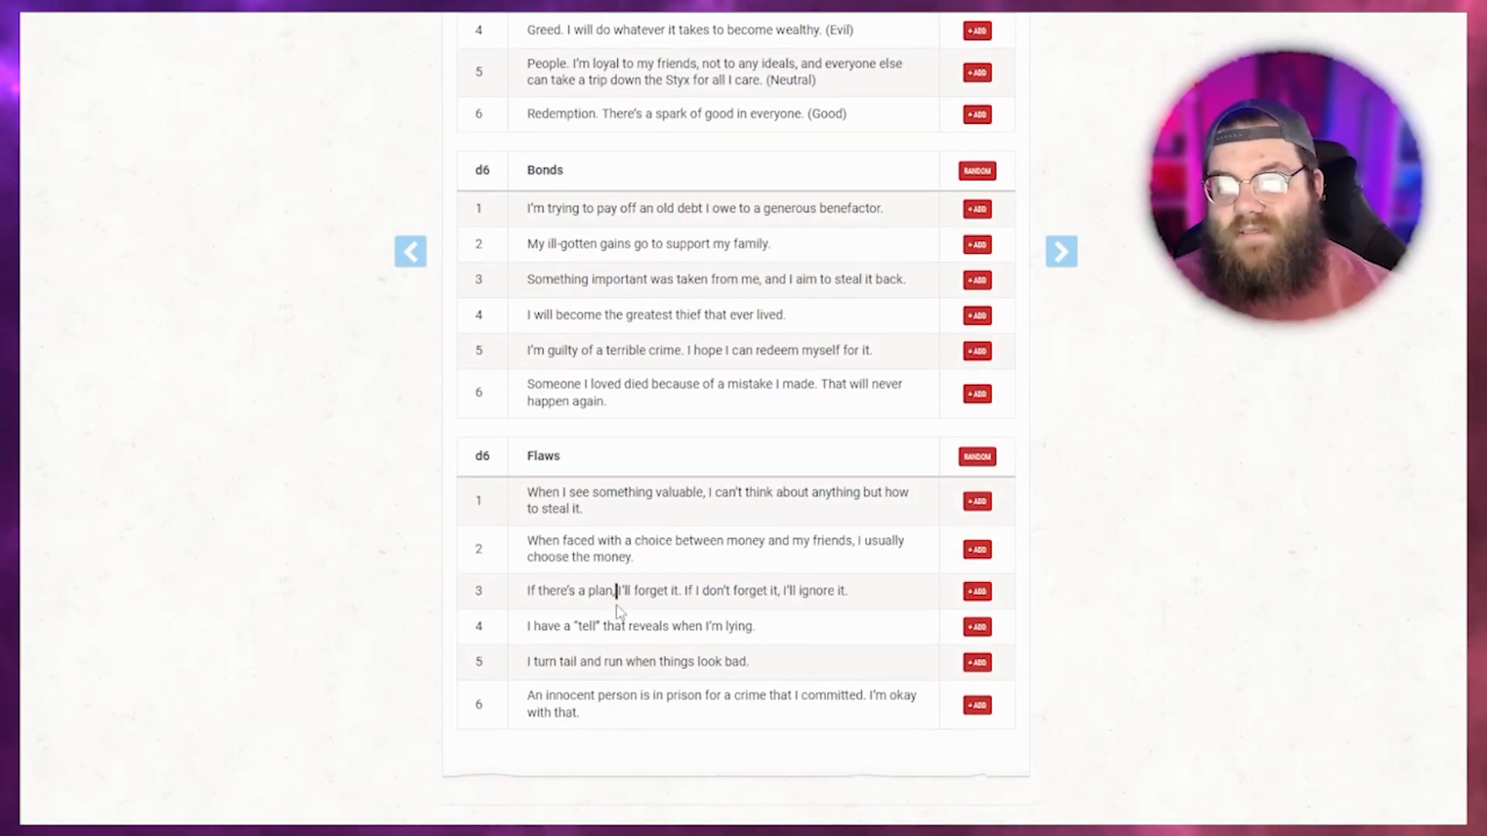
{"action": "scroll", "coordinate": [617, 604], "scroll_direction": "up", "scroll_amount": 2}
{"action": "scroll", "coordinate": [617, 607], "scroll_direction": "down", "scroll_amount": 3}
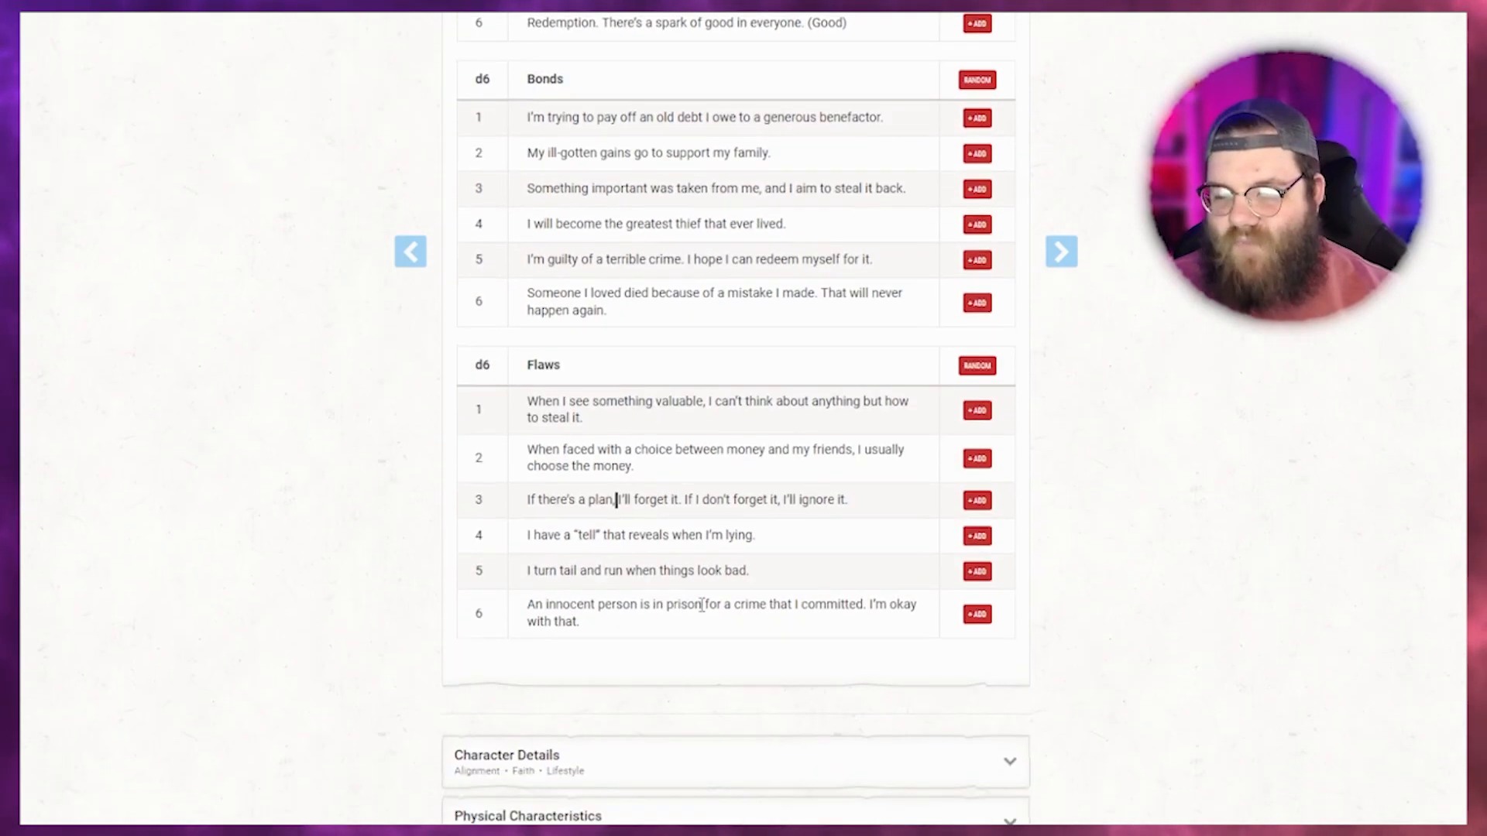
Add personality traits 4, "I would rather make a new friend than a new enemy," and 6, about never being told the odds.
{"action": "scroll", "coordinate": [668, 521], "scroll_direction": "up", "scroll_amount": 10}
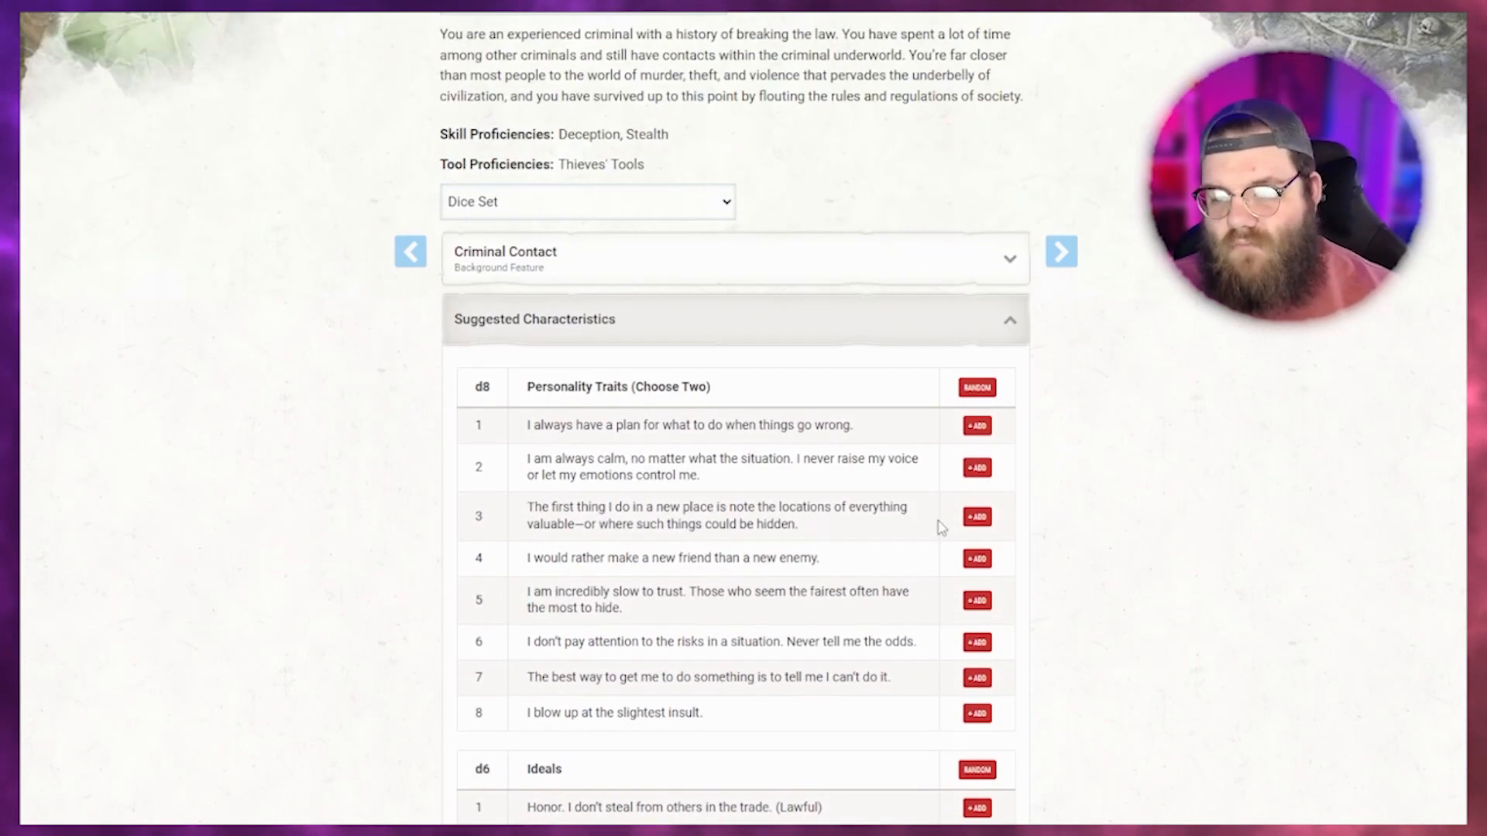
{"action": "left_click", "coordinate": [974, 566]}
{"action": "scroll", "coordinate": [964, 618], "scroll_direction": "down", "scroll_amount": 1}
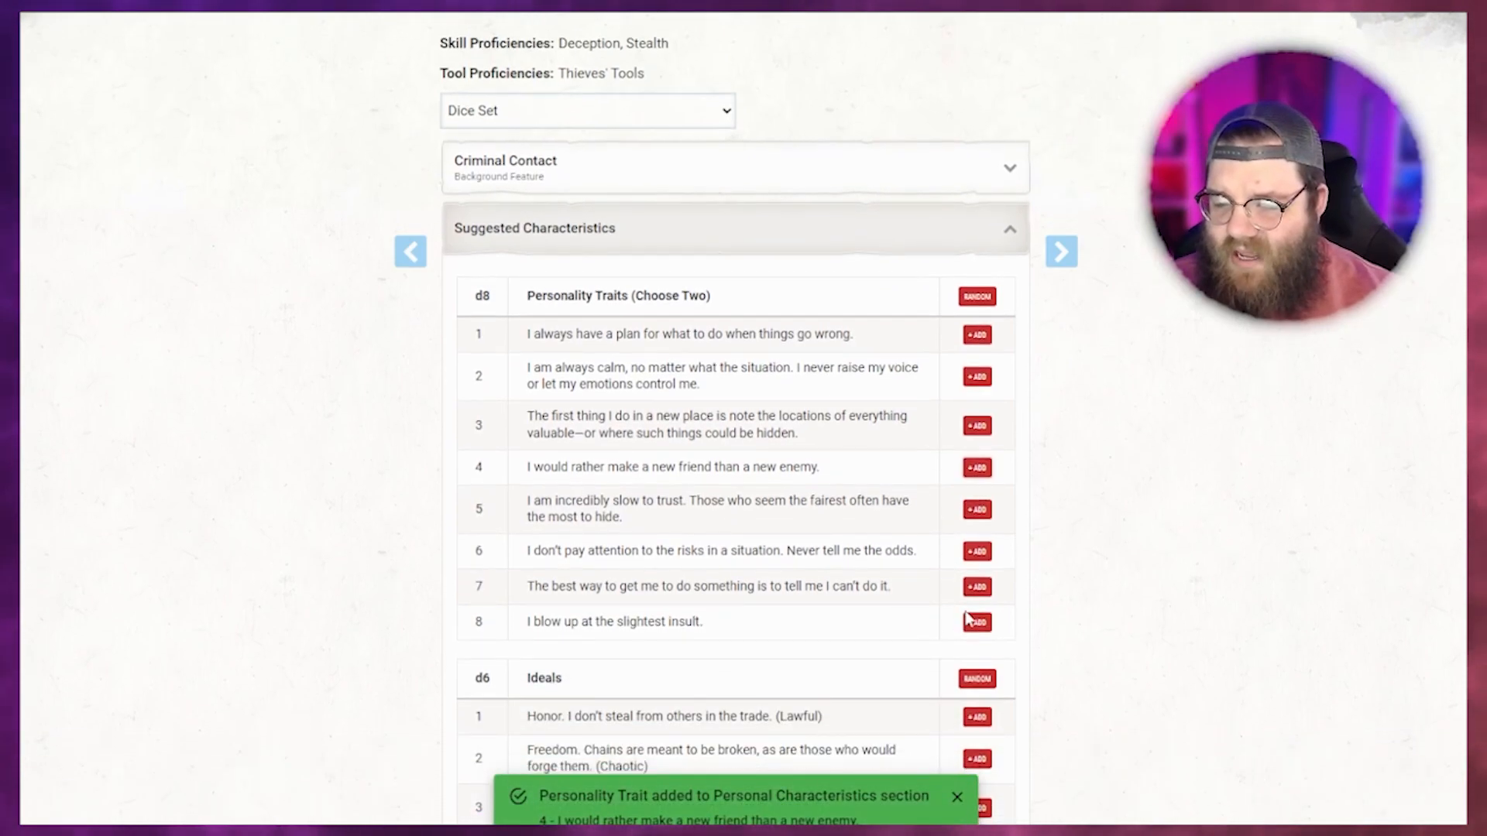
{"action": "left_click", "coordinate": [977, 552]}
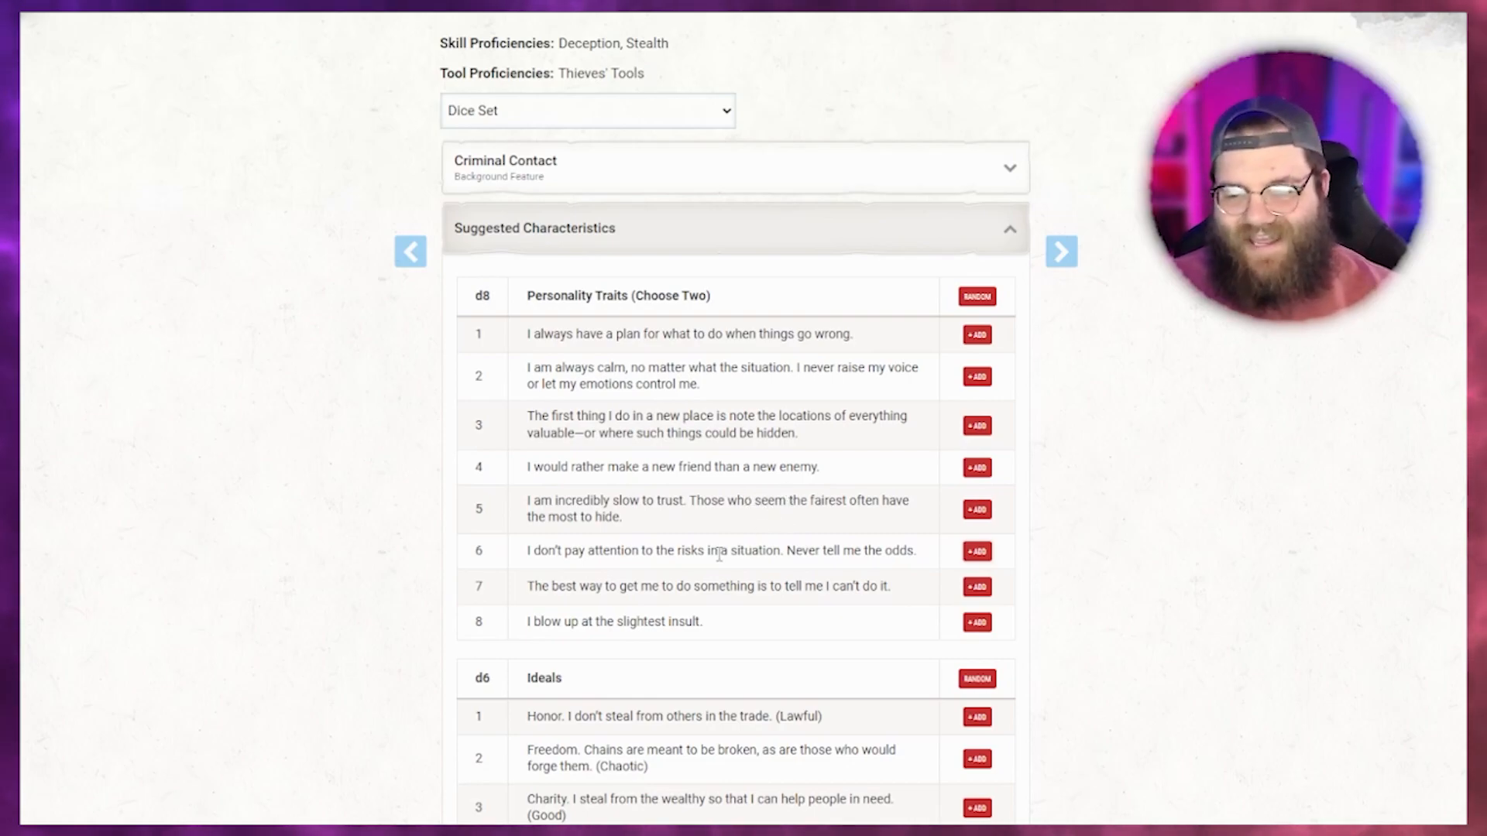
Compare the suggested ideals and add ideal 2, Freedom (Chaotic), to the personal characteristics.
{"action": "scroll", "coordinate": [722, 551], "scroll_direction": "down", "scroll_amount": 2}
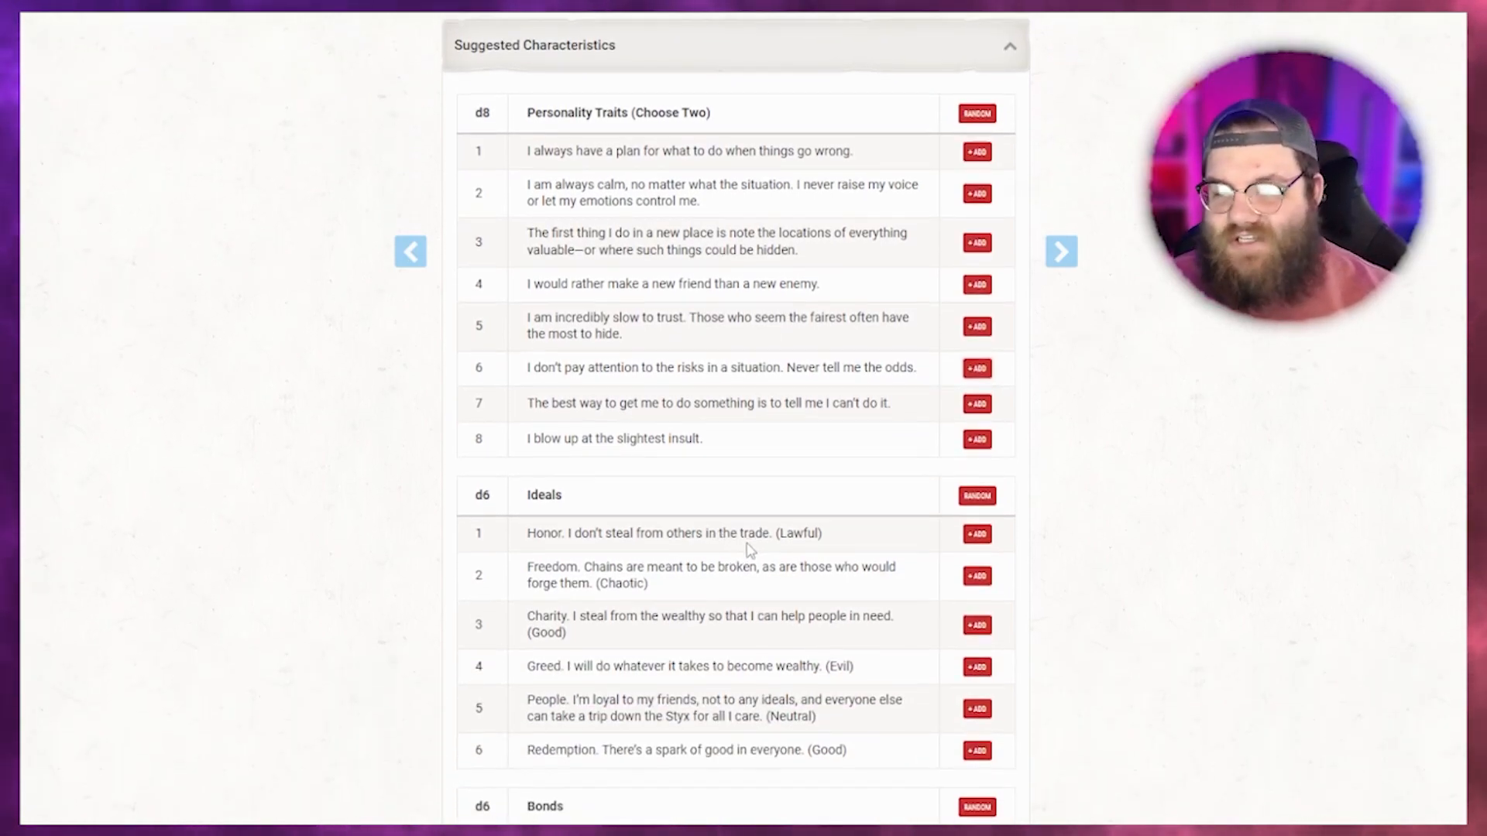
{"action": "scroll", "coordinate": [751, 548], "scroll_direction": "down", "scroll_amount": 2}
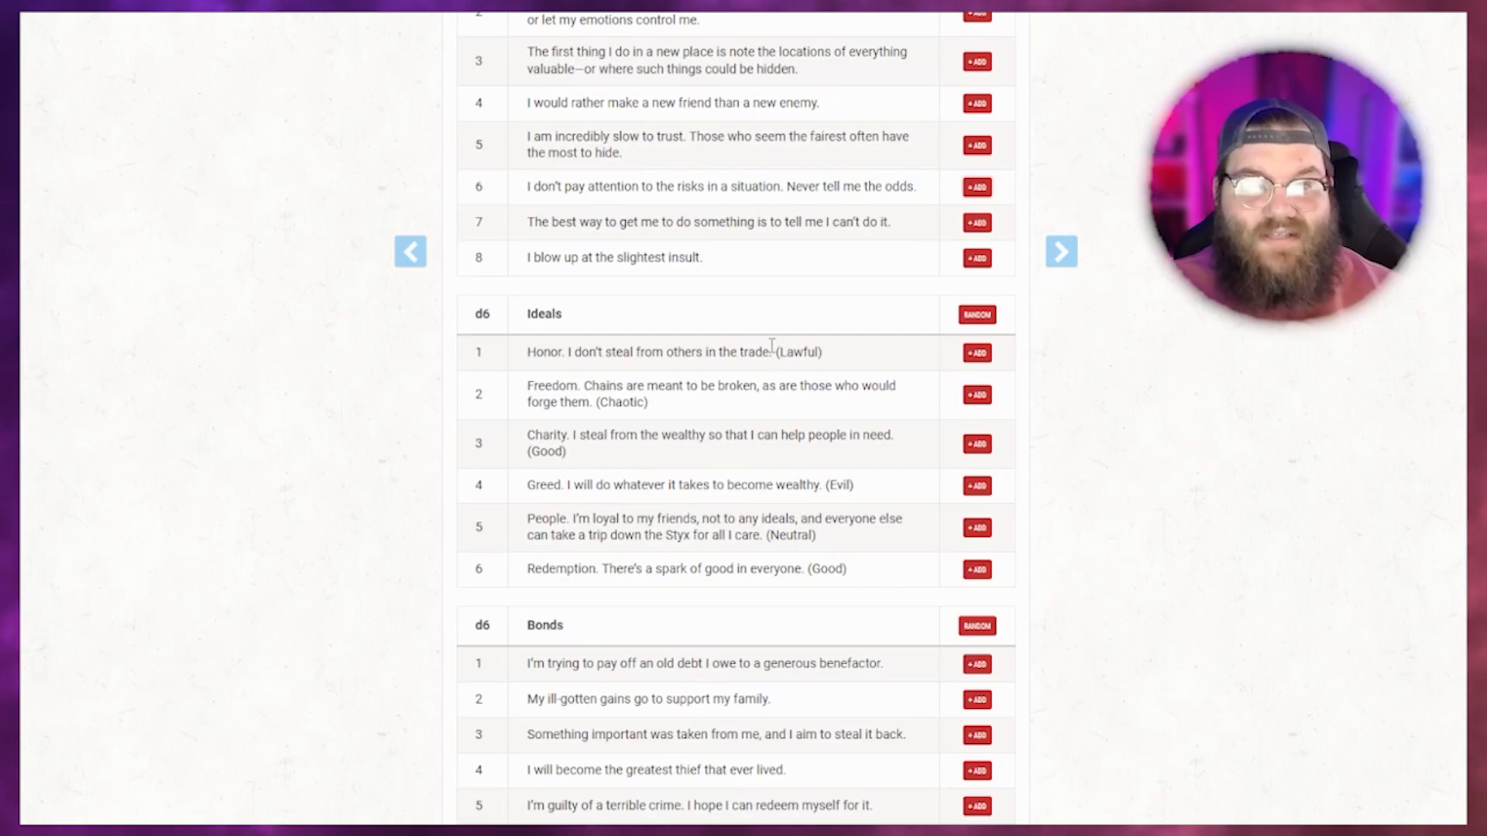
{"action": "triple_click", "coordinate": [646, 436]}
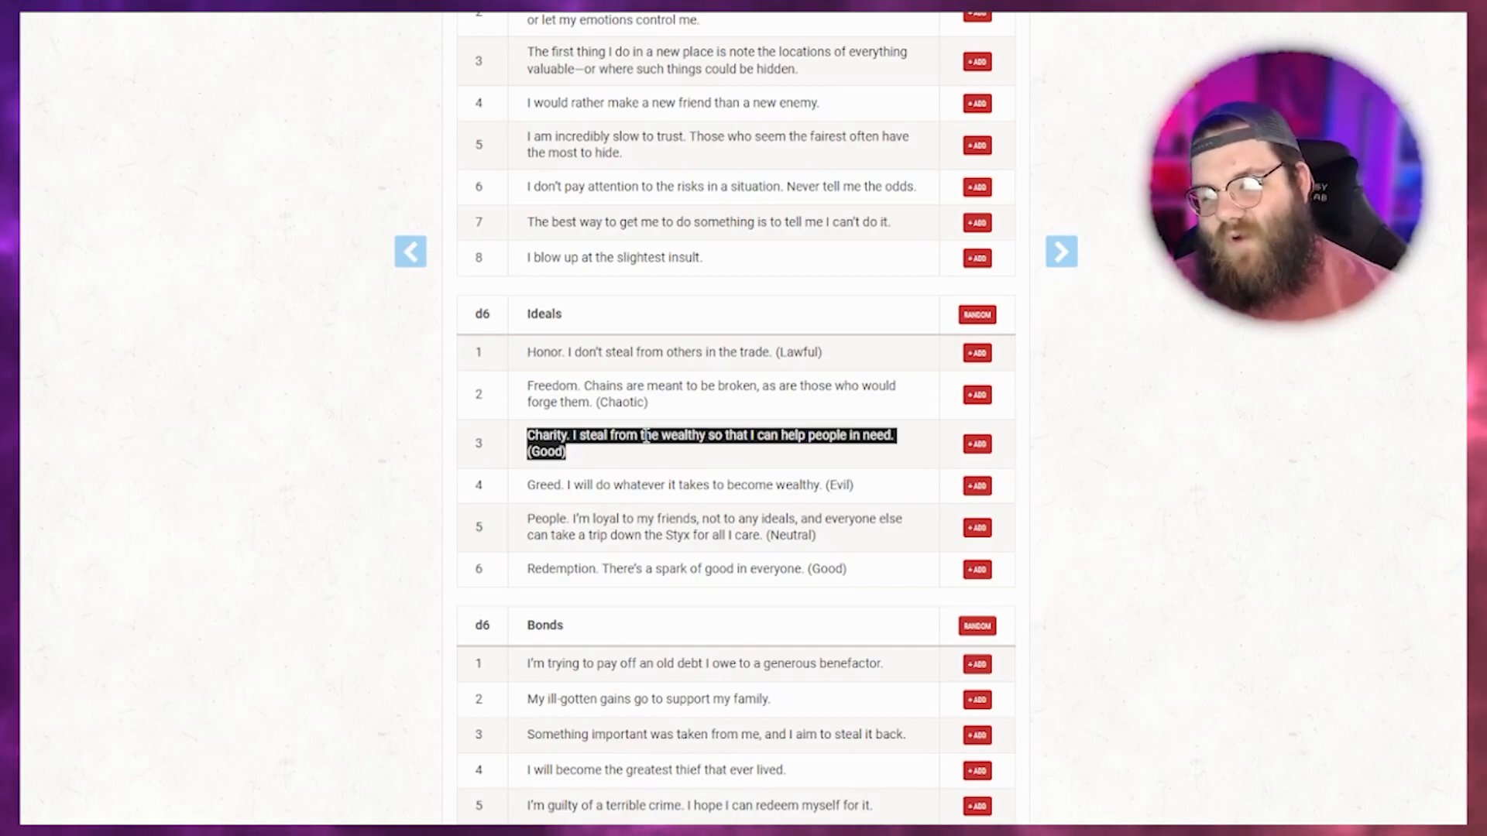
{"action": "left_click", "coordinate": [684, 488]}
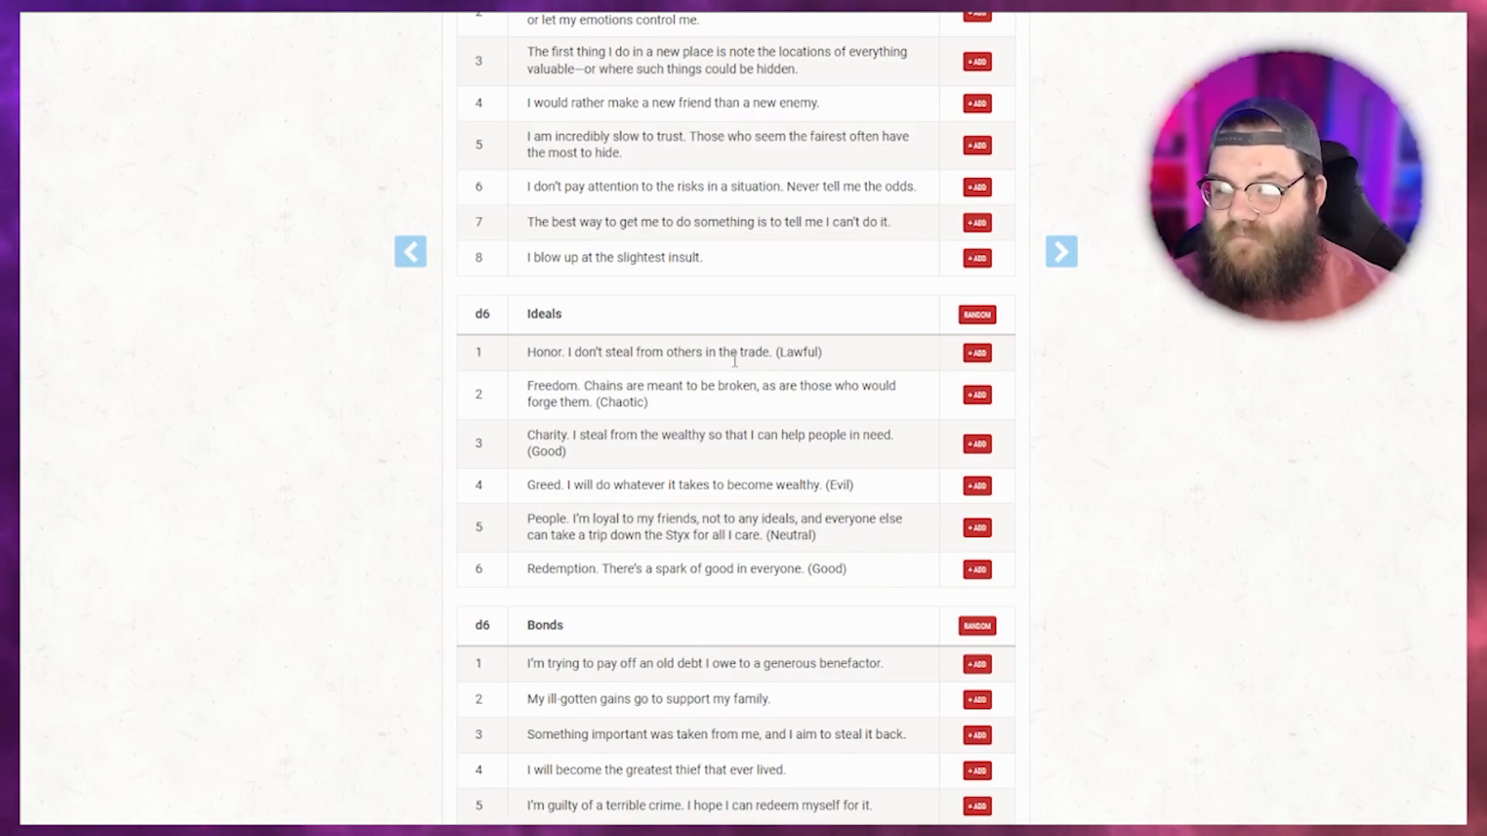
{"action": "triple_click", "coordinate": [585, 396]}
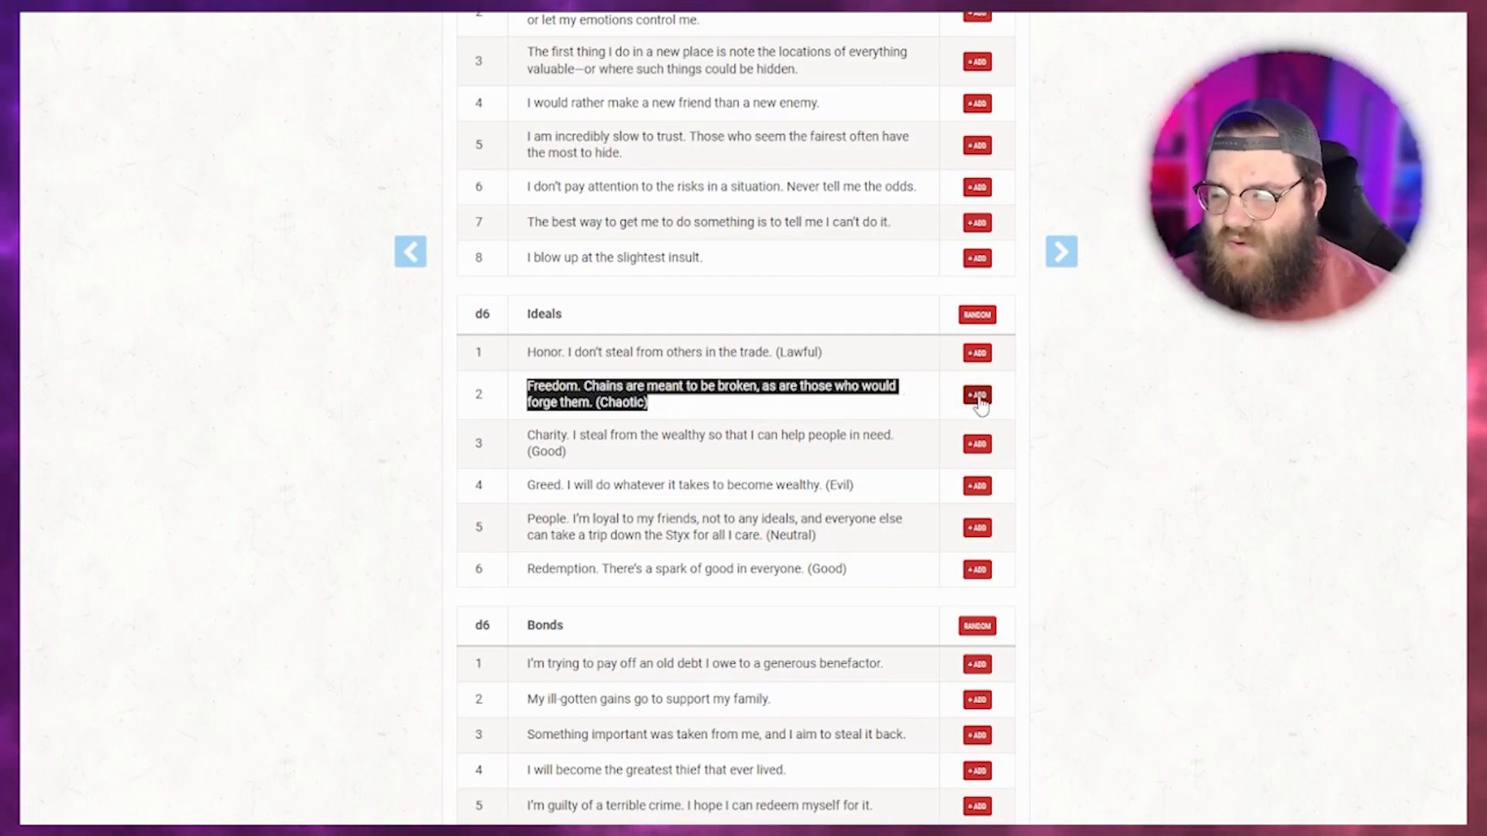
{"action": "left_click", "coordinate": [978, 400]}
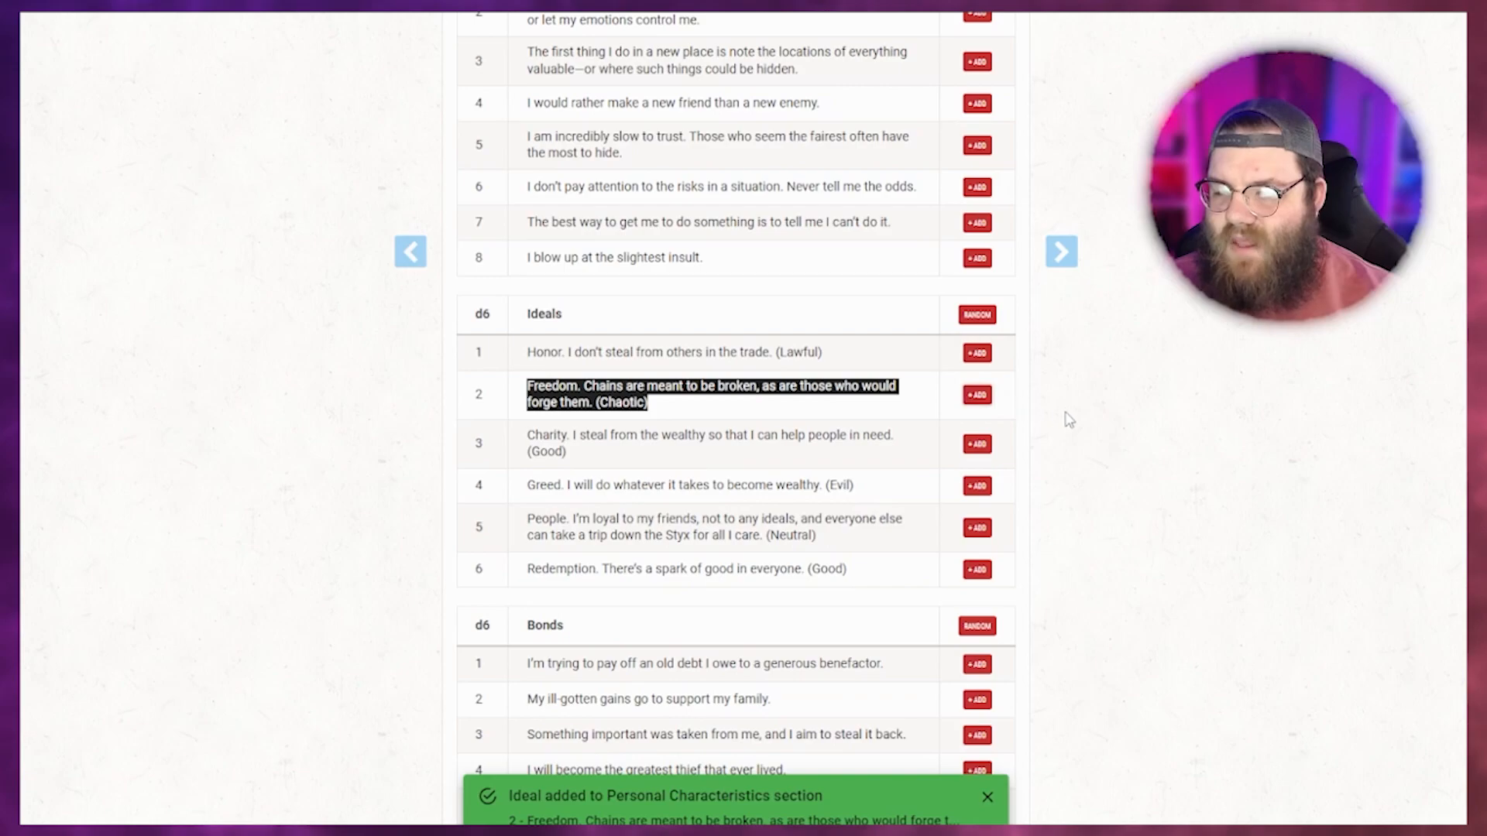
Compare the suggested bonds and add bond 6, "Someone I loved died because of a mistake I made. That will never happen again.".
{"action": "scroll", "coordinate": [570, 463], "scroll_direction": "down", "scroll_amount": 3}
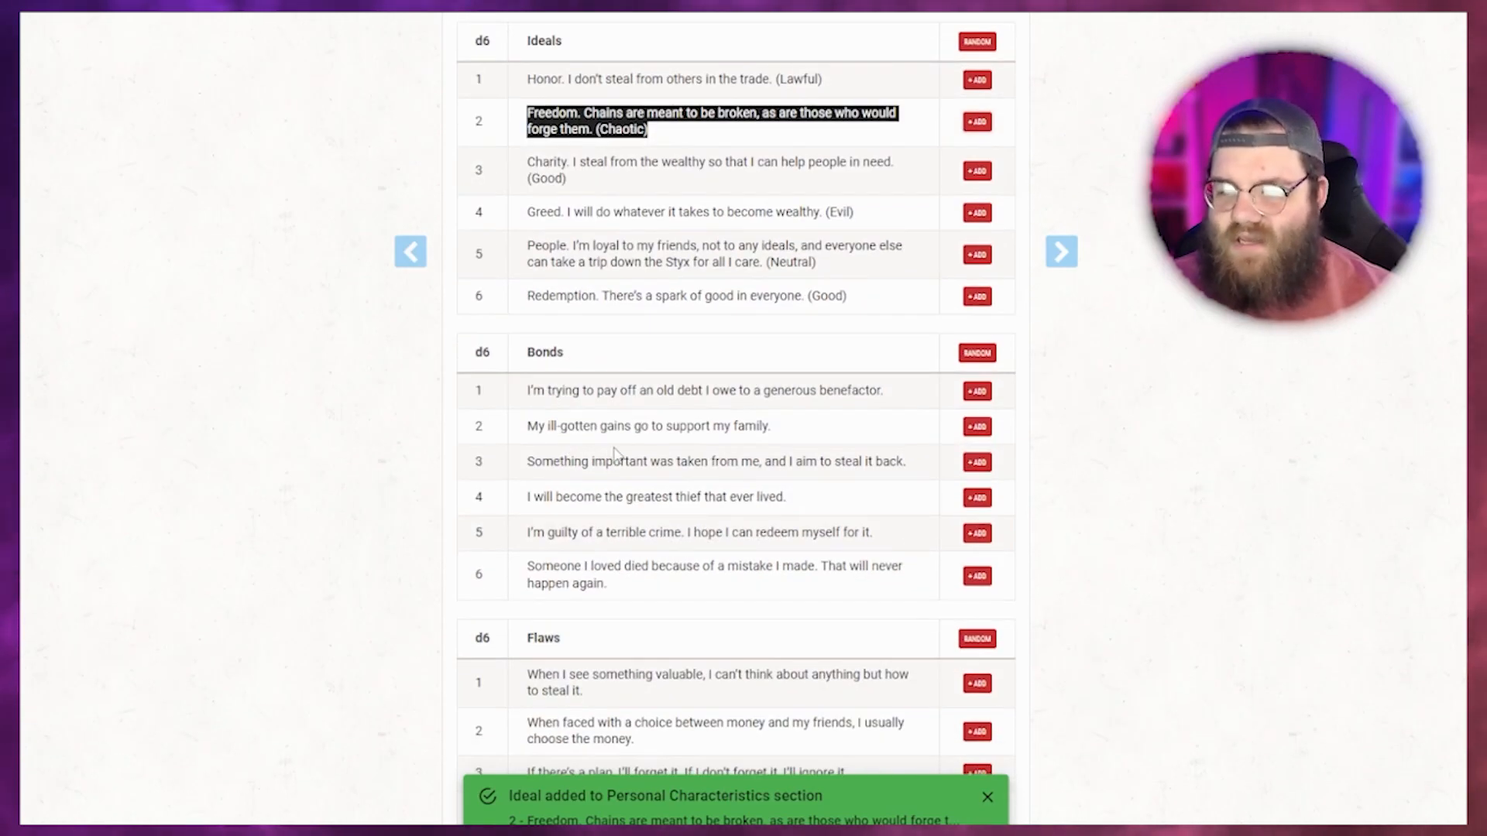
{"action": "scroll", "coordinate": [612, 457], "scroll_direction": "down", "scroll_amount": 1}
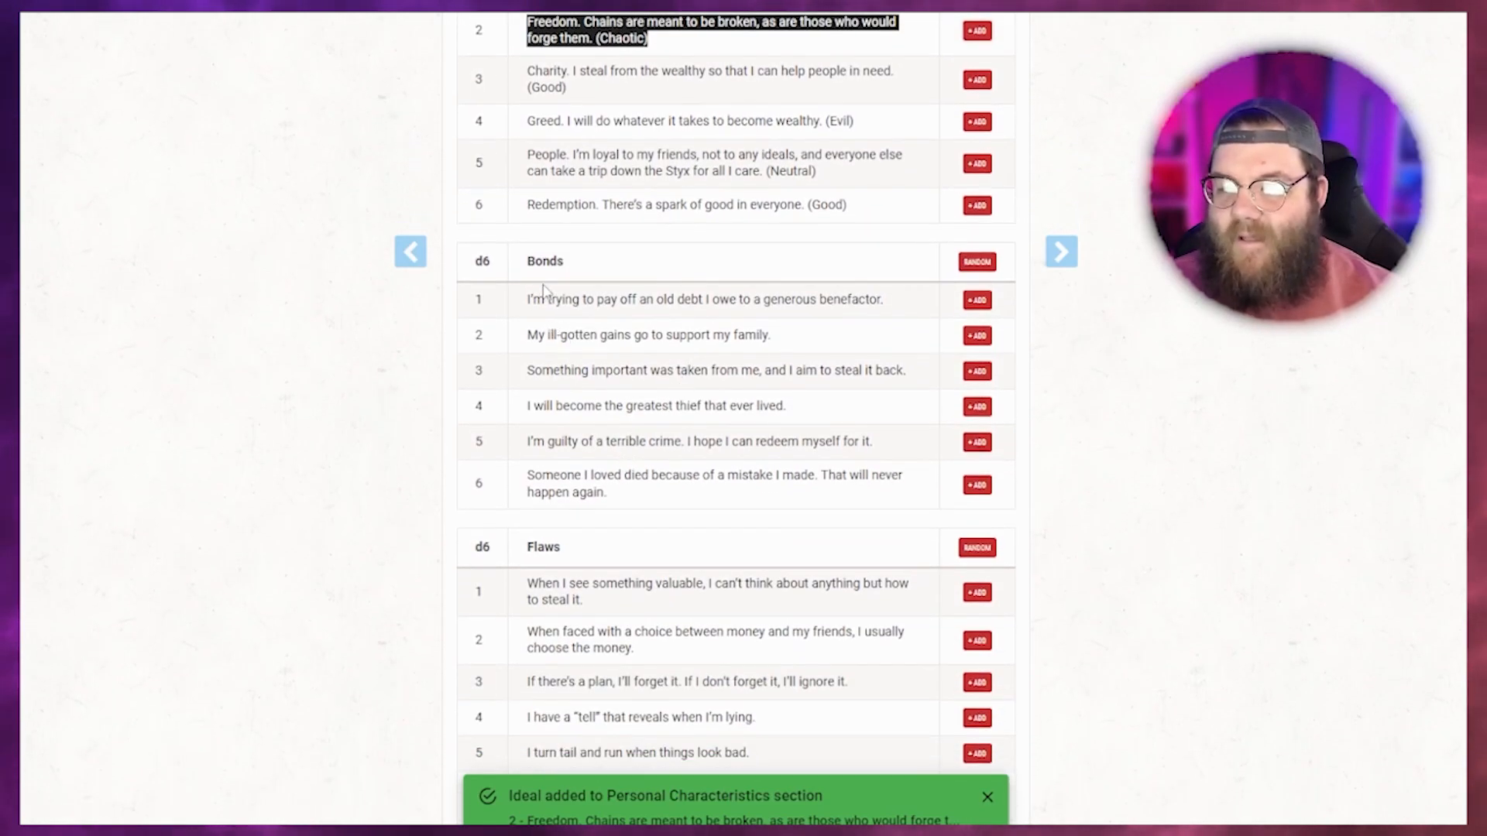
{"action": "left_click", "coordinate": [684, 388]}
{"action": "double_click", "coordinate": [690, 404]}
{"action": "double_click", "coordinate": [682, 440]}
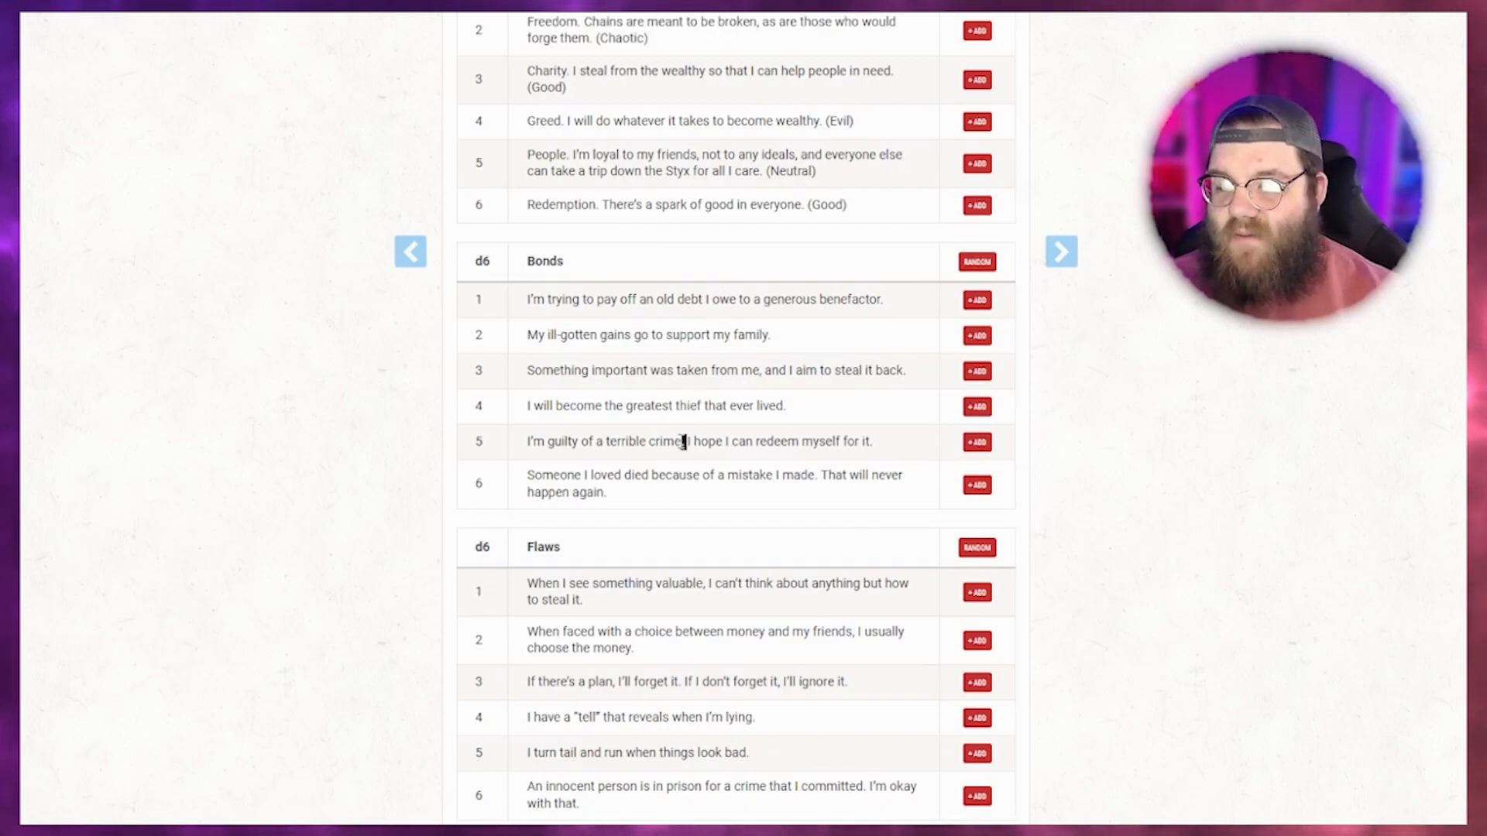
{"action": "triple_click", "coordinate": [689, 482]}
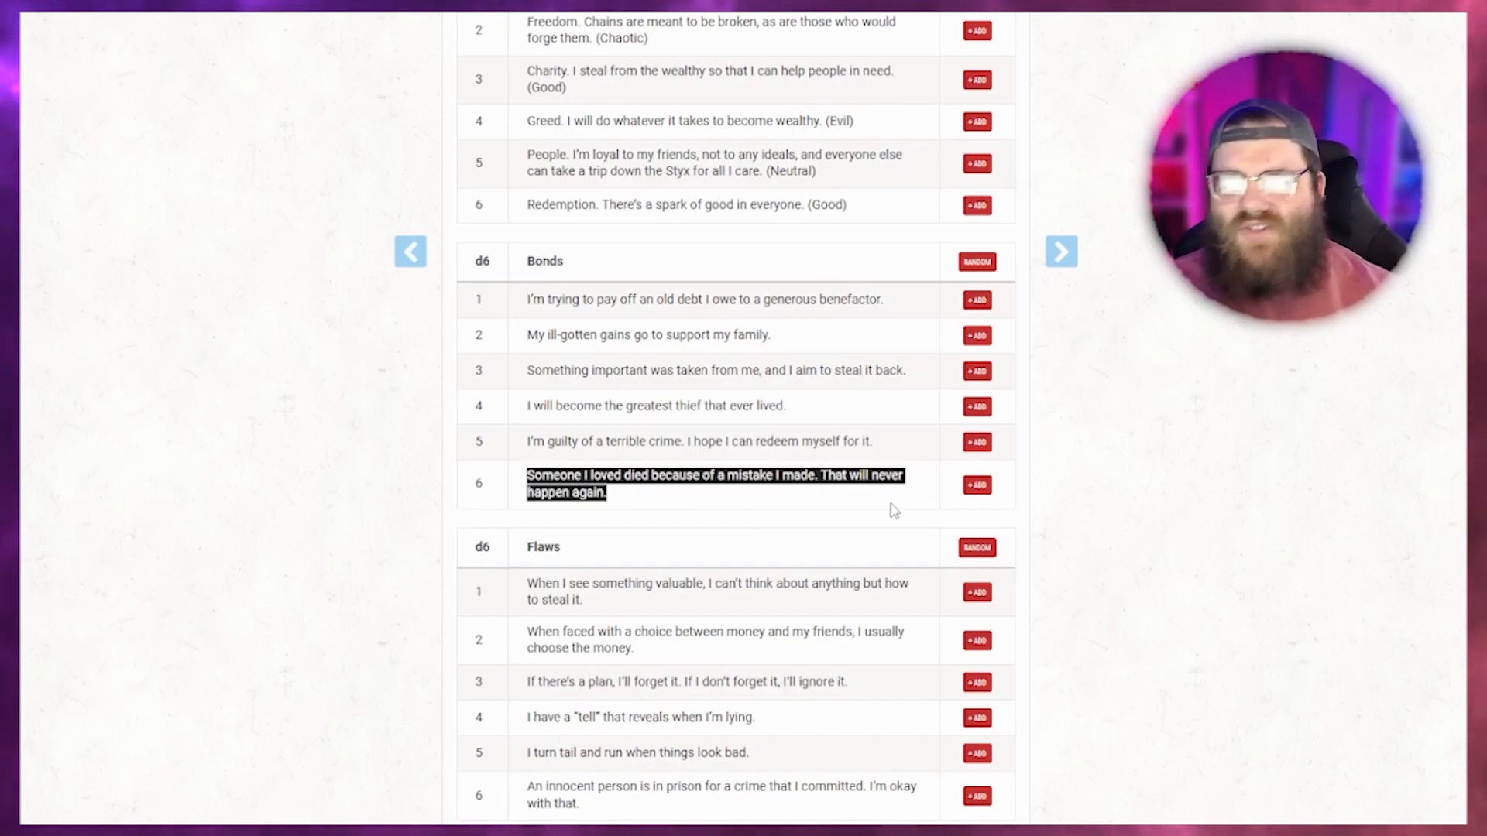
{"action": "left_click", "coordinate": [975, 491]}
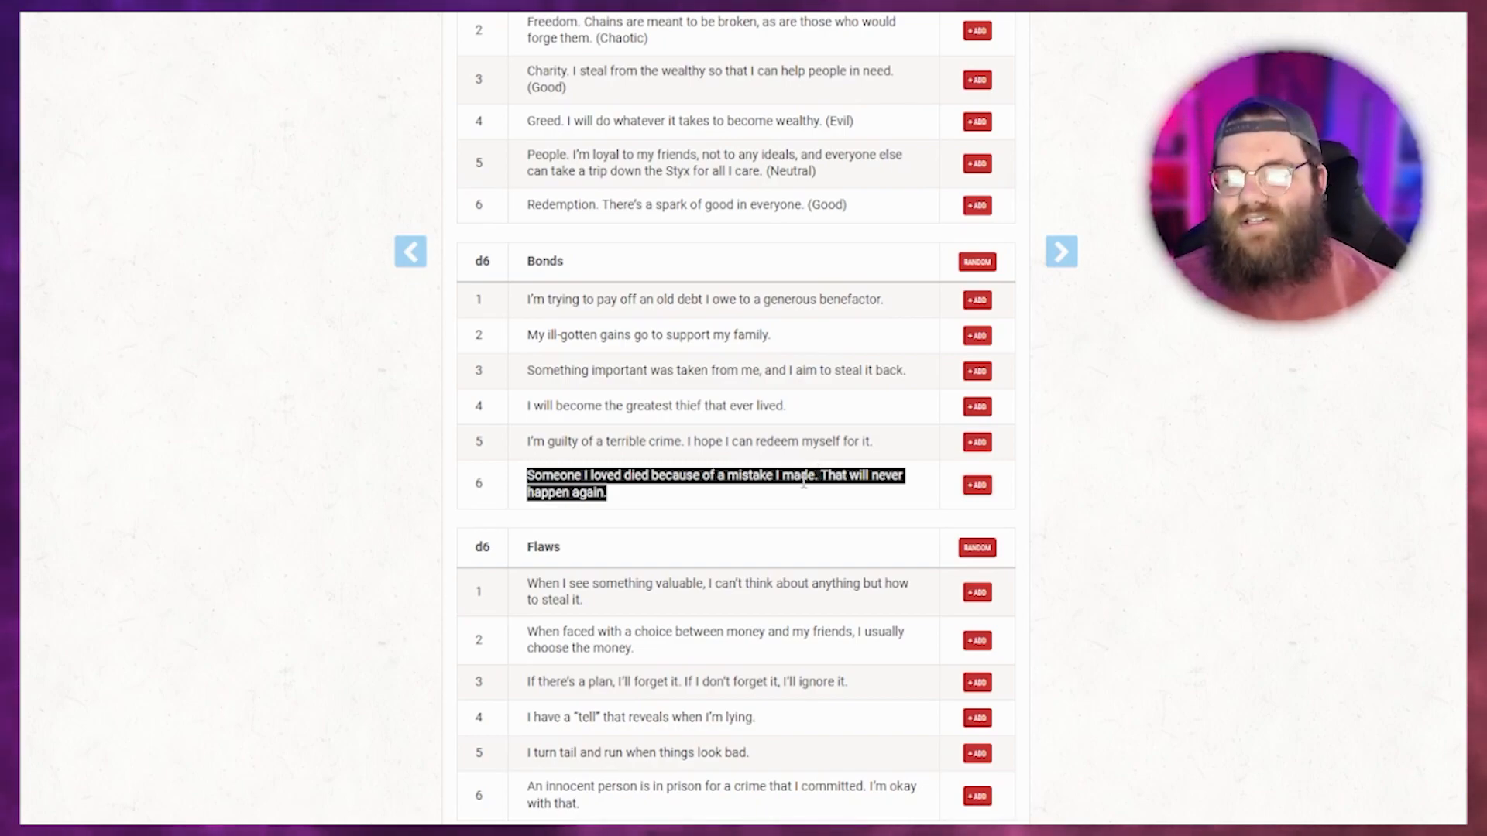
Compare the suggested flaws and add flaw 5, "I turn tail and run when things look bad.".
{"action": "scroll", "coordinate": [803, 480], "scroll_direction": "down", "scroll_amount": 2}
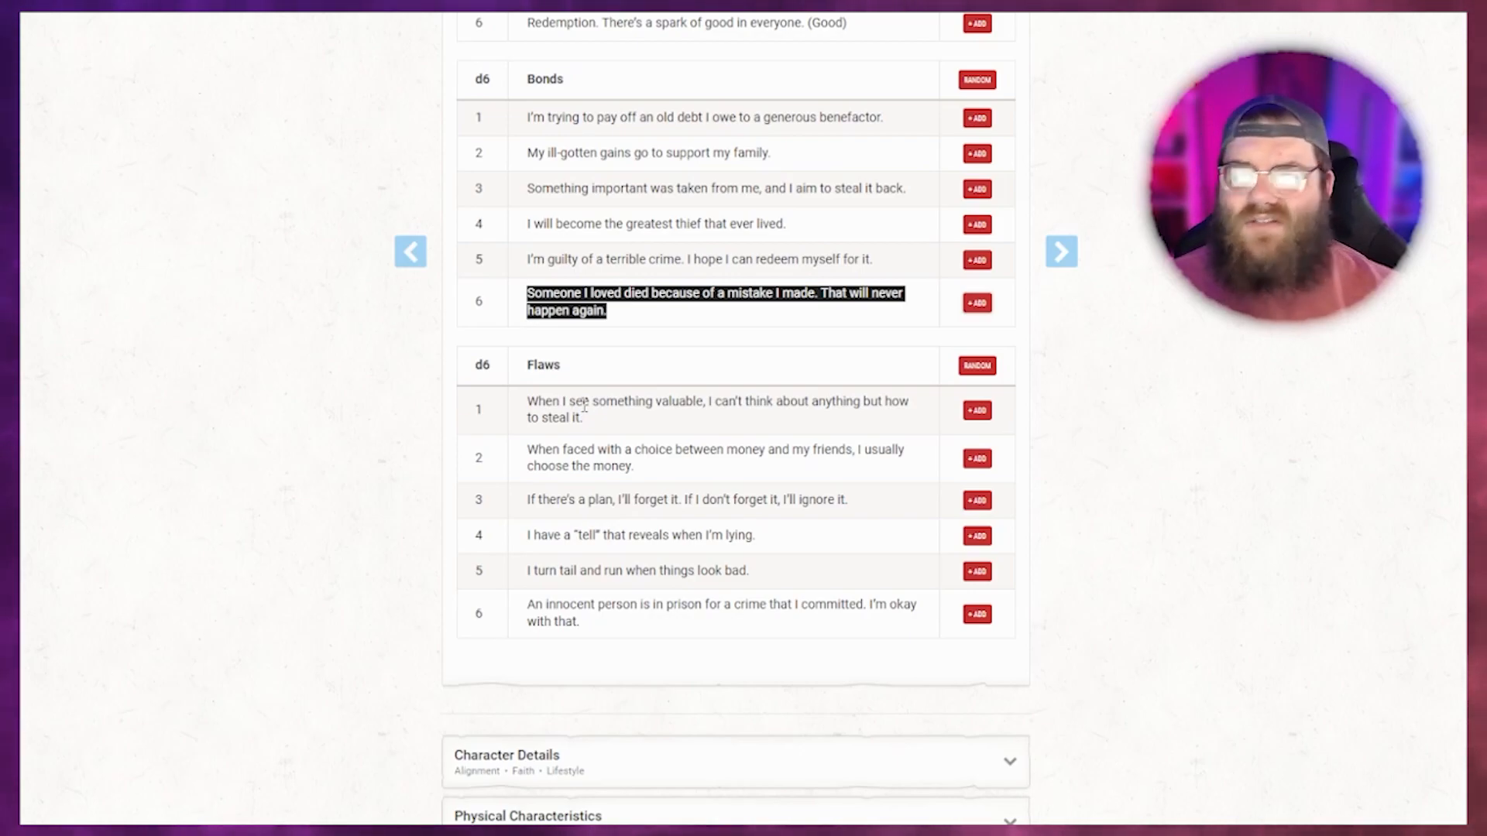
{"action": "left_click", "coordinate": [584, 406]}
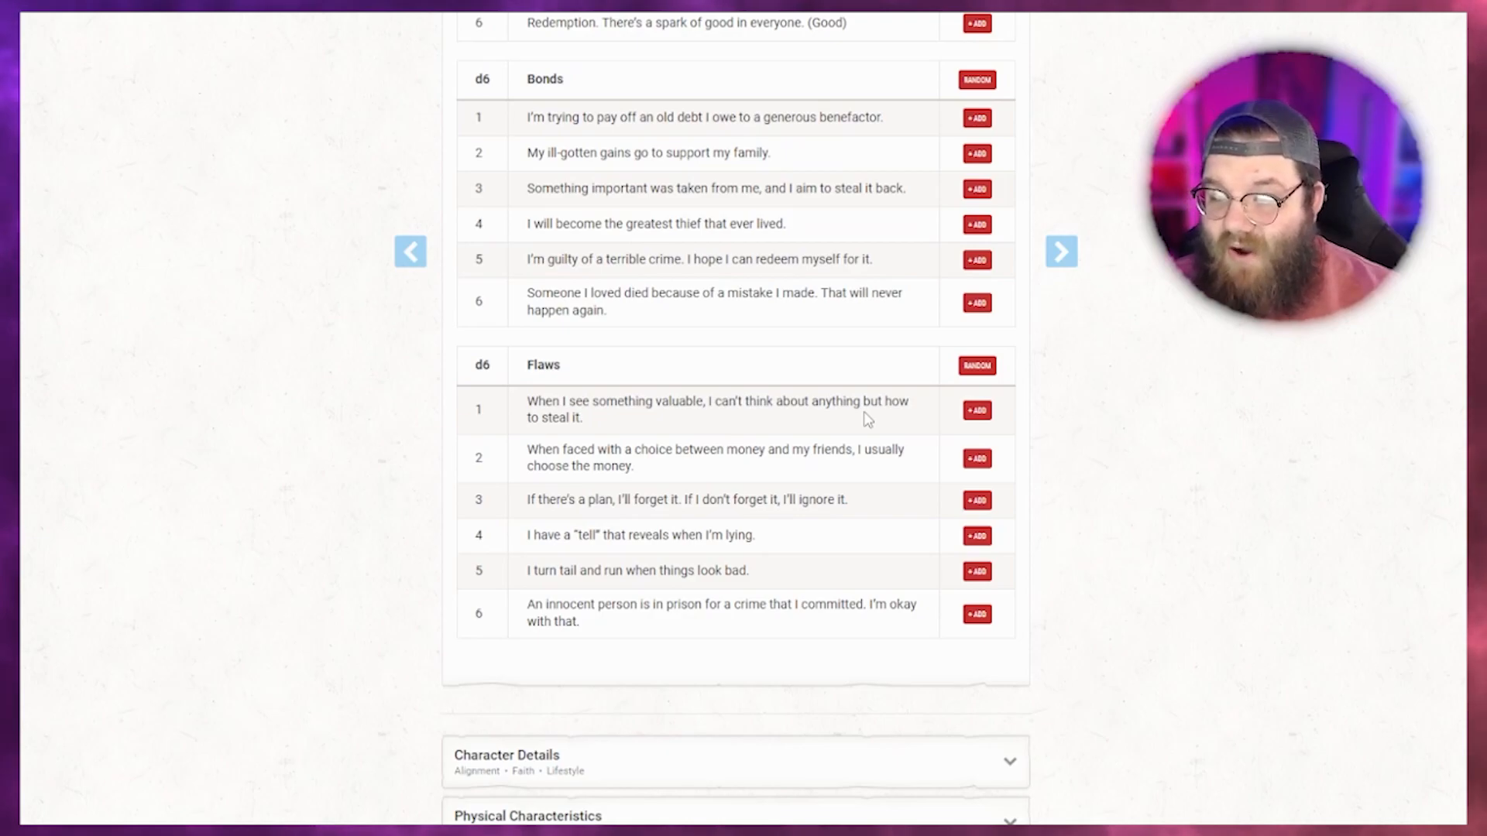
{"action": "double_click", "coordinate": [650, 449]}
{"action": "double_click", "coordinate": [650, 502]}
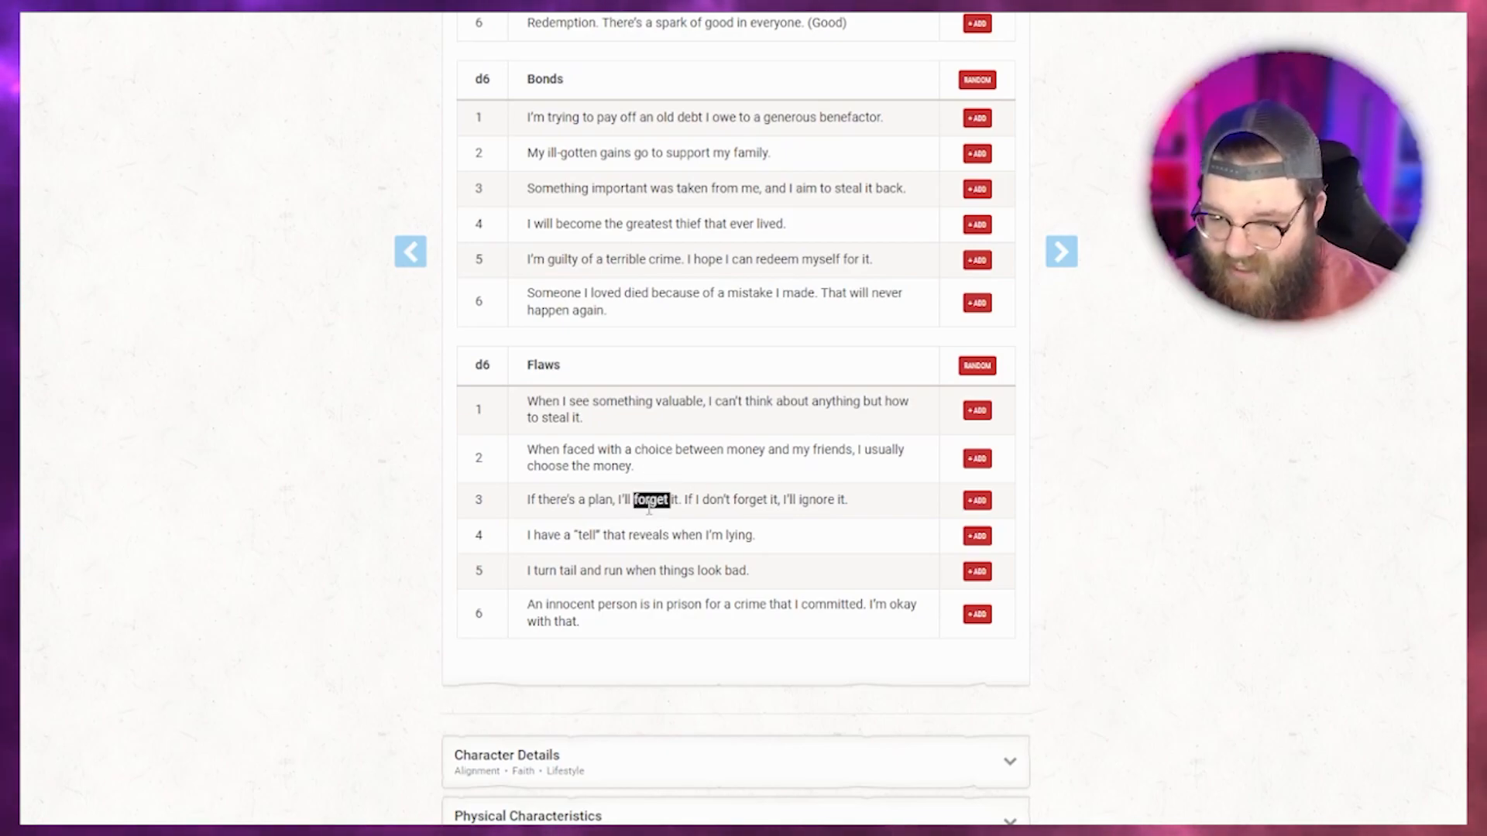
{"action": "left_click", "coordinate": [705, 542]}
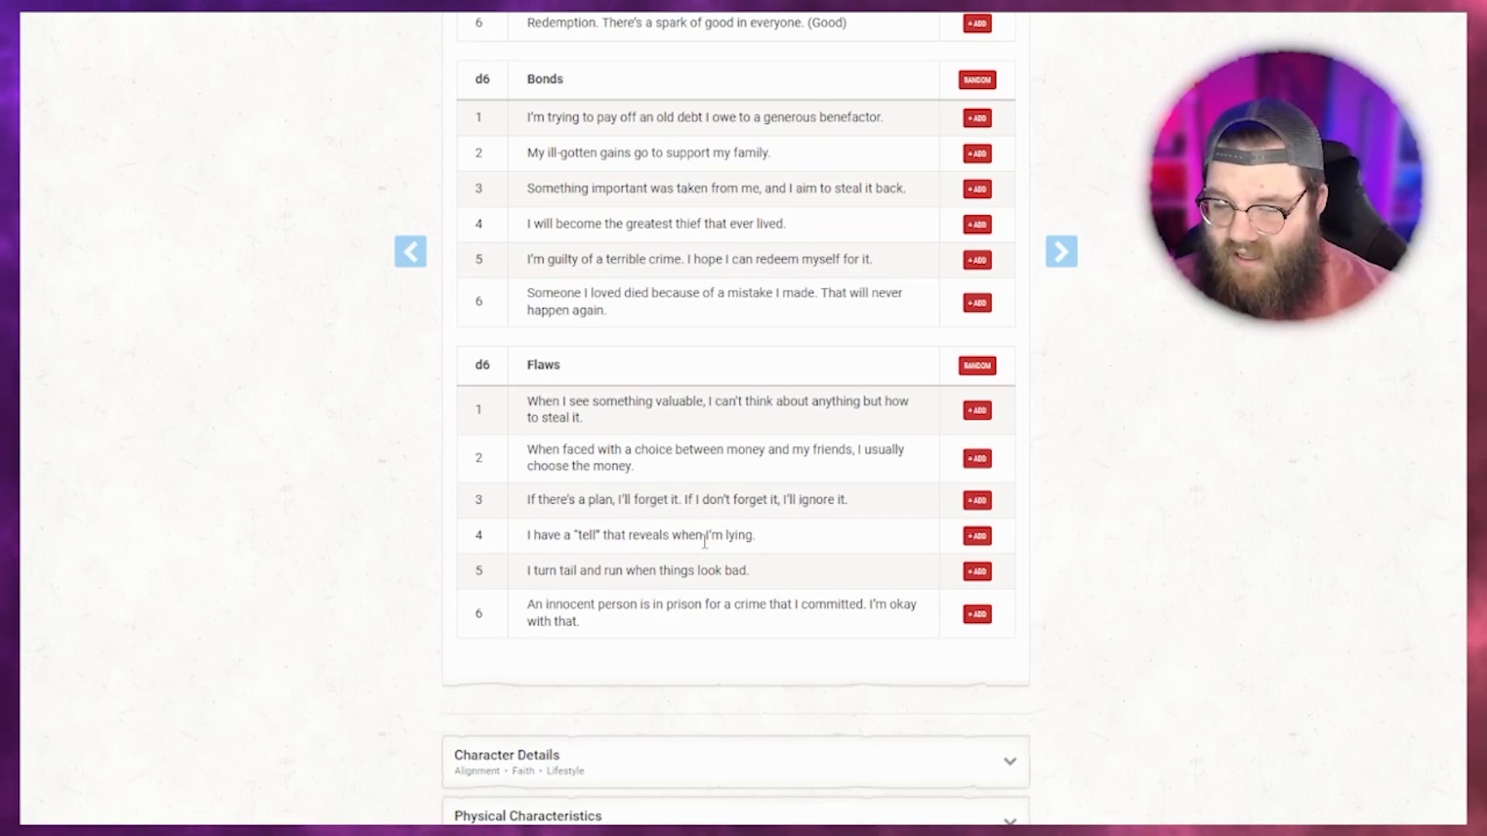
{"action": "triple_click", "coordinate": [705, 543]}
{"action": "triple_click", "coordinate": [709, 575]}
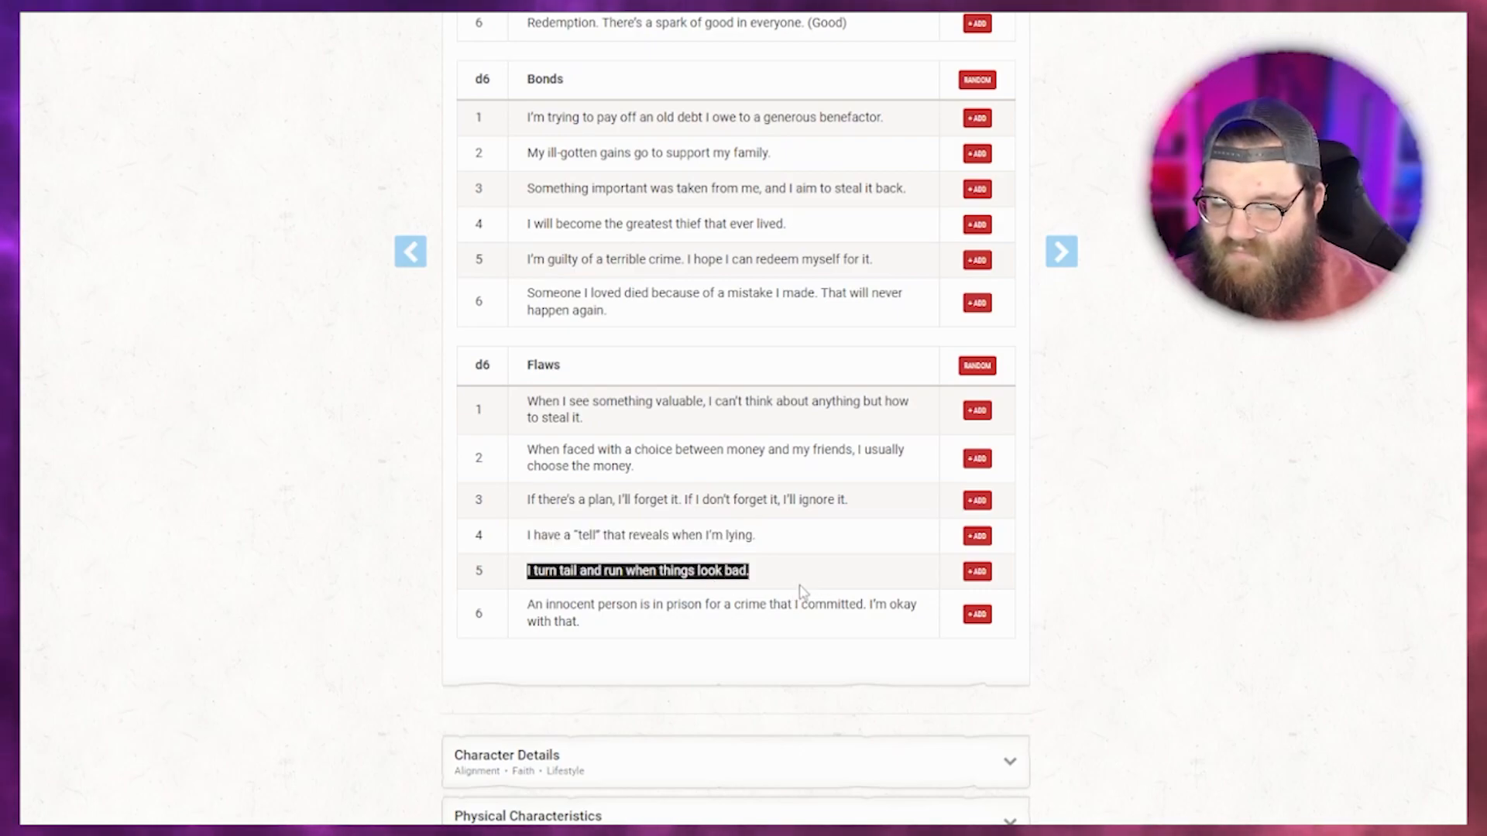
{"action": "left_click", "coordinate": [722, 625]}
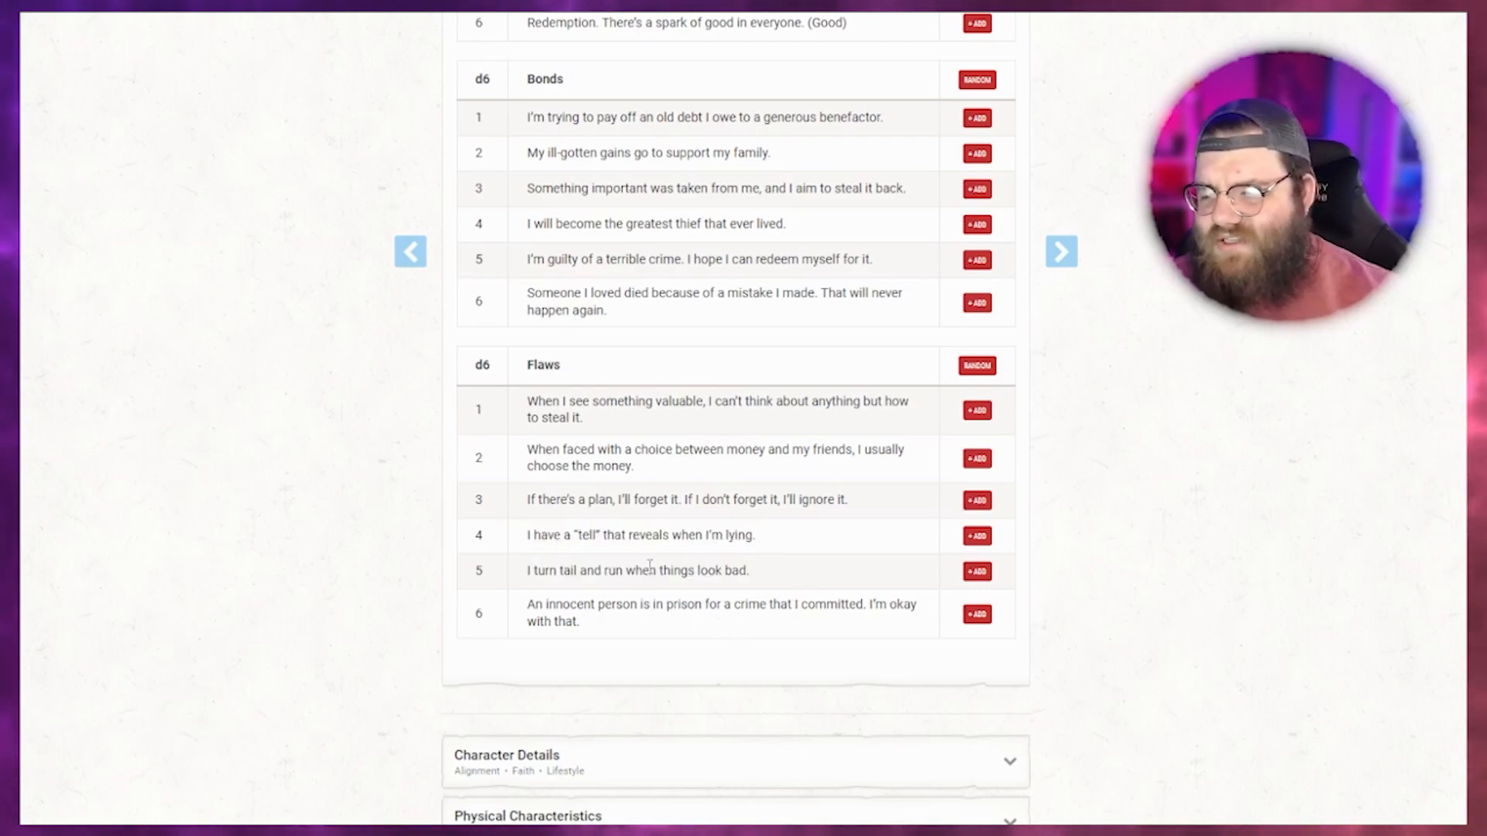
{"action": "left_click", "coordinate": [976, 572]}
Set the alignment in the character details to Lawful Neutral.
{"action": "scroll", "coordinate": [629, 593], "scroll_direction": "down", "scroll_amount": 4}
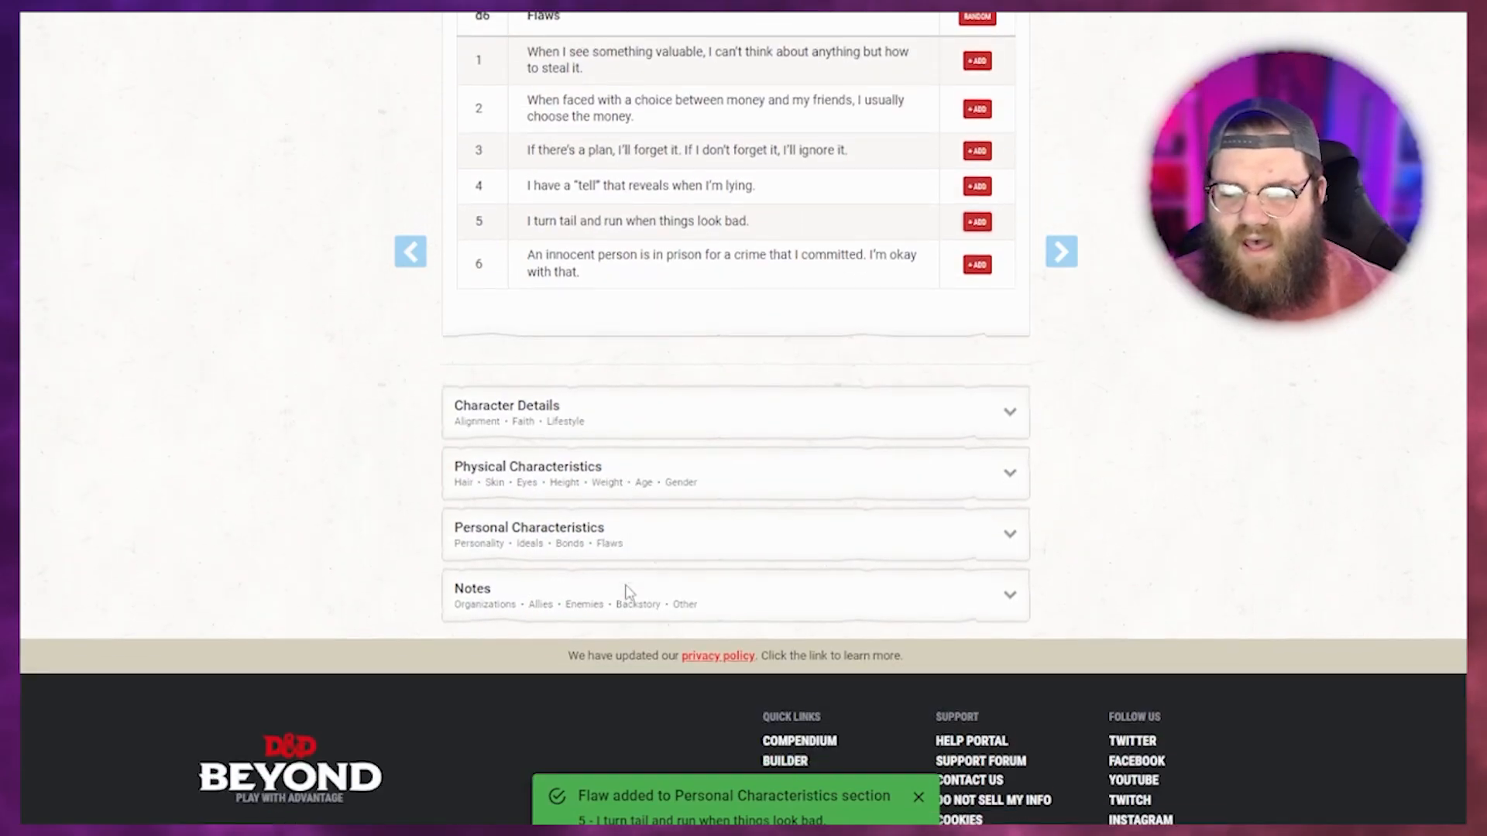
{"action": "left_click", "coordinate": [657, 407]}
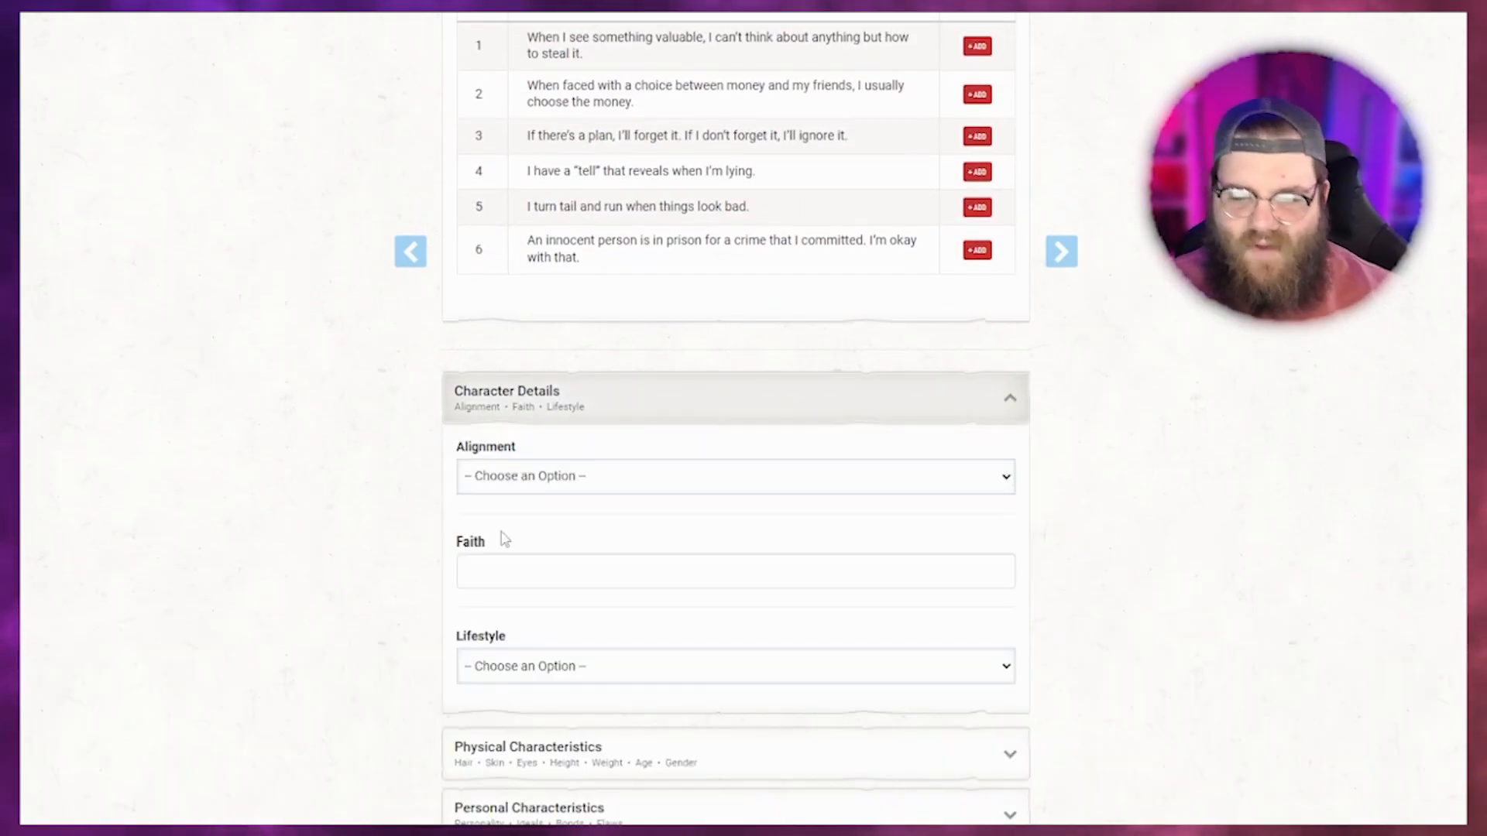
{"action": "left_click", "coordinate": [602, 486]}
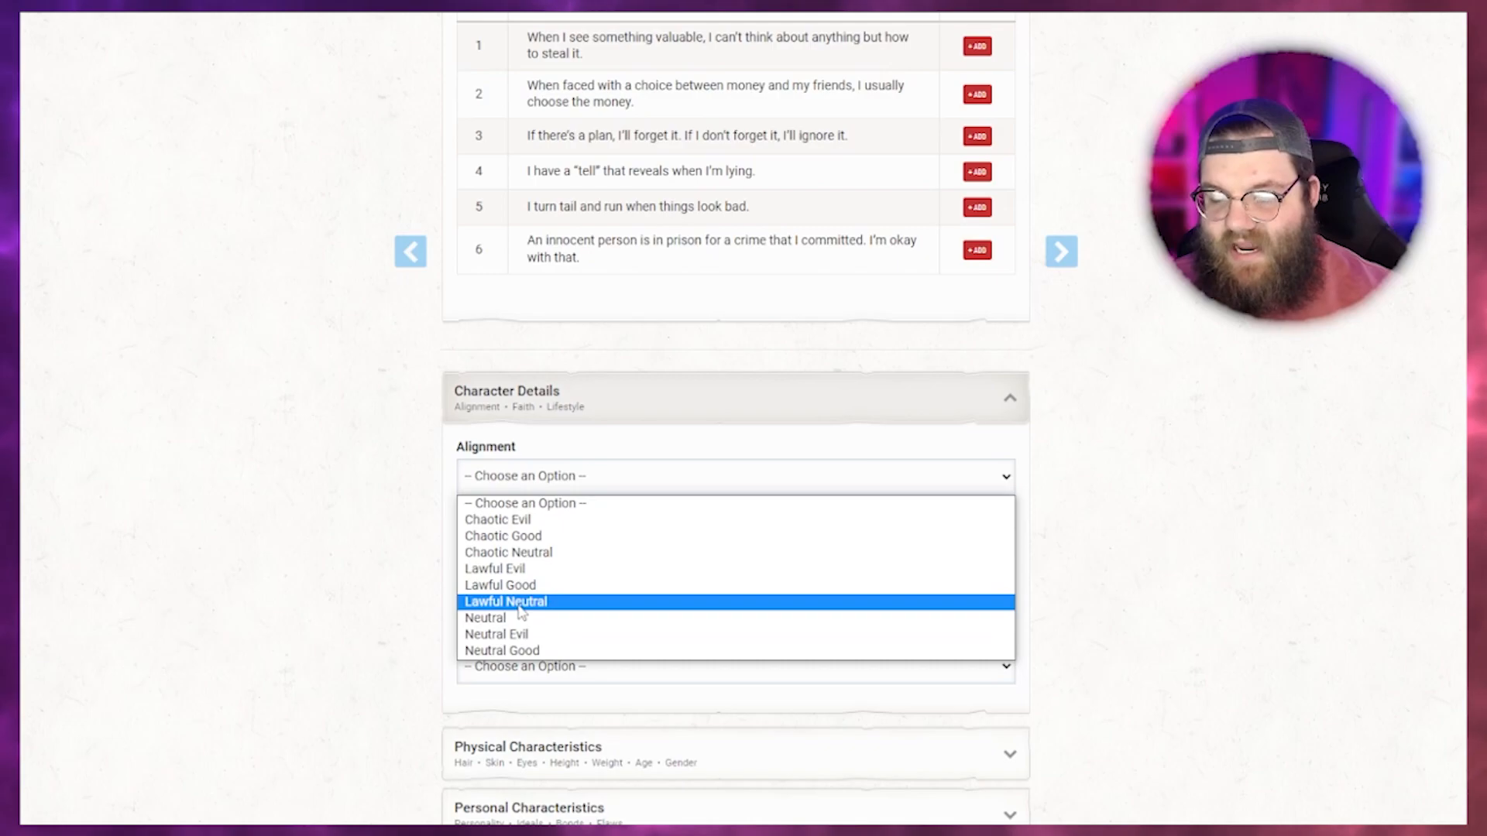
{"action": "left_click", "coordinate": [548, 602]}
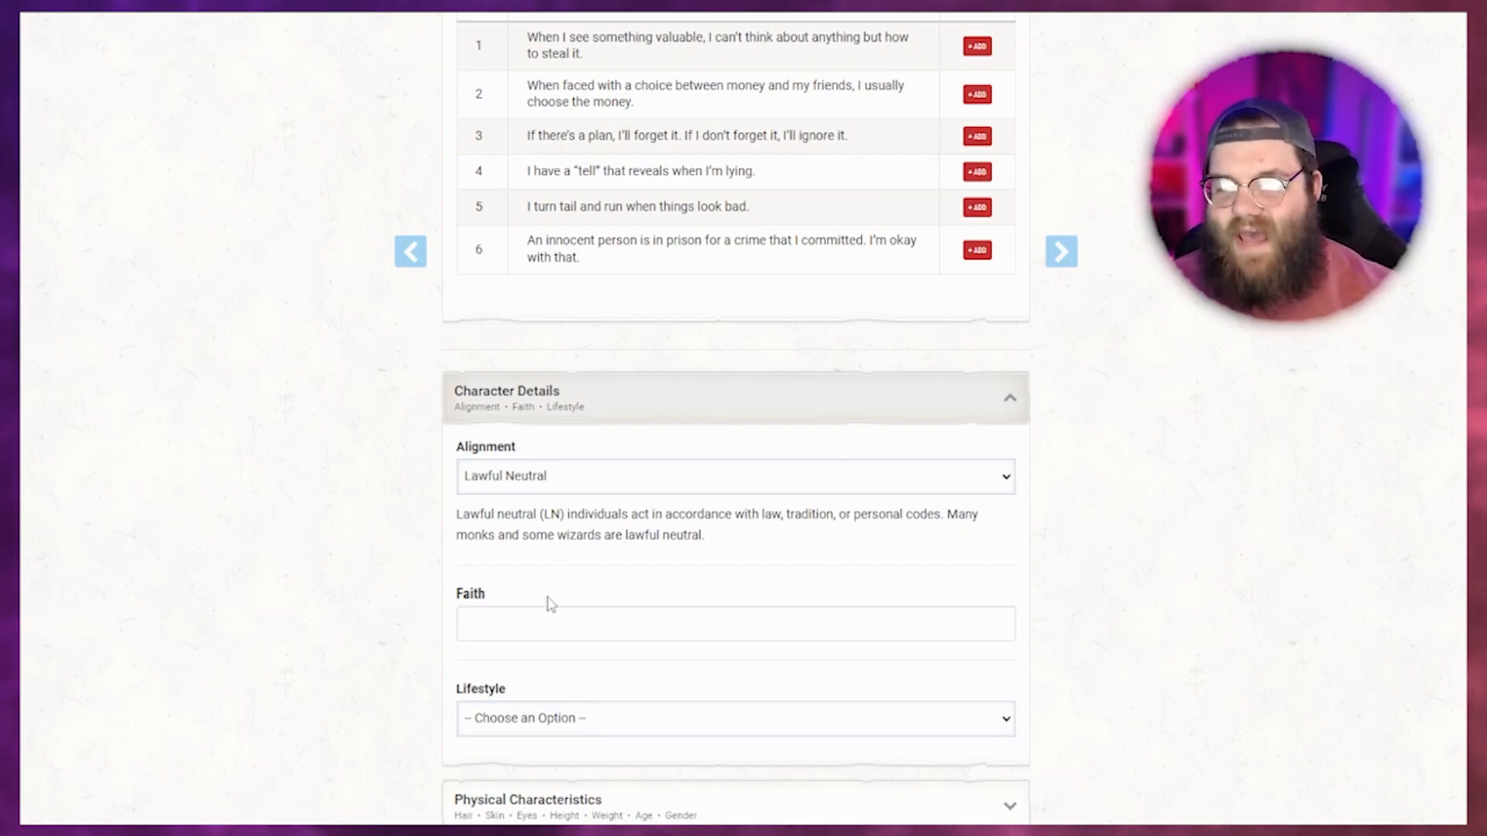
{"action": "left_click", "coordinate": [545, 477]}
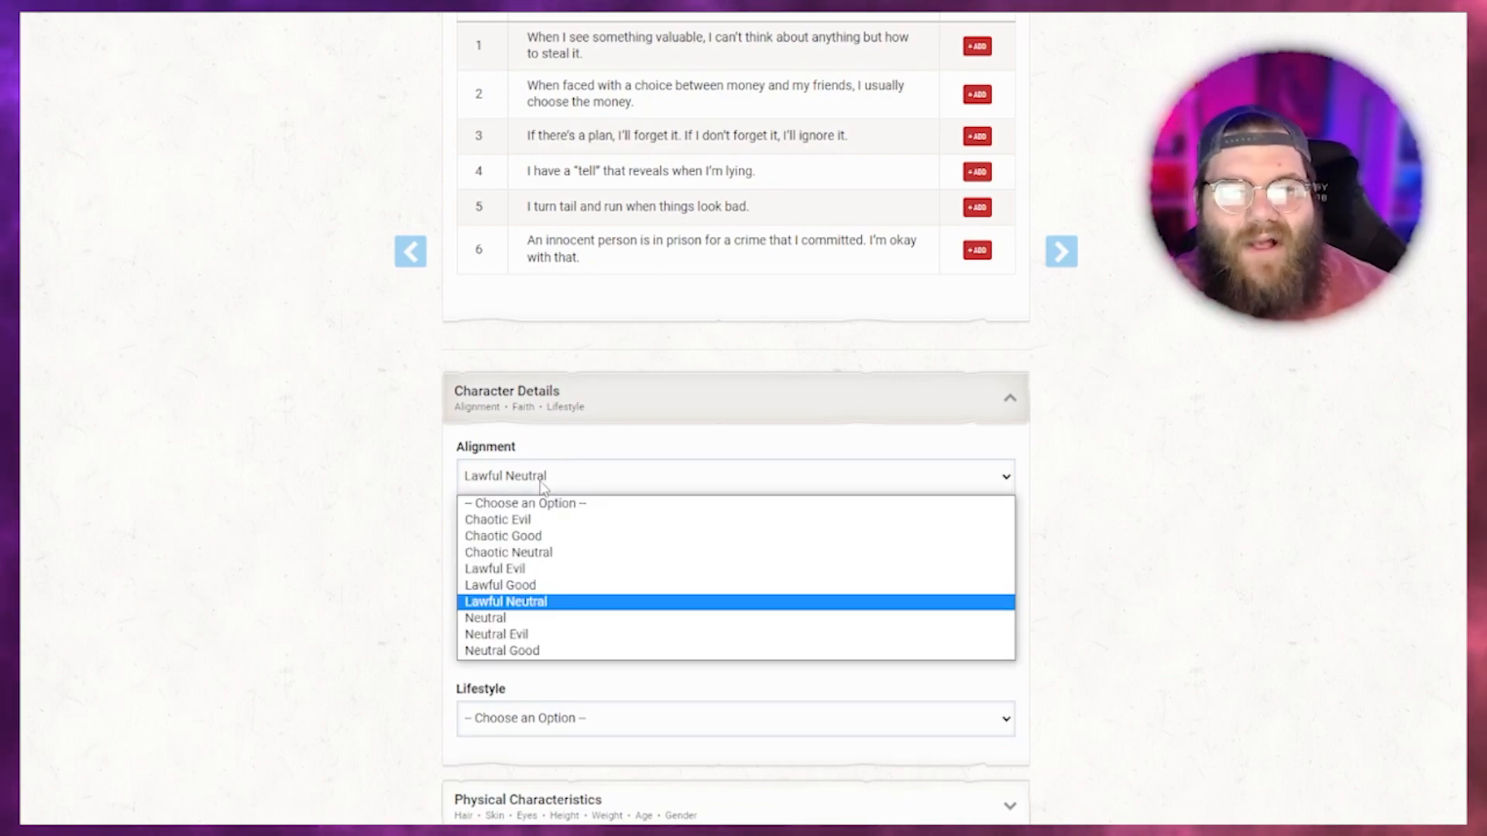
{"action": "left_click", "coordinate": [543, 487]}
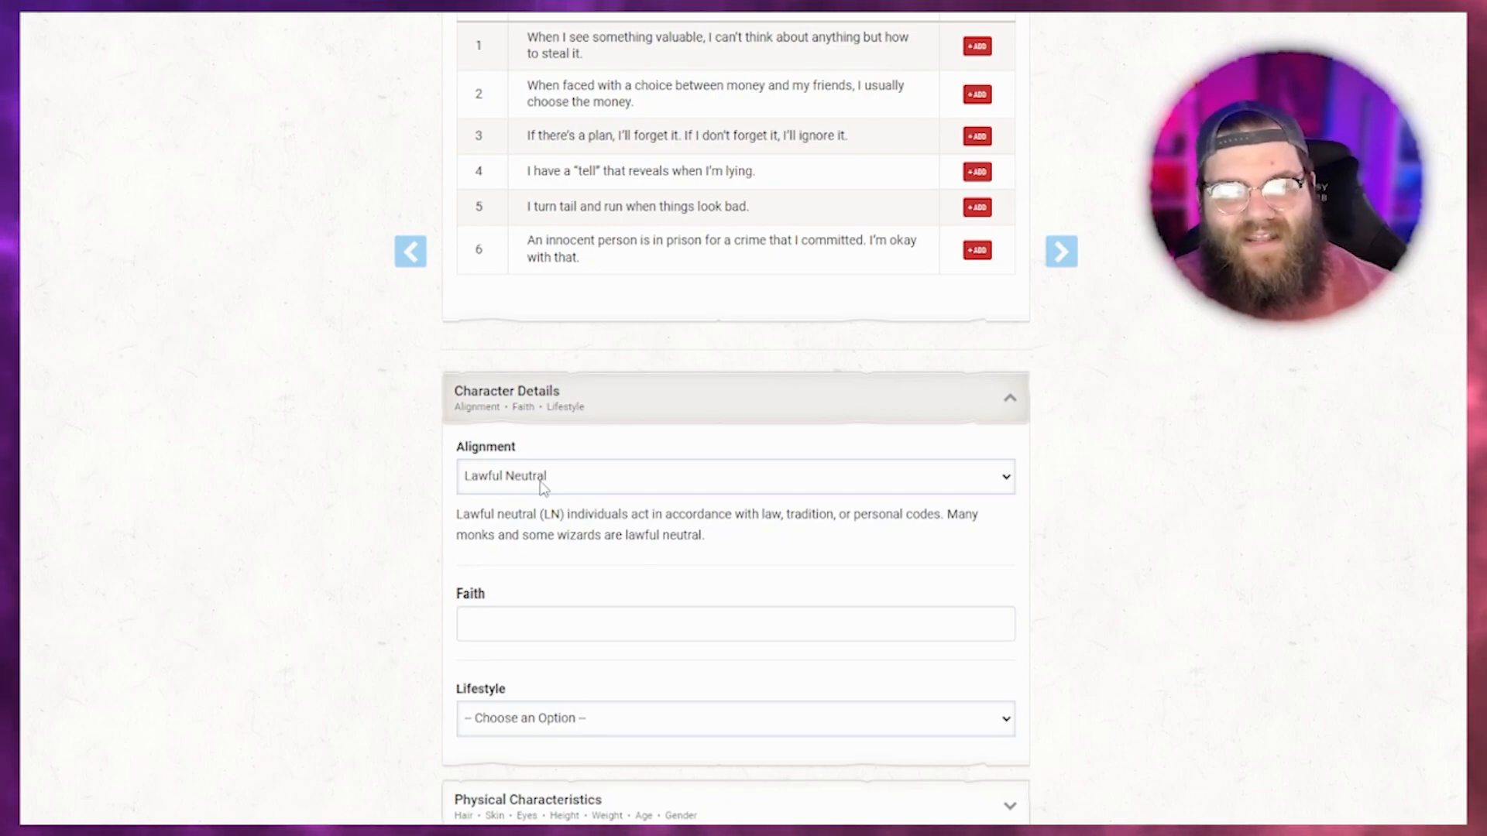
Leave the character's faith blank and set the lifestyle to Poor (2SP).
{"action": "scroll", "coordinate": [628, 471], "scroll_direction": "down", "scroll_amount": 2}
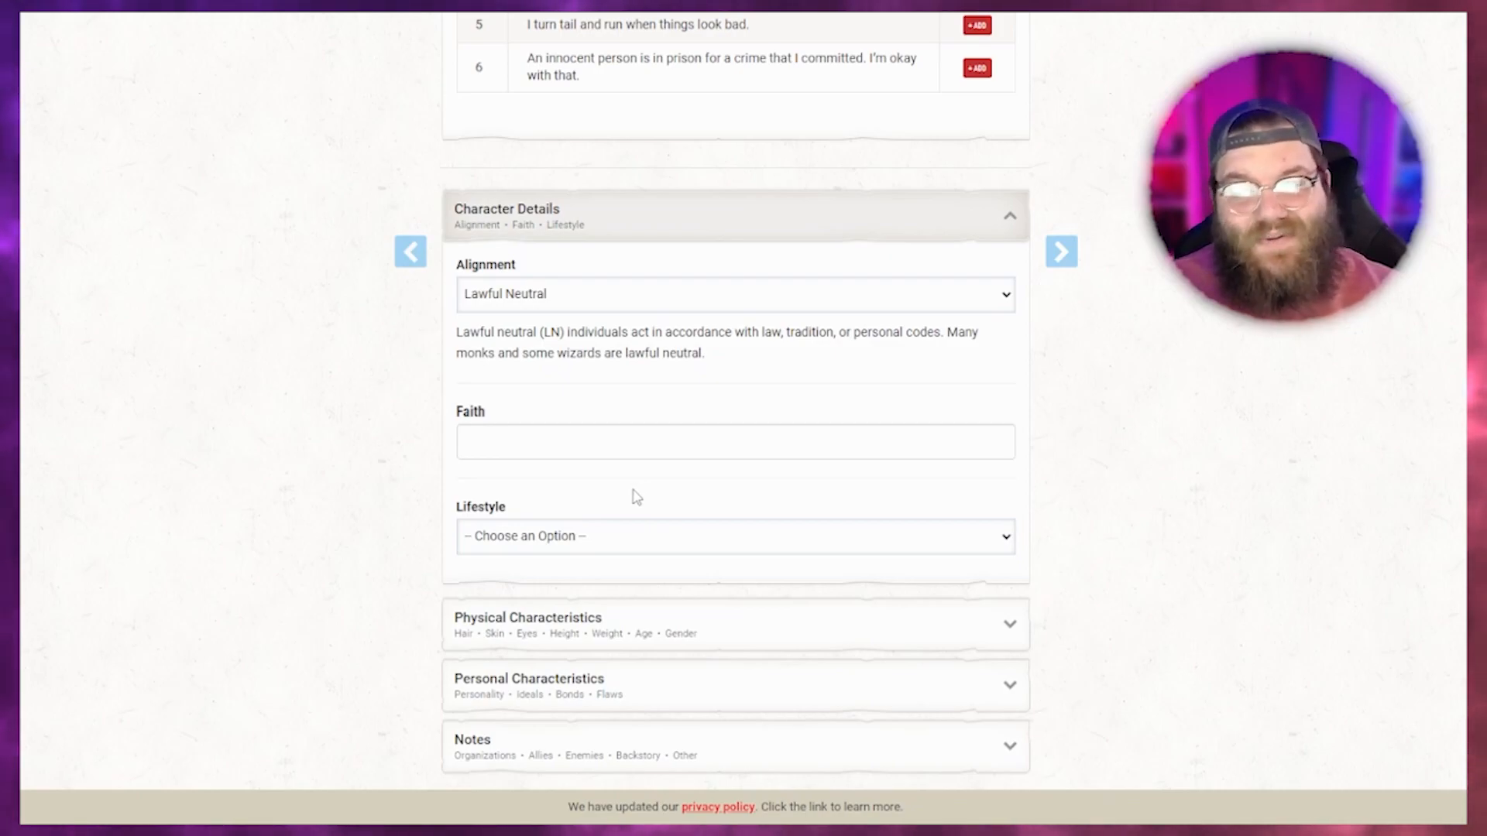
{"action": "left_click", "coordinate": [571, 456]}
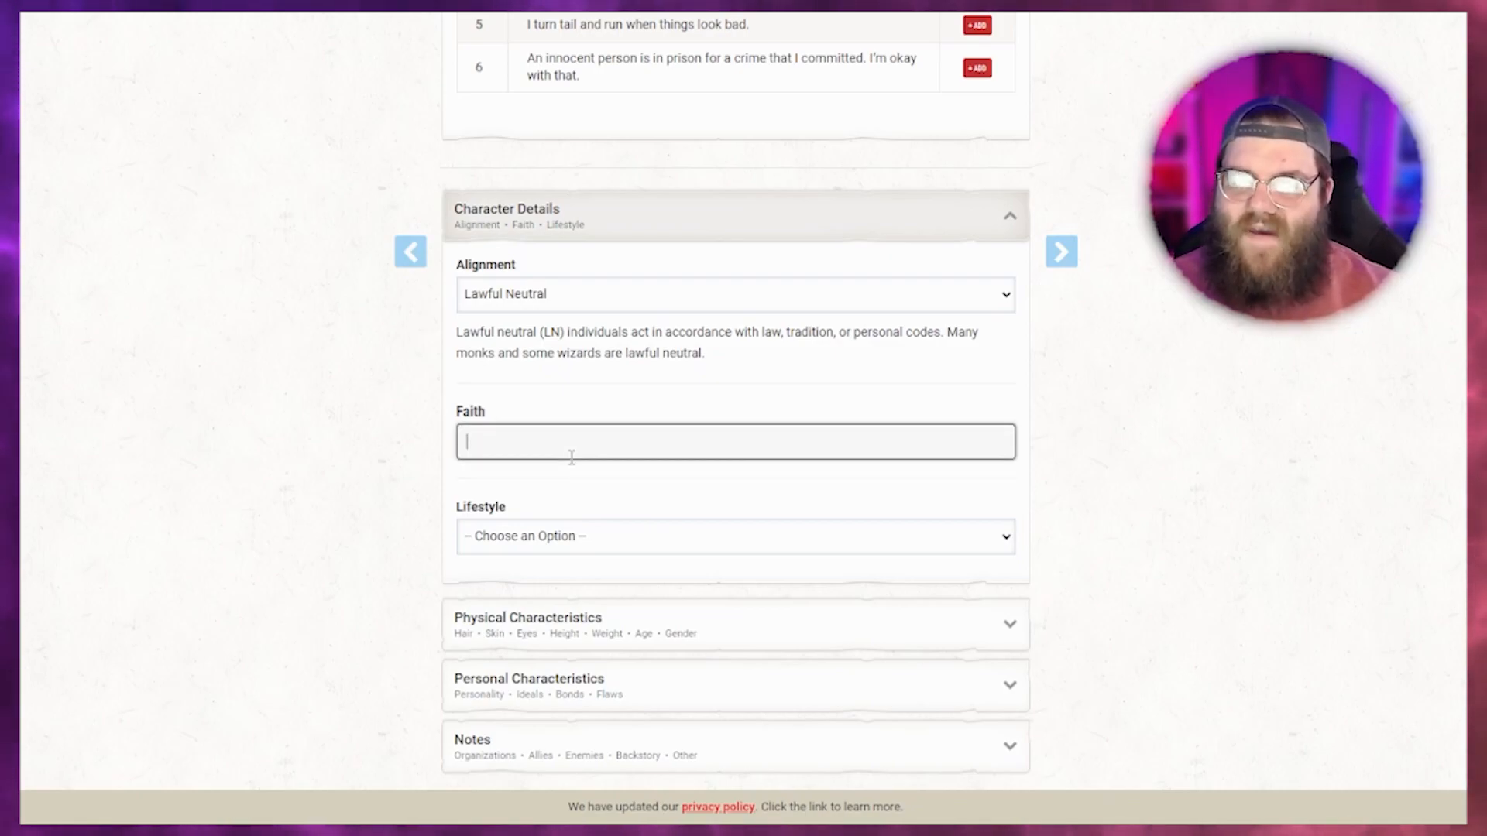
{"action": "left_click", "coordinate": [547, 543]}
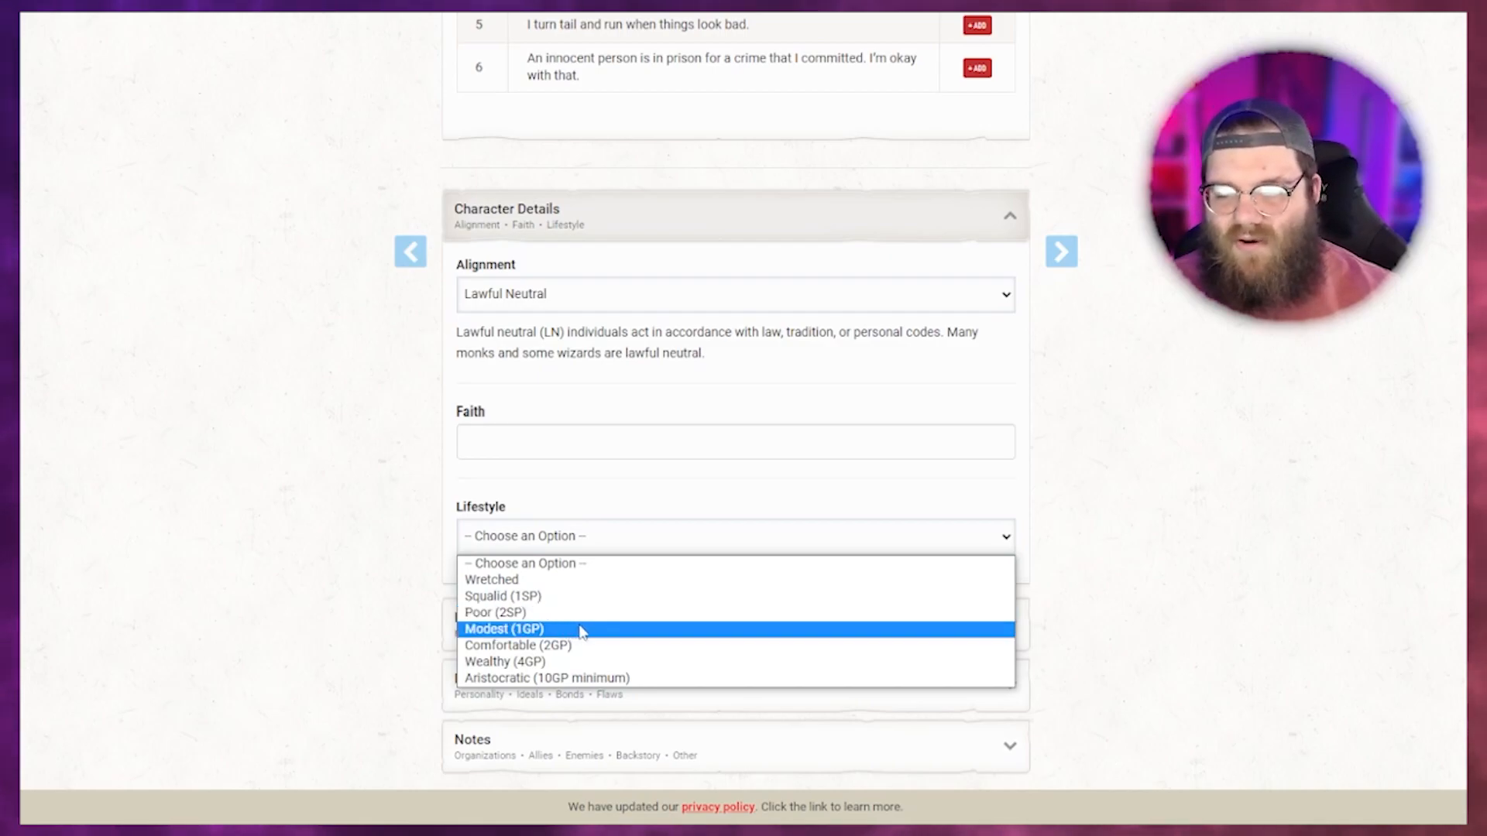
{"action": "left_click", "coordinate": [493, 615]}
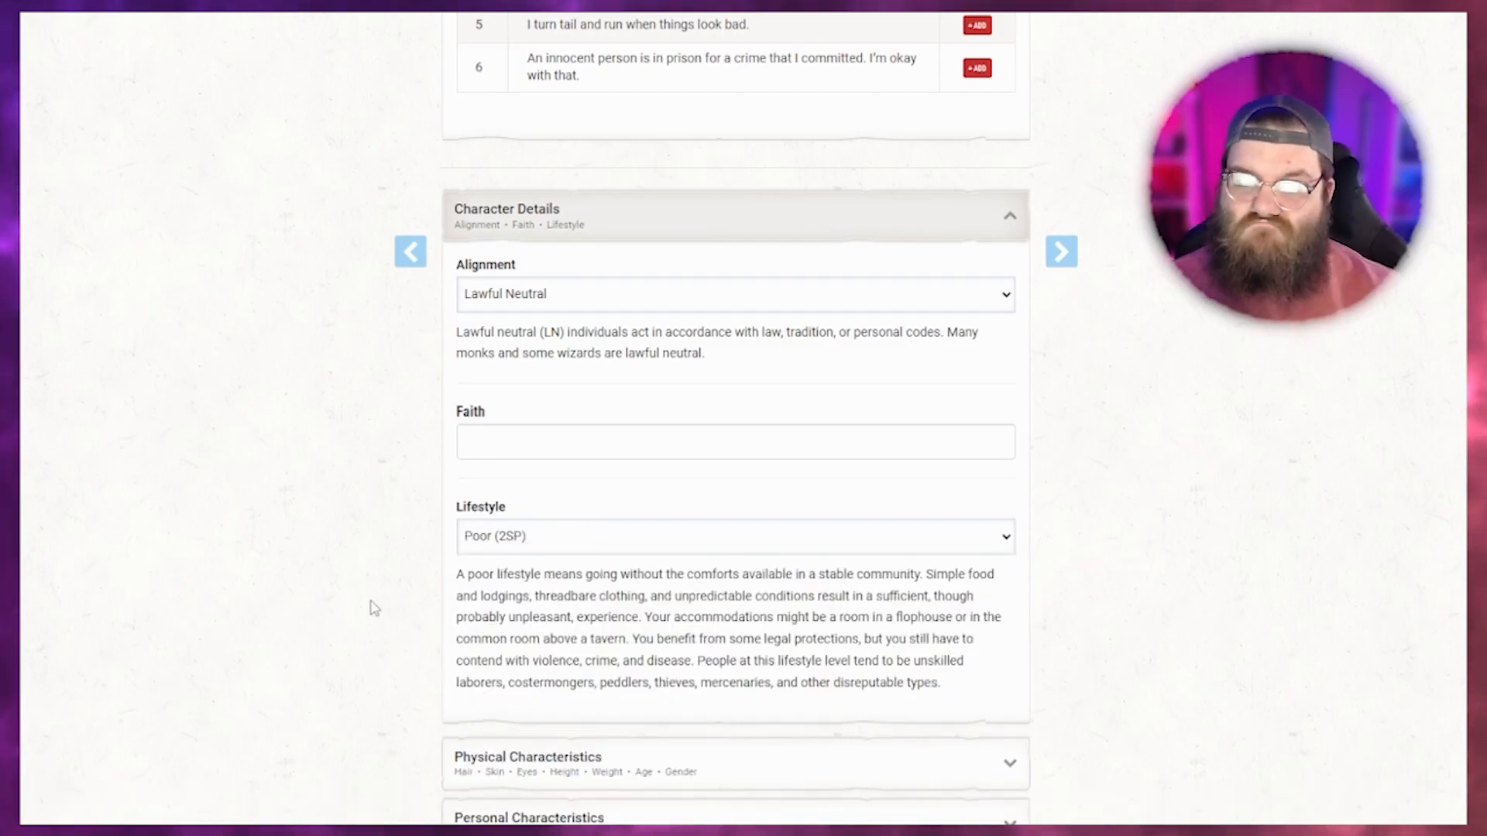
Look over the physical characteristics fields, the chosen personal characteristics and the notes categories of the character description.
{"action": "scroll", "coordinate": [401, 622], "scroll_direction": "down", "scroll_amount": 3}
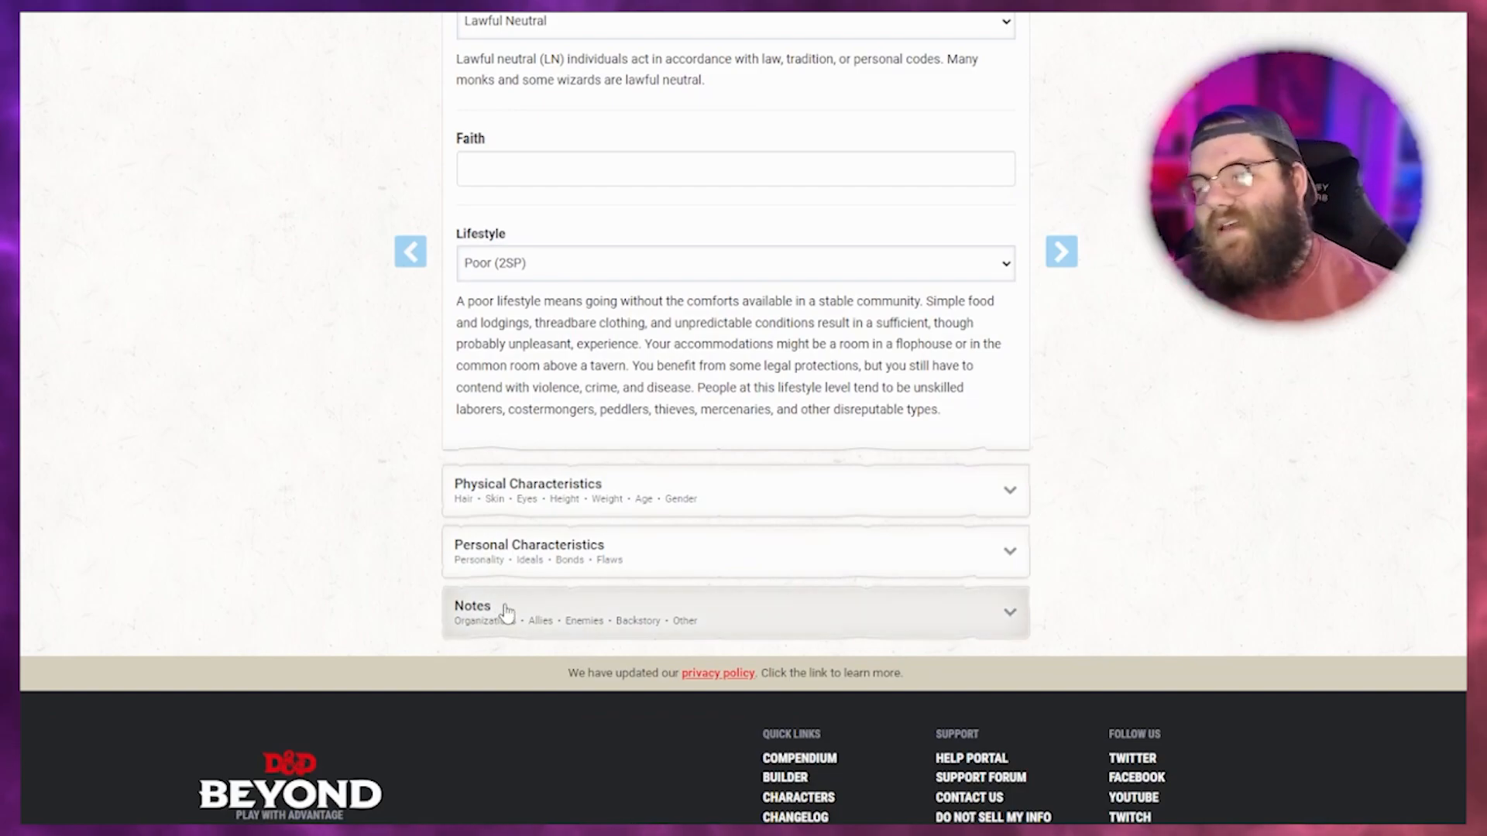
{"action": "left_click", "coordinate": [558, 496]}
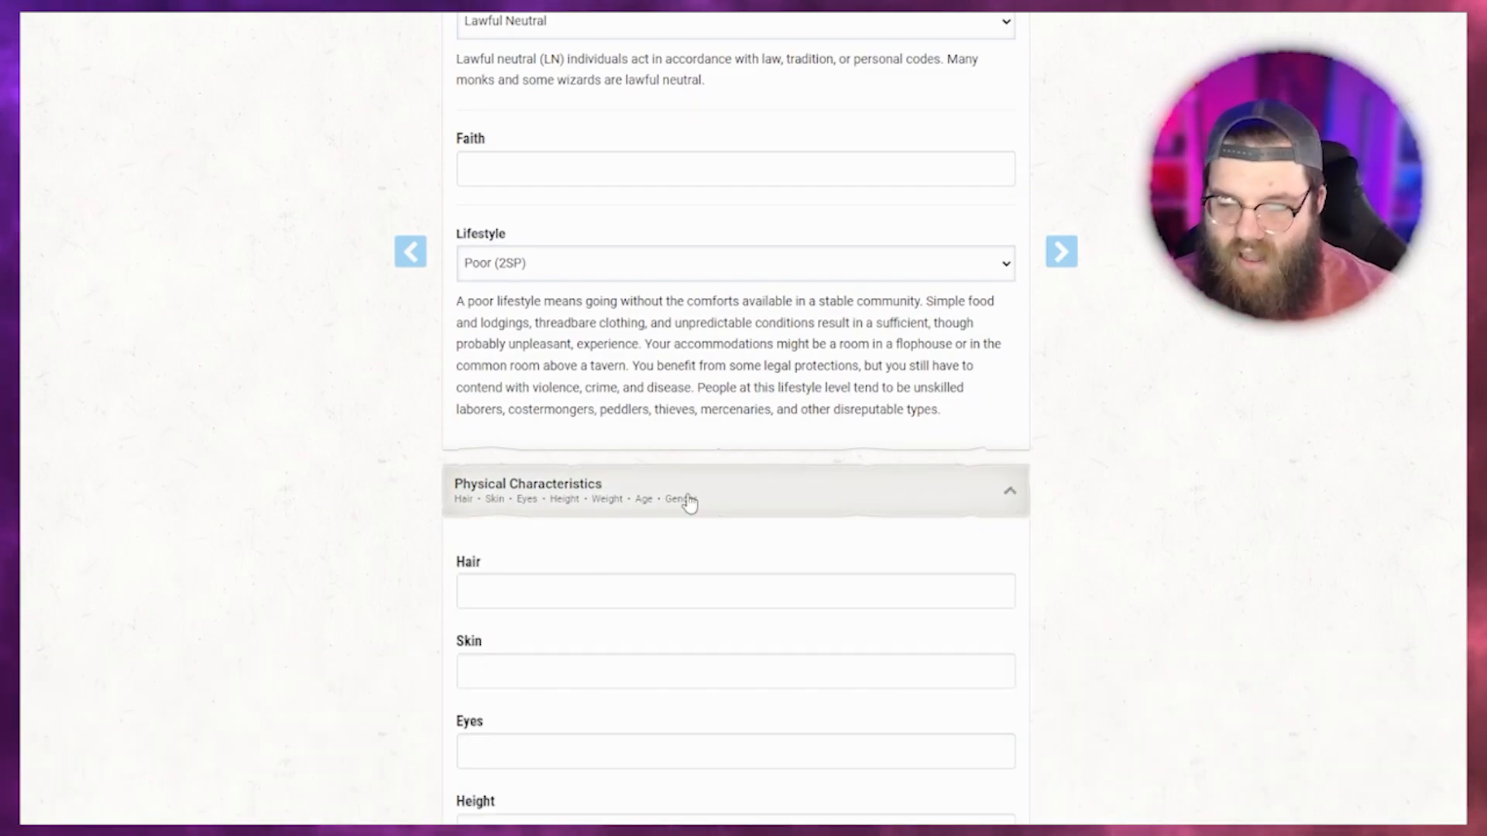
{"action": "scroll", "coordinate": [684, 512], "scroll_direction": "down", "scroll_amount": 4}
{"action": "scroll", "coordinate": [743, 537], "scroll_direction": "down", "scroll_amount": 4}
{"action": "left_click", "coordinate": [610, 490]}
{"action": "scroll", "coordinate": [610, 495], "scroll_direction": "down", "scroll_amount": 4}
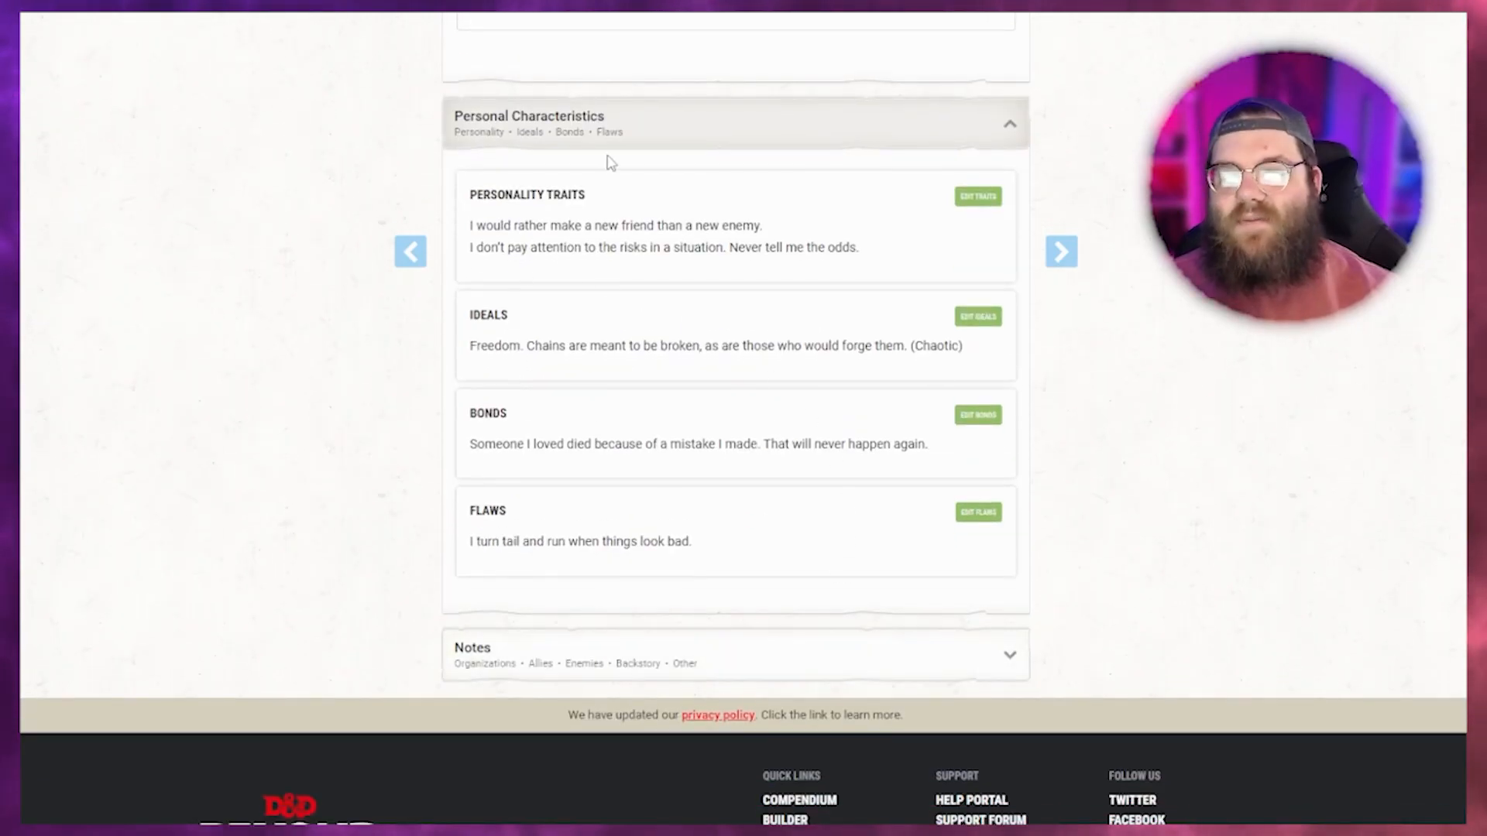
{"action": "left_click", "coordinate": [579, 136]}
{"action": "left_click", "coordinate": [522, 542]}
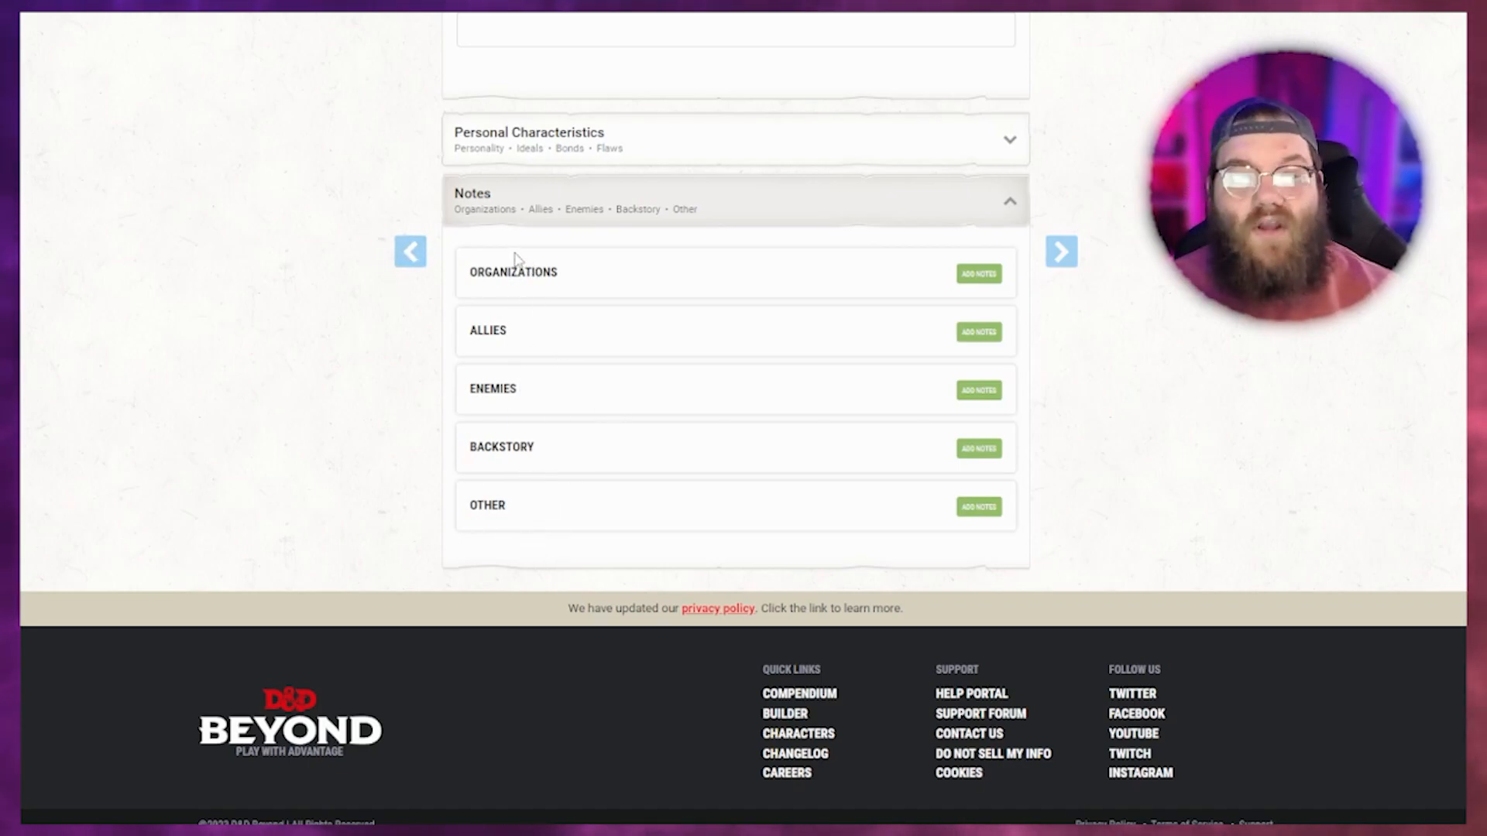
Go to the equipment stage, choose starting equipment instead of gold, and pick a Sickle as the Druid's simple weapon.
{"action": "scroll", "coordinate": [539, 300], "scroll_direction": "up", "scroll_amount": 10}
{"action": "scroll", "coordinate": [540, 300], "scroll_direction": "up", "scroll_amount": 15}
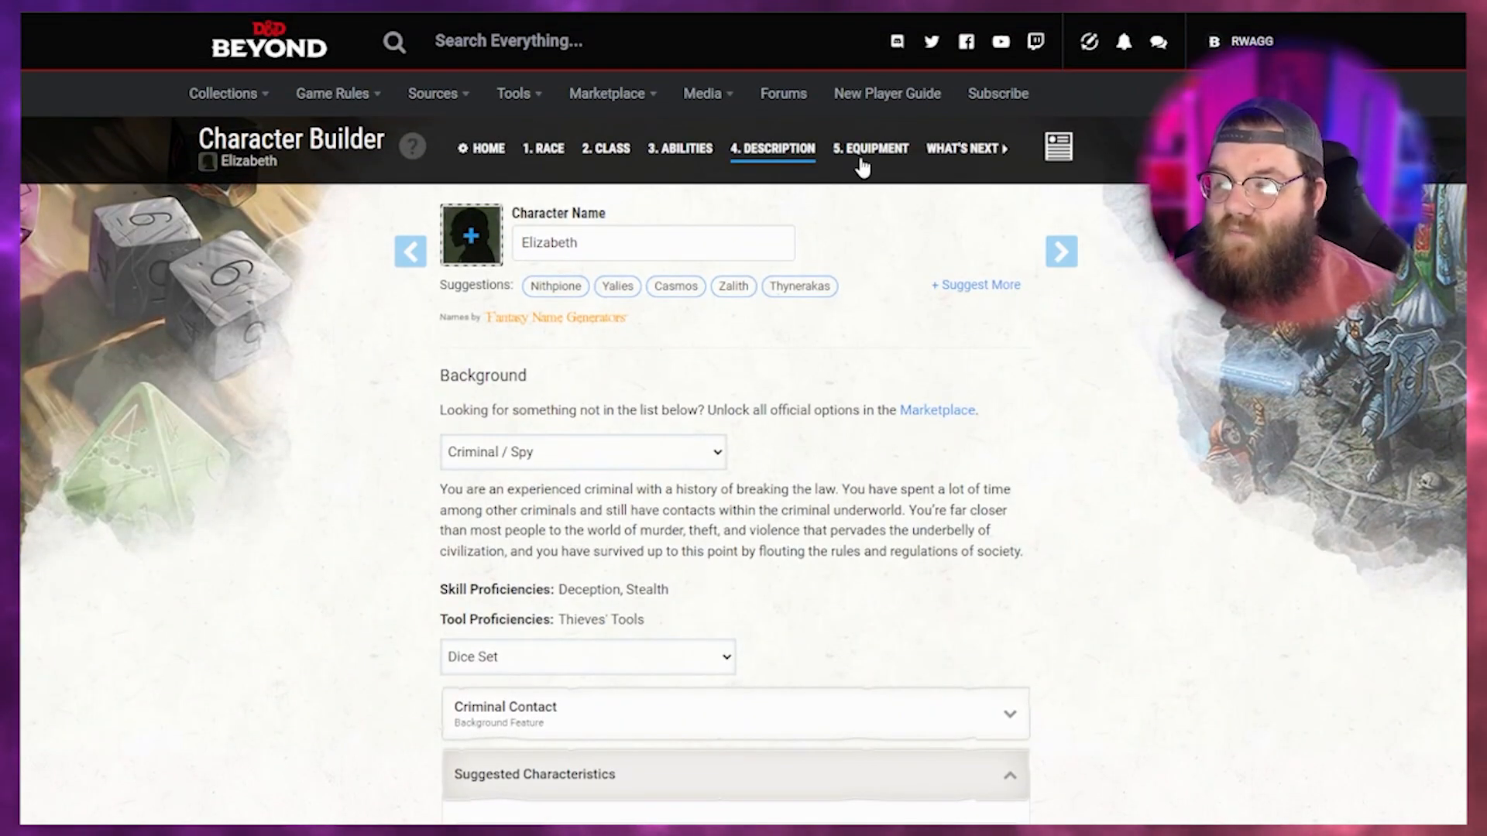
{"action": "left_click", "coordinate": [862, 161]}
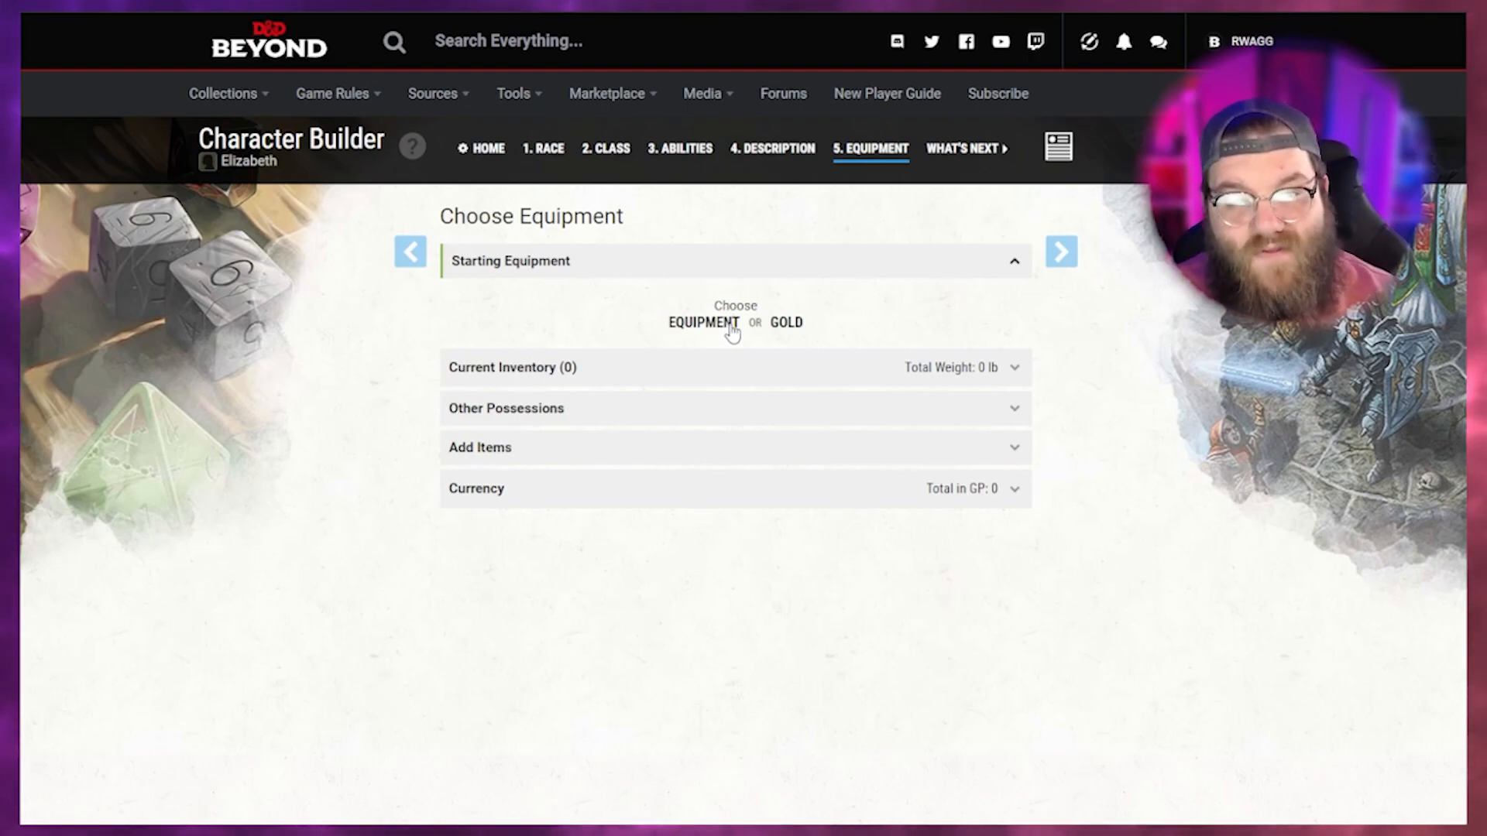
{"action": "left_click", "coordinate": [732, 329]}
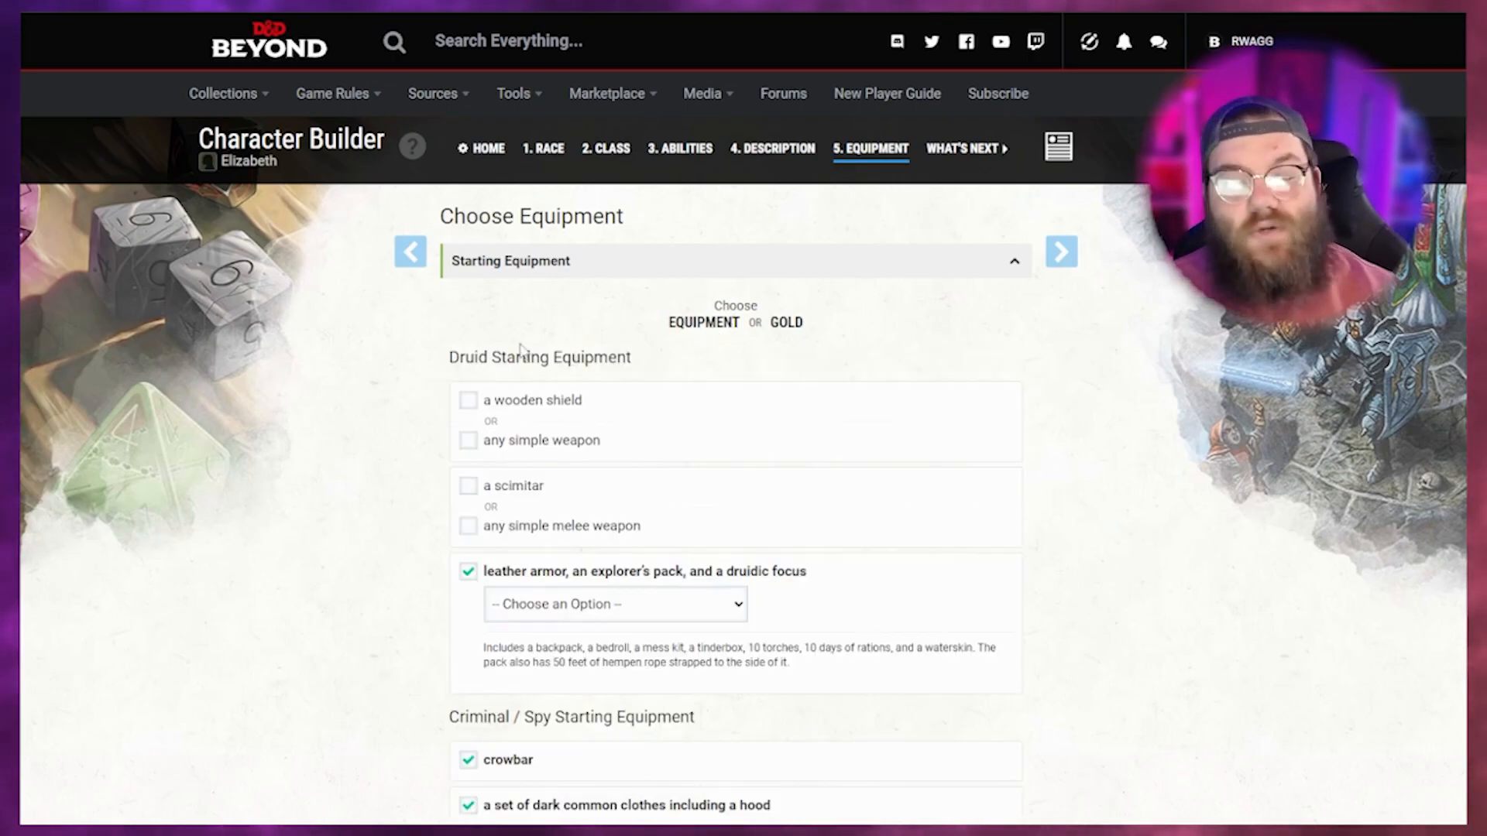
{"action": "left_click", "coordinate": [468, 440]}
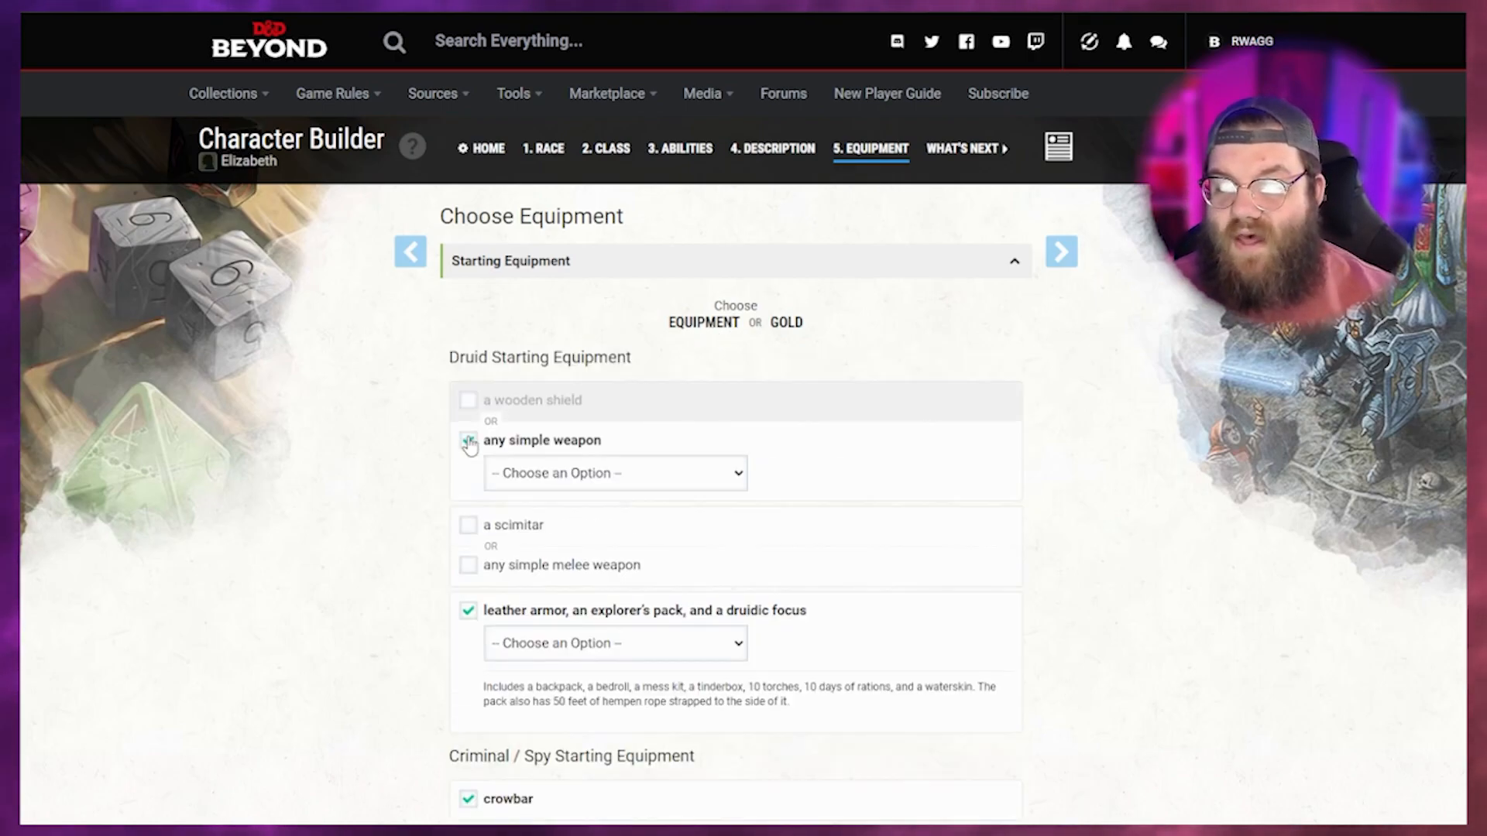
{"action": "left_click", "coordinate": [559, 487]}
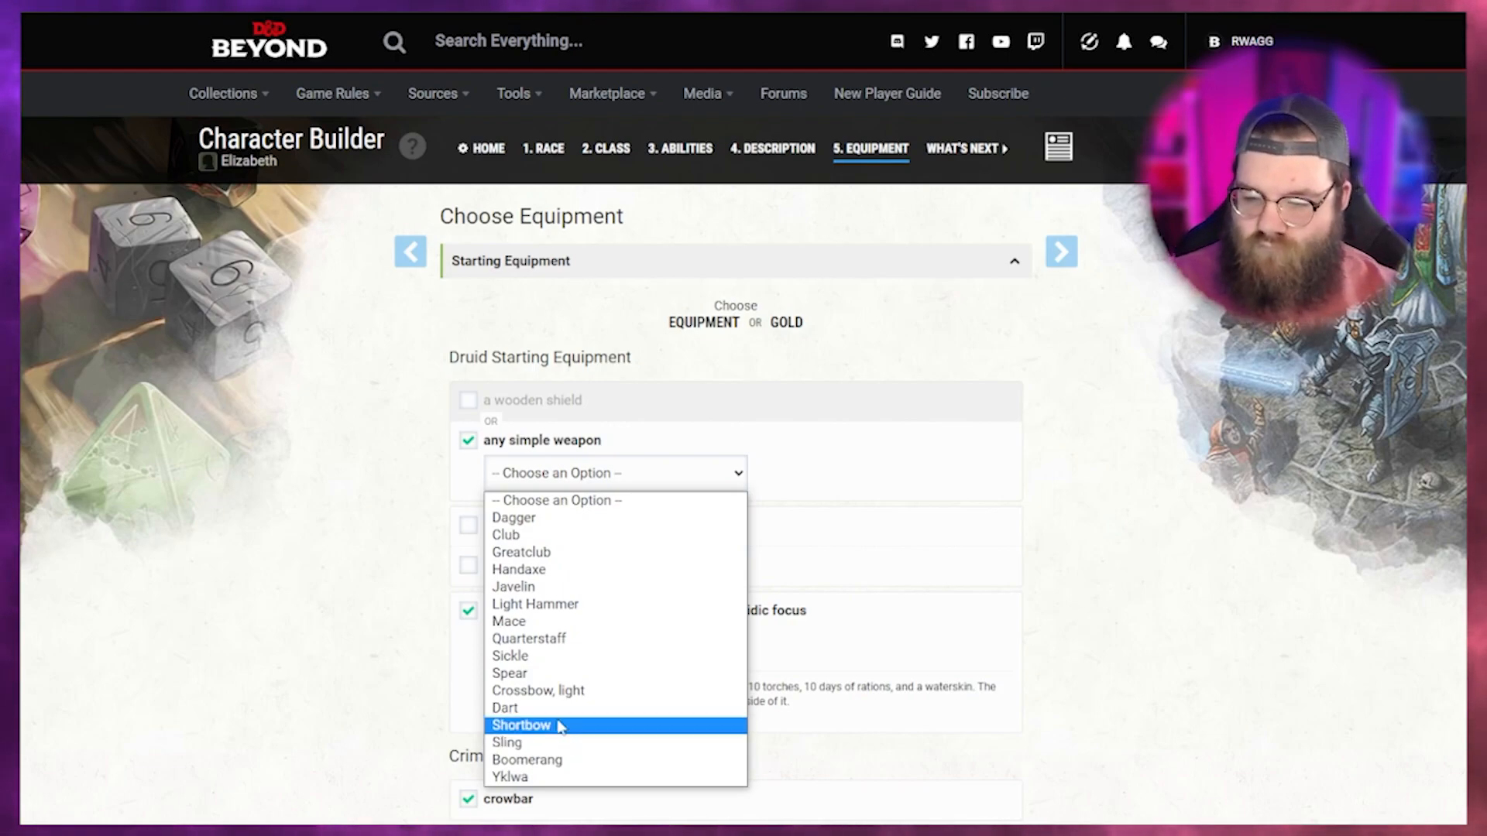
{"action": "left_click", "coordinate": [547, 657]}
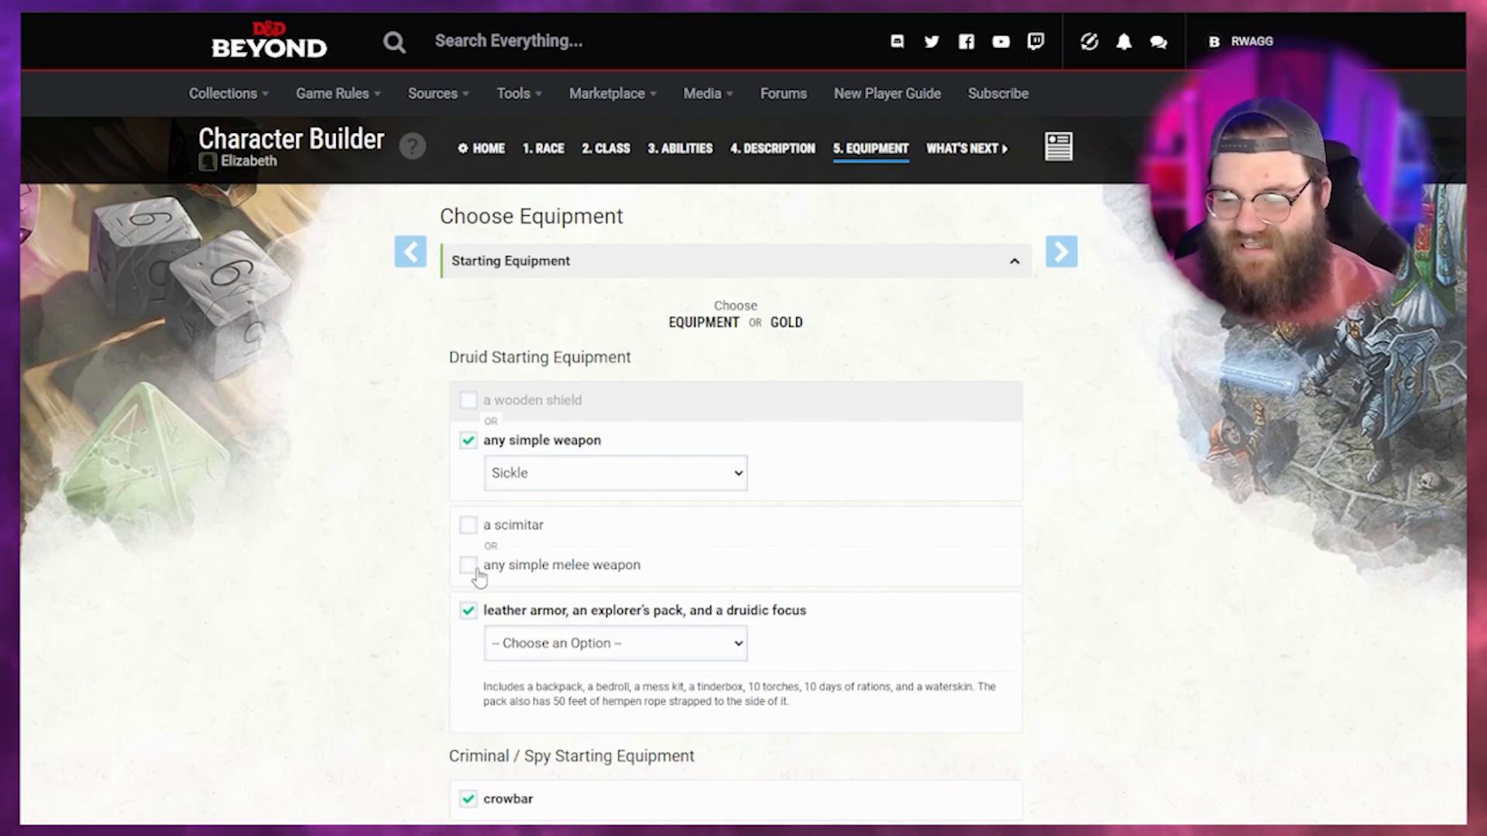
Choose any simple melee weapon instead of the scimitar and pick a Quarterstaff.
{"action": "left_click", "coordinate": [468, 565]}
{"action": "scroll", "coordinate": [487, 596], "scroll_direction": "down", "scroll_amount": 3}
{"action": "left_click", "coordinate": [585, 418]}
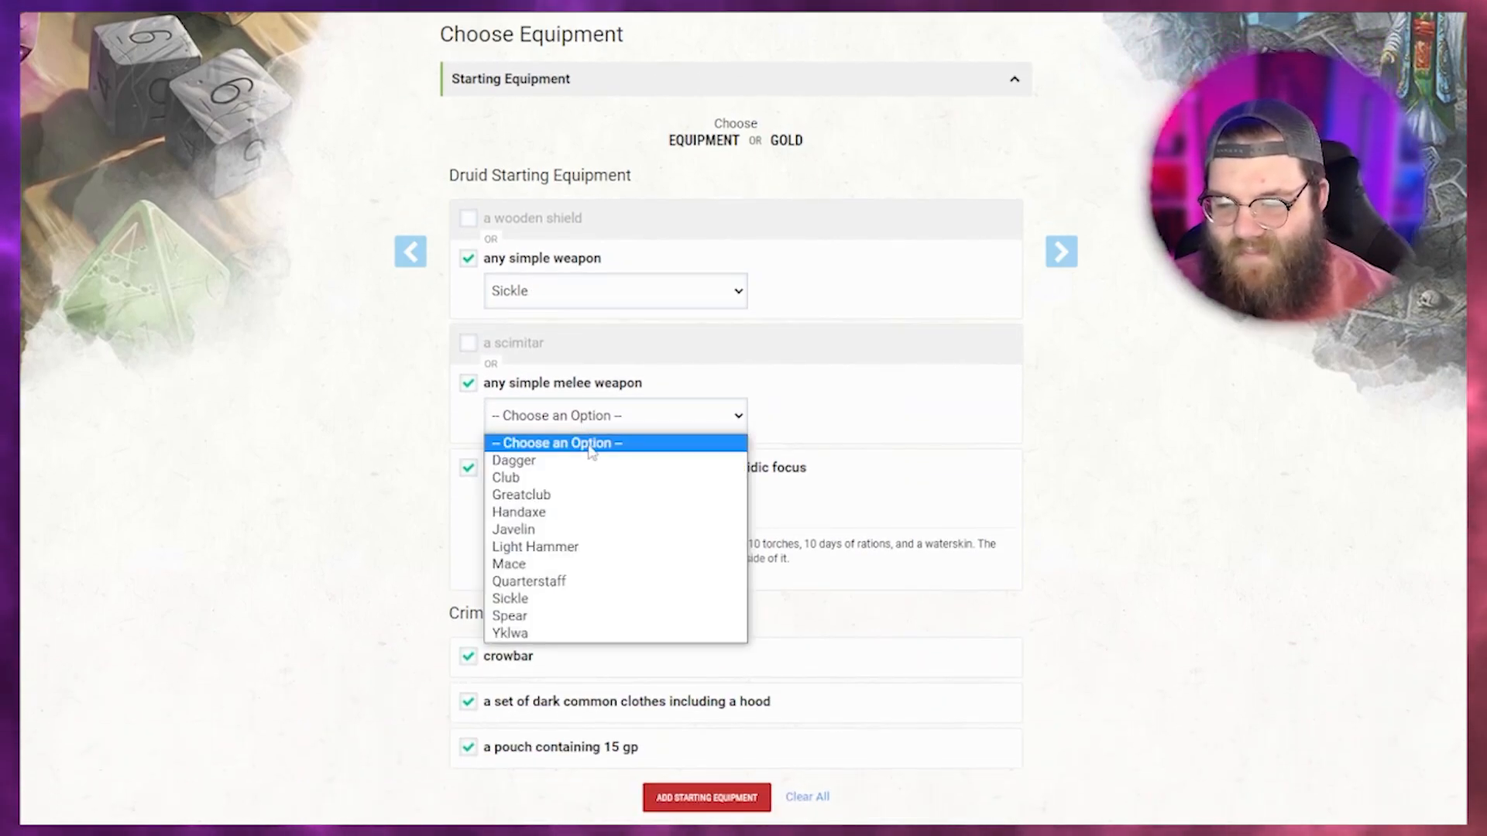
{"action": "left_click", "coordinate": [566, 580]}
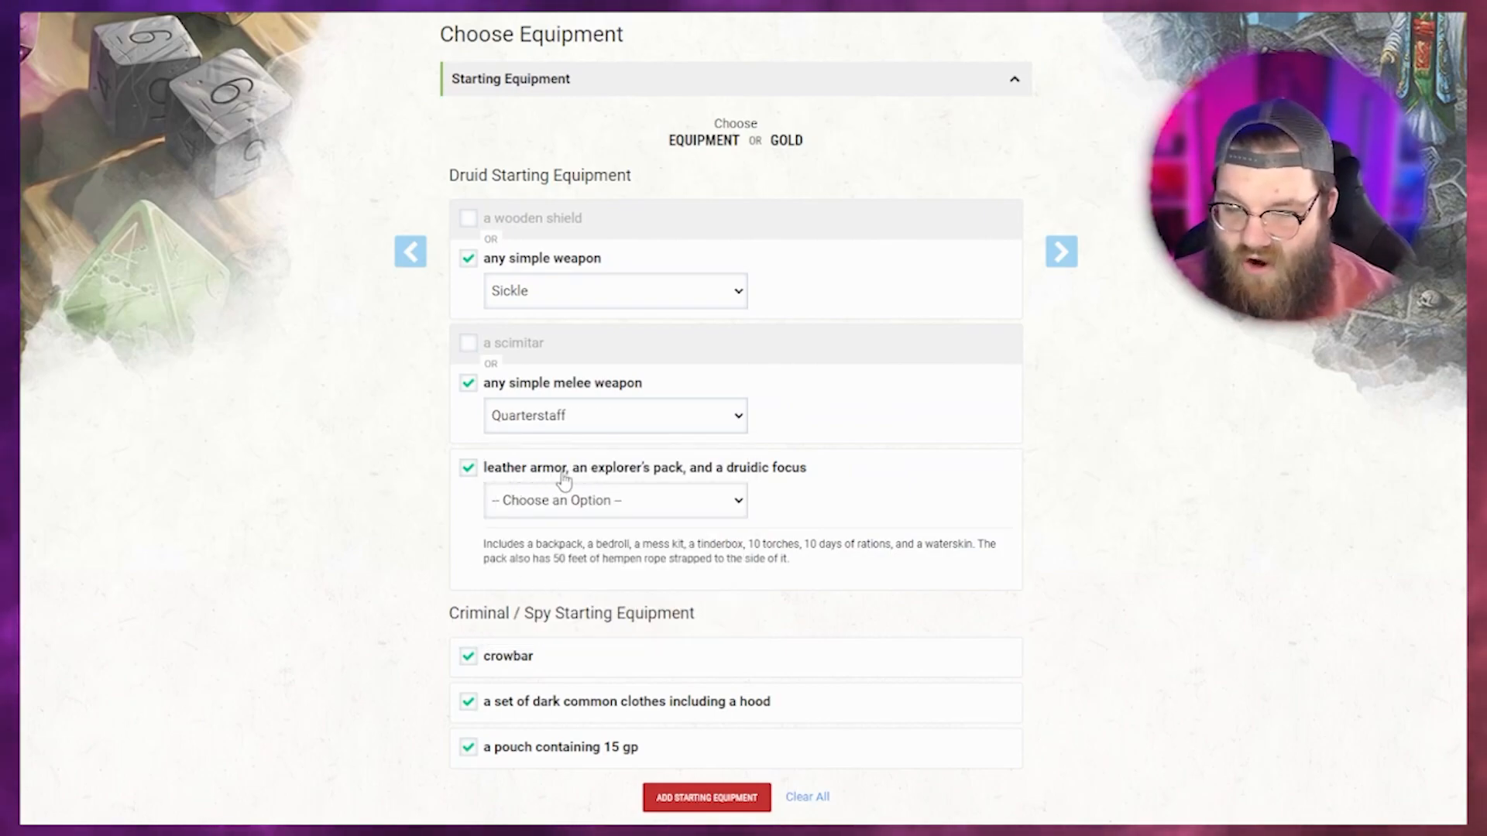
Pick Sprig of Mistletoe as the druidic focus, add the starting equipment to the inventory, and look through the items.
{"action": "left_click", "coordinate": [531, 499]}
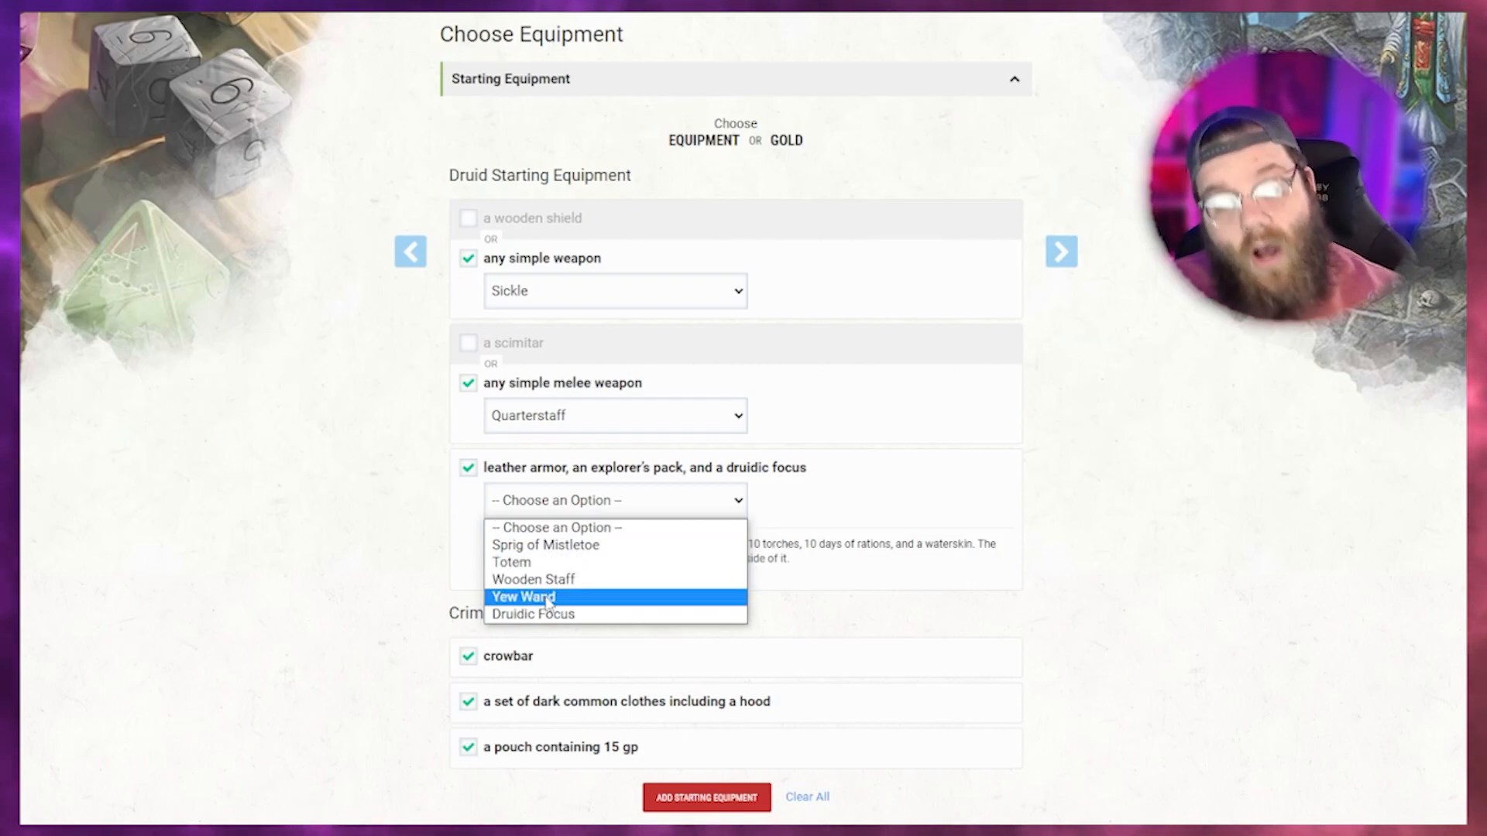
{"action": "left_click", "coordinate": [516, 547]}
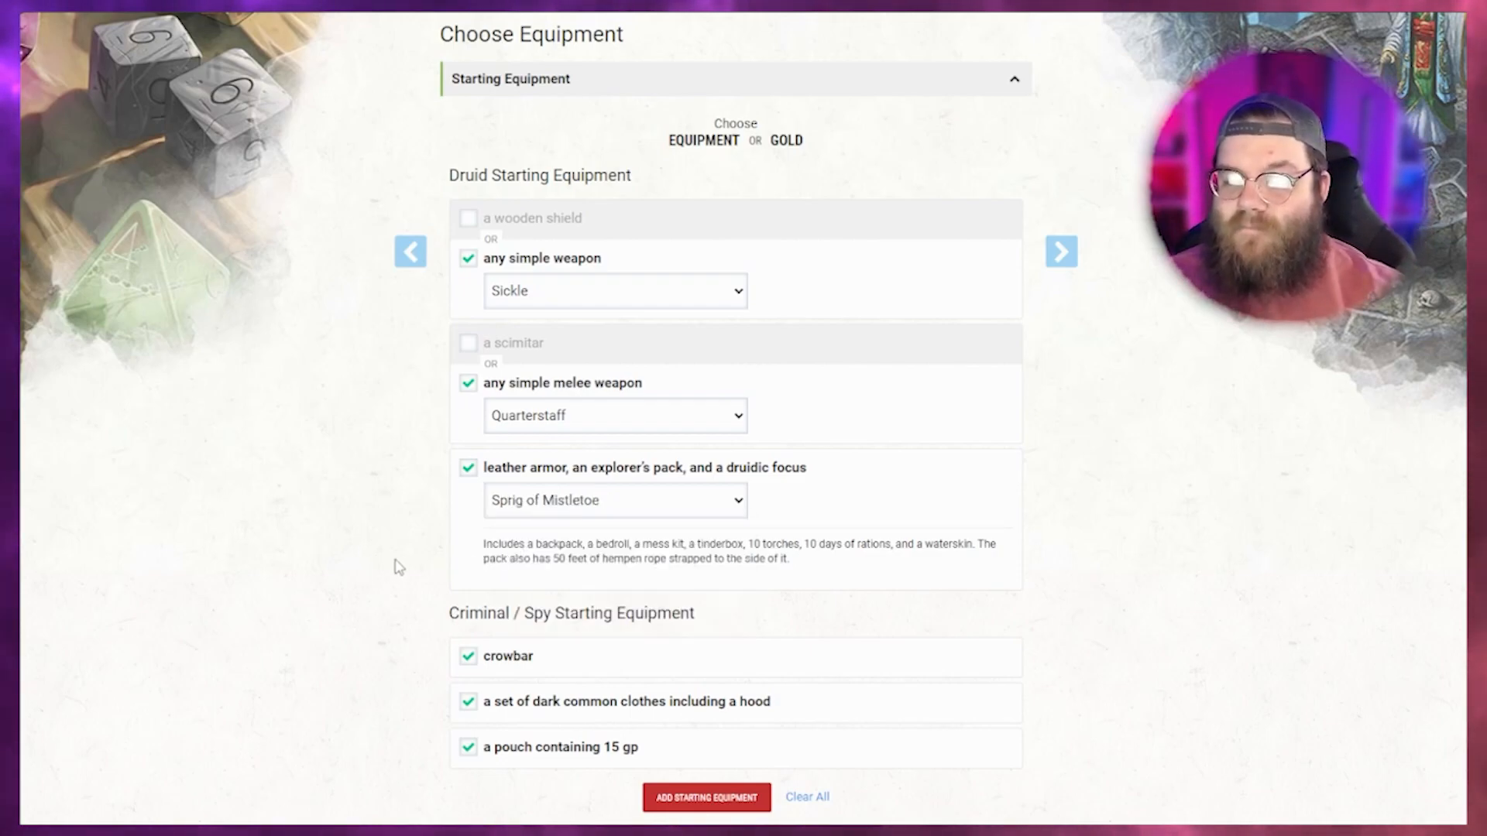
{"action": "scroll", "coordinate": [690, 697], "scroll_direction": "down", "scroll_amount": 3}
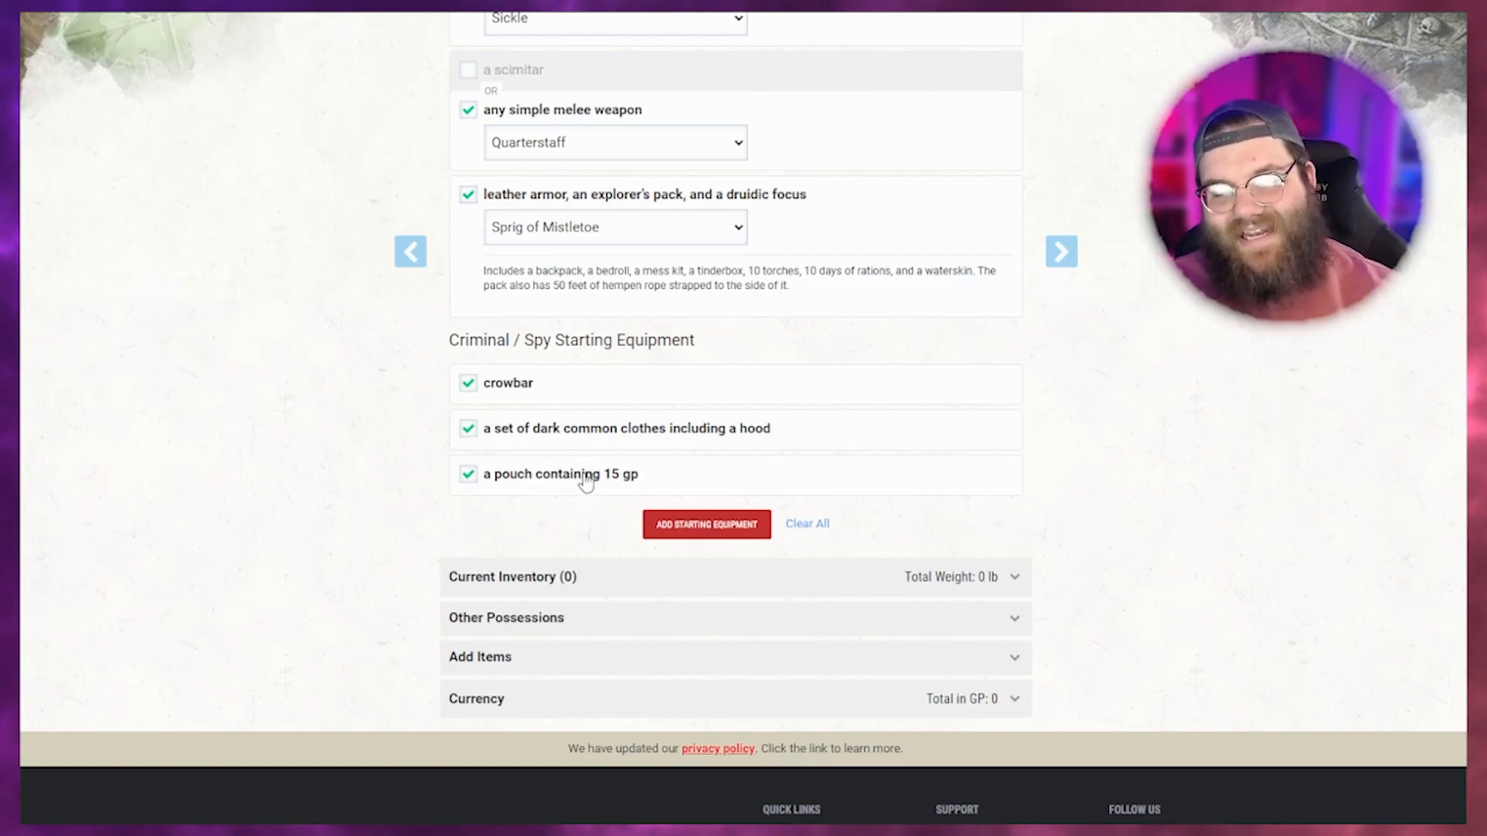
{"action": "scroll", "coordinate": [586, 481], "scroll_direction": "up", "scroll_amount": 1}
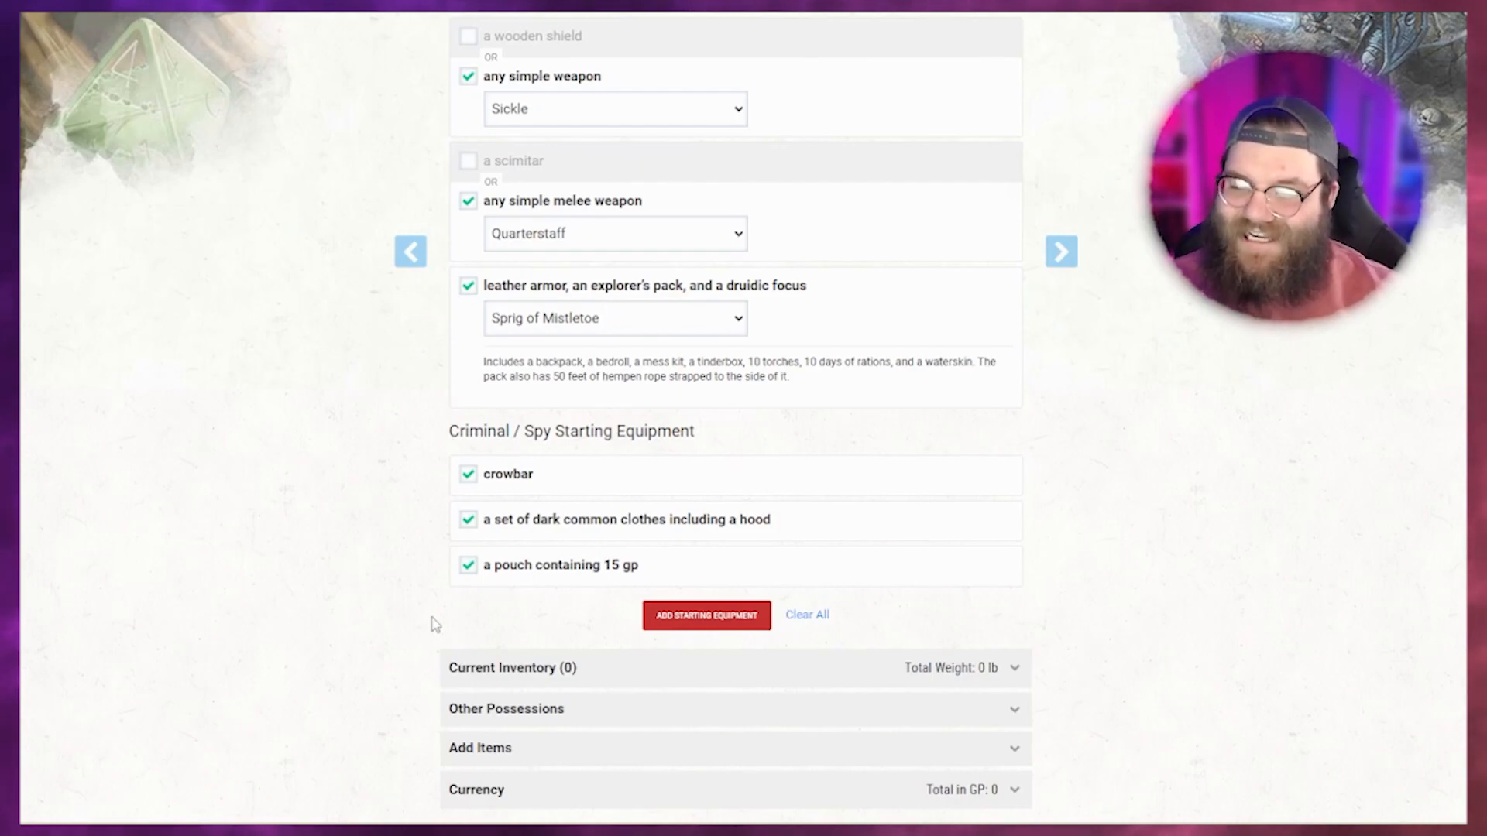
{"action": "left_click", "coordinate": [691, 614]}
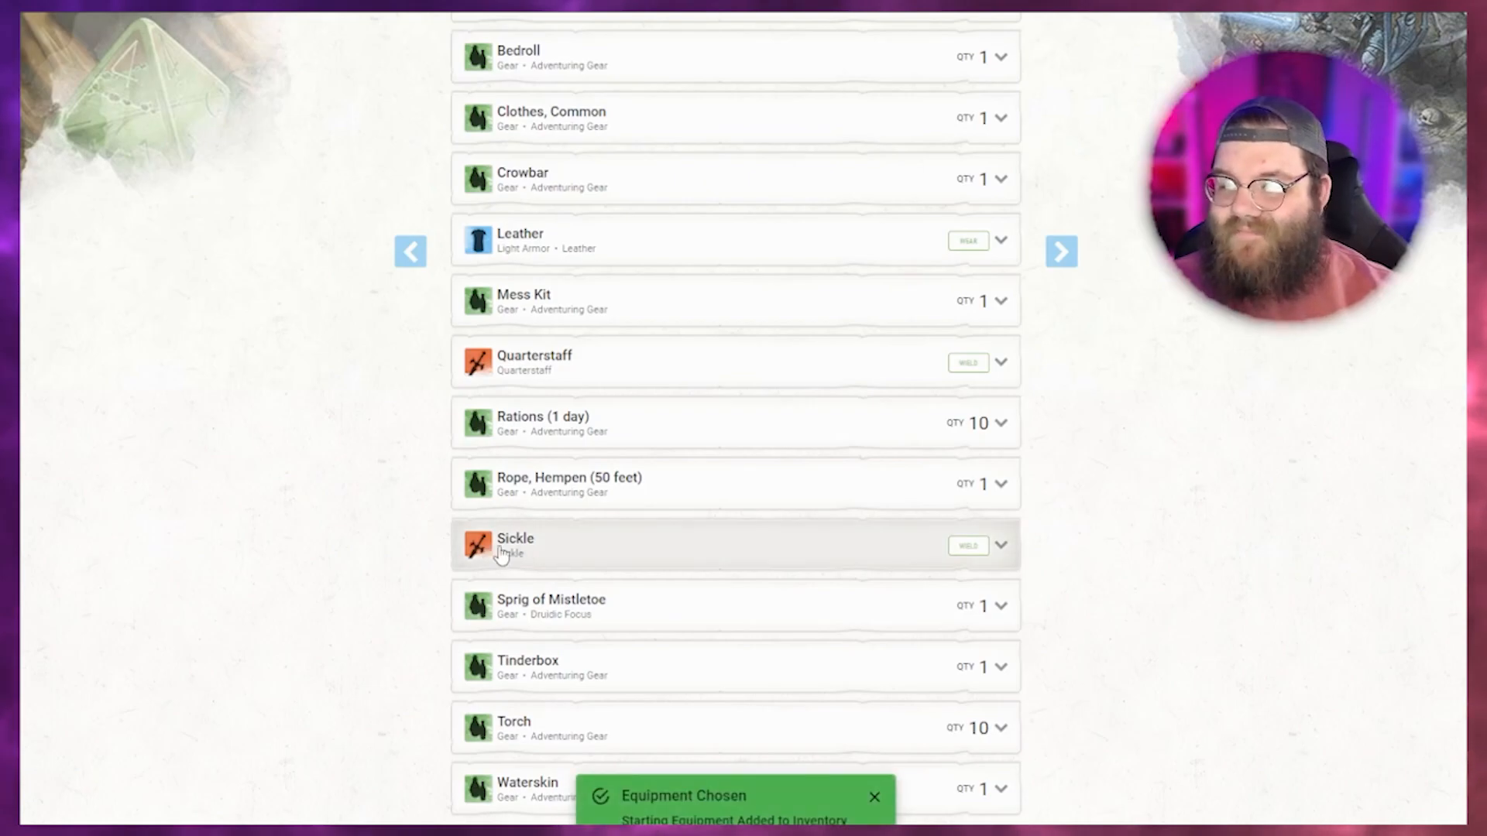
{"action": "scroll", "coordinate": [337, 491], "scroll_direction": "down", "scroll_amount": 8}
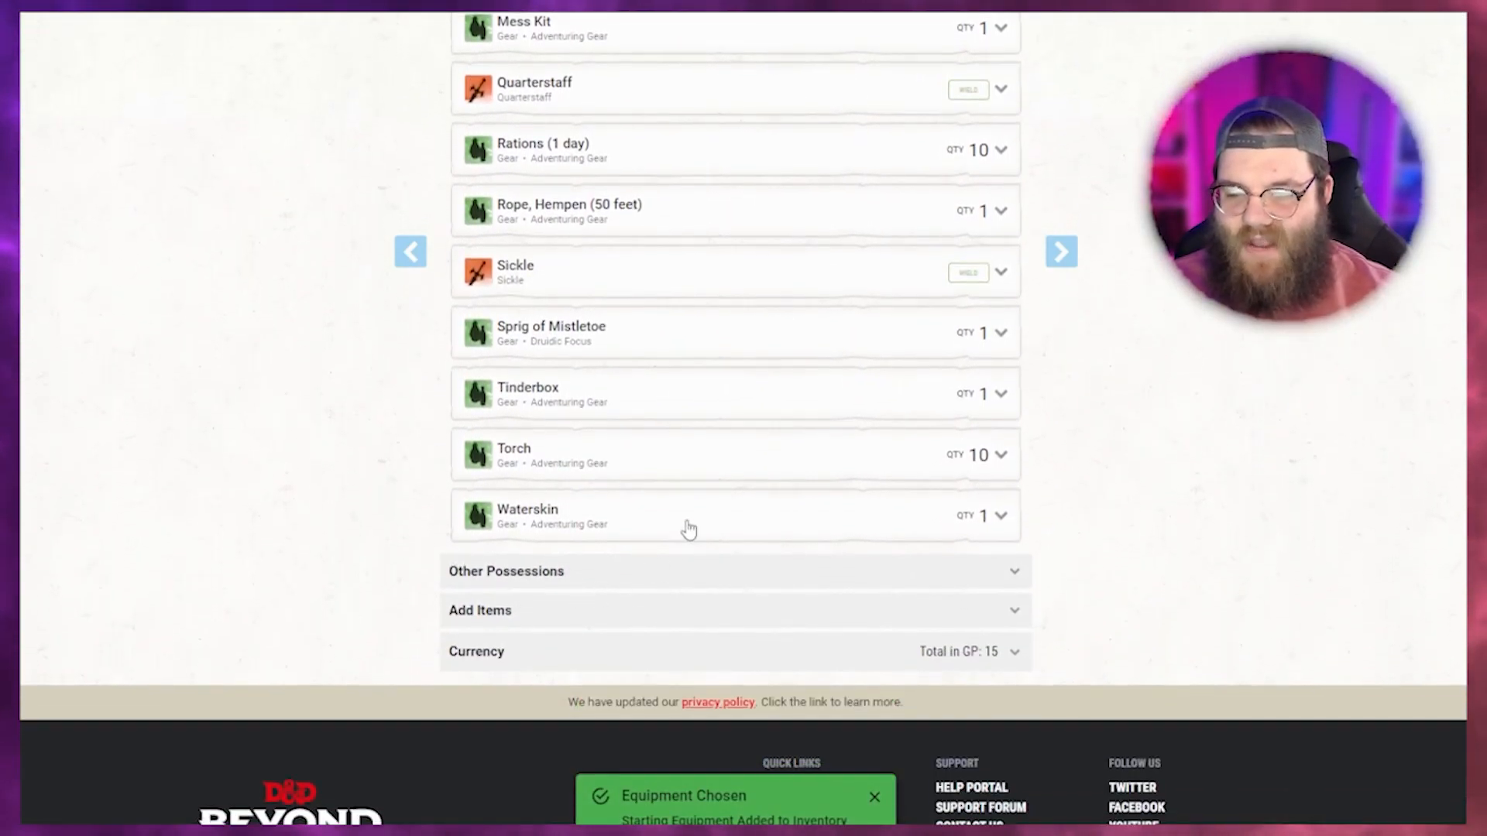
{"action": "scroll", "coordinate": [674, 547], "scroll_direction": "up", "scroll_amount": 5}
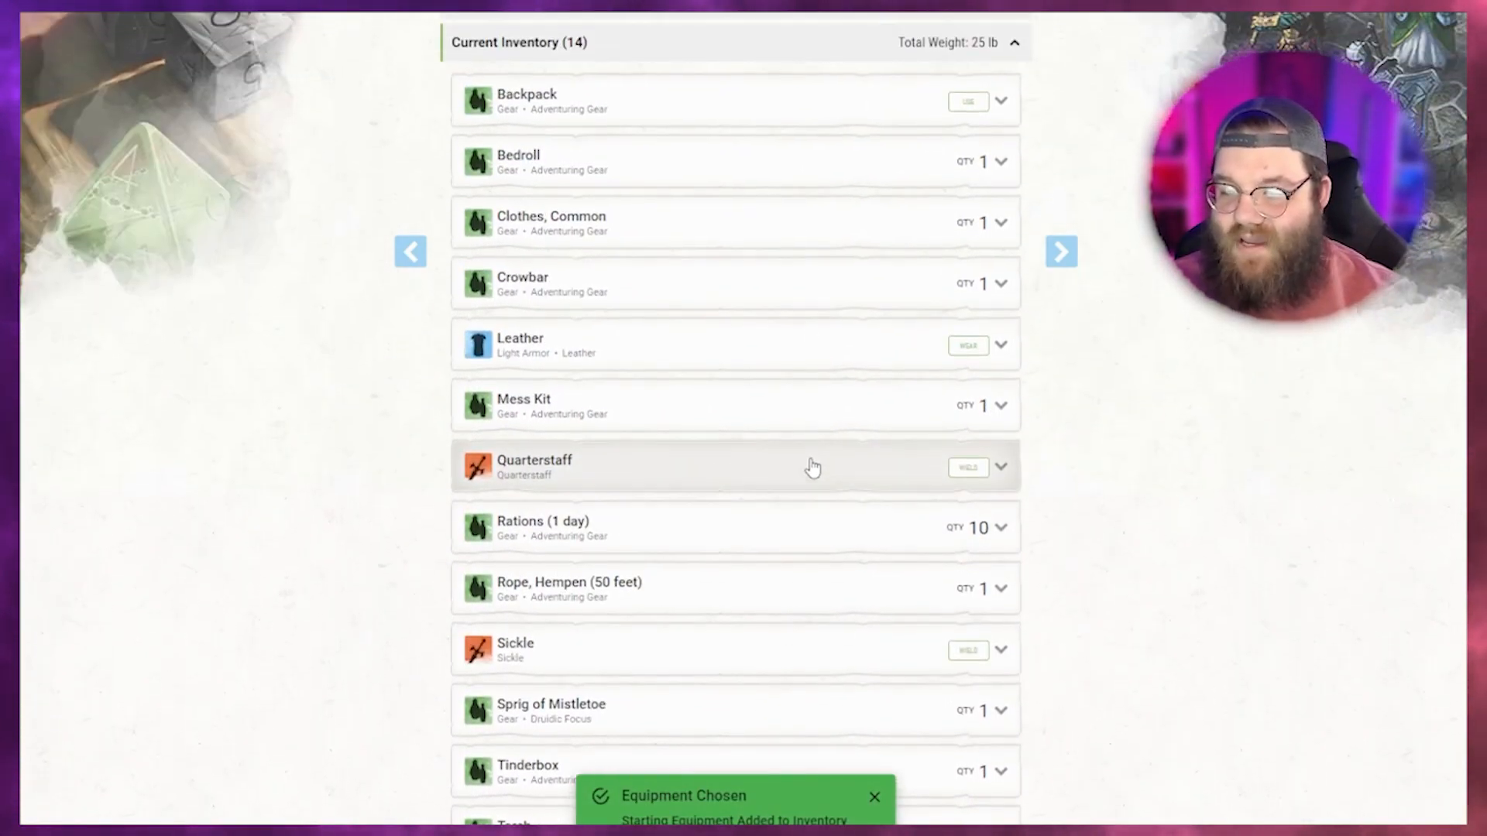
Equip the Leather armor as worn and the Quarterstaff as wielded in the current inventory.
{"action": "scroll", "coordinate": [891, 448], "scroll_direction": "up", "scroll_amount": 1}
{"action": "left_click", "coordinate": [972, 427]}
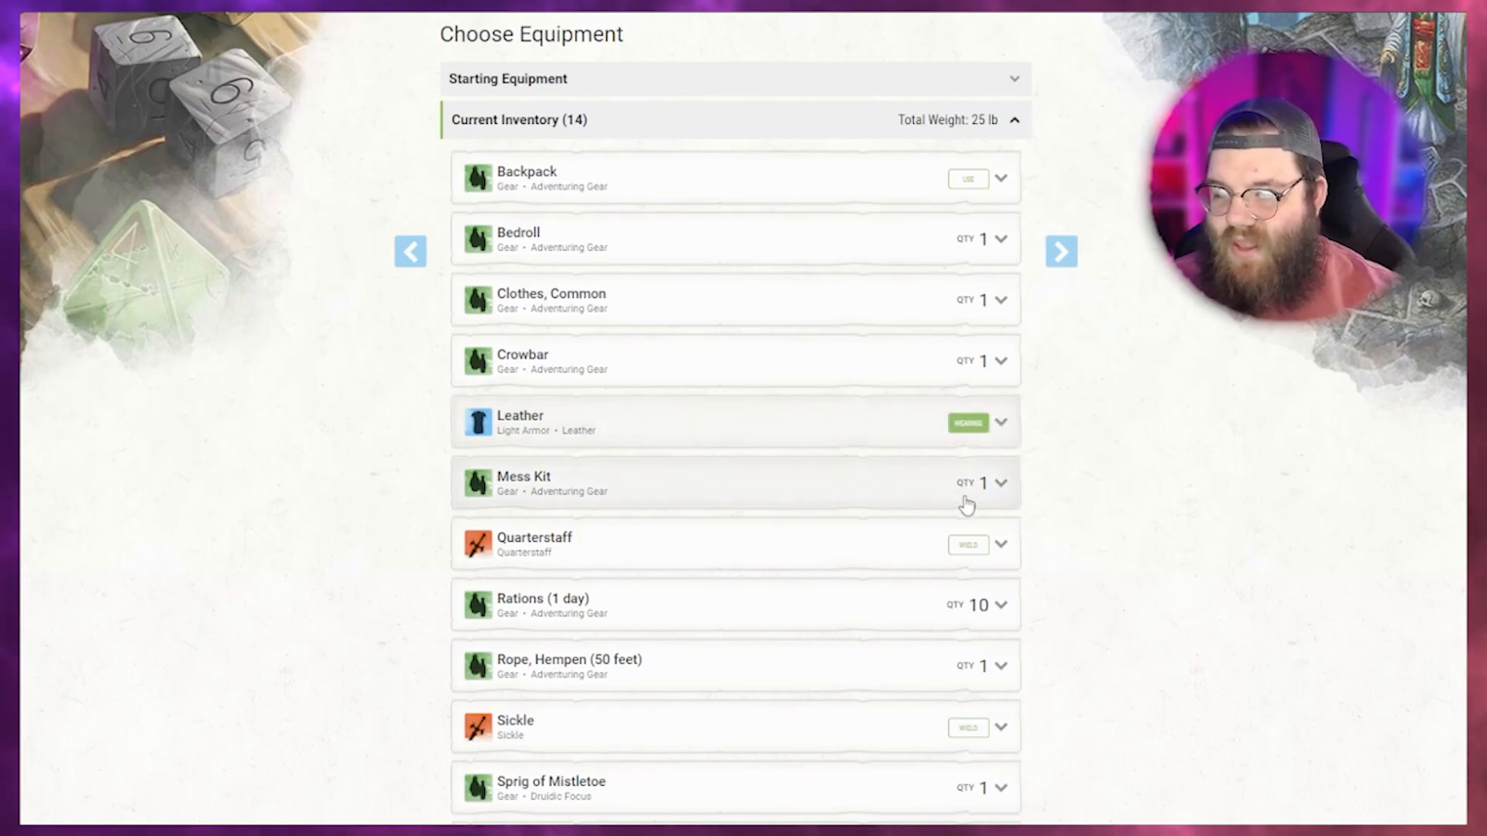
{"action": "left_click", "coordinate": [968, 547]}
{"action": "scroll", "coordinate": [898, 604], "scroll_direction": "down", "scroll_amount": 3}
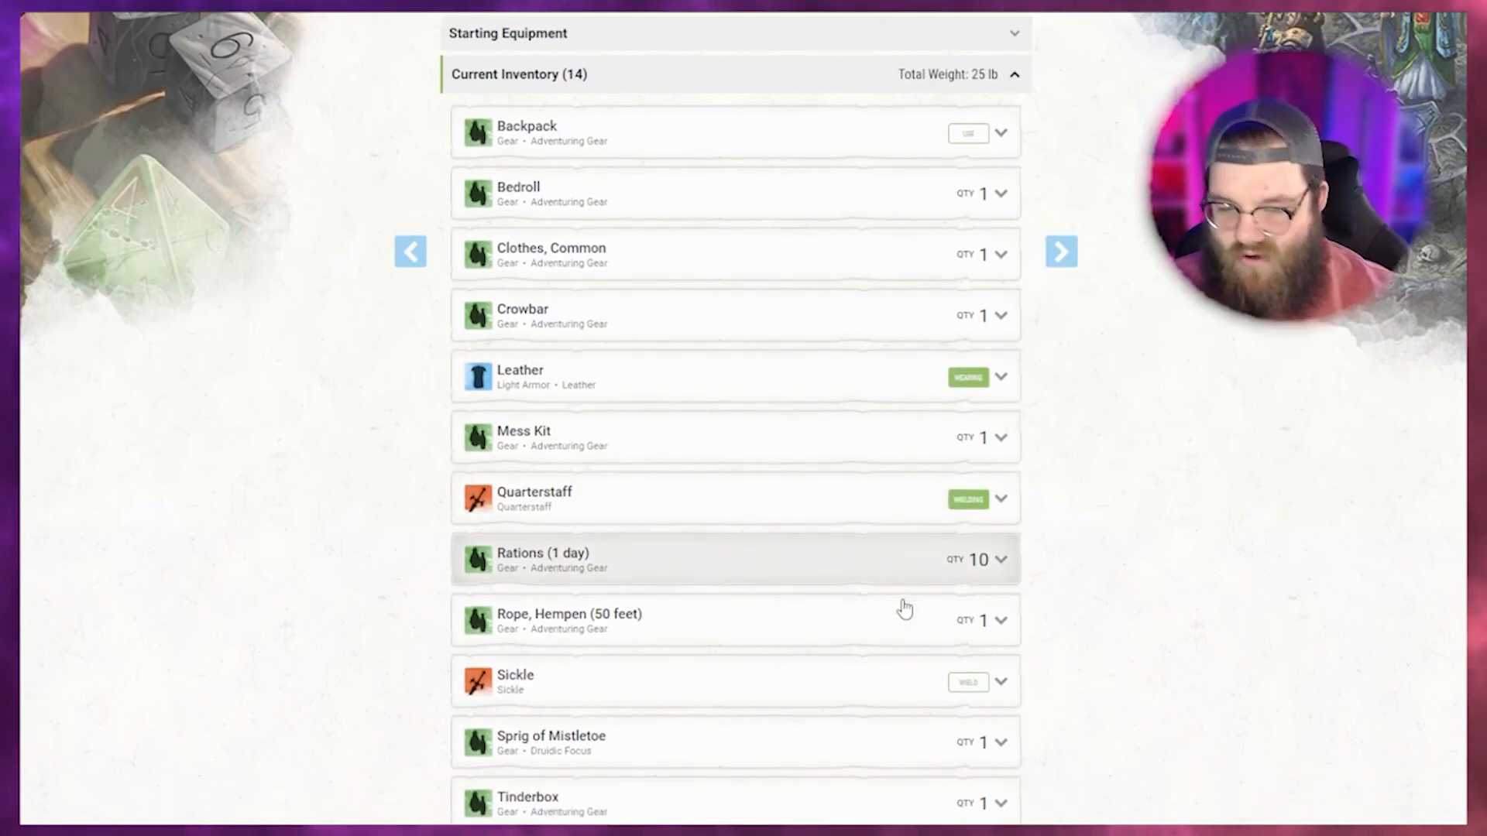
{"action": "scroll", "coordinate": [639, 582], "scroll_direction": "up", "scroll_amount": 5}
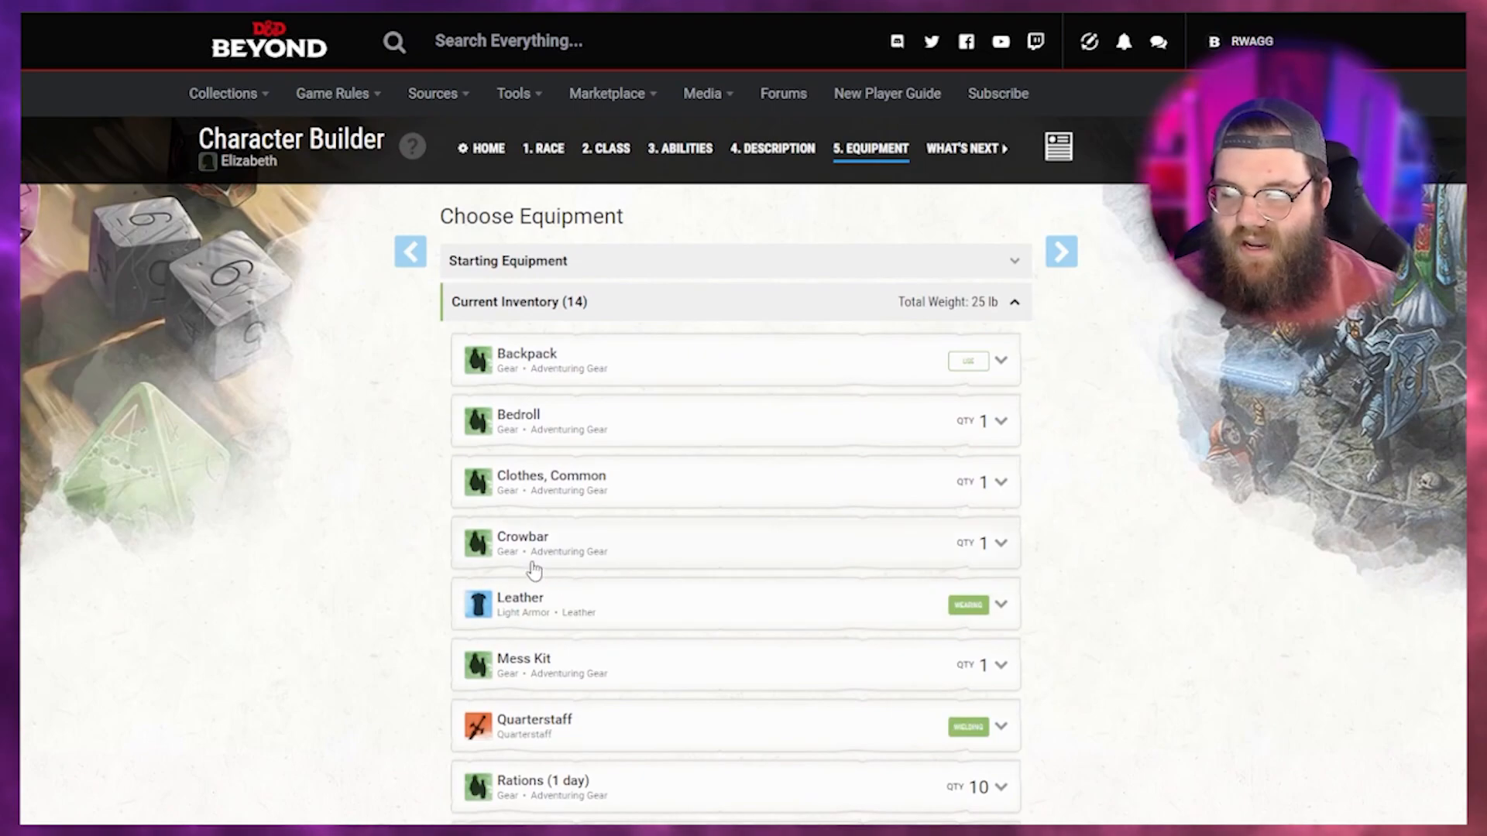
Finish the character builder, view the character sheet, and dismiss the Beyond 20 notice.
{"action": "left_click", "coordinate": [946, 151]}
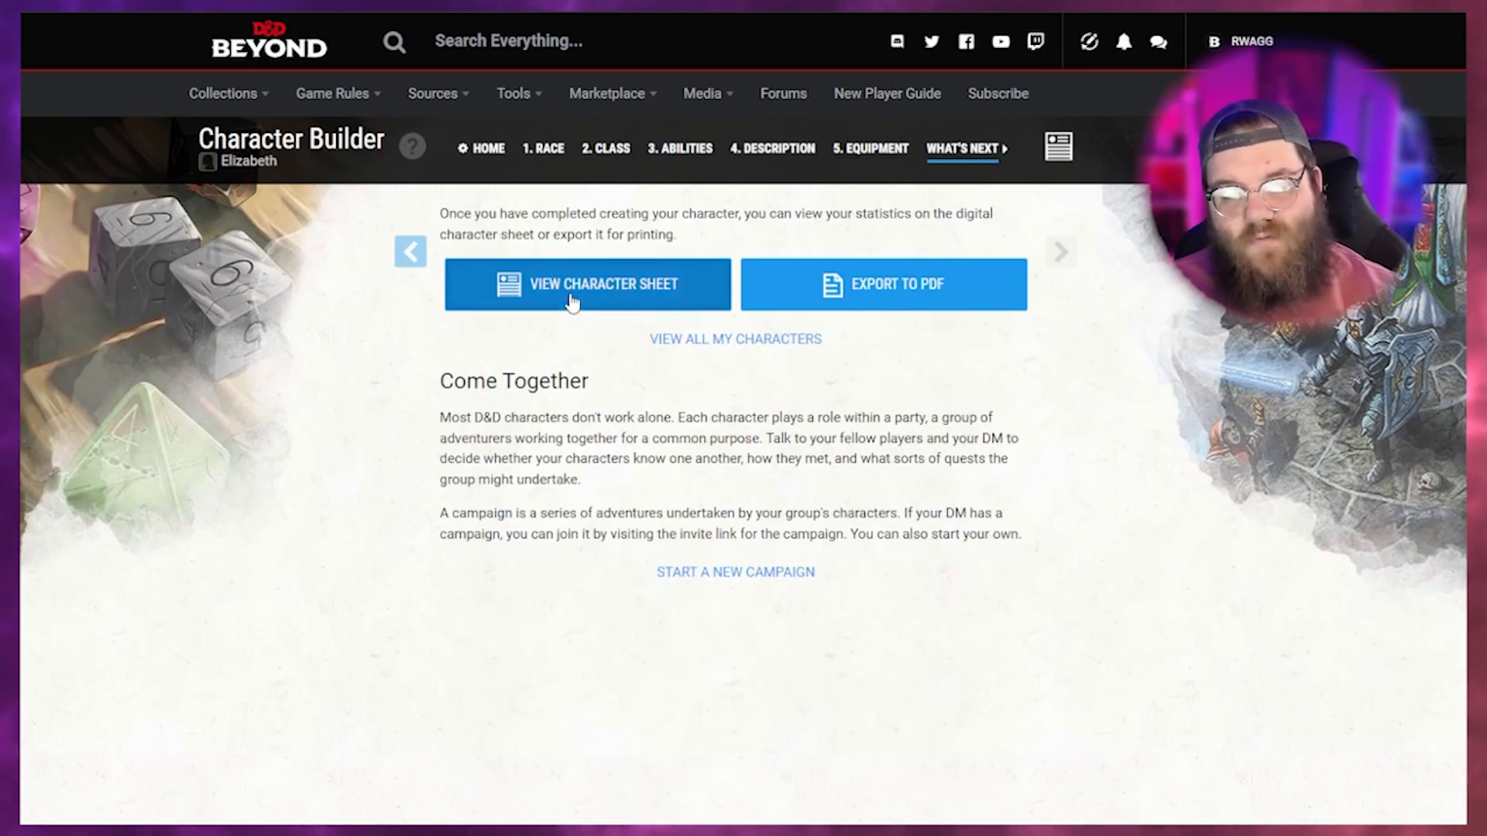
{"action": "left_click", "coordinate": [571, 302]}
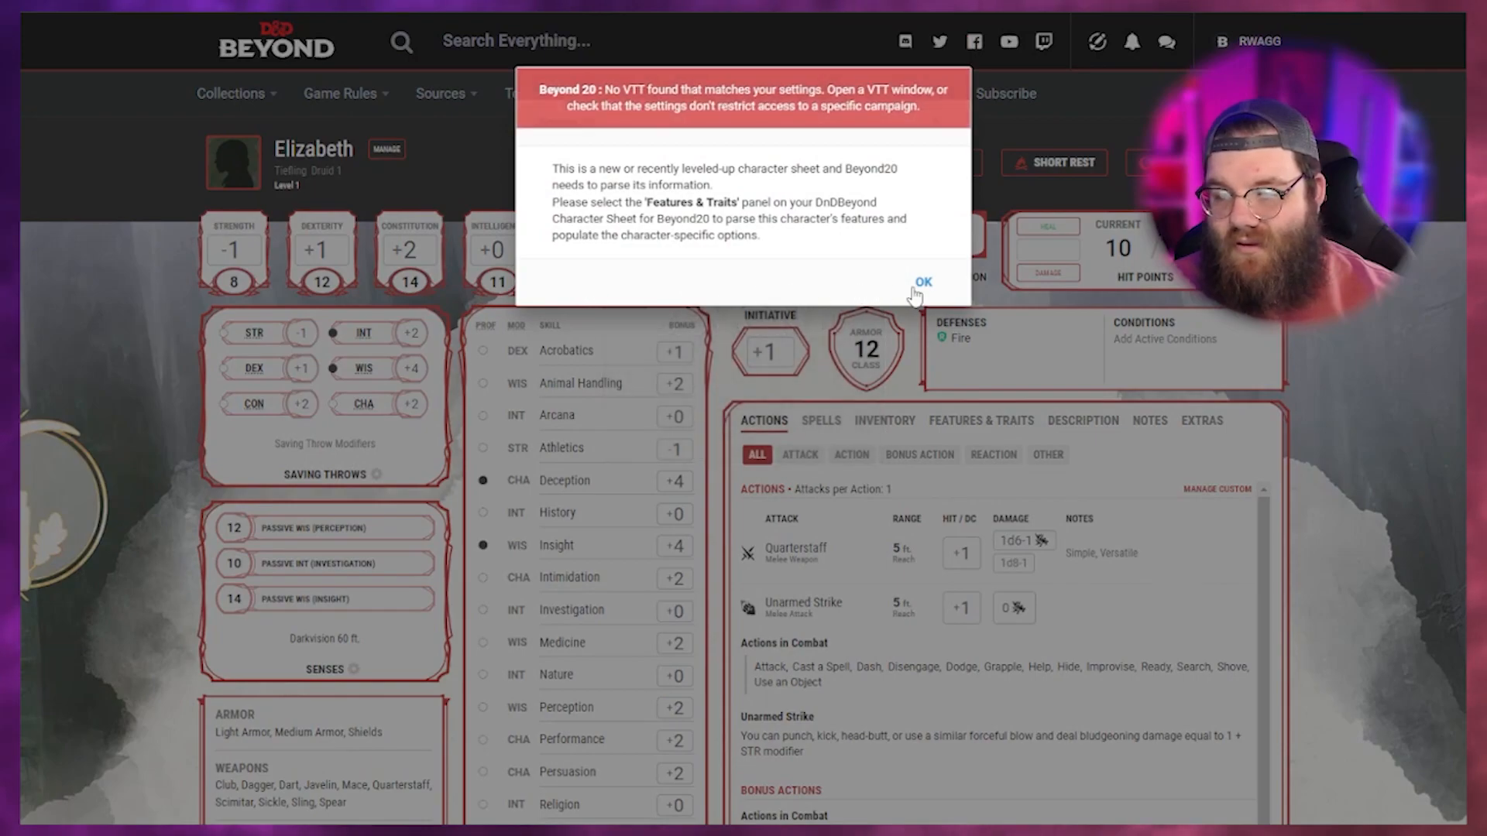
{"action": "left_click", "coordinate": [921, 281]}
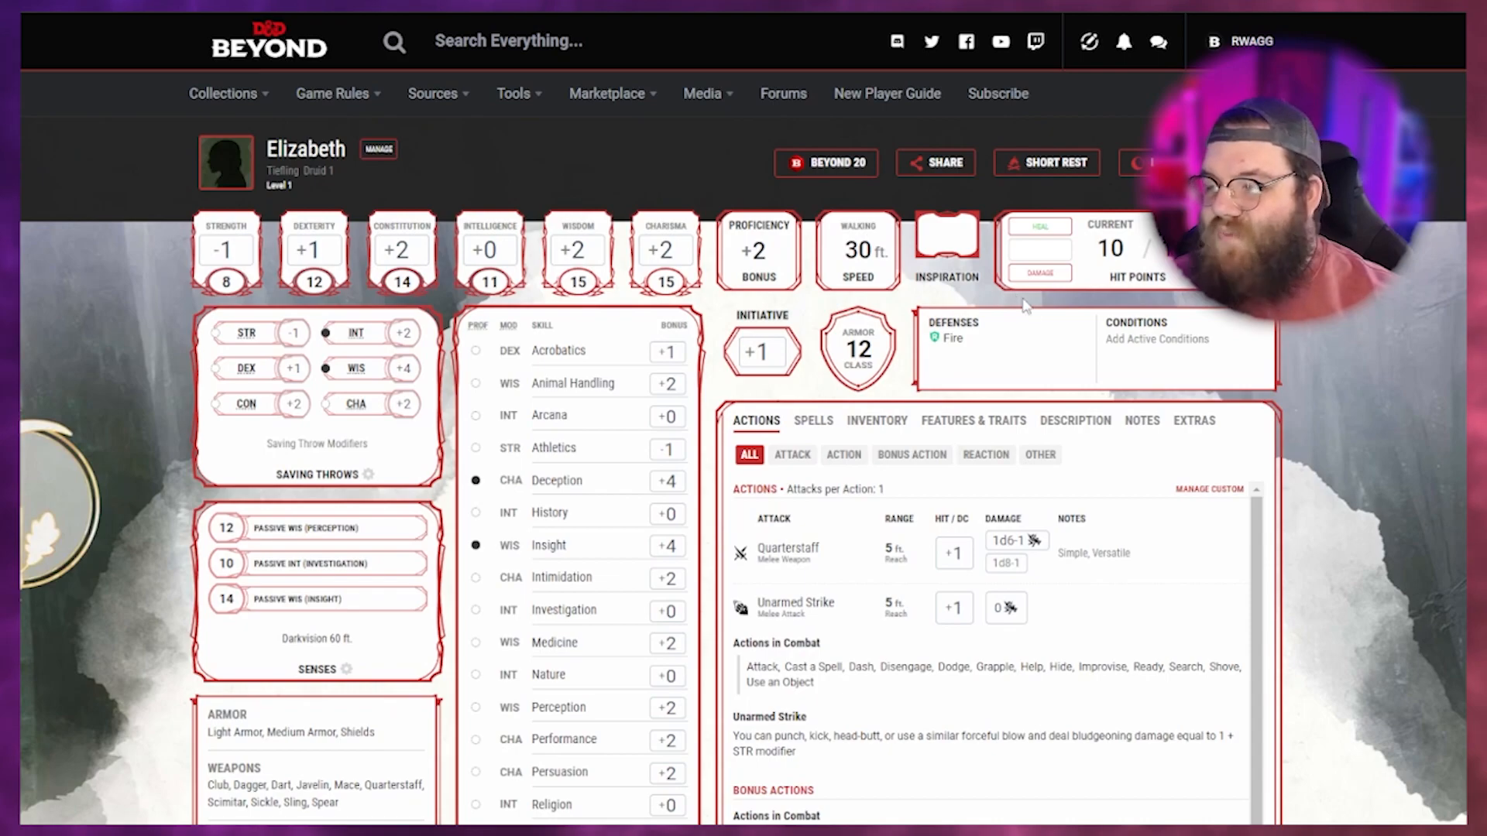
{"action": "mouse_move", "coordinate": [210, 262]}
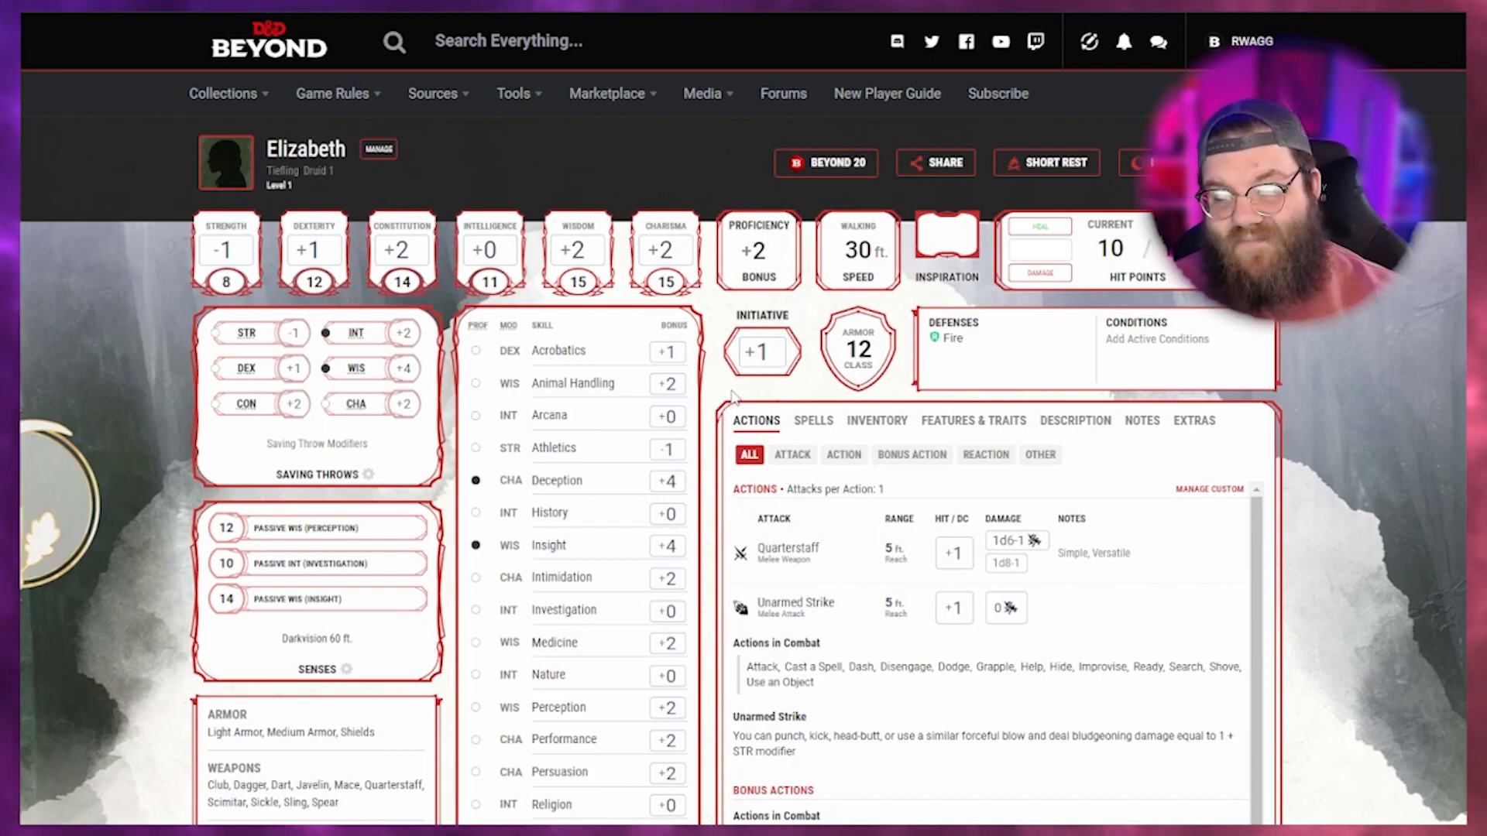
Show the character sheet's spells, take a brief look at the spell management list, and return to the spells.
{"action": "left_click", "coordinate": [816, 423]}
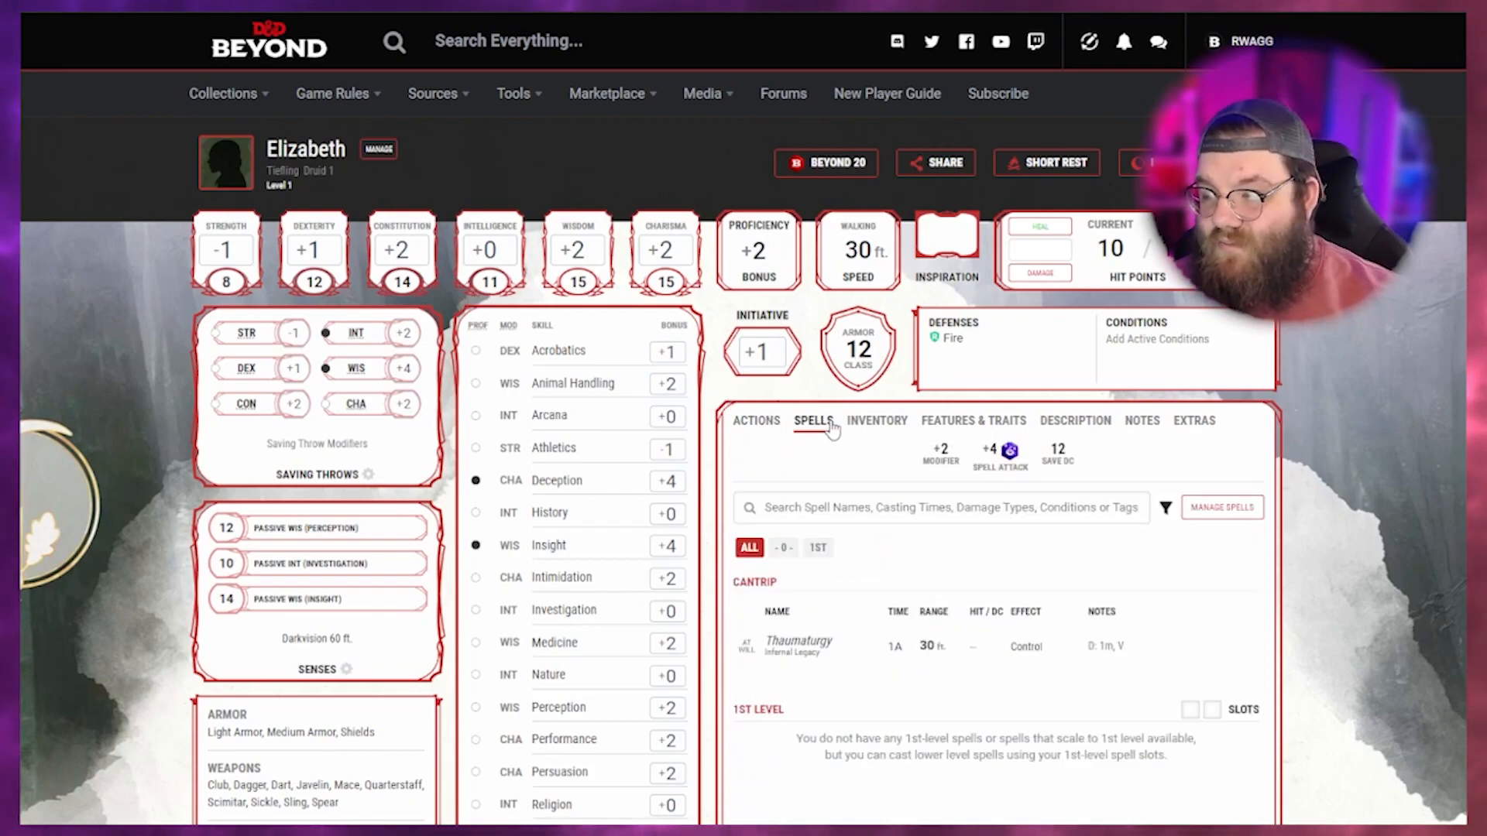
{"action": "left_click", "coordinate": [1223, 515]}
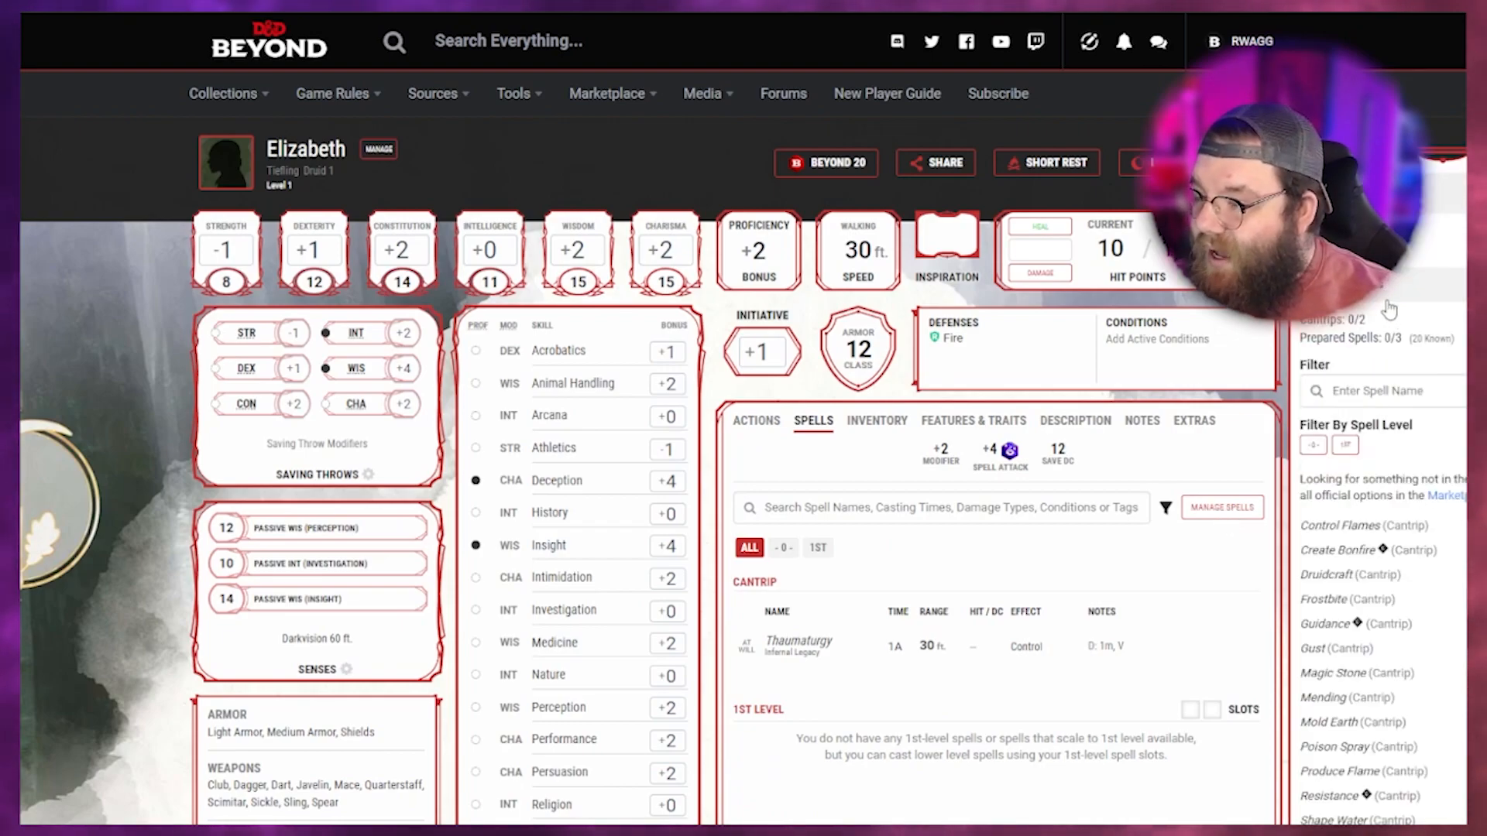
{"action": "scroll", "coordinate": [1417, 323], "scroll_direction": "down", "scroll_amount": 1}
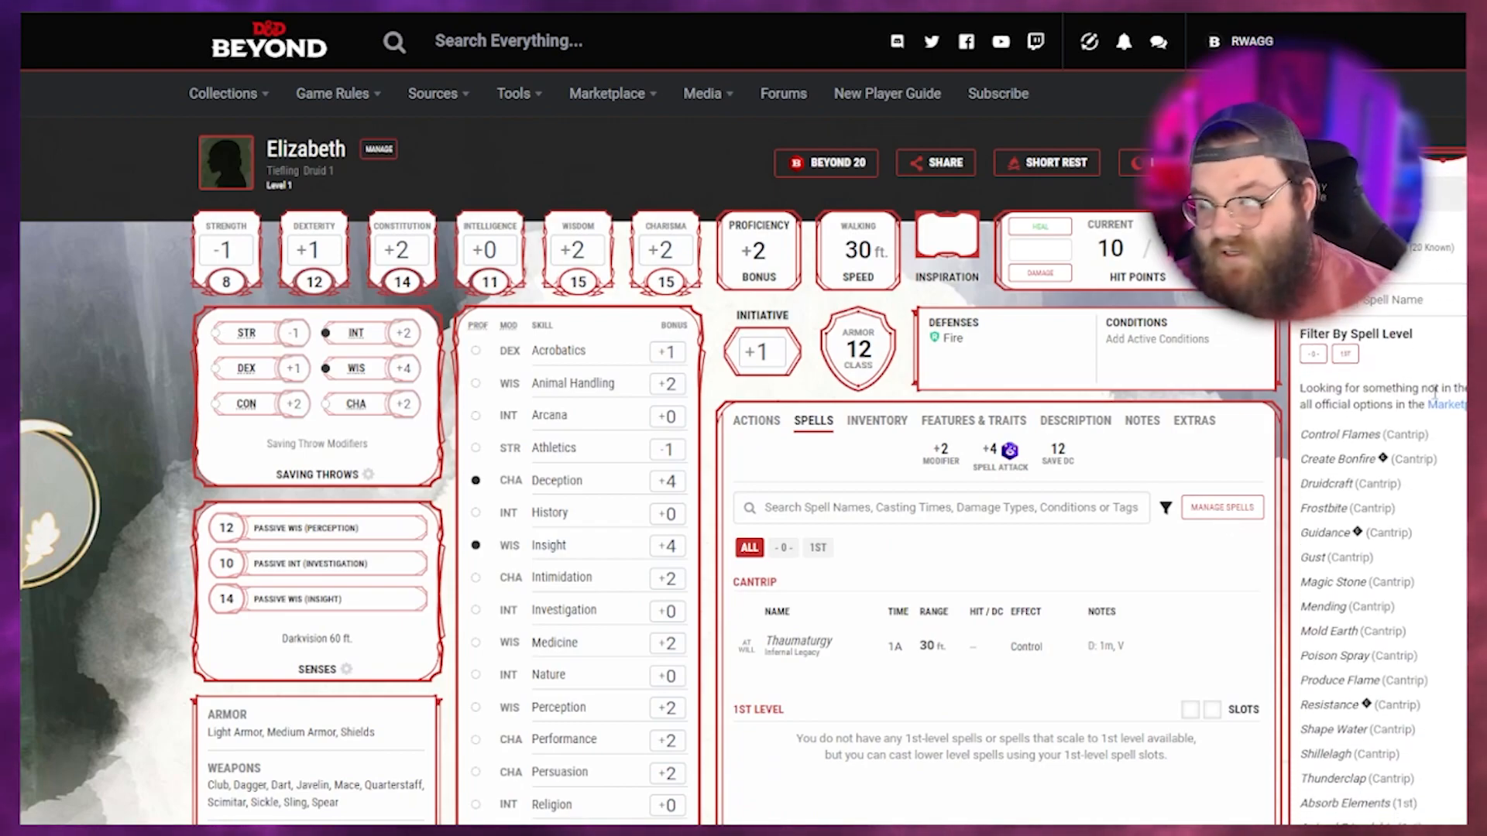
{"action": "left_click", "coordinate": [867, 491]}
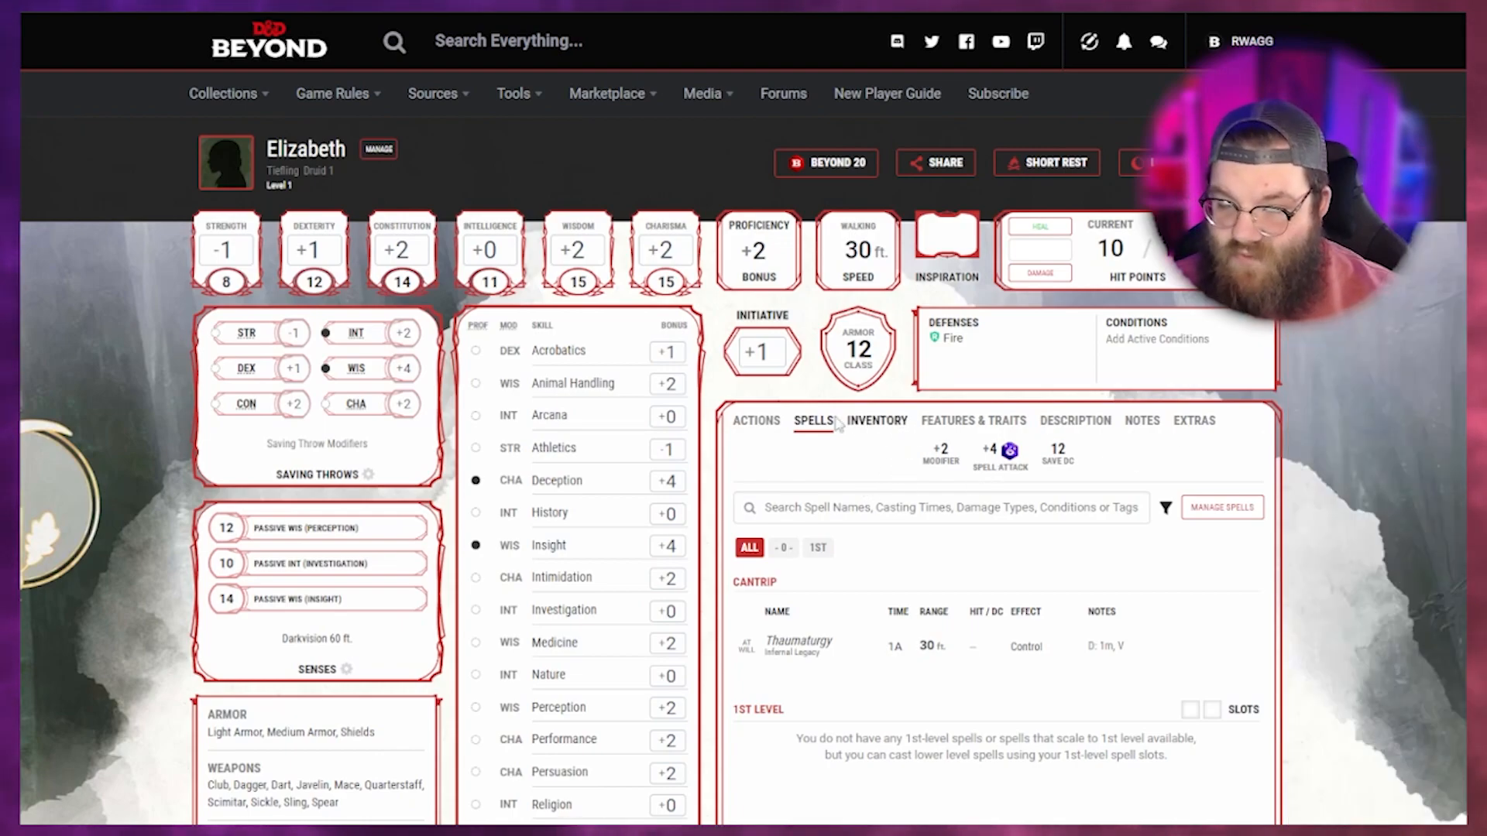
{"action": "left_click", "coordinate": [755, 425]}
{"action": "left_click", "coordinate": [809, 422]}
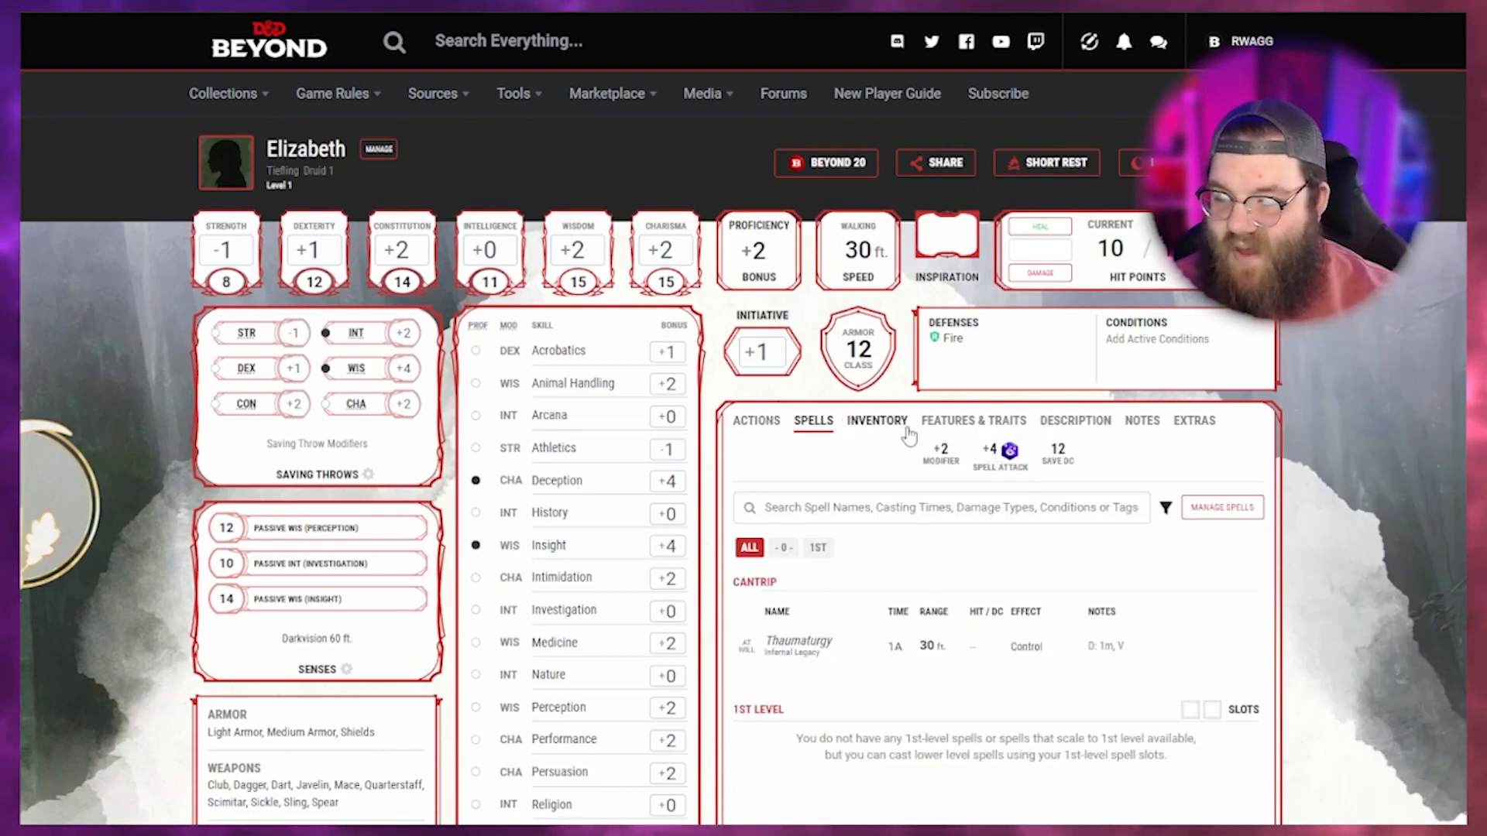
Reopen spell management and look through the Druid's available cantrips and 1st-level spells.
{"action": "left_click", "coordinate": [1224, 515]}
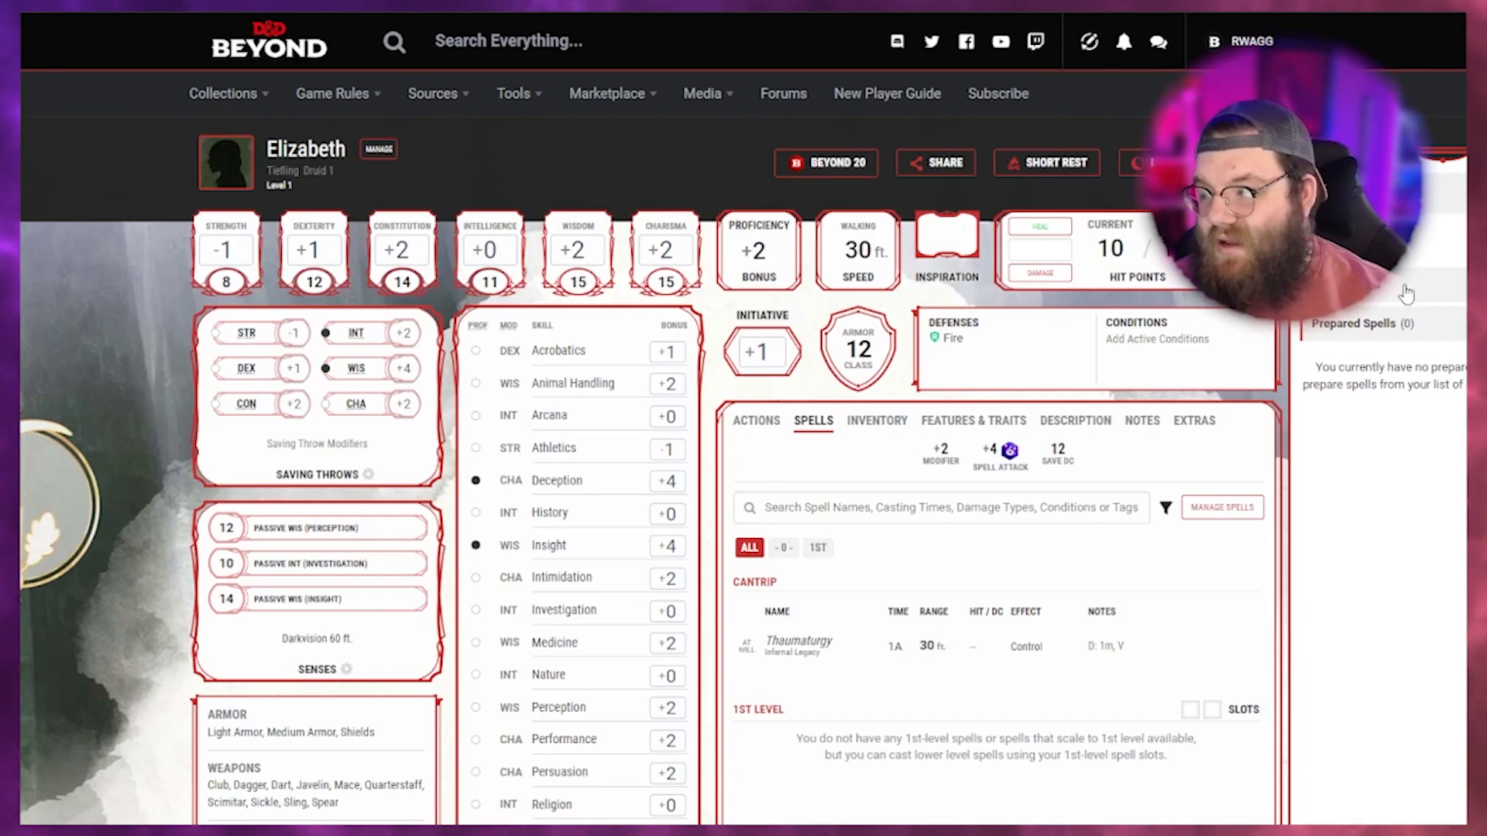
{"action": "scroll", "coordinate": [1444, 371], "scroll_direction": "down", "scroll_amount": 1}
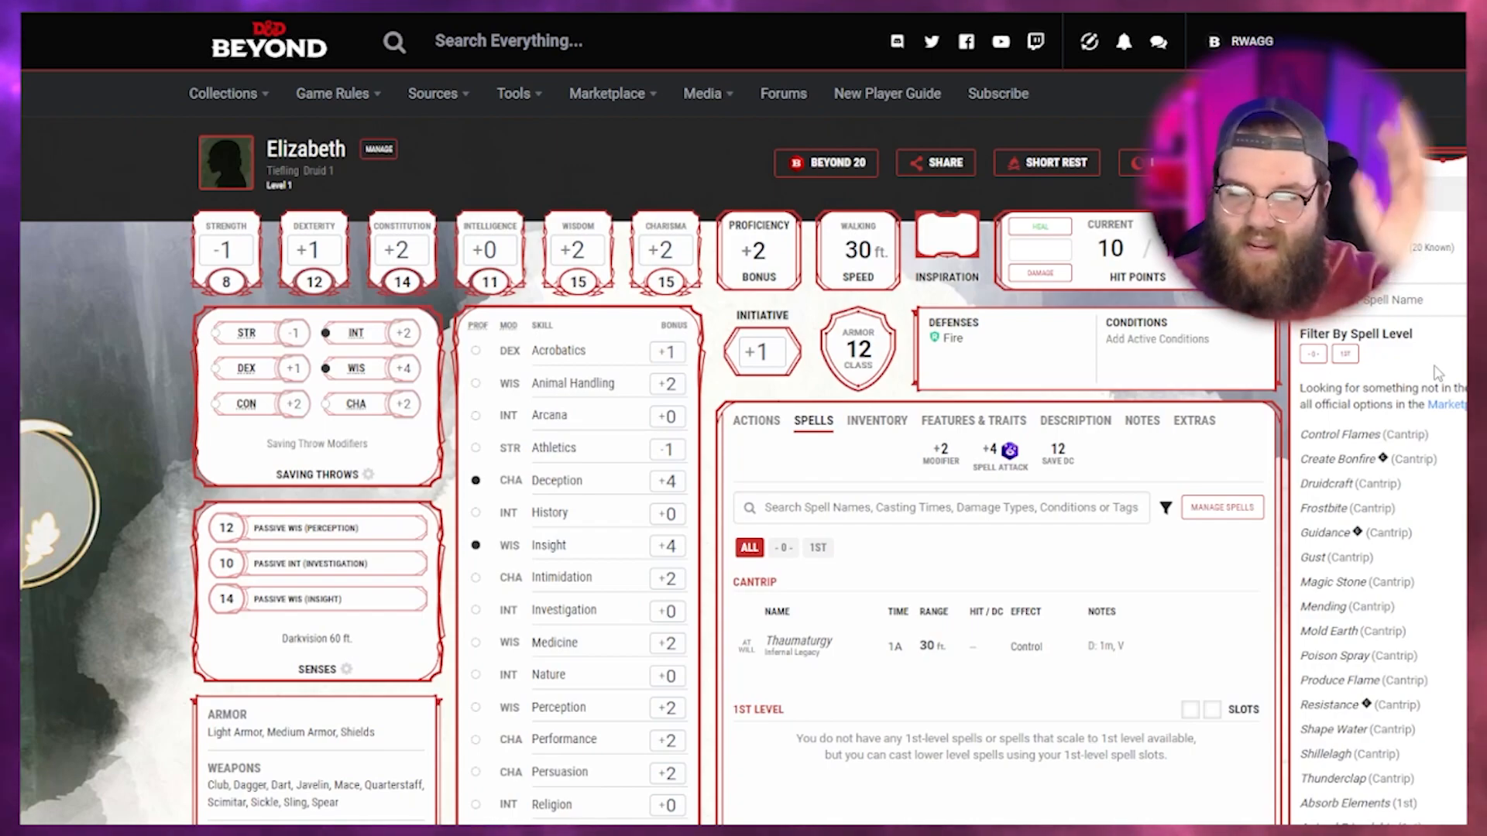
{"action": "scroll", "coordinate": [1437, 371], "scroll_direction": "down", "scroll_amount": 5}
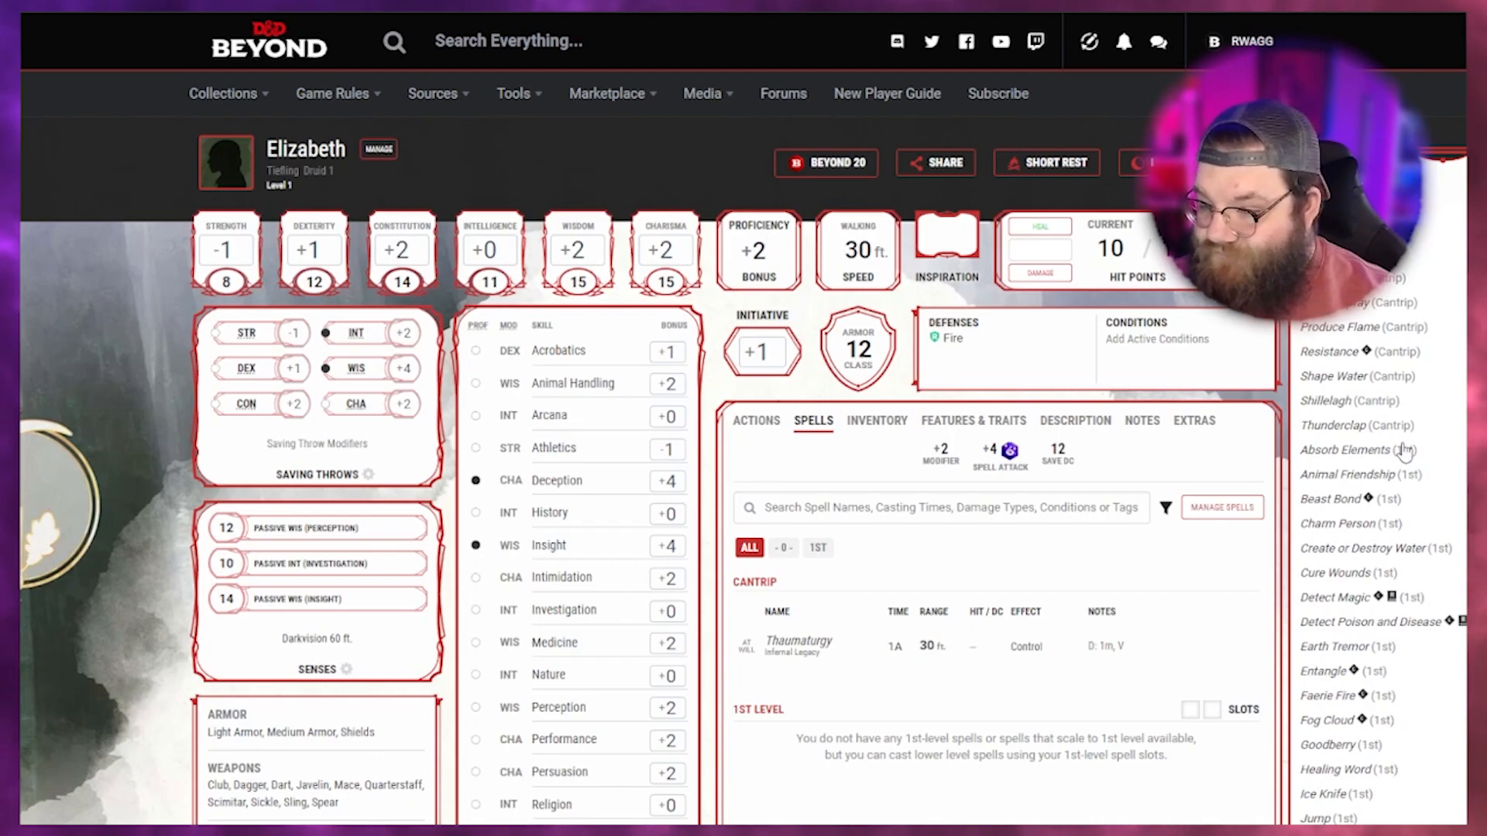
{"action": "scroll", "coordinate": [1403, 450], "scroll_direction": "up", "scroll_amount": 6}
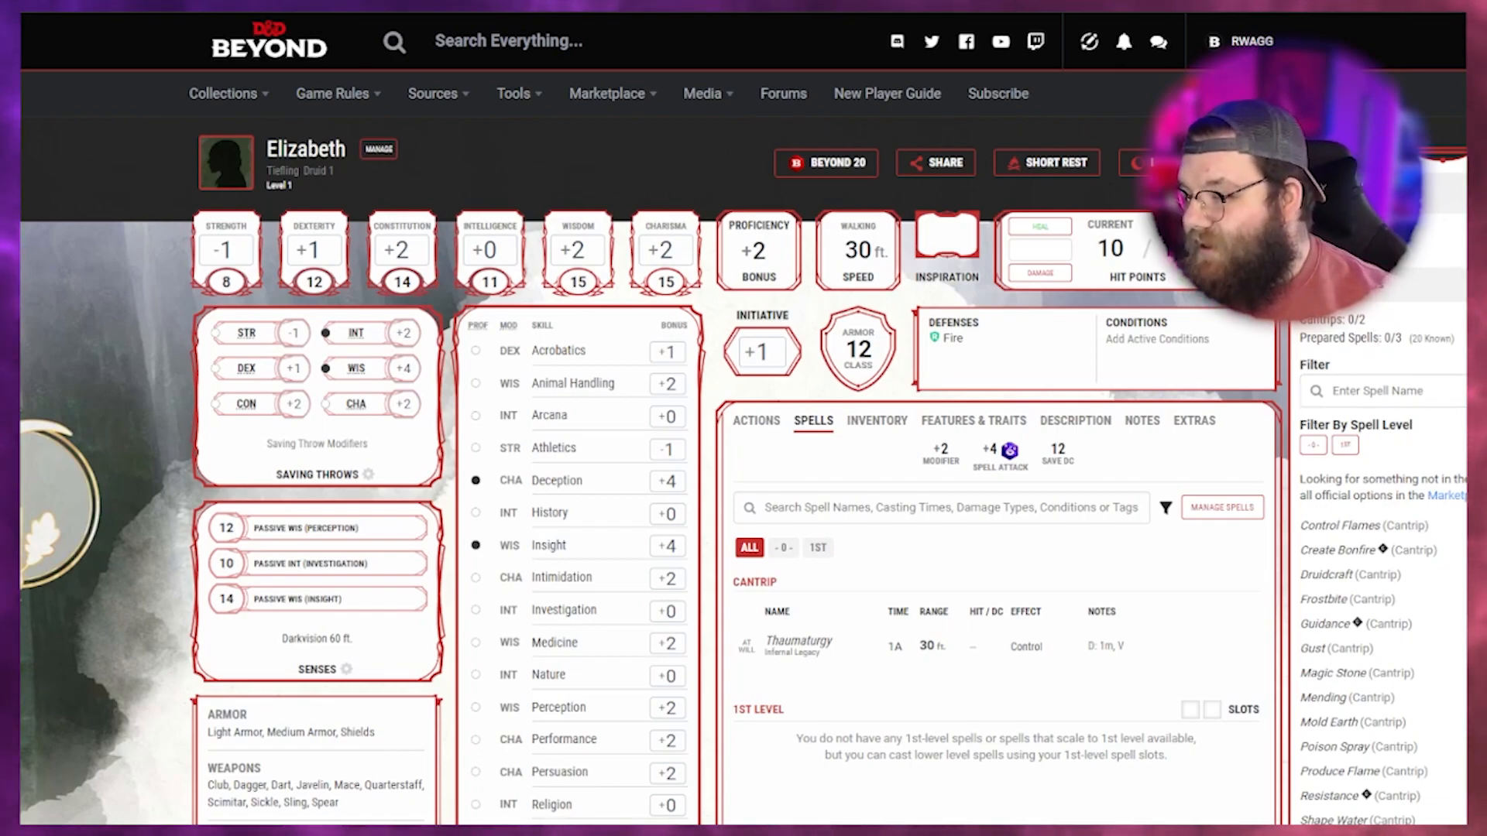
{"action": "scroll", "coordinate": [1377, 347], "scroll_direction": "down", "scroll_amount": 1}
{"action": "scroll", "coordinate": [1377, 347], "scroll_direction": "down", "scroll_amount": 1}
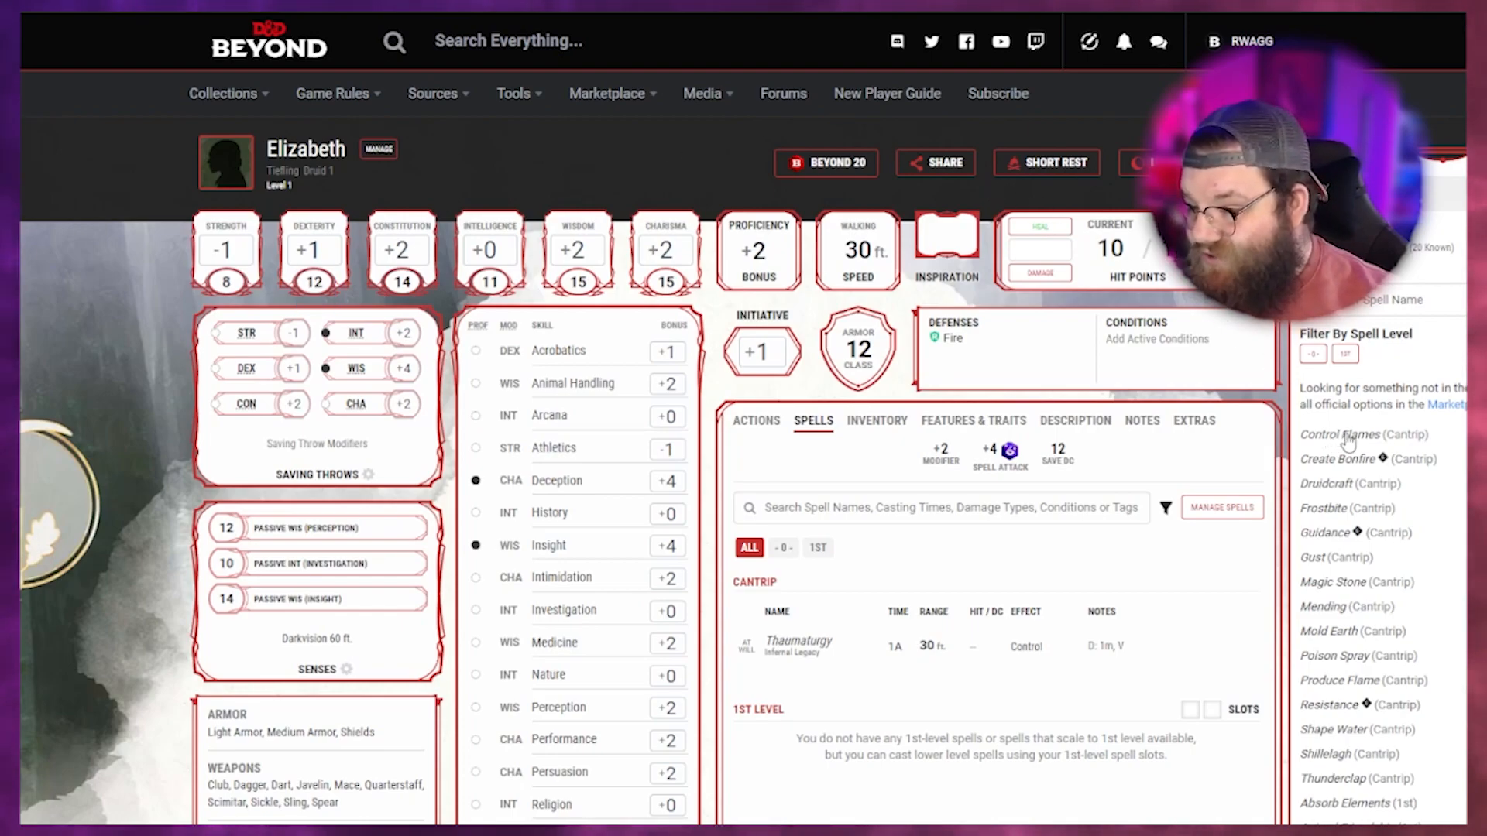
Try Frostbite as a Druid cantrip, read its description, and remove it from the known cantrips.
{"action": "scroll", "coordinate": [1348, 443], "scroll_direction": "down", "scroll_amount": 1}
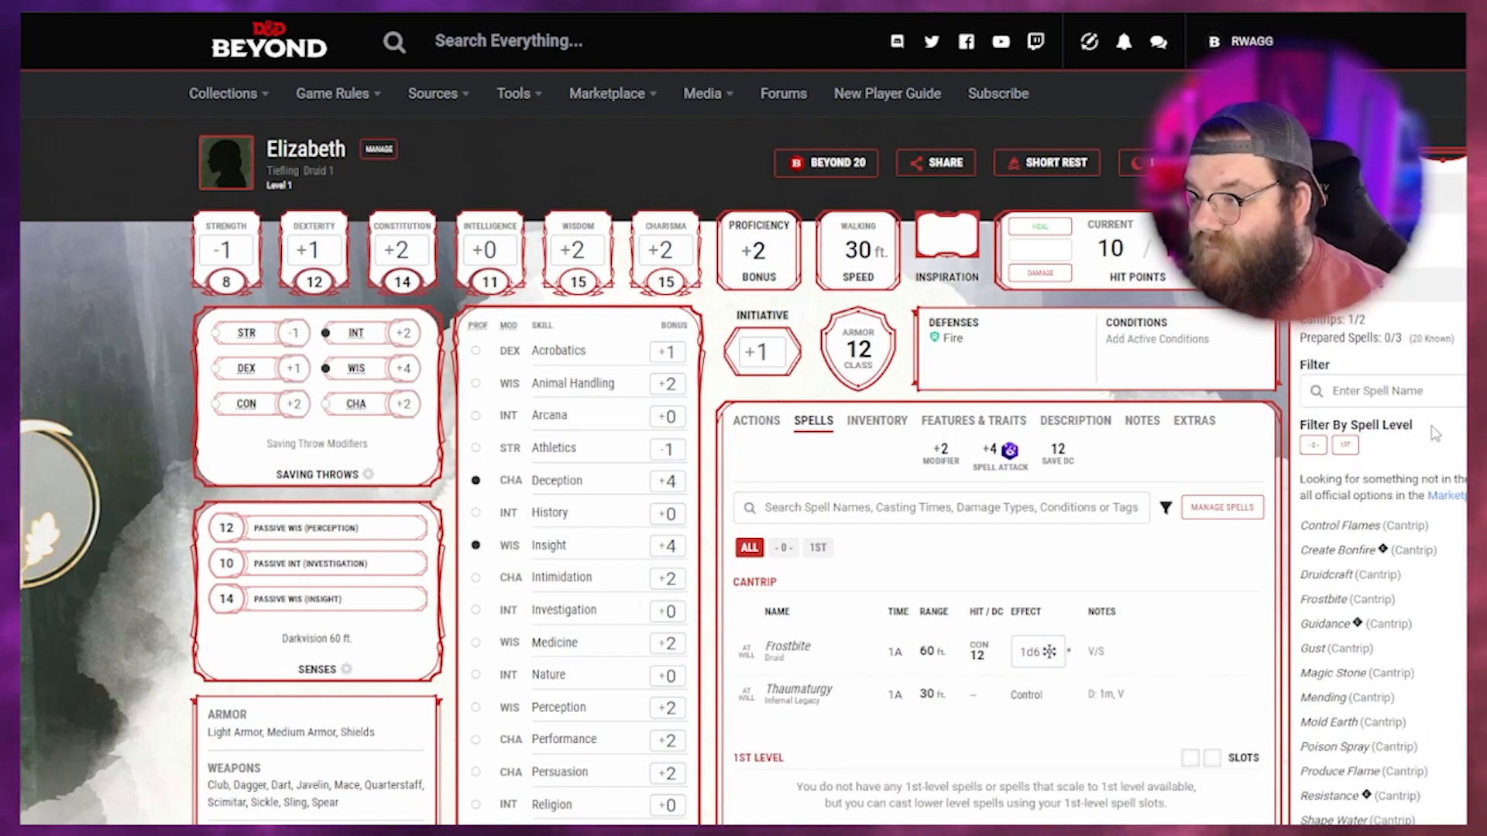
{"action": "left_click", "coordinate": [1403, 602]}
{"action": "scroll", "coordinate": [1410, 603], "scroll_direction": "down", "scroll_amount": 1}
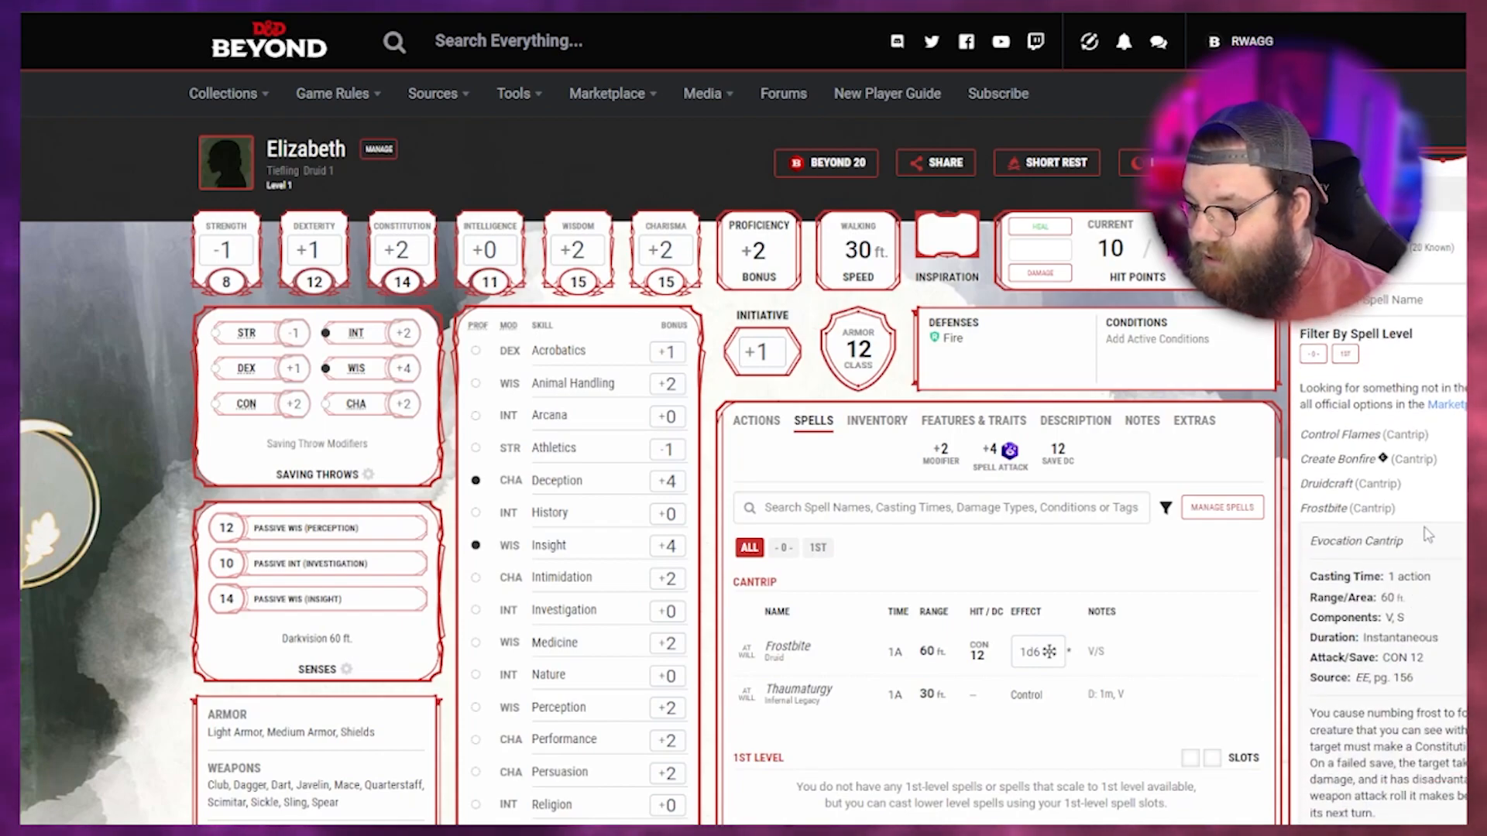
{"action": "left_click", "coordinate": [1422, 509]}
{"action": "scroll", "coordinate": [1453, 537], "scroll_direction": "down", "scroll_amount": 1}
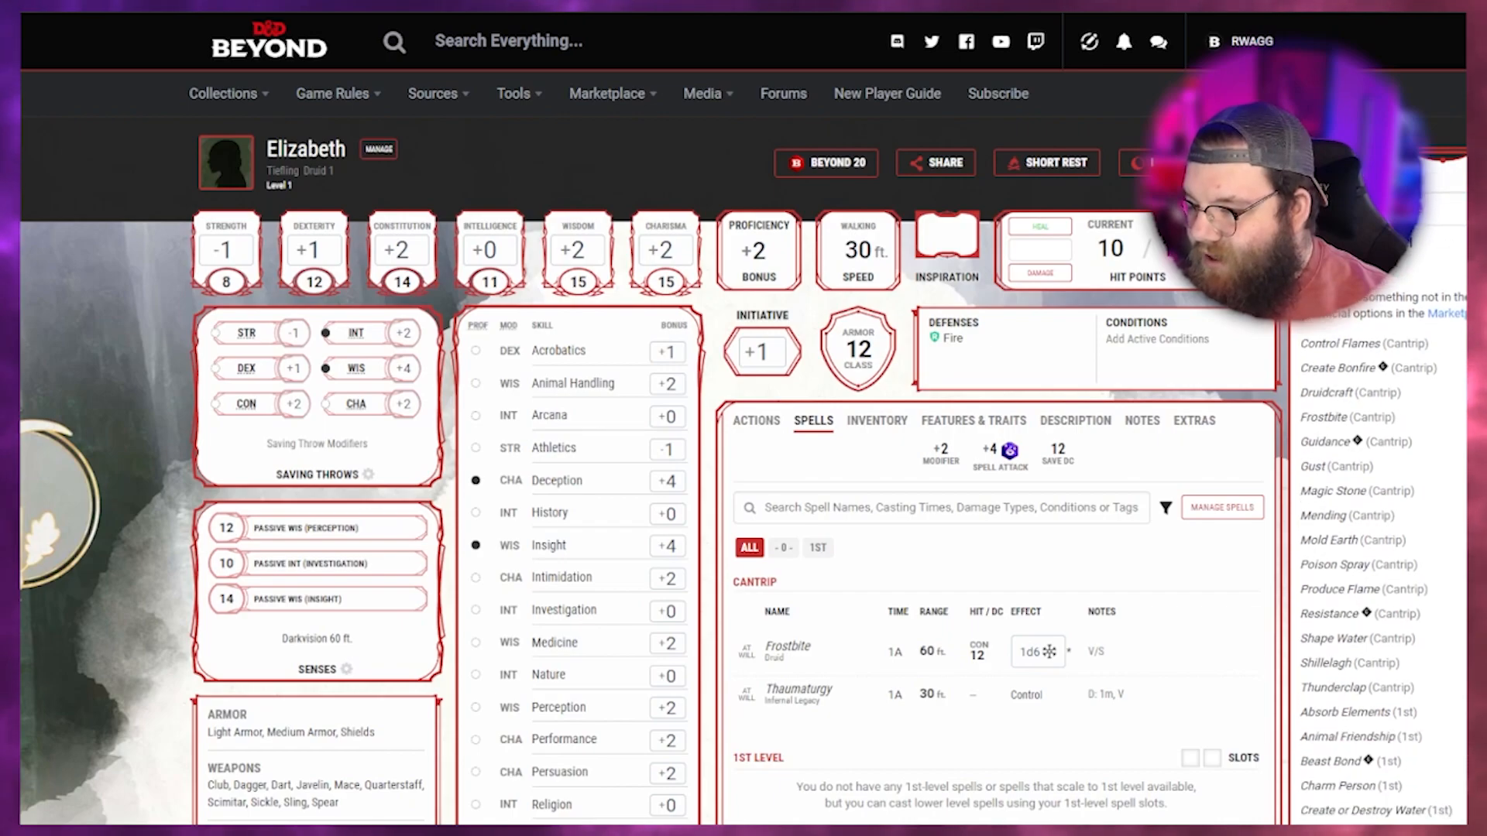
{"action": "left_click", "coordinate": [1475, 417]}
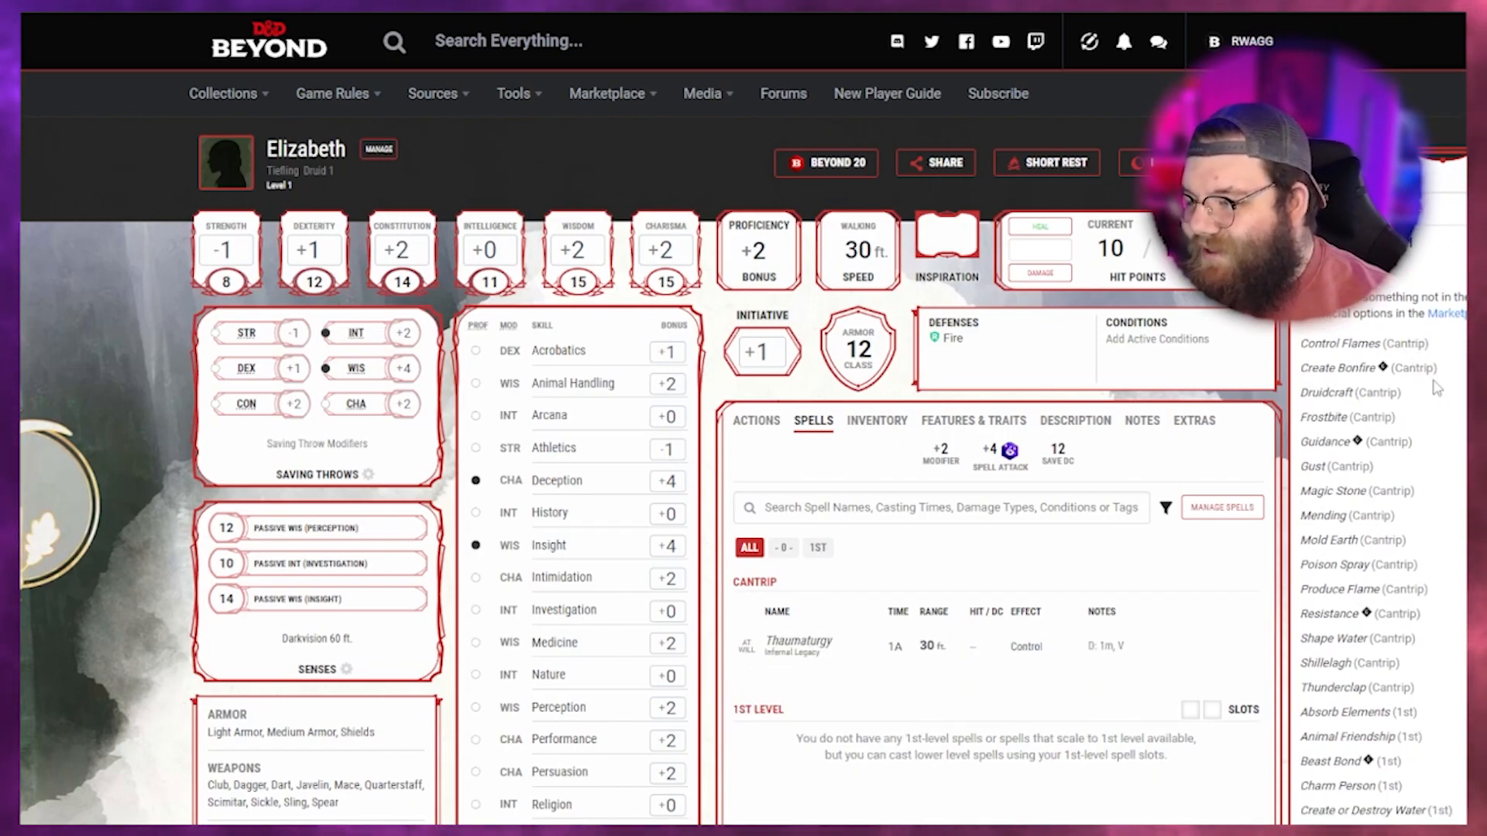
Learn Druidcraft and Produce Flame as the Druid's two cantrips.
{"action": "left_click", "coordinate": [1473, 393]}
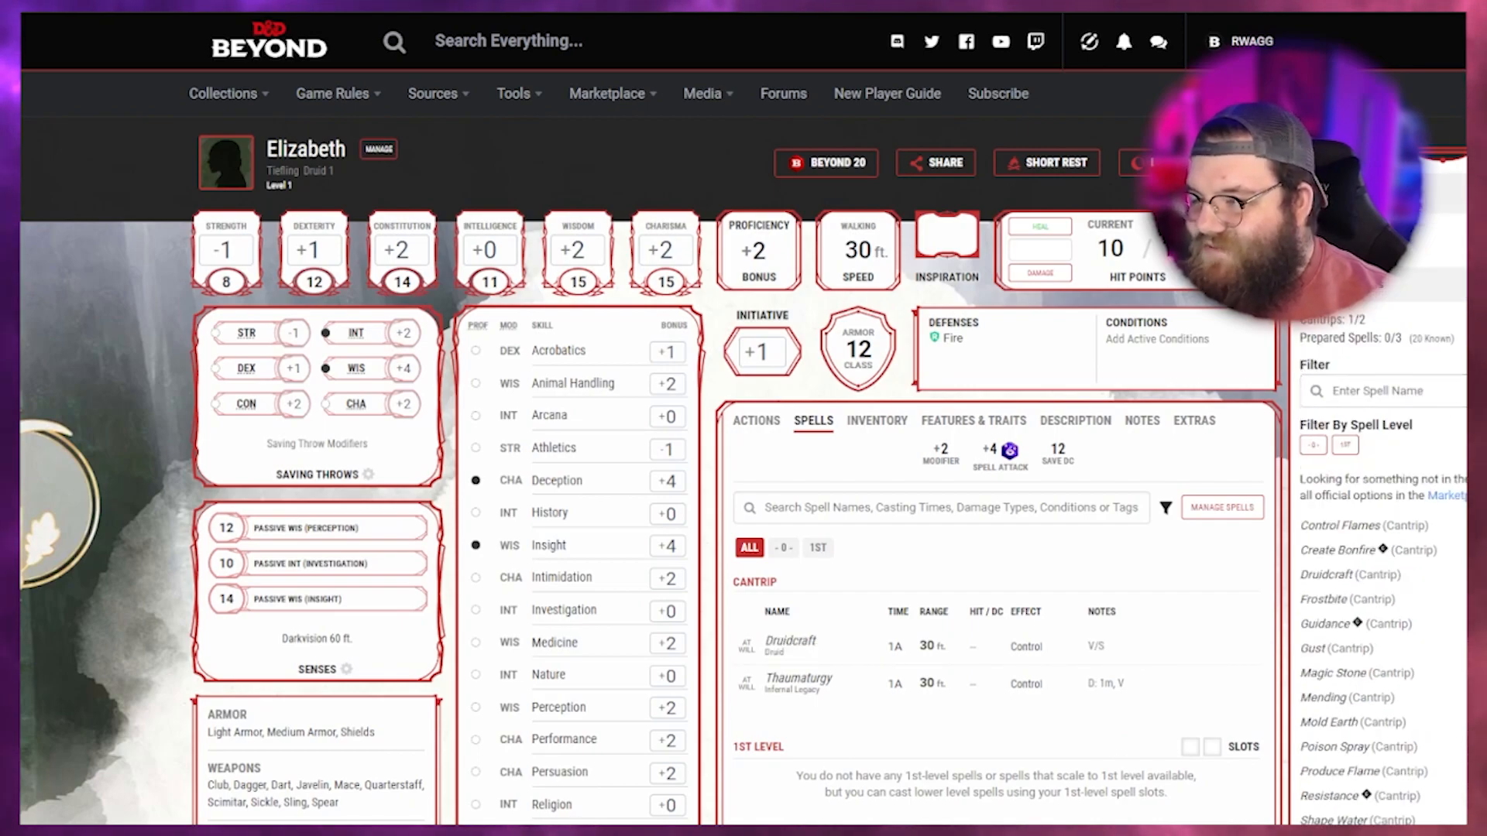
{"action": "scroll", "coordinate": [1371, 542], "scroll_direction": "down", "scroll_amount": 2}
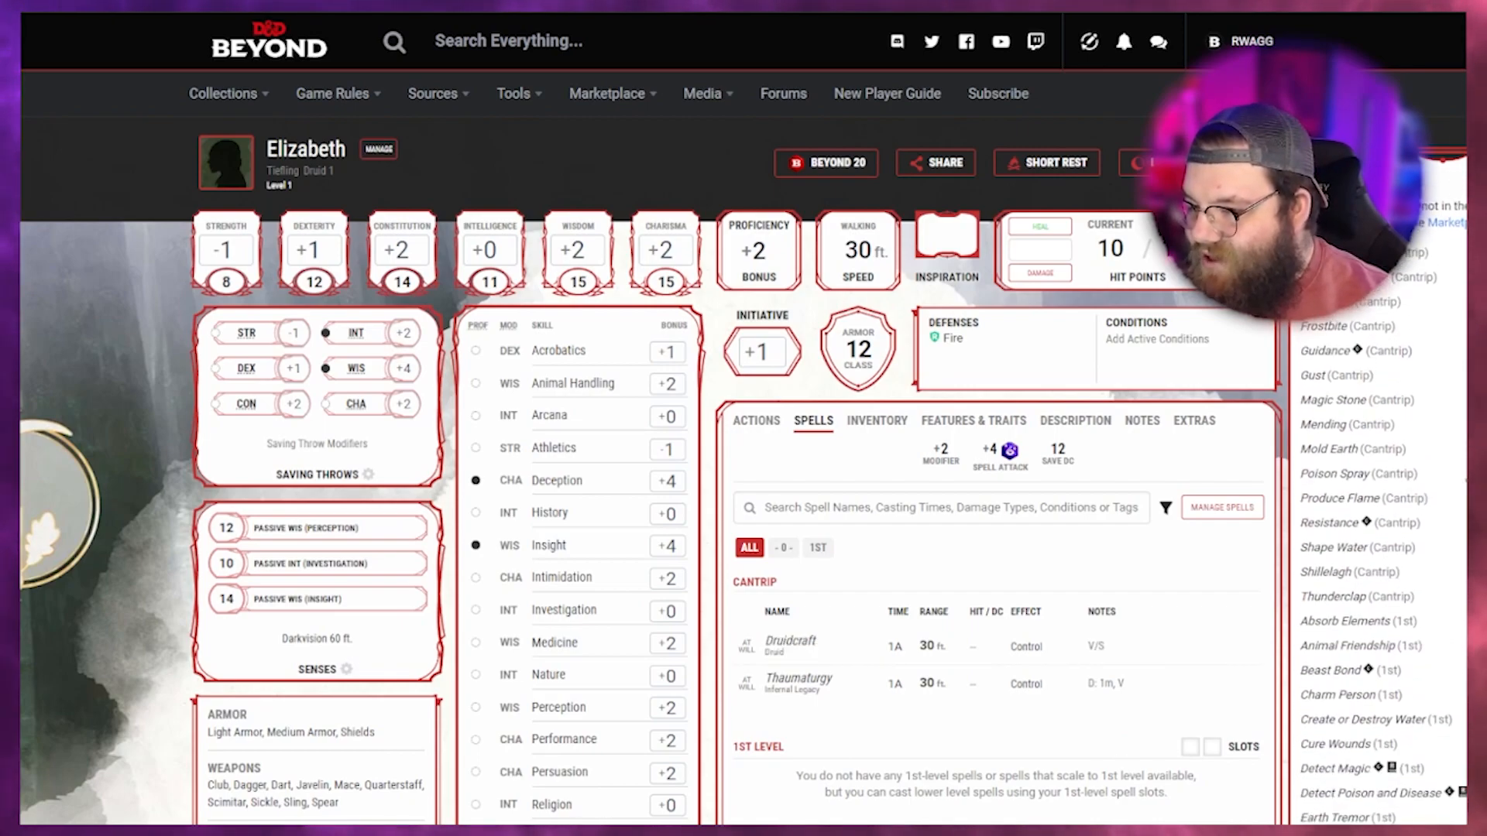
{"action": "left_click", "coordinate": [1460, 500]}
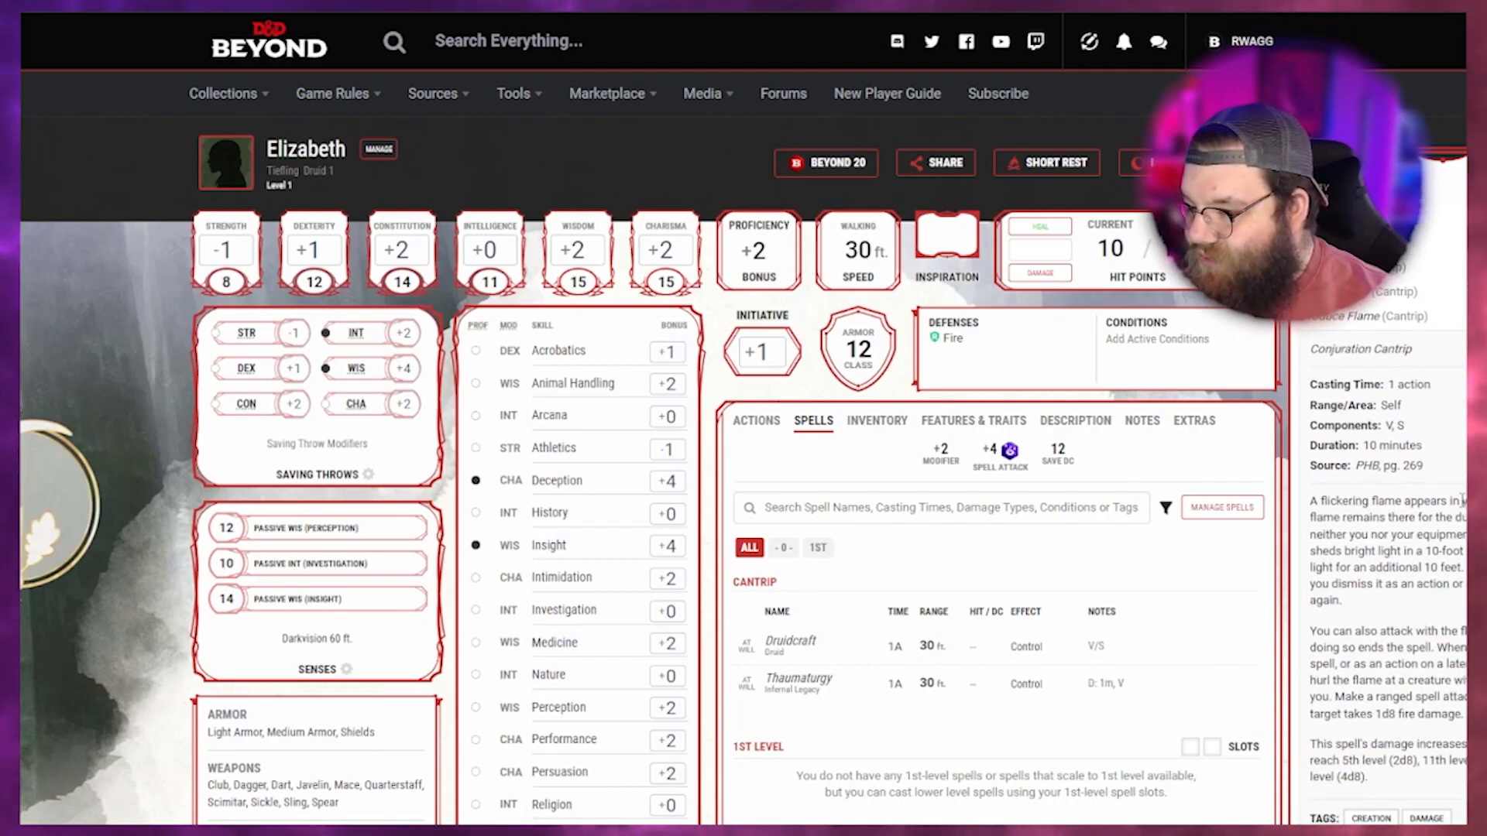
{"action": "scroll", "coordinate": [1460, 511], "scroll_direction": "up", "scroll_amount": 2}
{"action": "left_click", "coordinate": [1464, 590]}
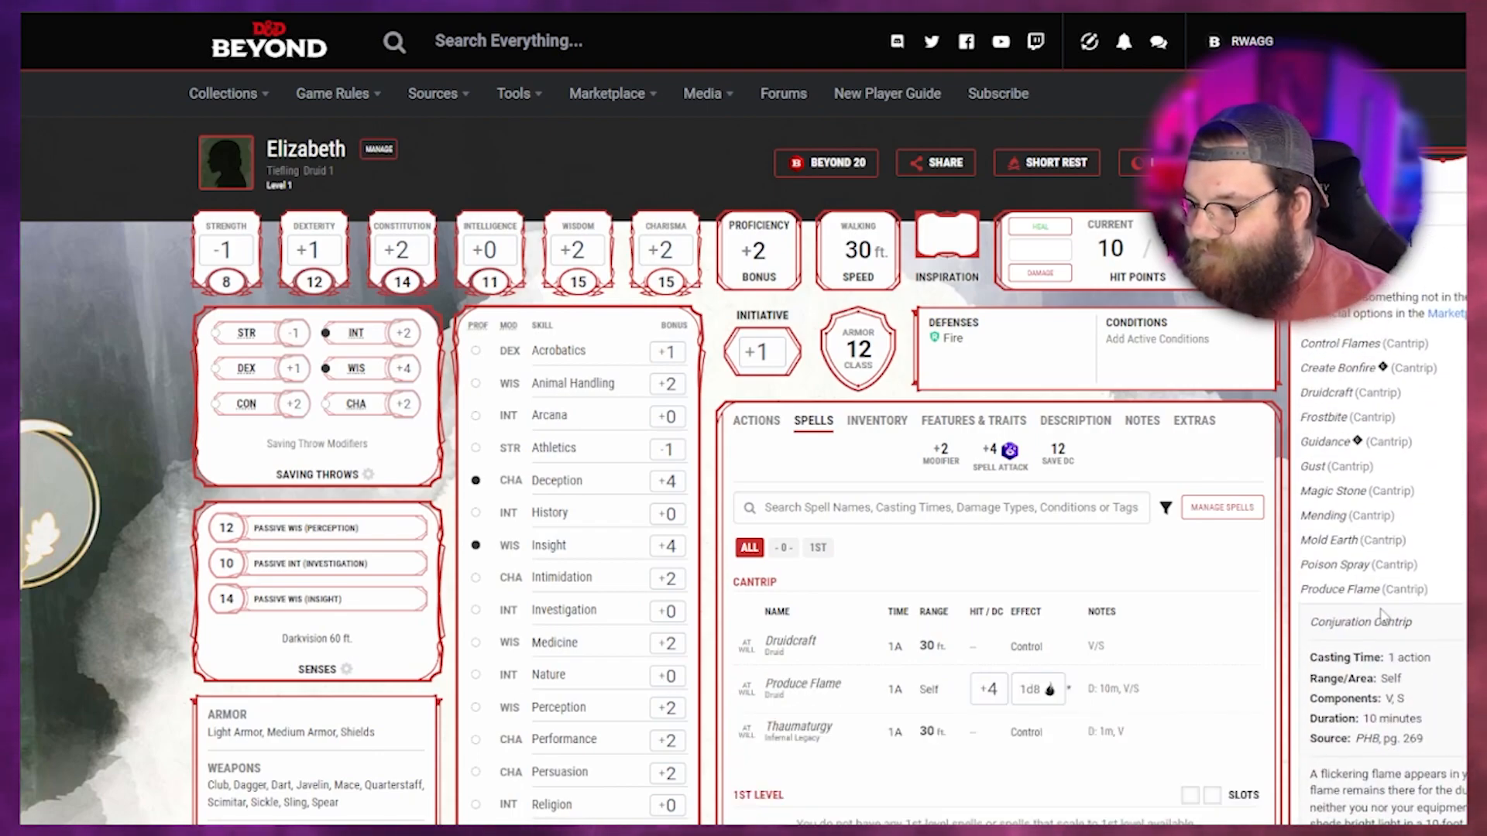
{"action": "left_click", "coordinate": [1414, 592]}
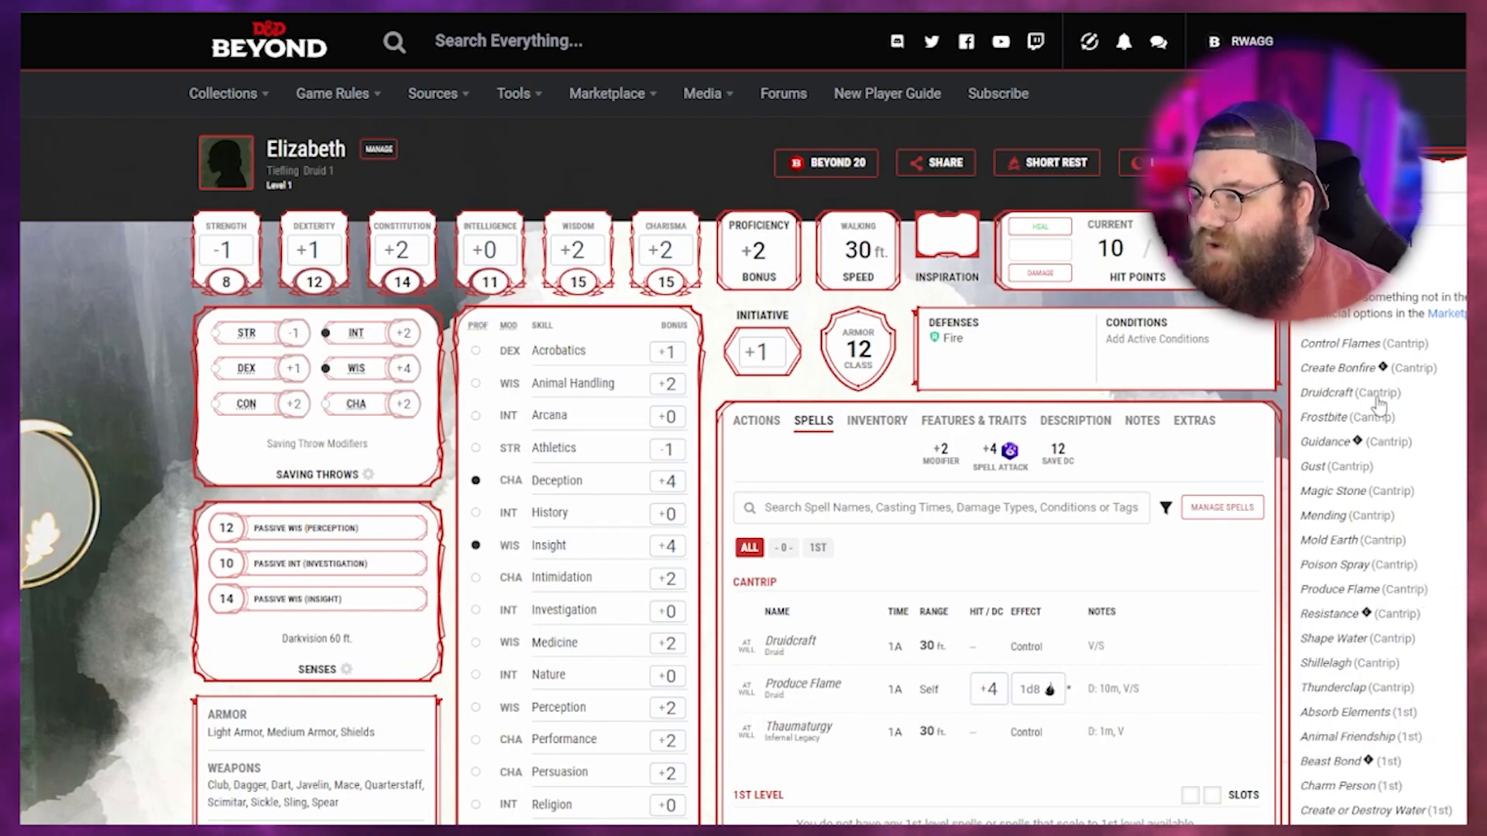
Review the descriptions of the Druidcraft and Produce Flame cantrips.
{"action": "left_click", "coordinate": [1381, 398]}
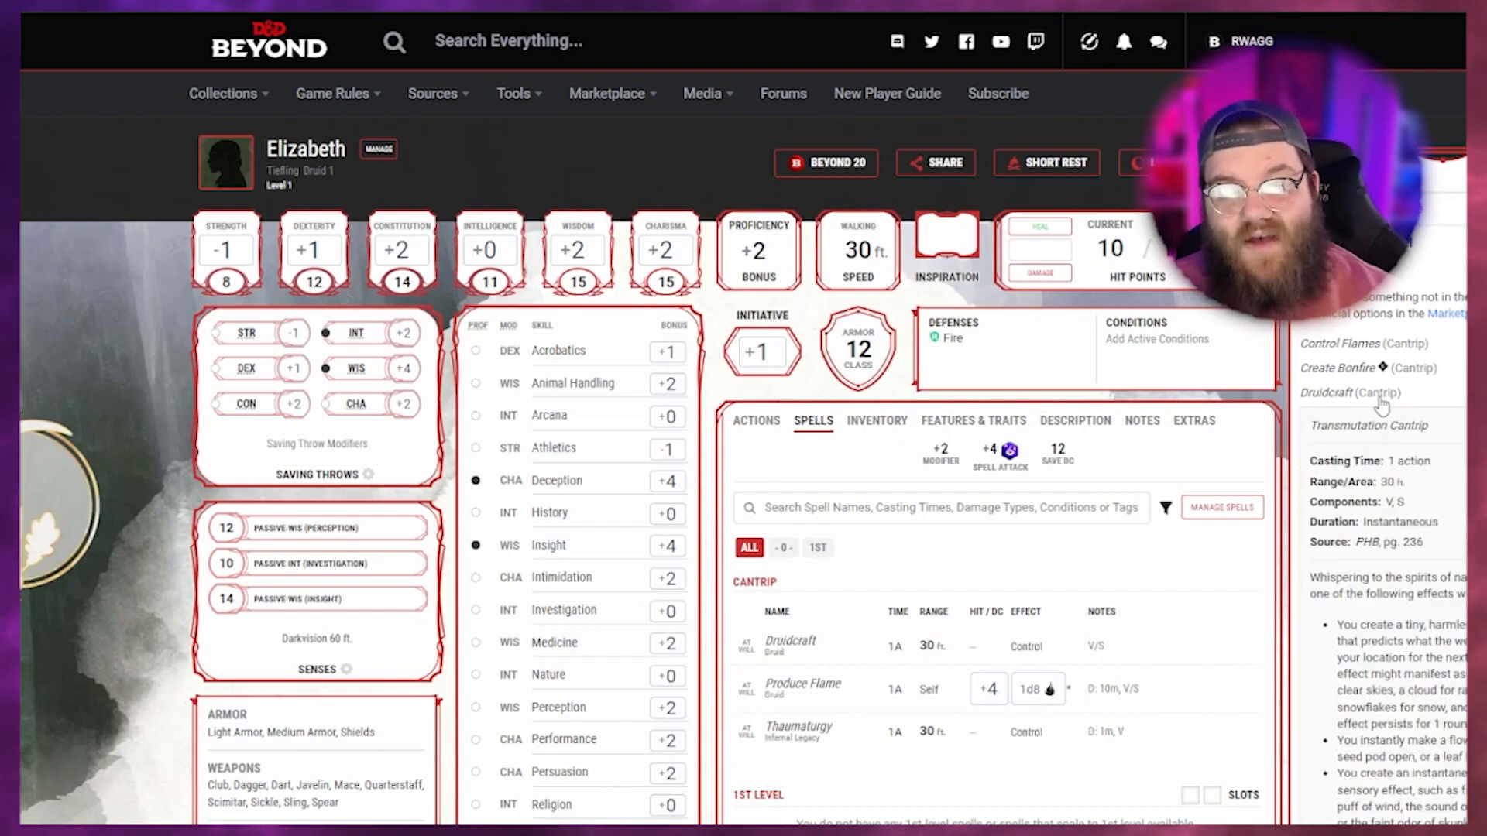
{"action": "left_click", "coordinate": [1383, 397]}
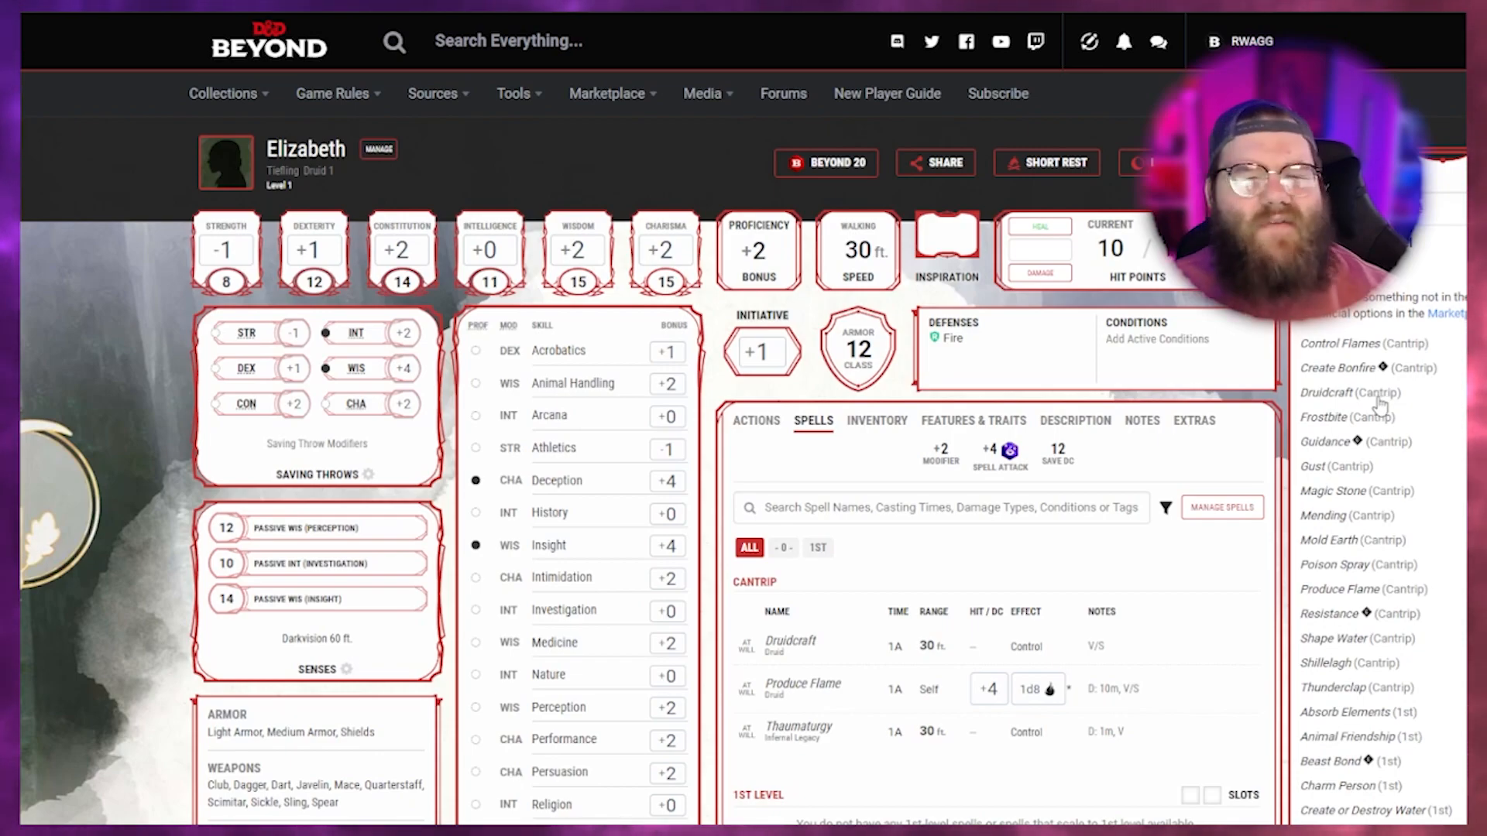
{"action": "left_click", "coordinate": [1427, 591]}
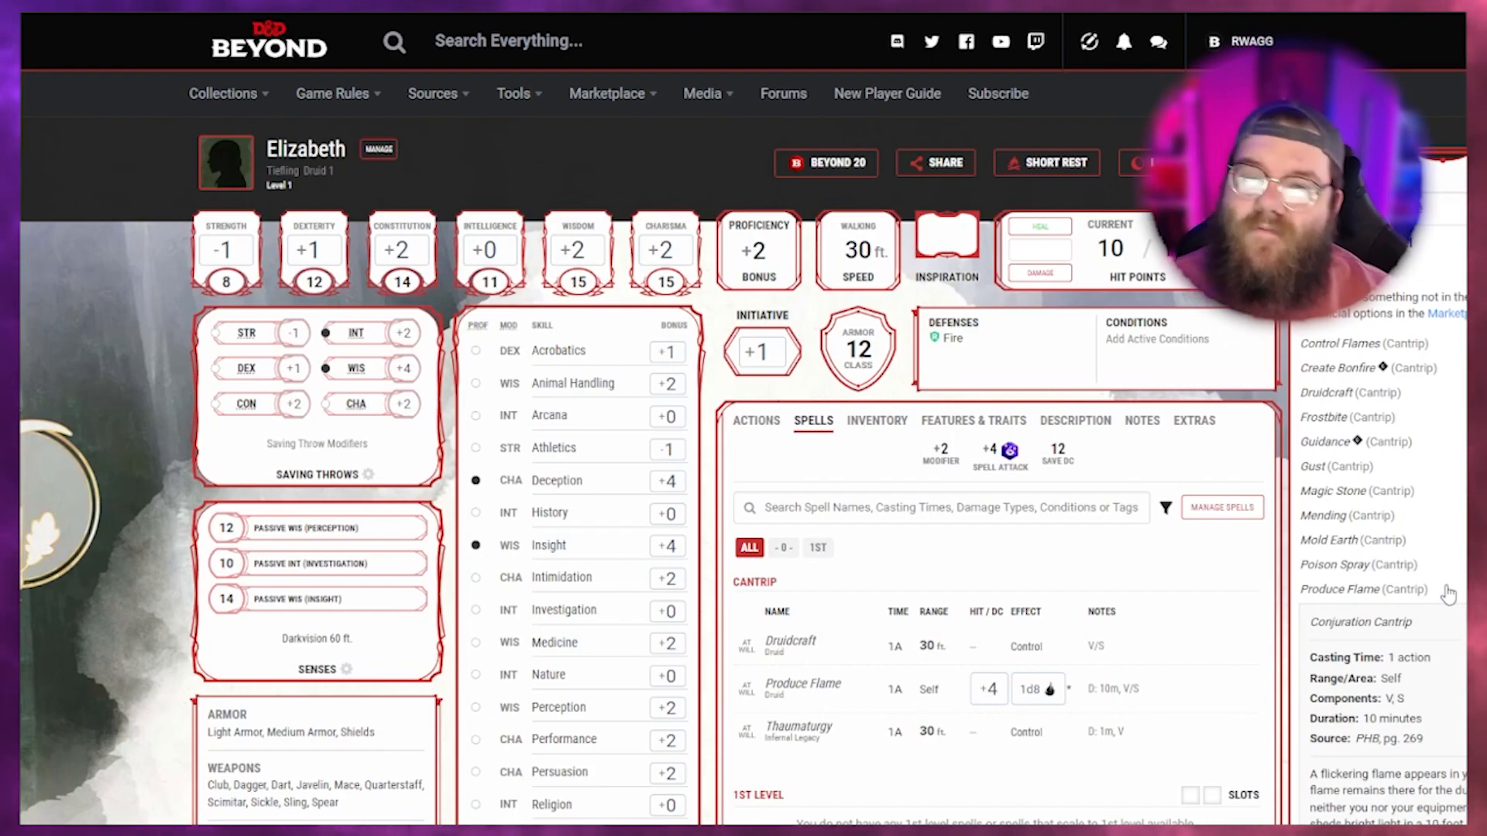
{"action": "left_click", "coordinate": [1448, 593]}
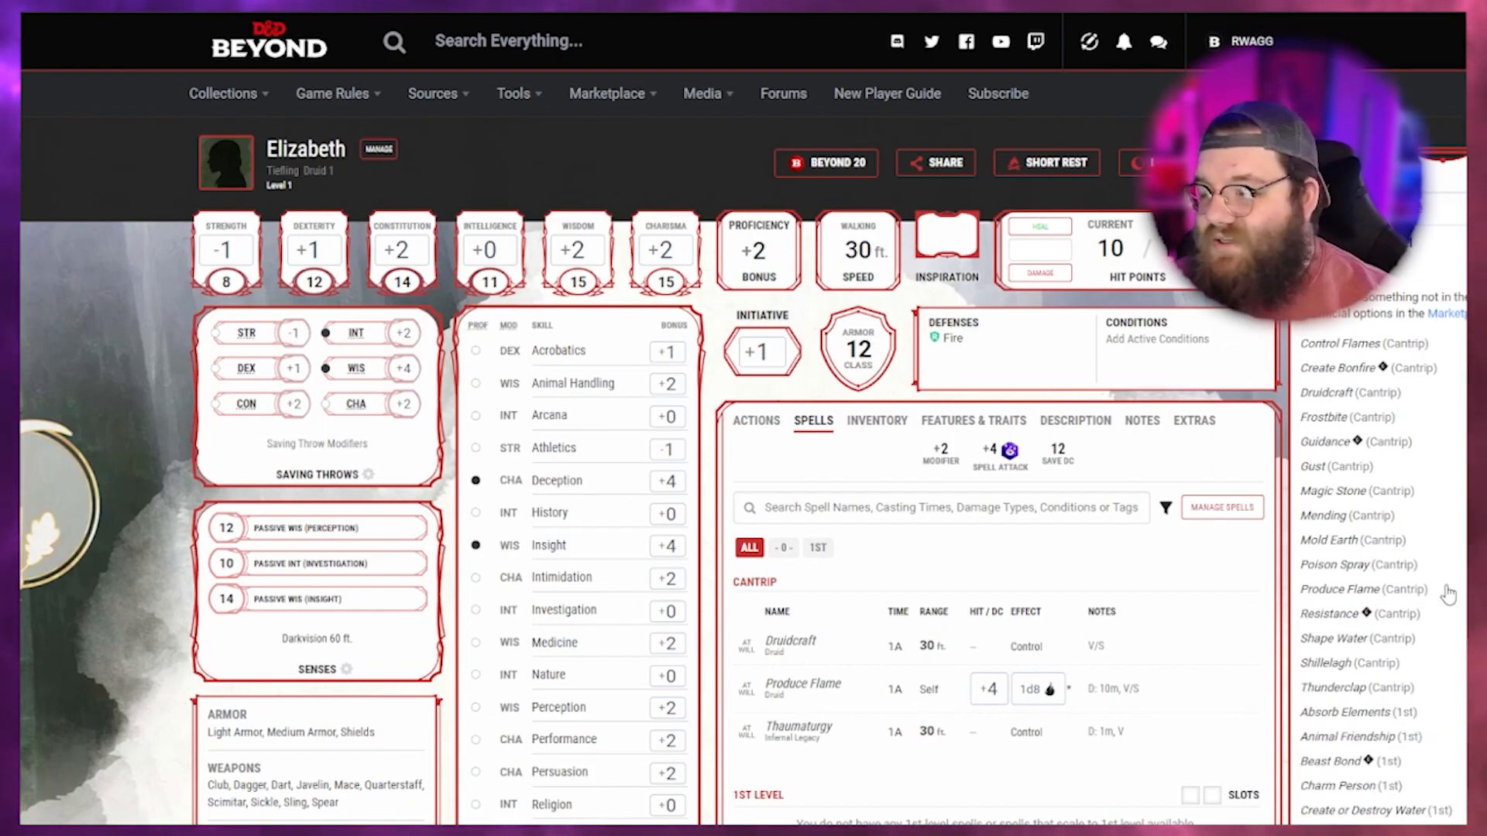
Prepare the 1st-level spells Earth Tremor and Entangle, and reopen spell management.
{"action": "scroll", "coordinate": [1447, 593], "scroll_direction": "down", "scroll_amount": 8}
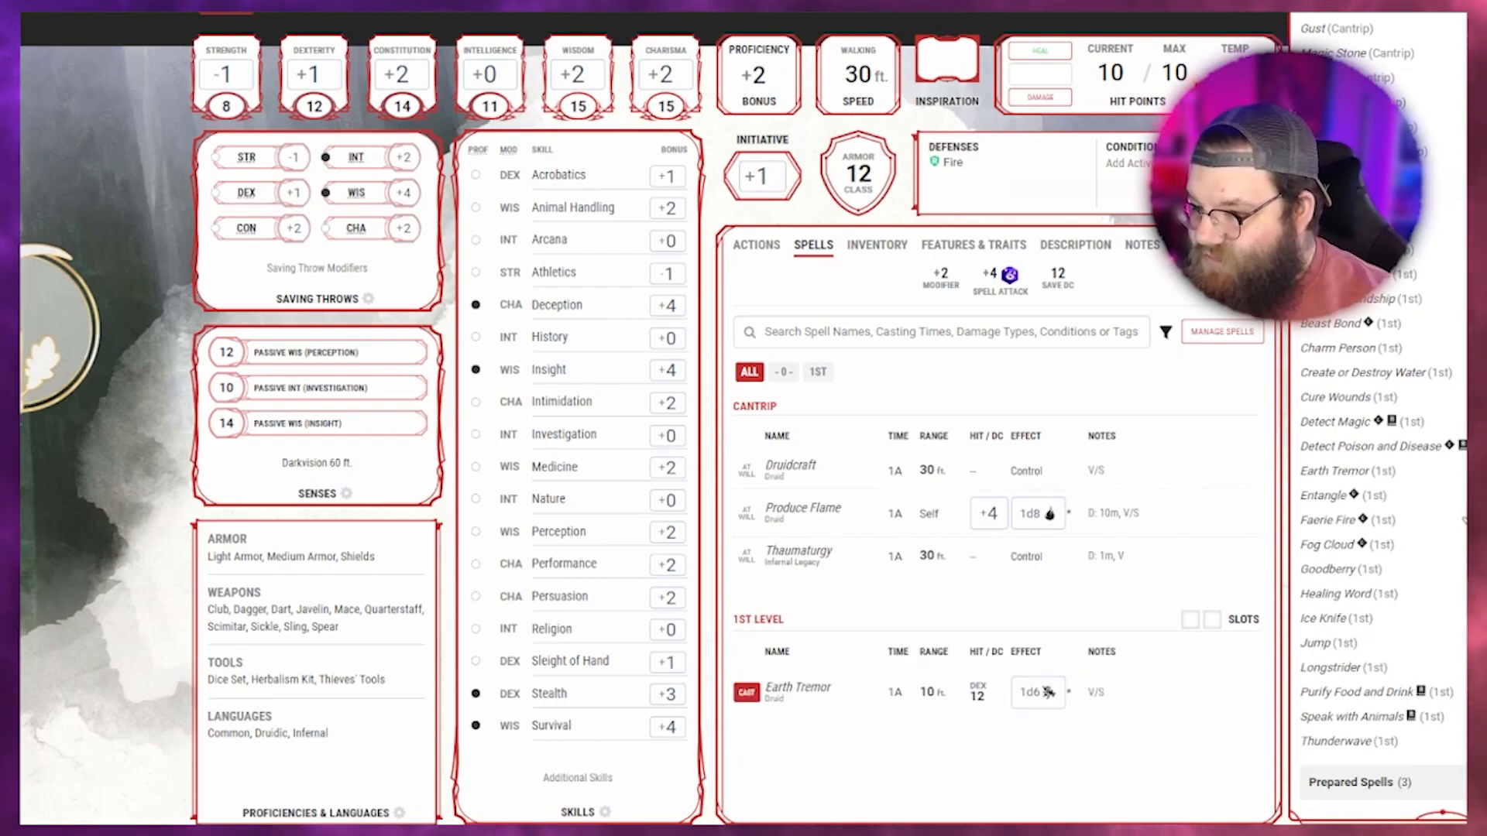
{"action": "left_click", "coordinate": [1464, 495]}
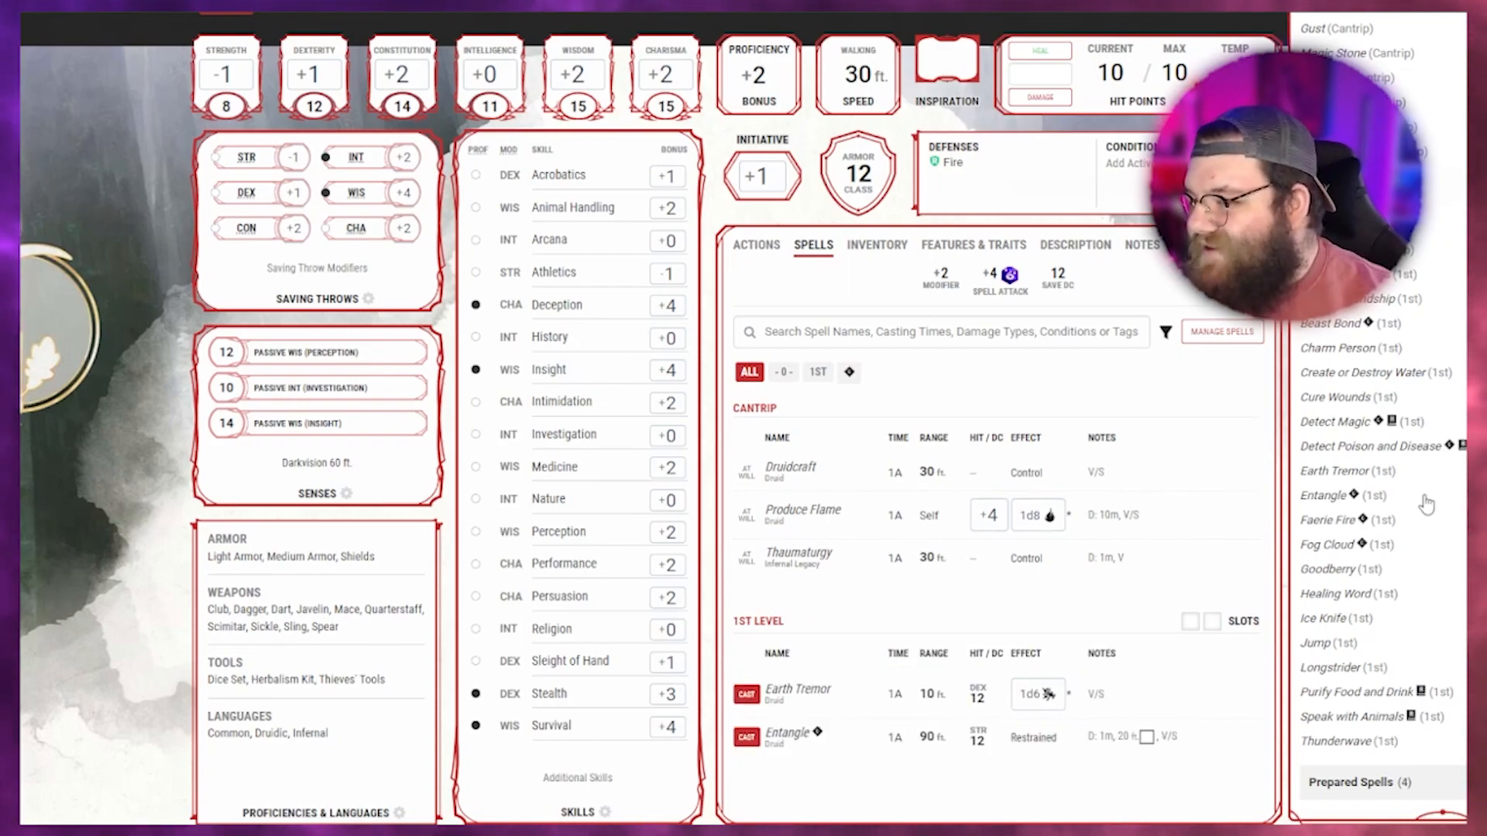
{"action": "left_click", "coordinate": [1427, 503]}
{"action": "left_click", "coordinate": [1428, 502]}
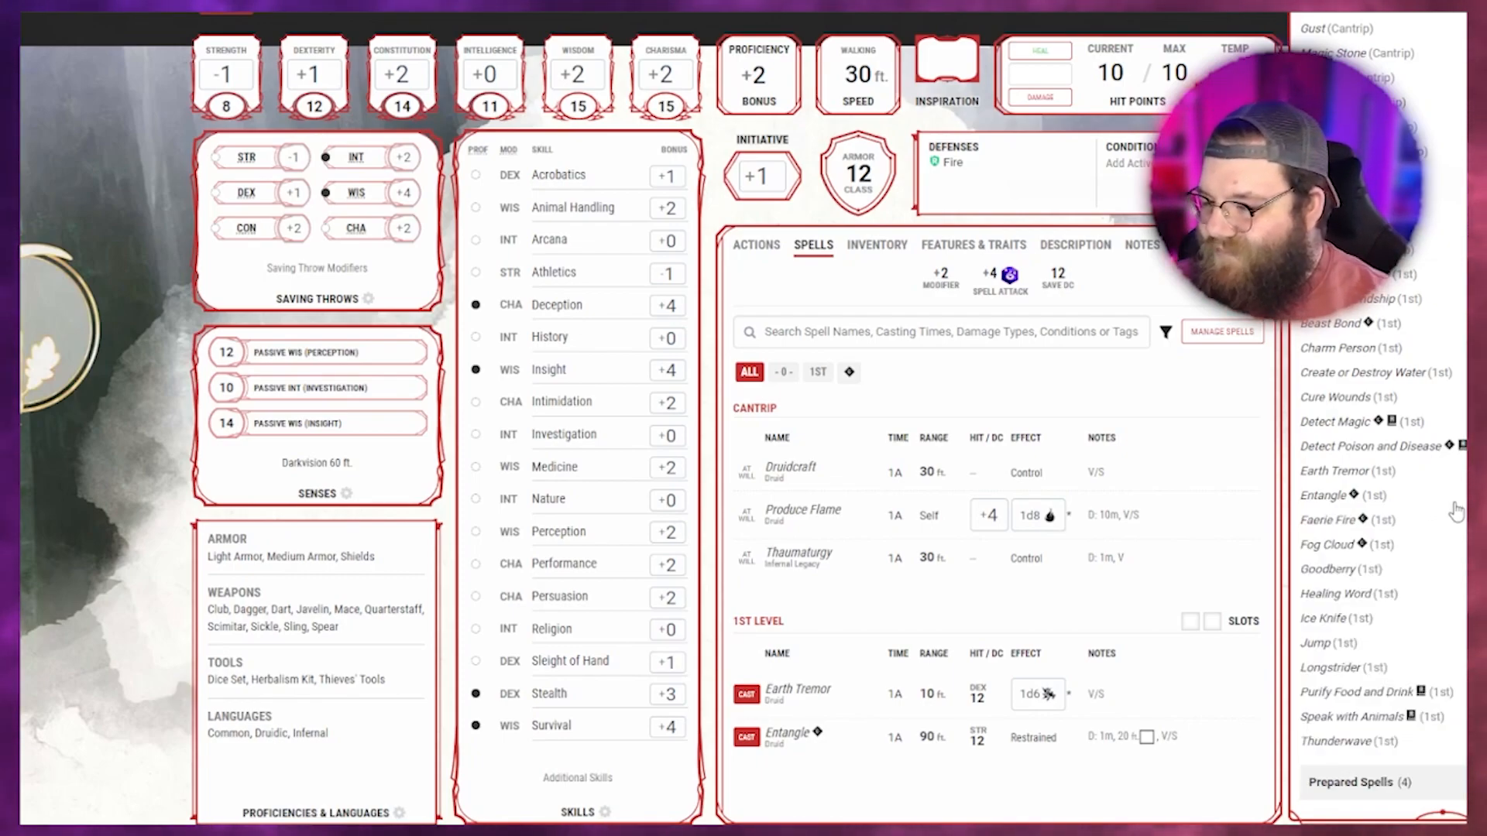
{"action": "left_click", "coordinate": [1088, 385]}
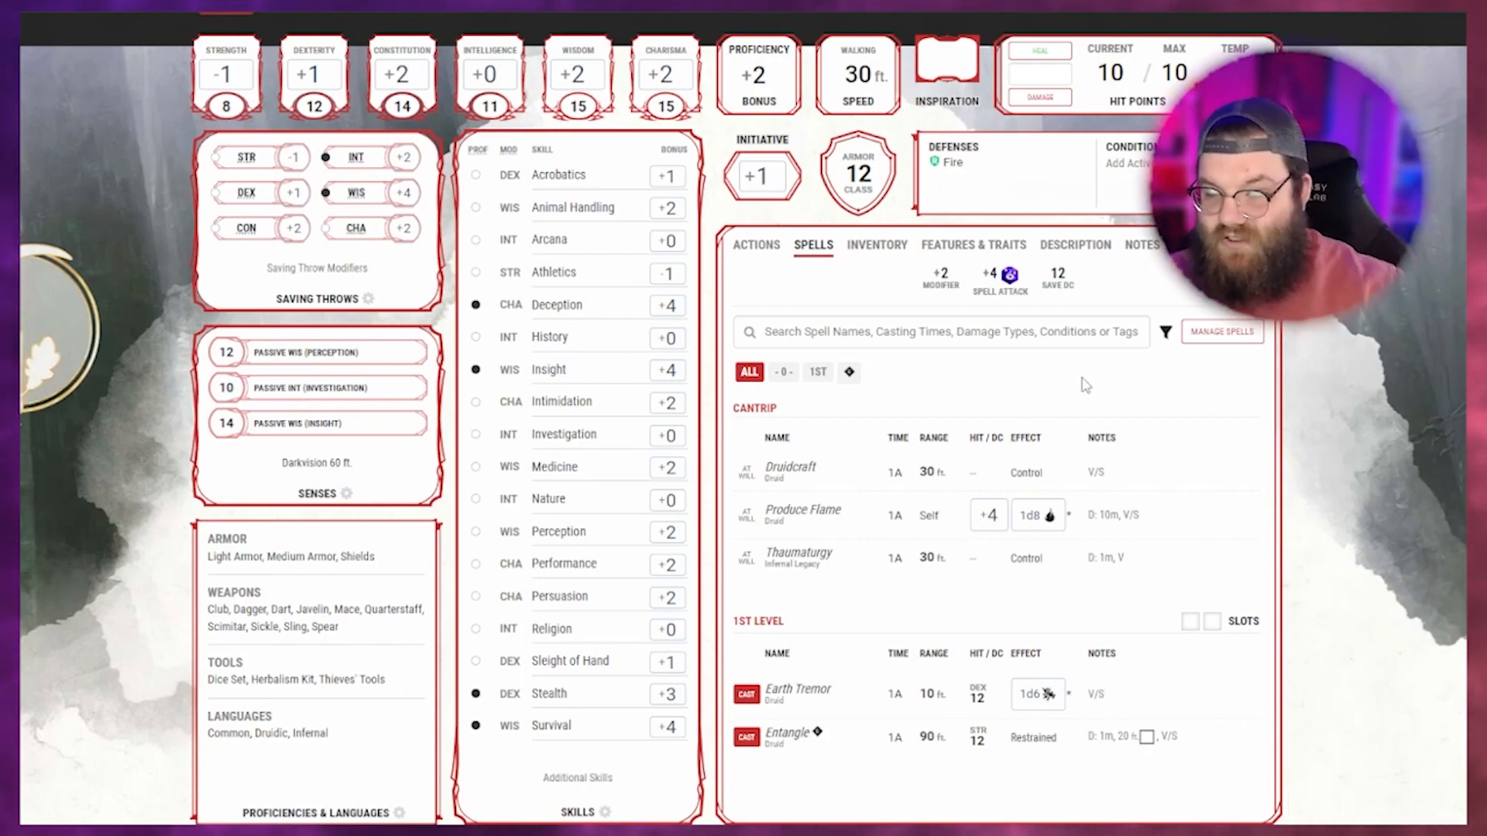
{"action": "left_click", "coordinate": [1216, 337]}
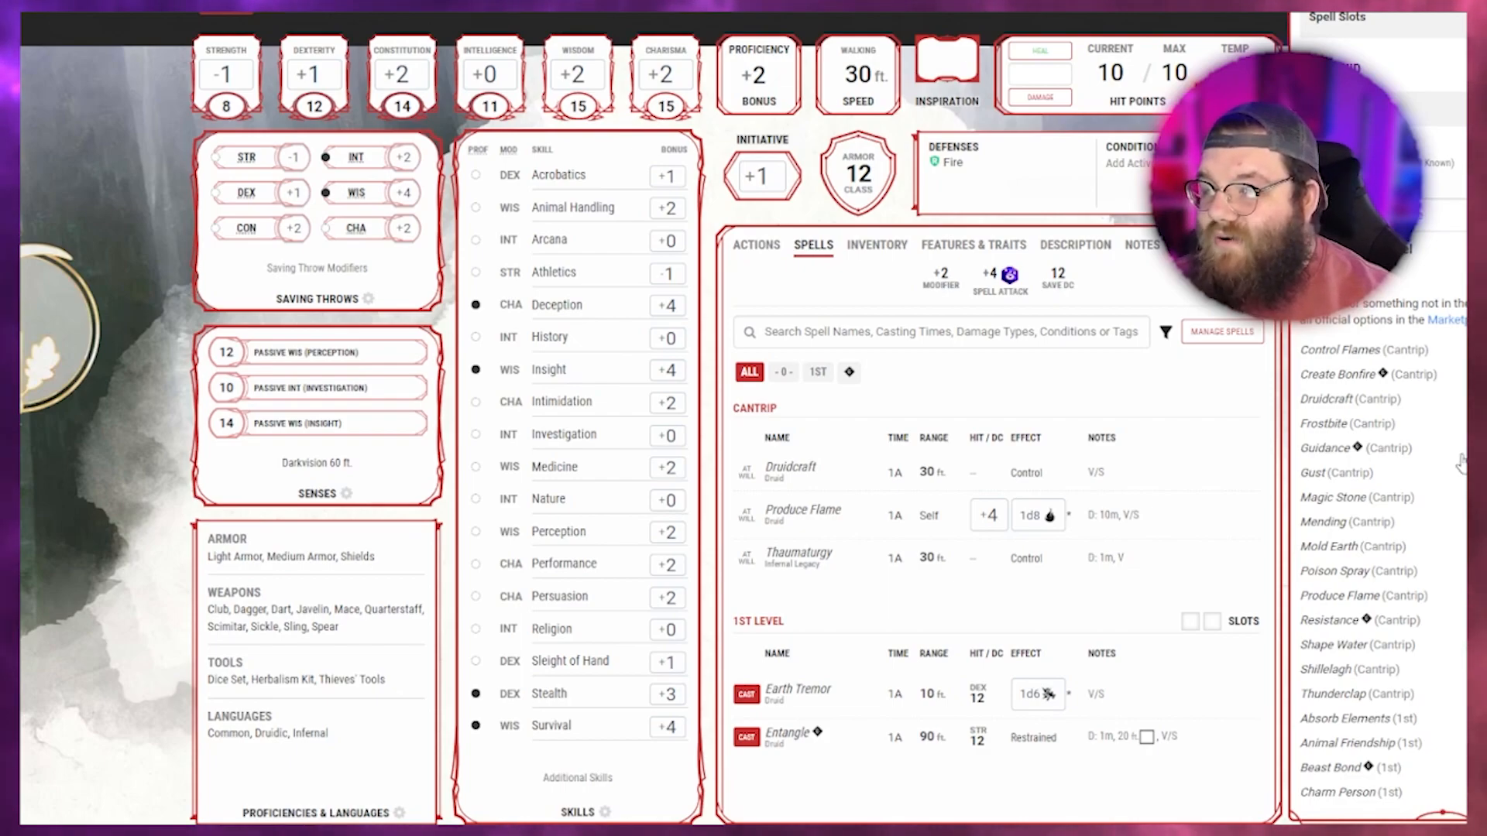
Prepare the 1st-level Druid spell Thunderwave and close spell management.
{"action": "scroll", "coordinate": [1462, 465], "scroll_direction": "down", "scroll_amount": 6}
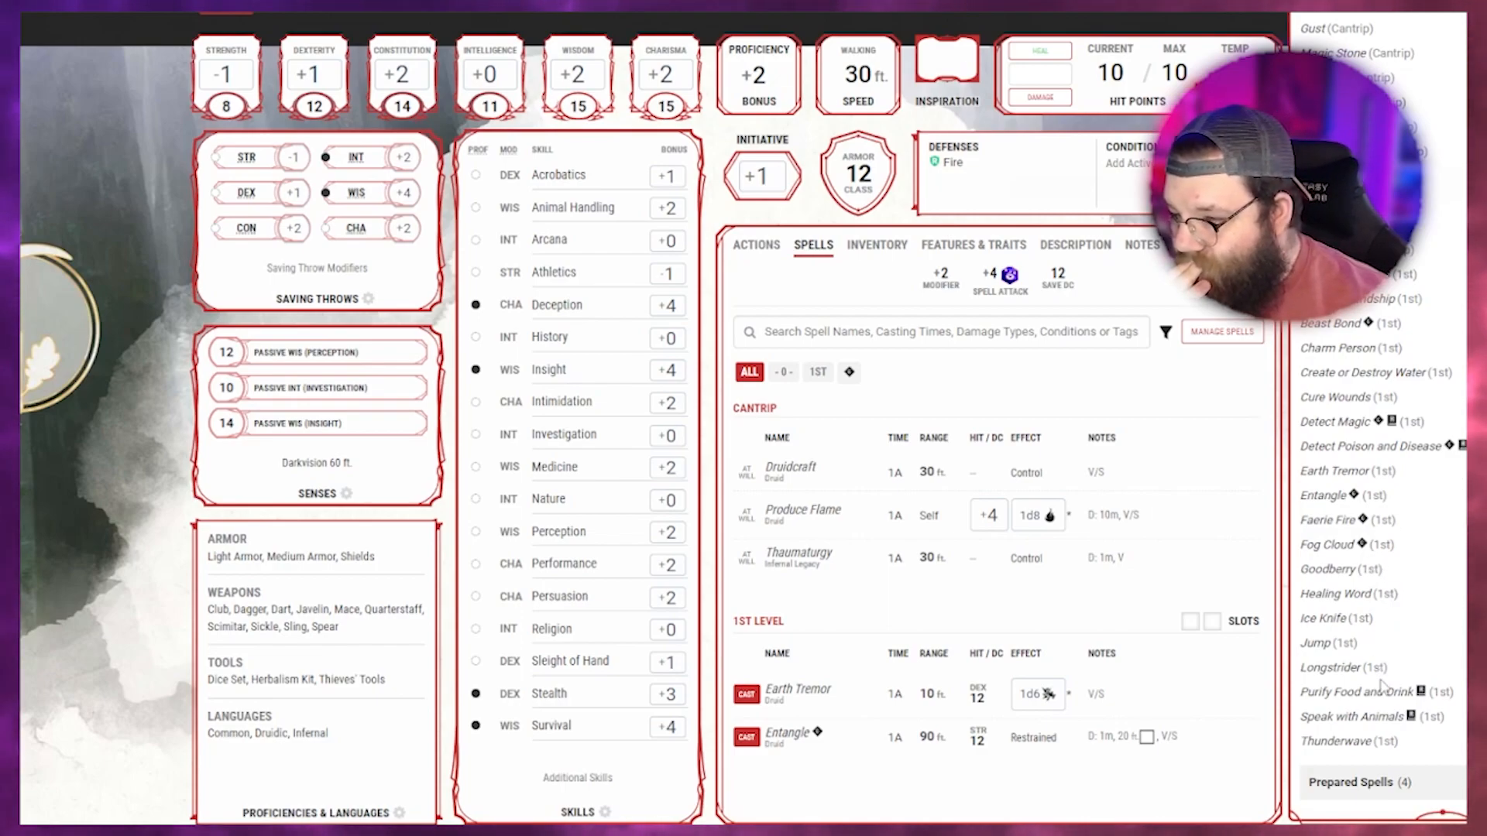
{"action": "left_click", "coordinate": [1356, 741]}
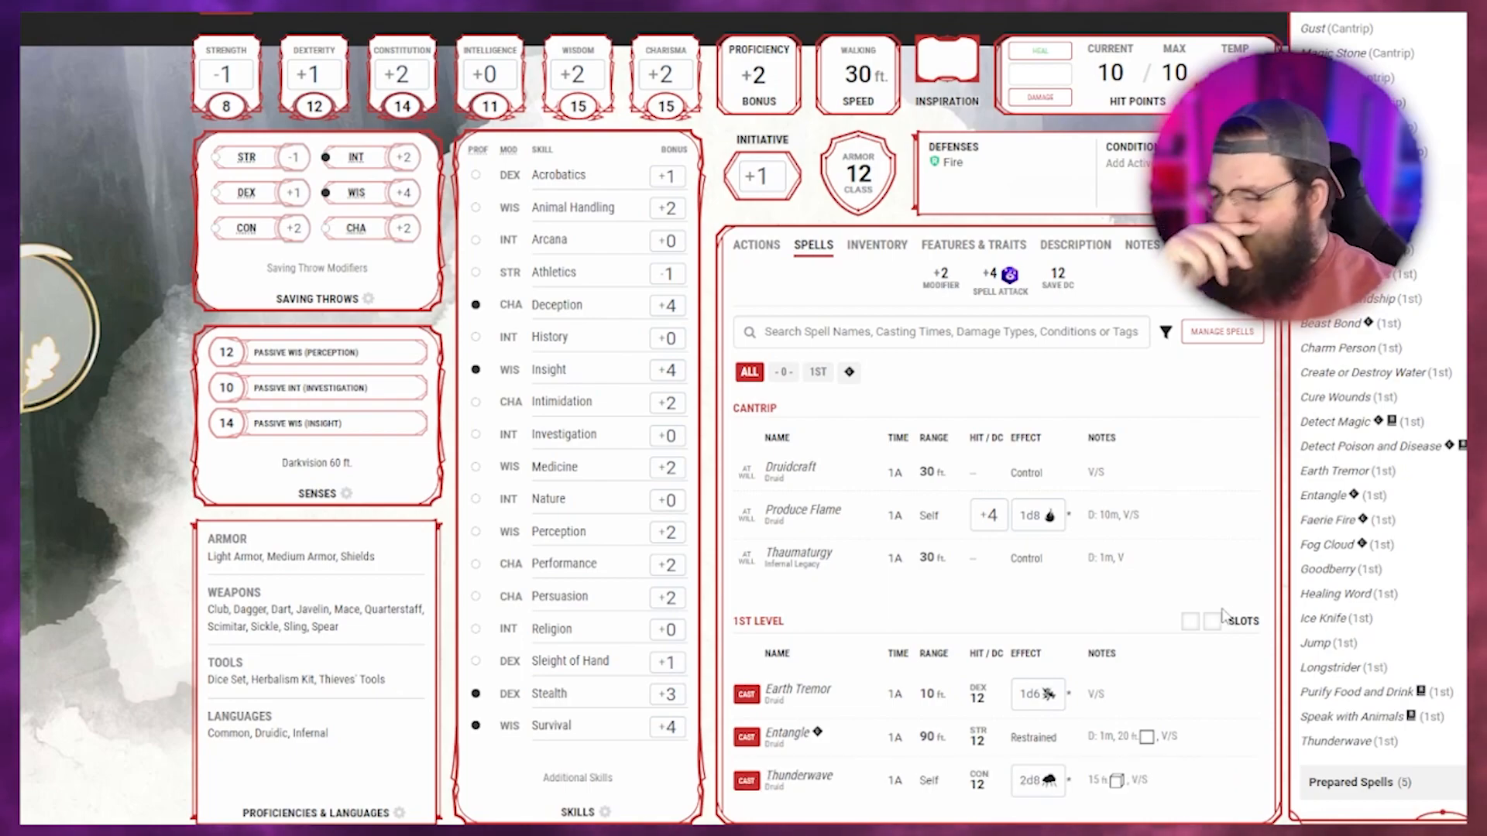
{"action": "left_click", "coordinate": [1123, 628]}
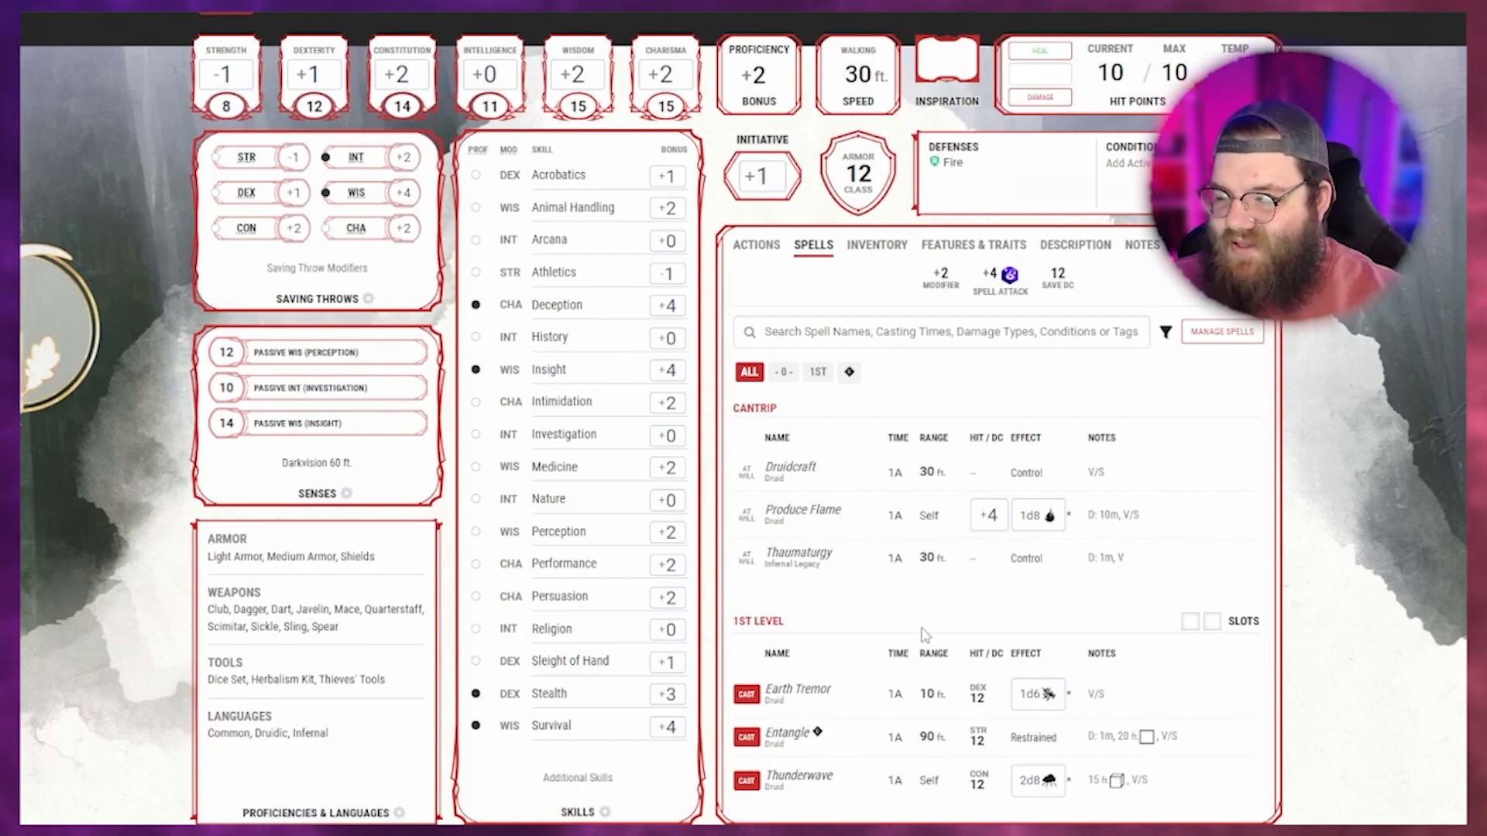
Review the descriptions of the chosen cantrips Thaumaturgy, Produce Flame and Druidcraft and of the prepared spells Entangle and Earth Tremor.
{"action": "left_click", "coordinate": [836, 732]}
{"action": "left_click", "coordinate": [929, 620]}
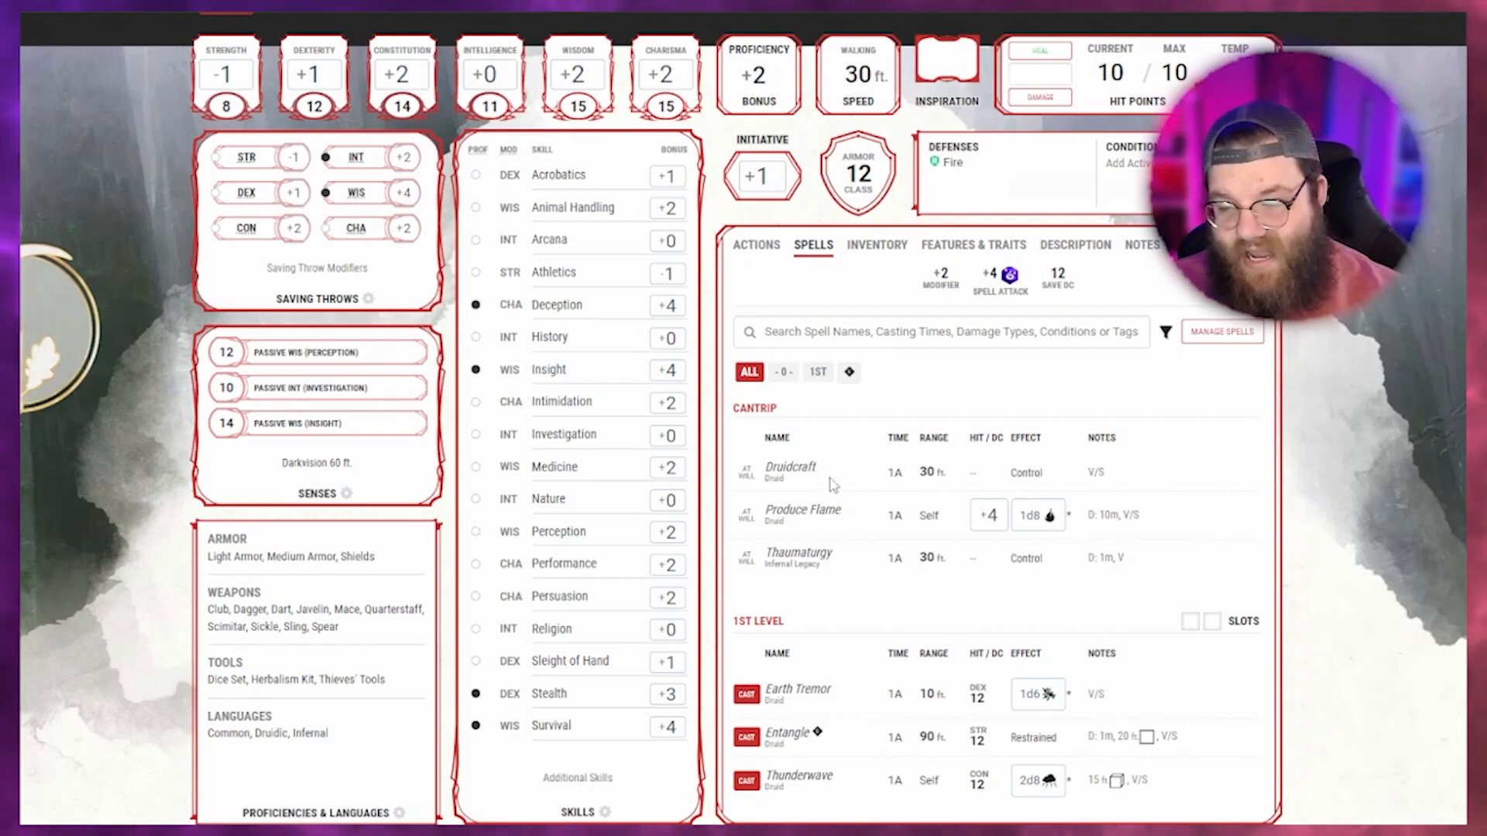
{"action": "left_click", "coordinate": [833, 556]}
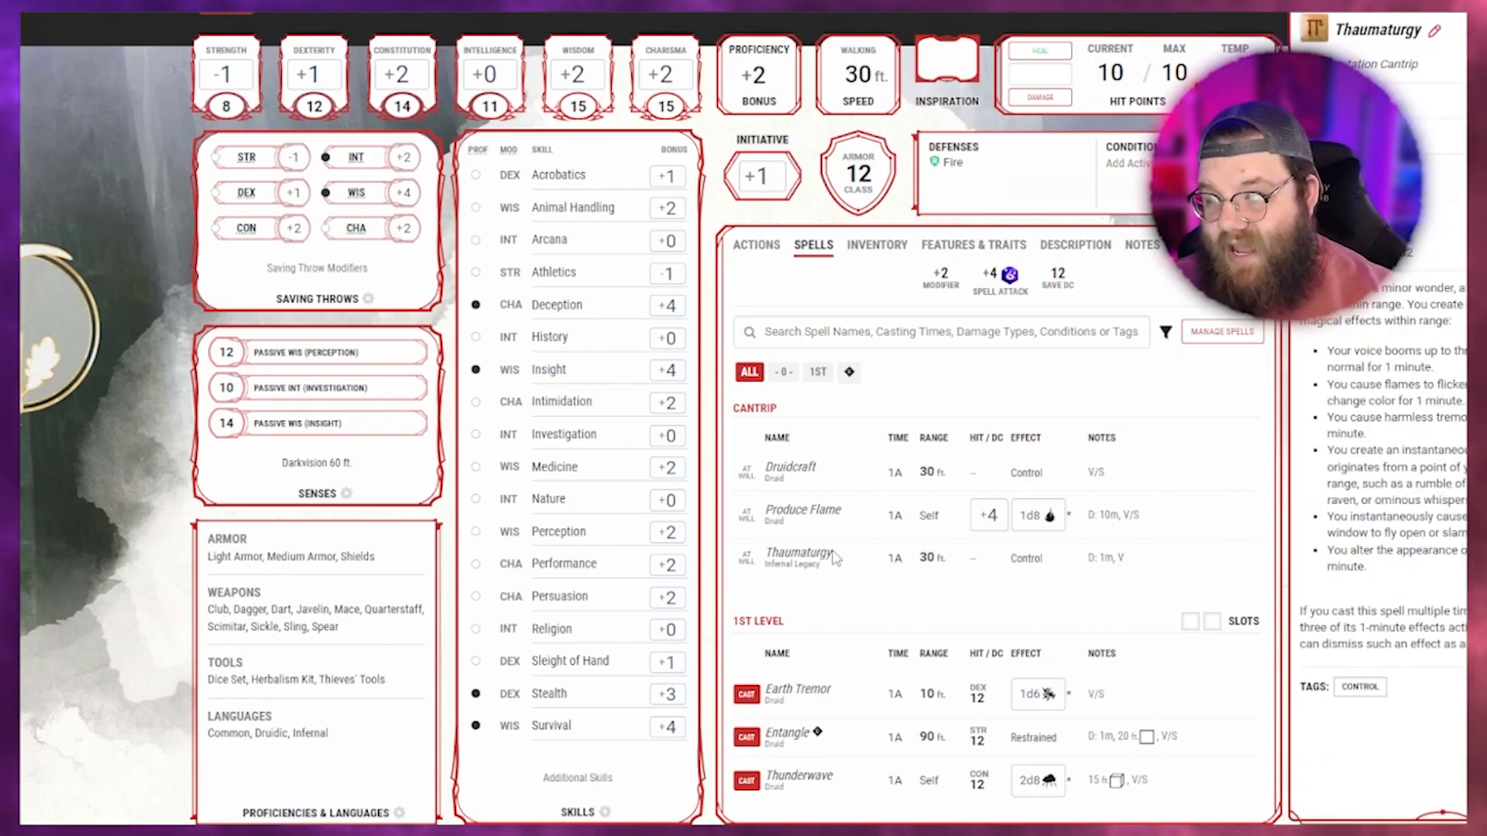
{"action": "left_click", "coordinate": [813, 508]}
{"action": "left_click", "coordinate": [807, 467]}
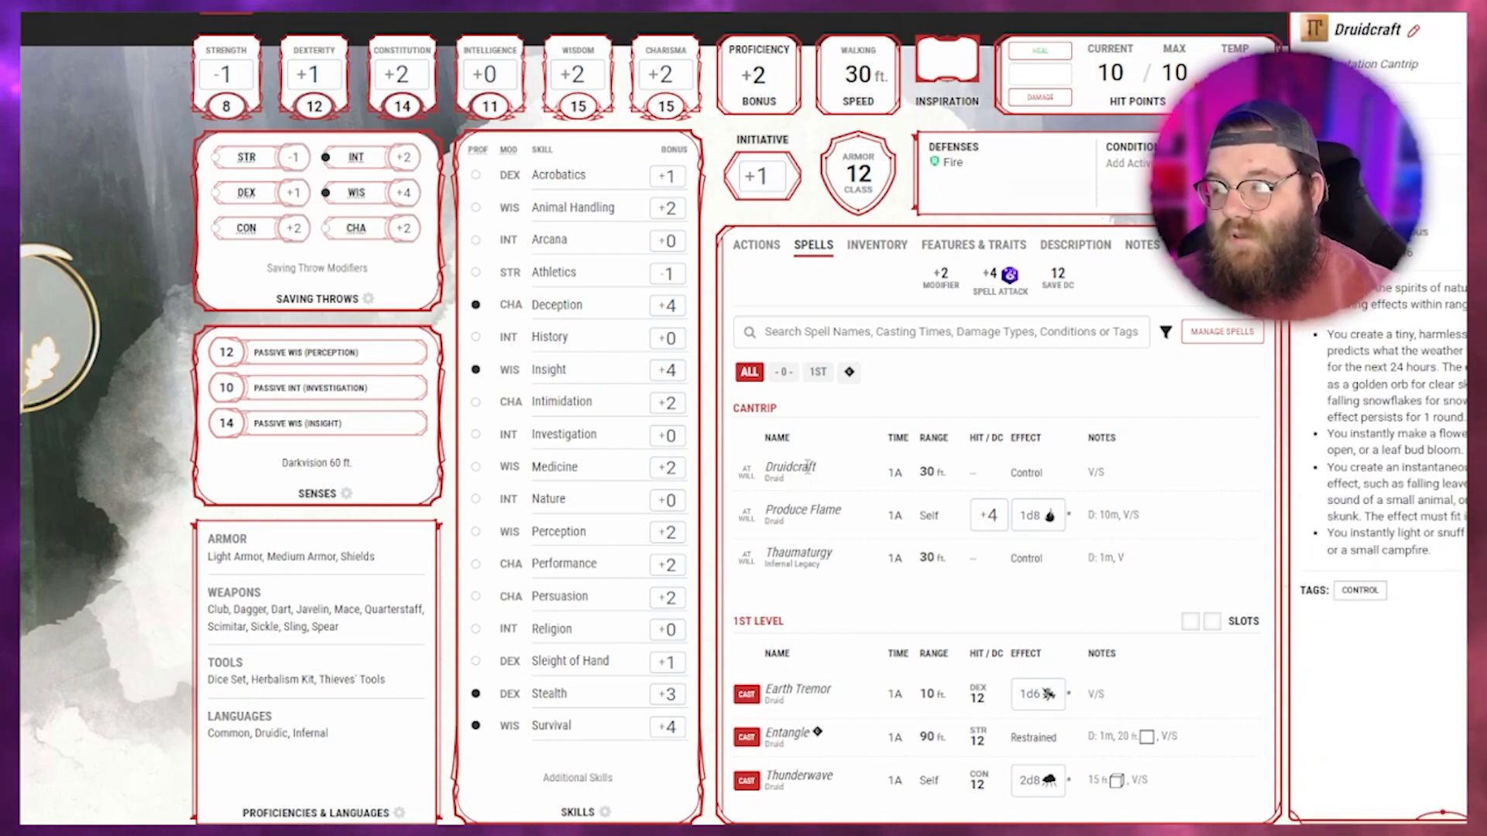
{"action": "left_click", "coordinate": [835, 693]}
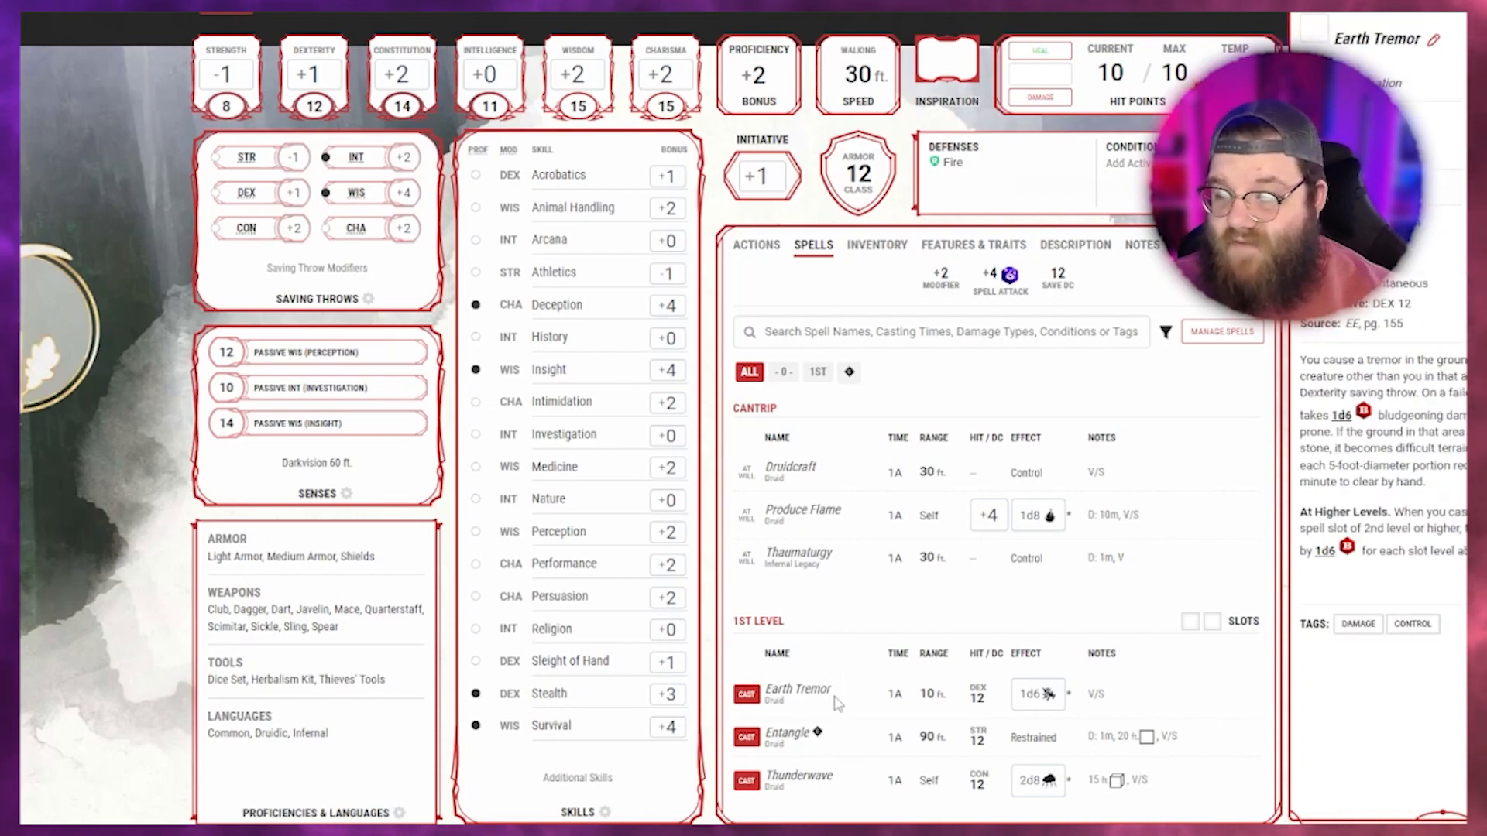
Reopen spell management, check the Druid's prepared and known spell counts, and close it again.
{"action": "left_click", "coordinate": [1188, 331]}
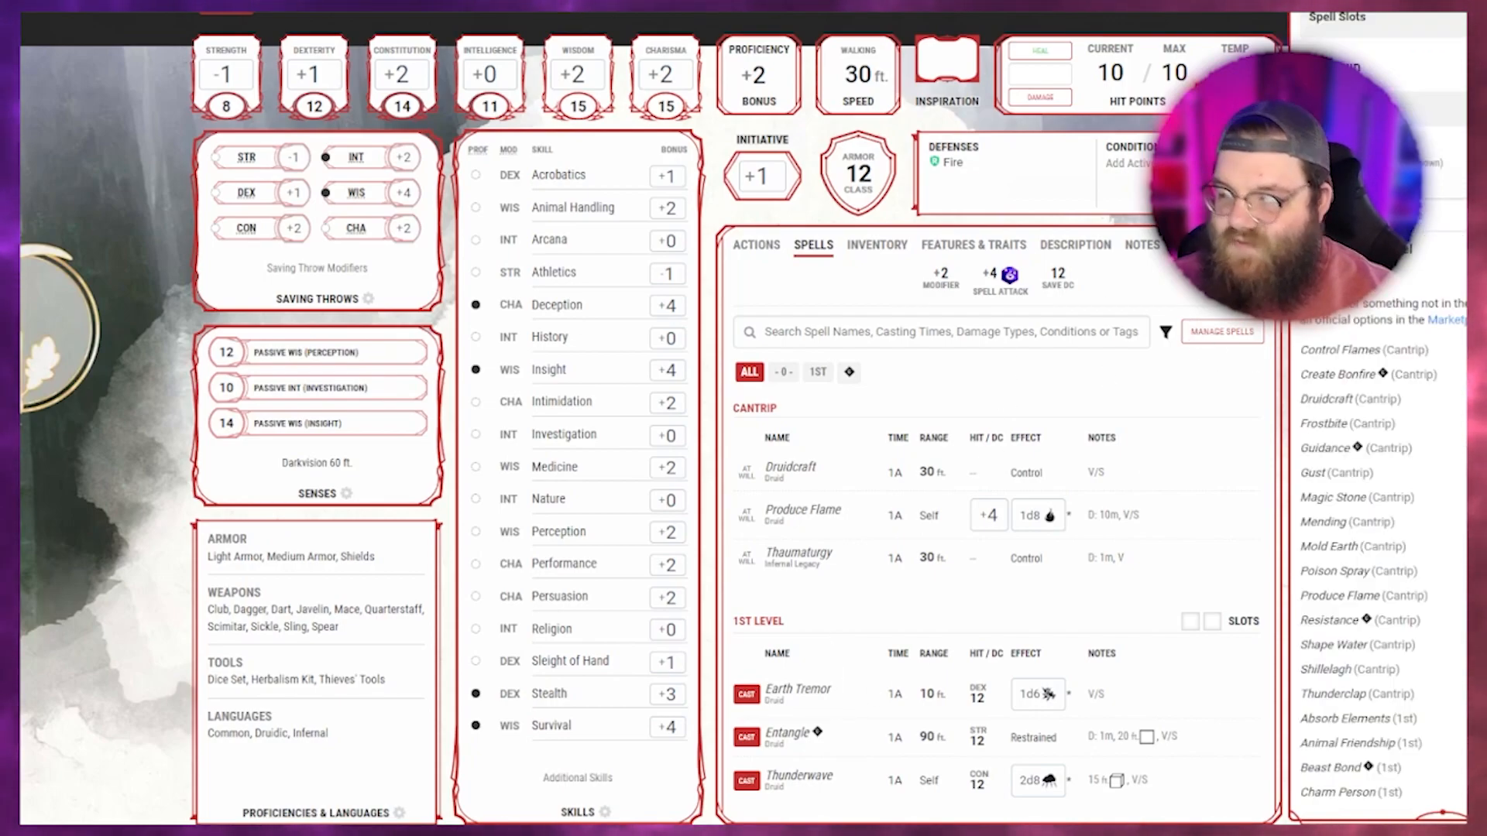
{"action": "triple_click", "coordinate": [1394, 163]}
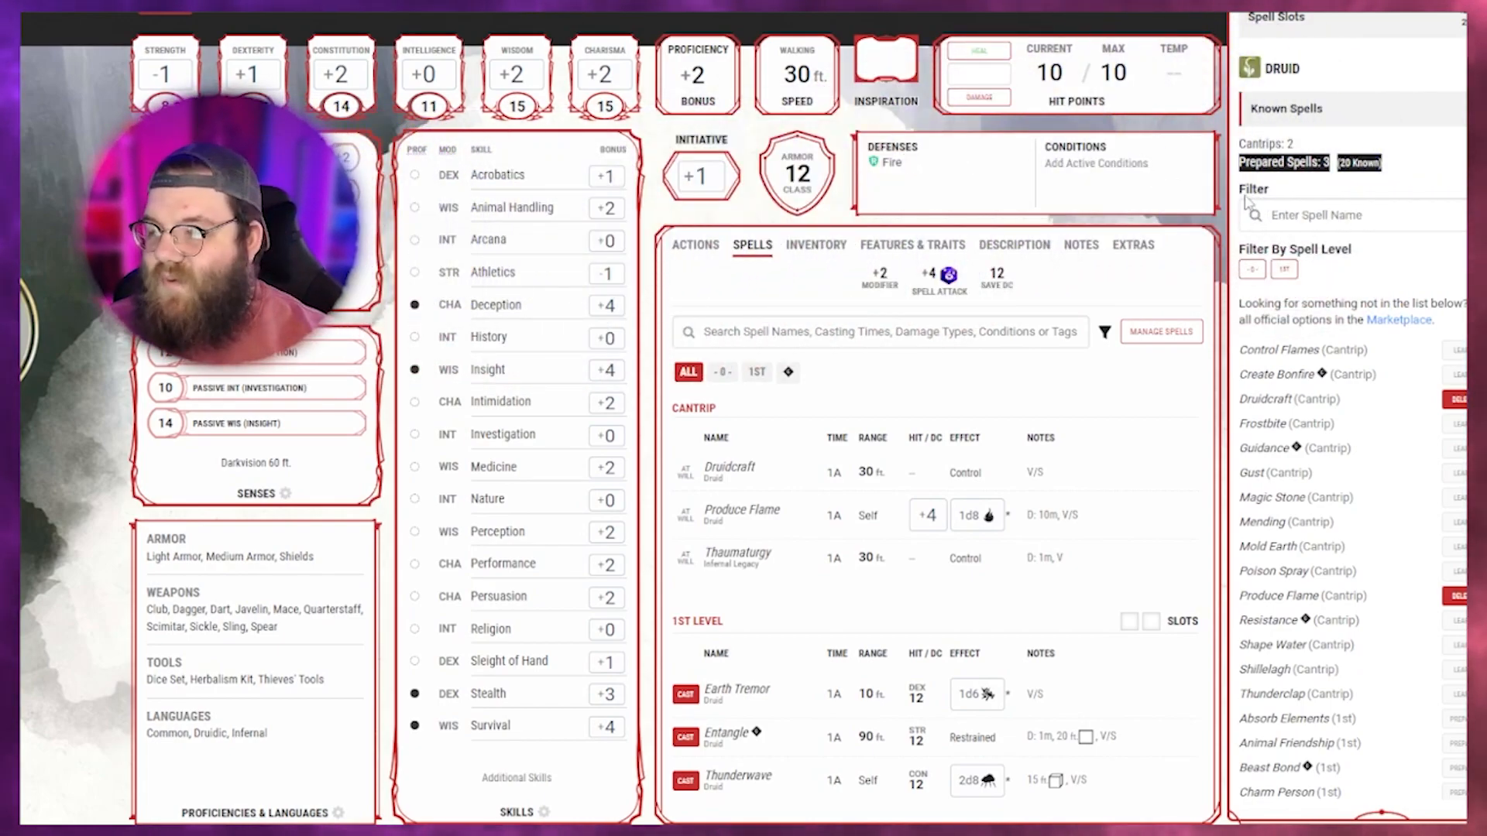
{"action": "scroll", "coordinate": [1389, 275], "scroll_direction": "down", "scroll_amount": 1}
{"action": "scroll", "coordinate": [1389, 275], "scroll_direction": "up", "scroll_amount": 1}
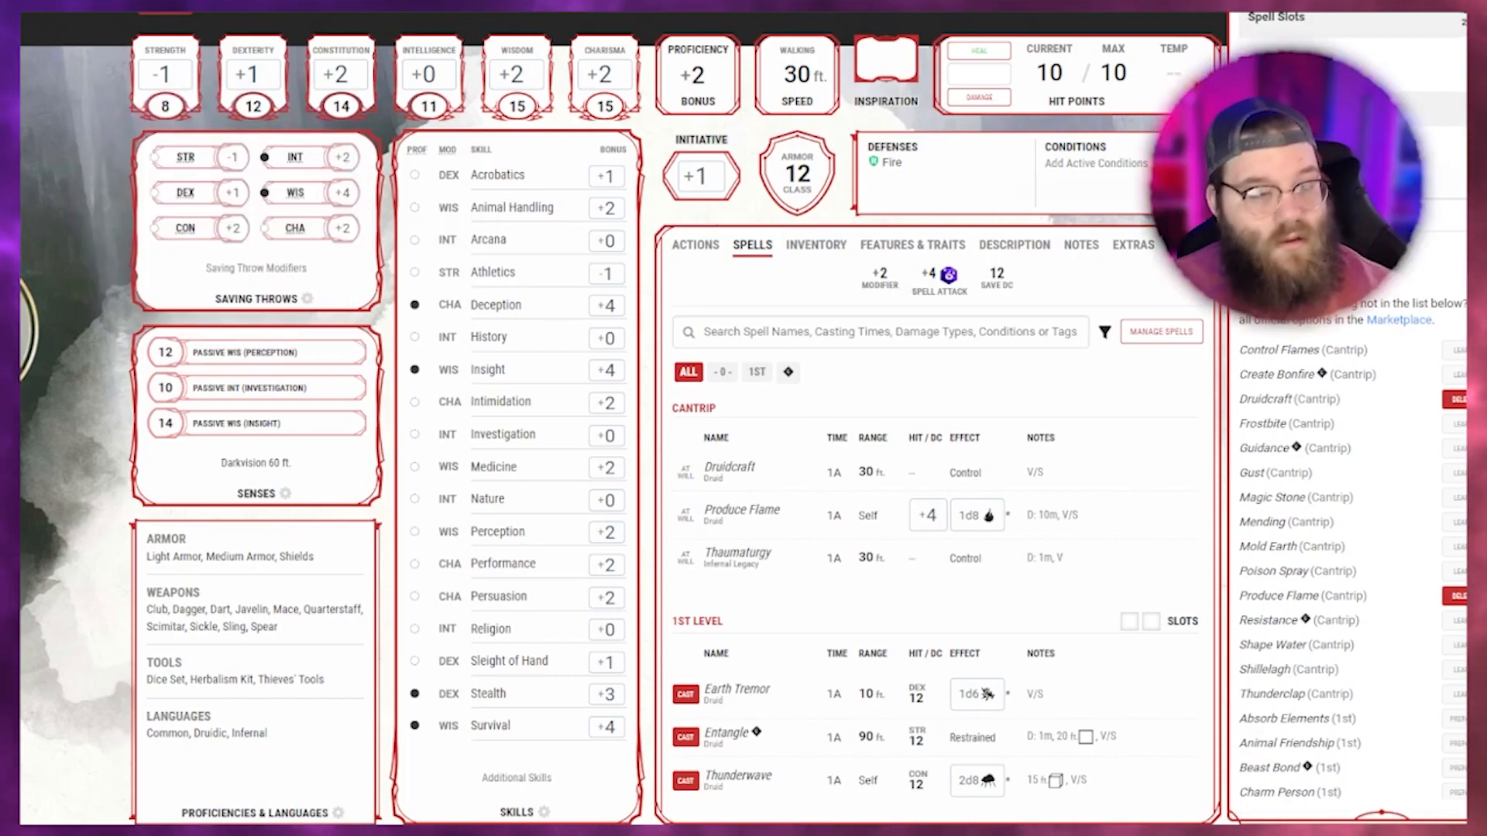
{"action": "left_click", "coordinate": [1019, 227]}
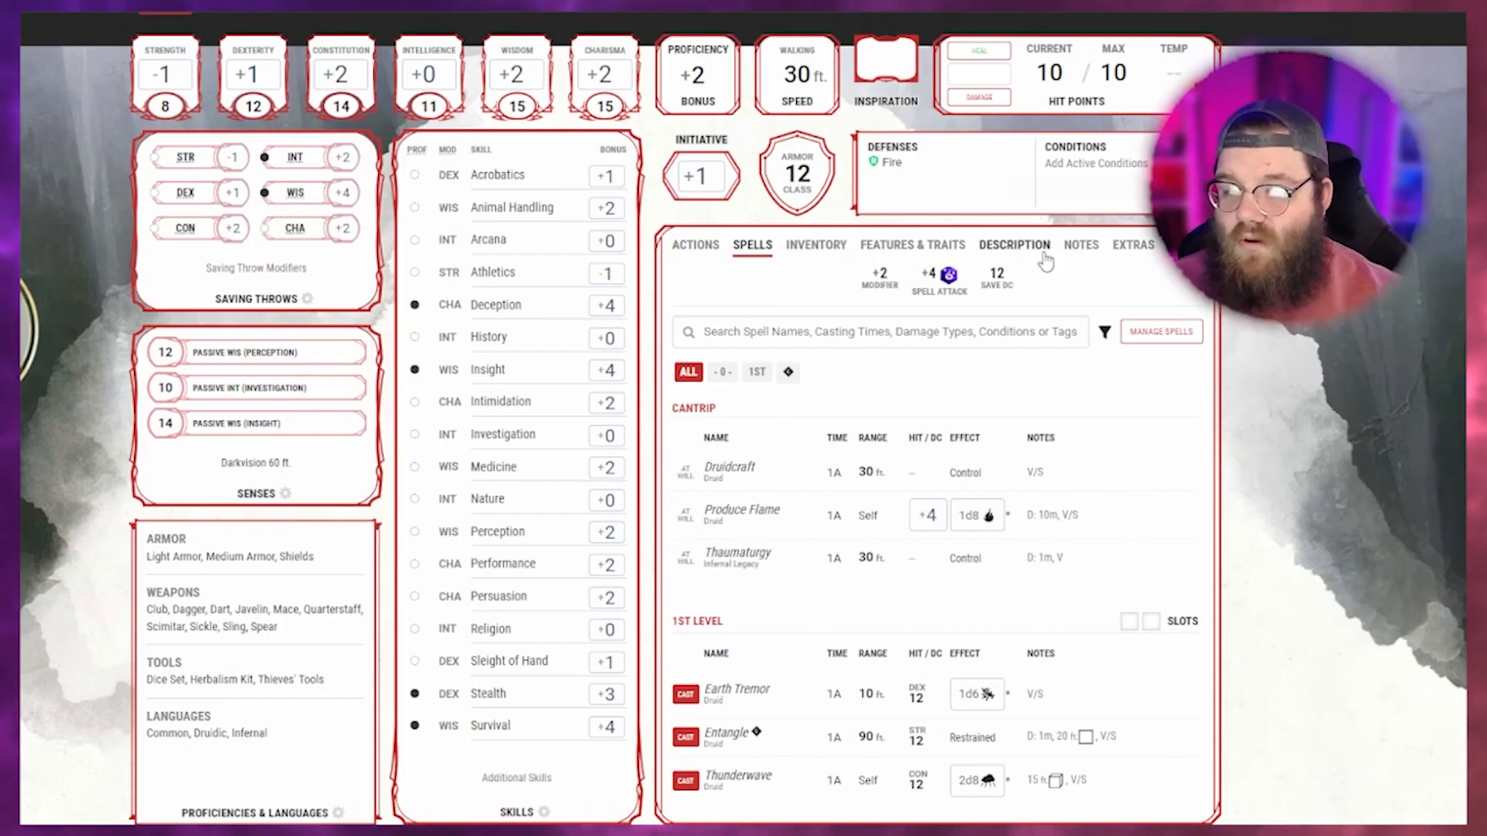
{"action": "scroll", "coordinate": [1471, 418], "scroll_direction": "up", "scroll_amount": 3}
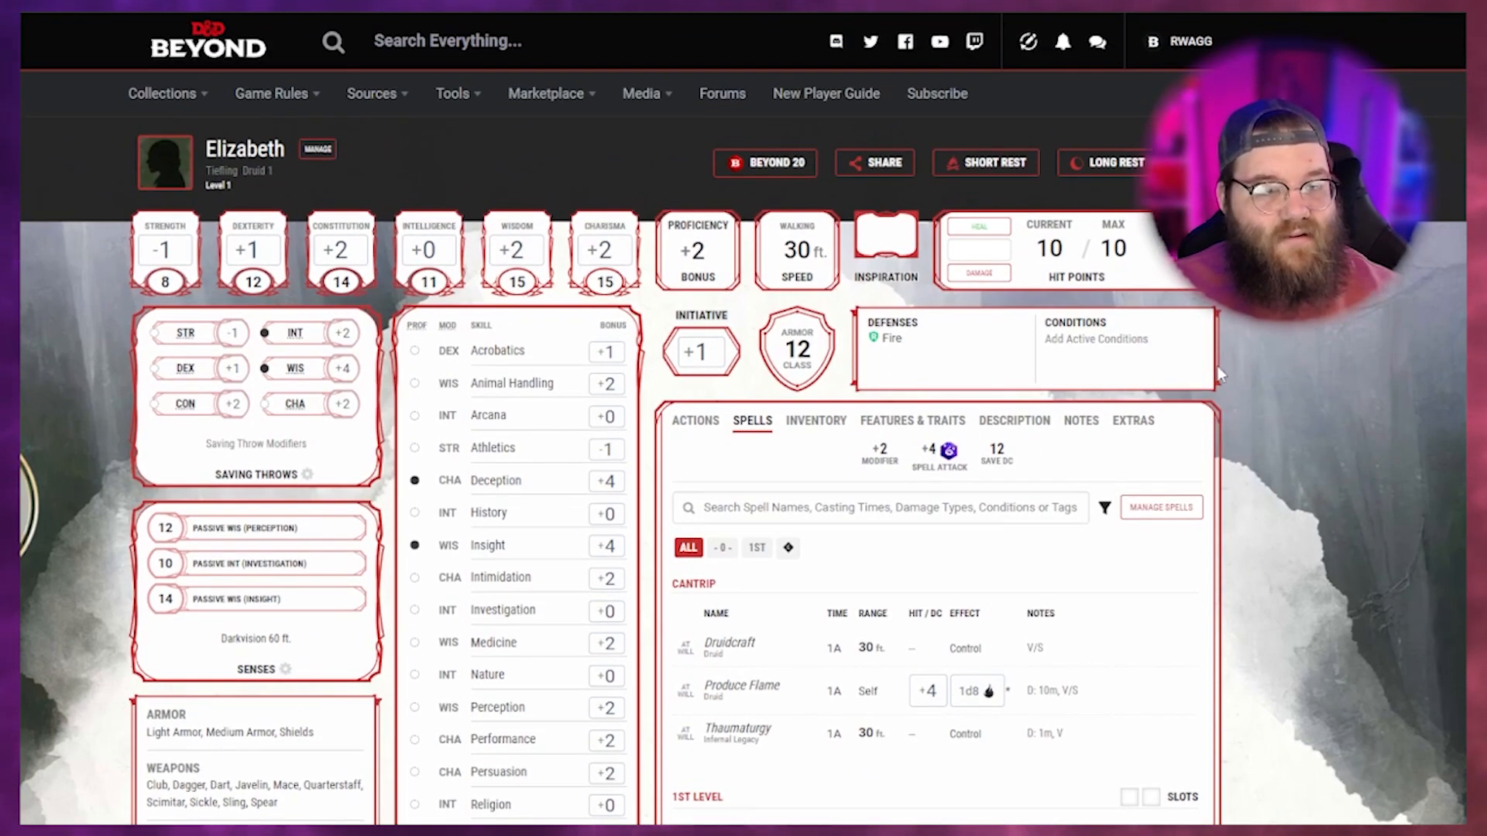
{"action": "scroll", "coordinate": [1033, 193], "scroll_direction": "down", "scroll_amount": 1}
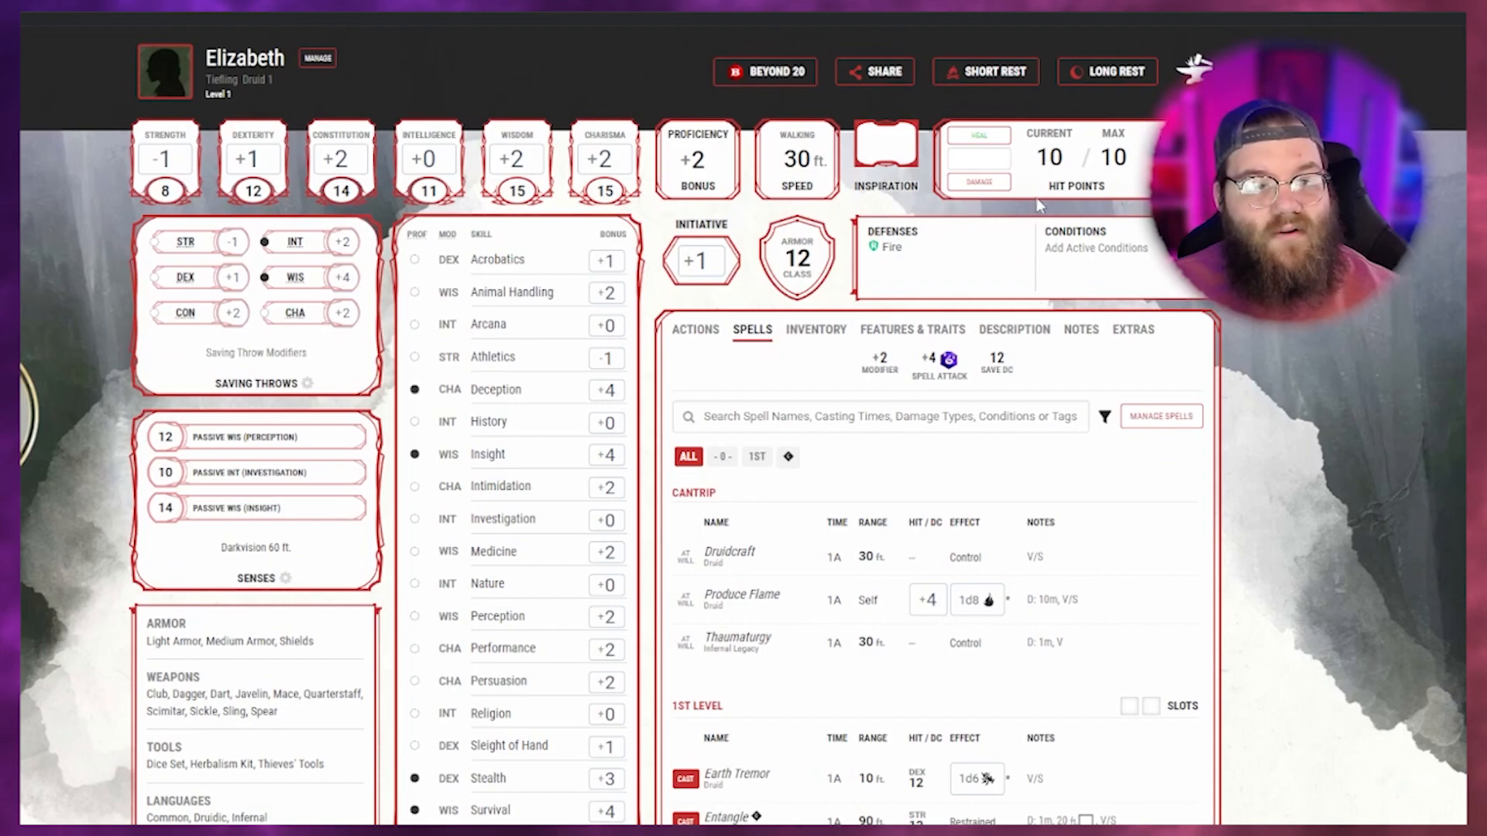
{"action": "scroll", "coordinate": [1037, 203], "scroll_direction": "down", "scroll_amount": 1}
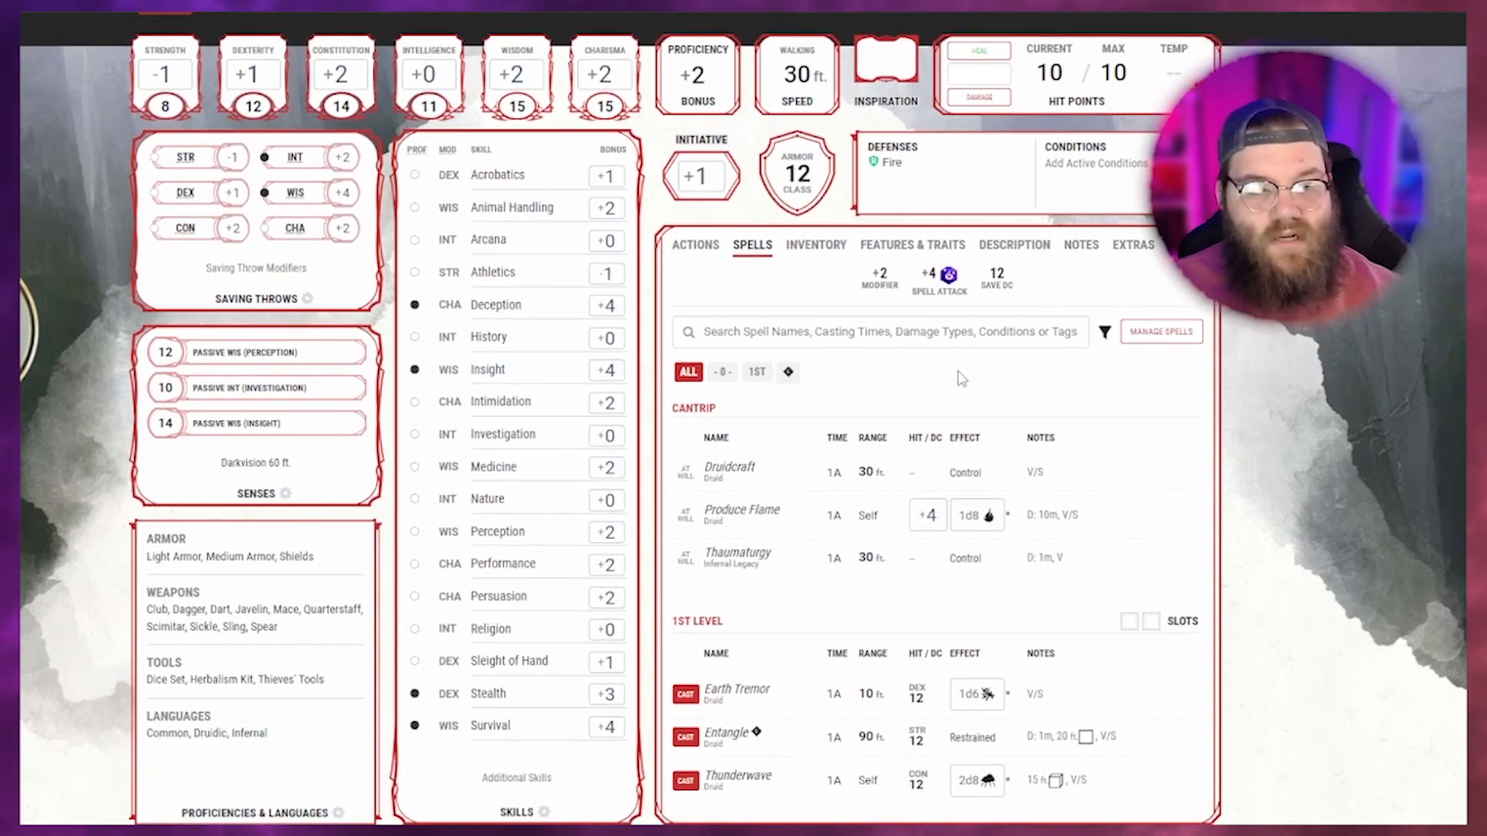
Open the character builder, go to its What's Next stage, return to the character sheet, and dismiss the Beyond20 notice.
{"action": "scroll", "coordinate": [775, 368], "scroll_direction": "up", "scroll_amount": 2}
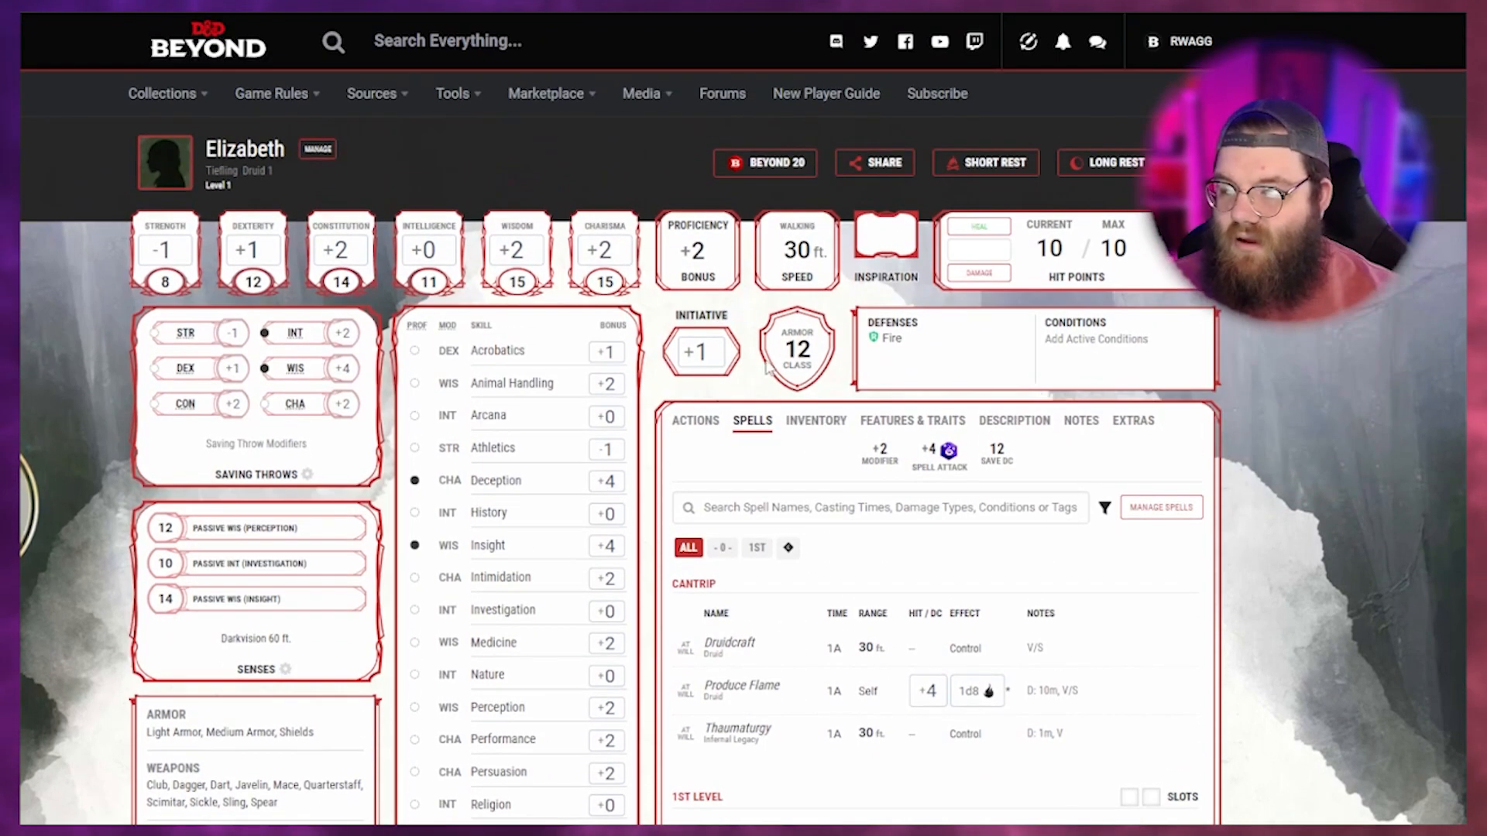
{"action": "scroll", "coordinate": [842, 339], "scroll_direction": "down", "scroll_amount": 1}
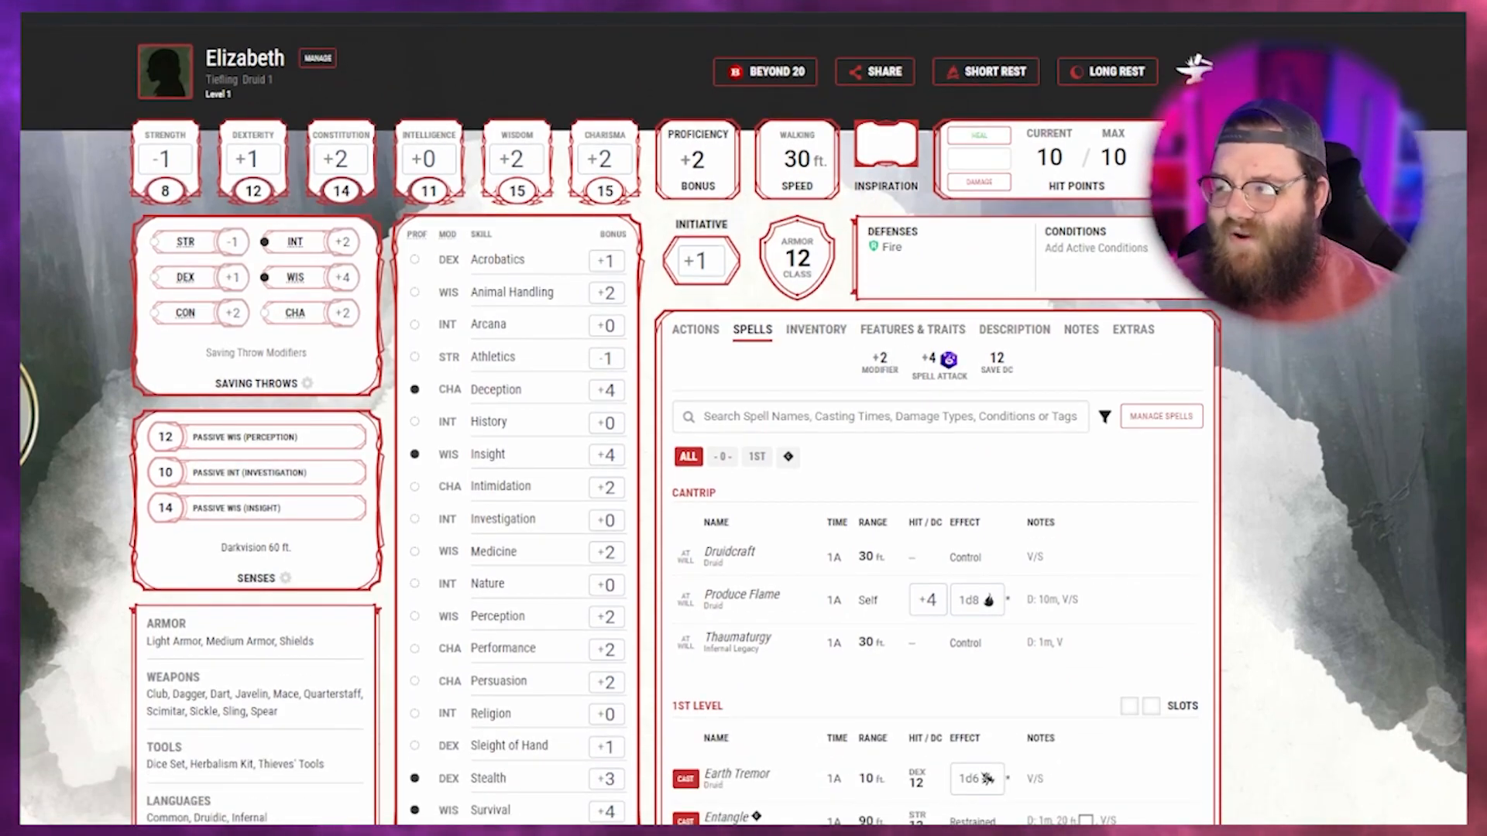
{"action": "left_click", "coordinate": [1192, 76]}
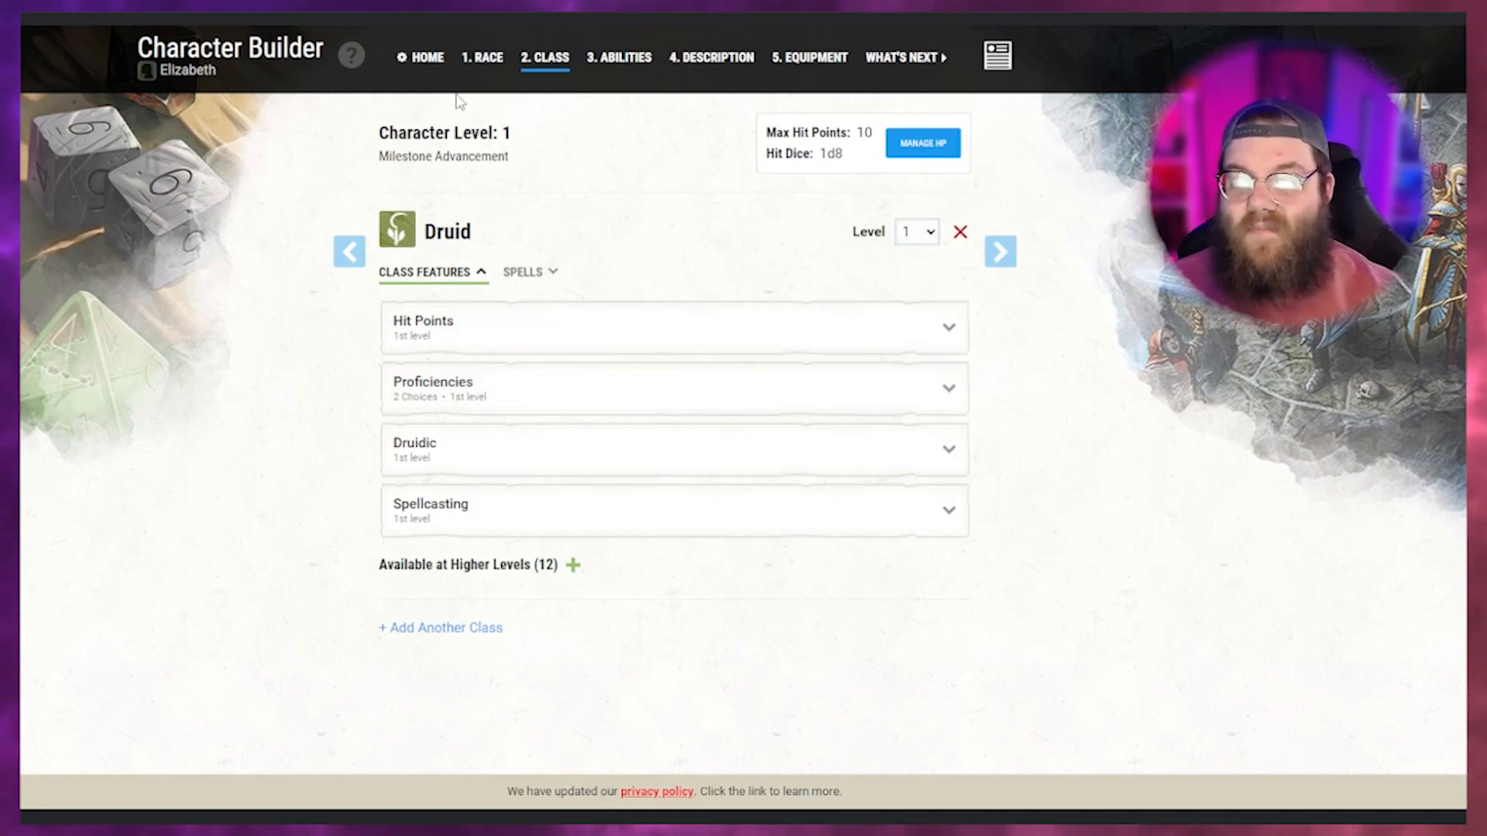
{"action": "left_click", "coordinate": [916, 69]}
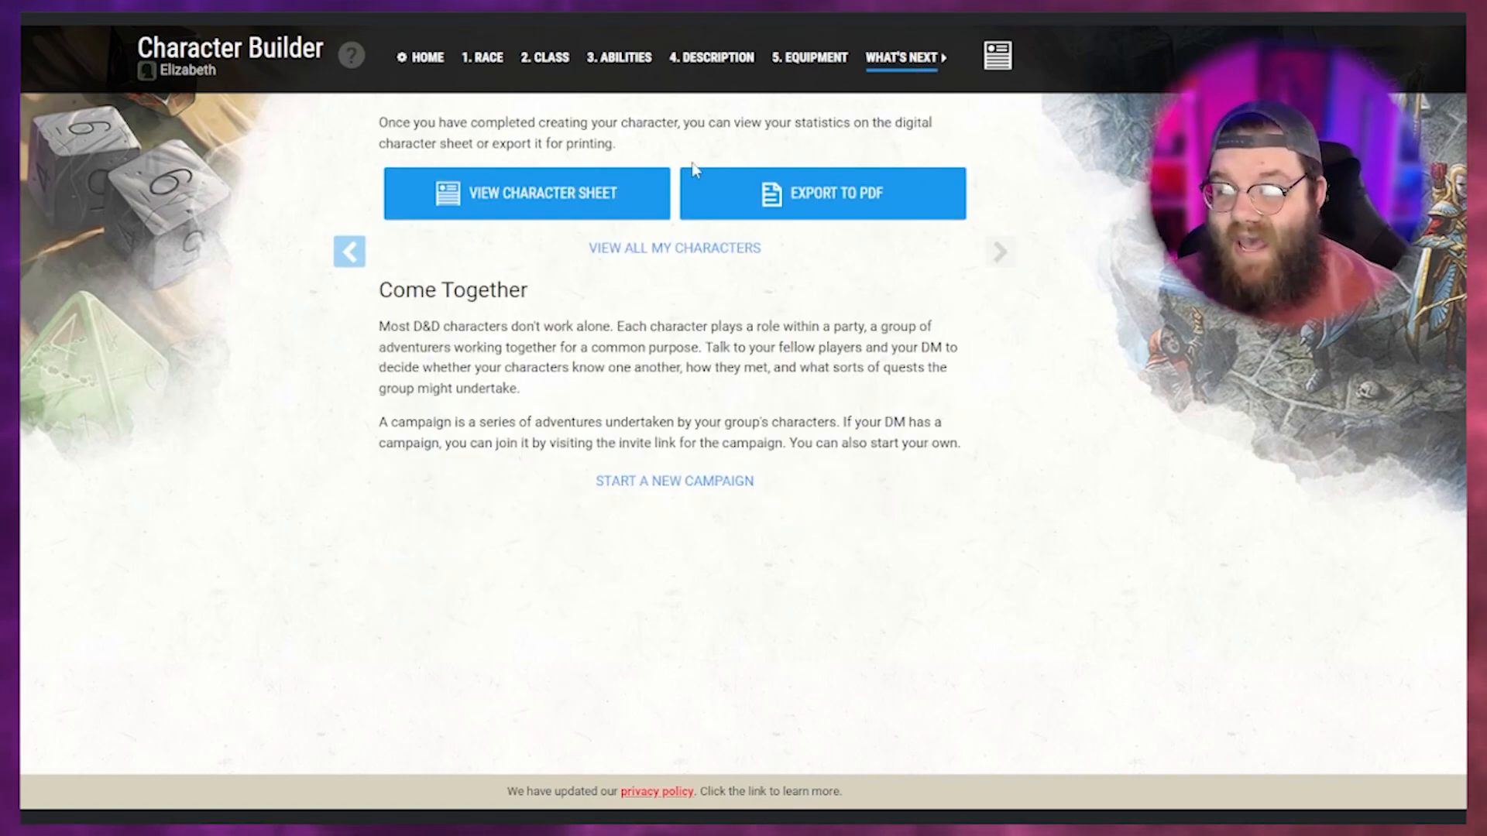
{"action": "left_click", "coordinate": [550, 213]}
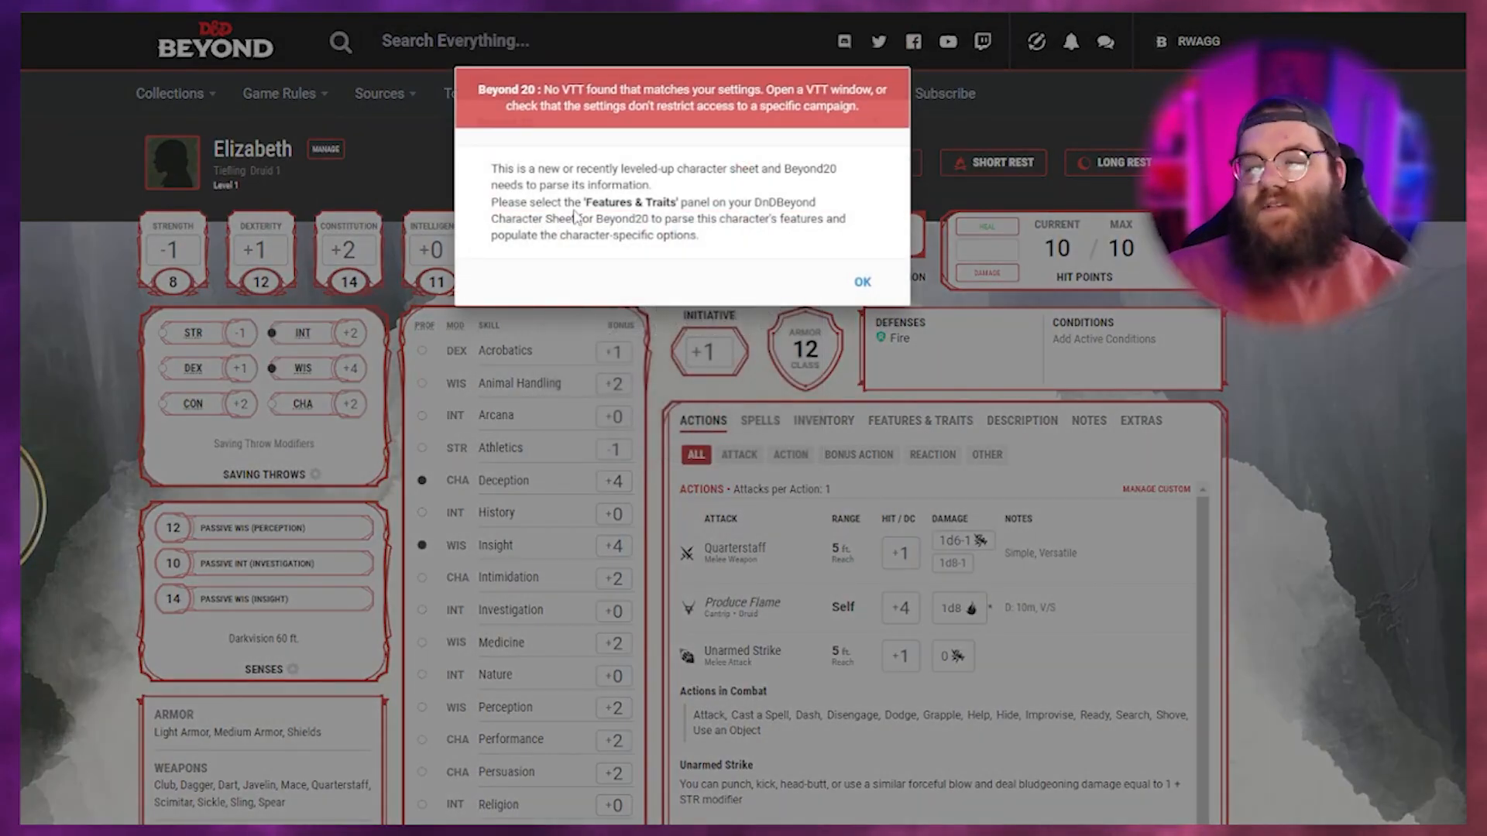
{"action": "left_click", "coordinate": [862, 280]}
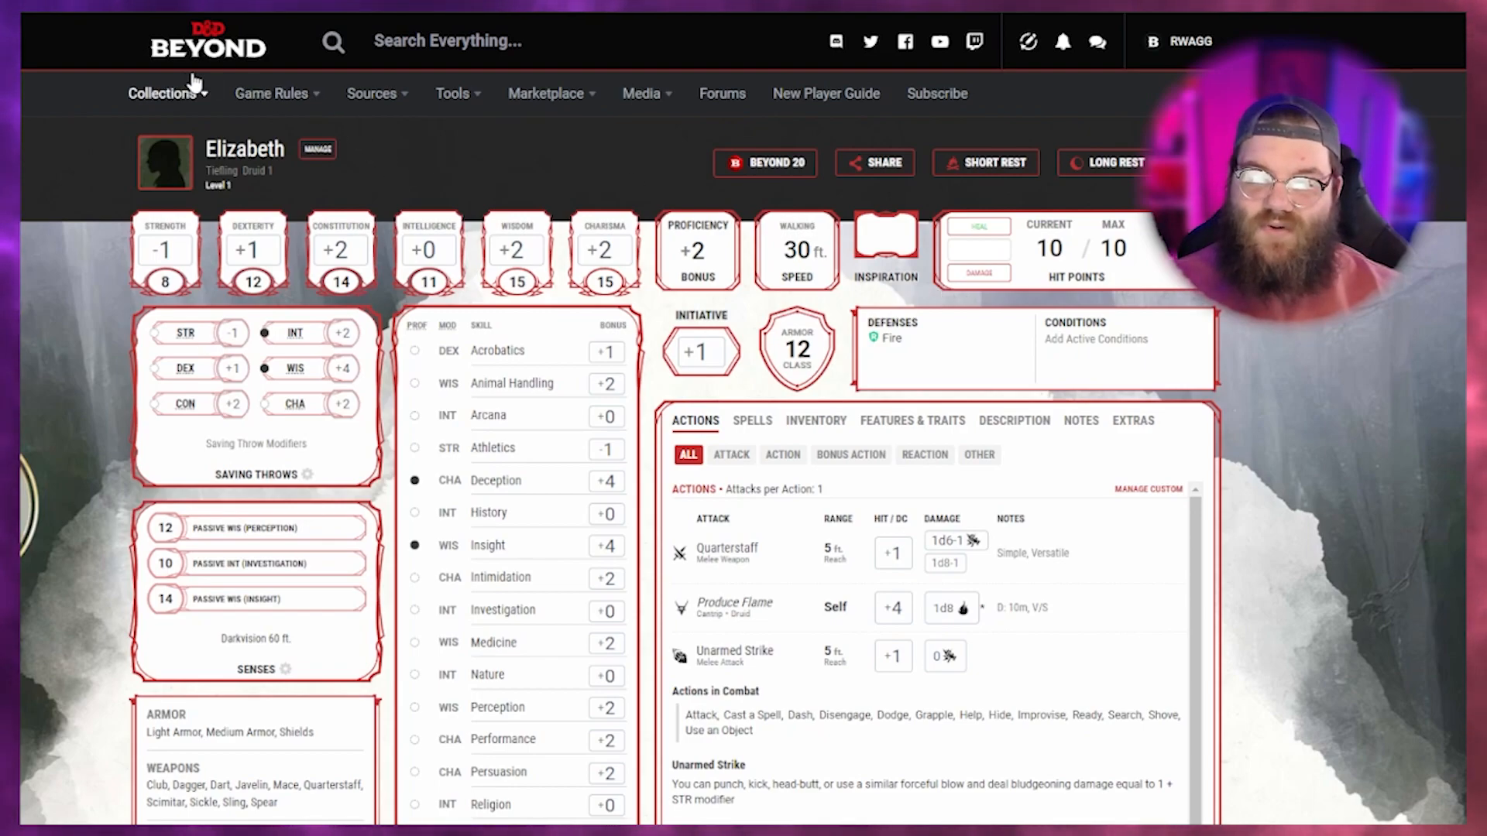
{"action": "mouse_move", "coordinate": [270, 97]}
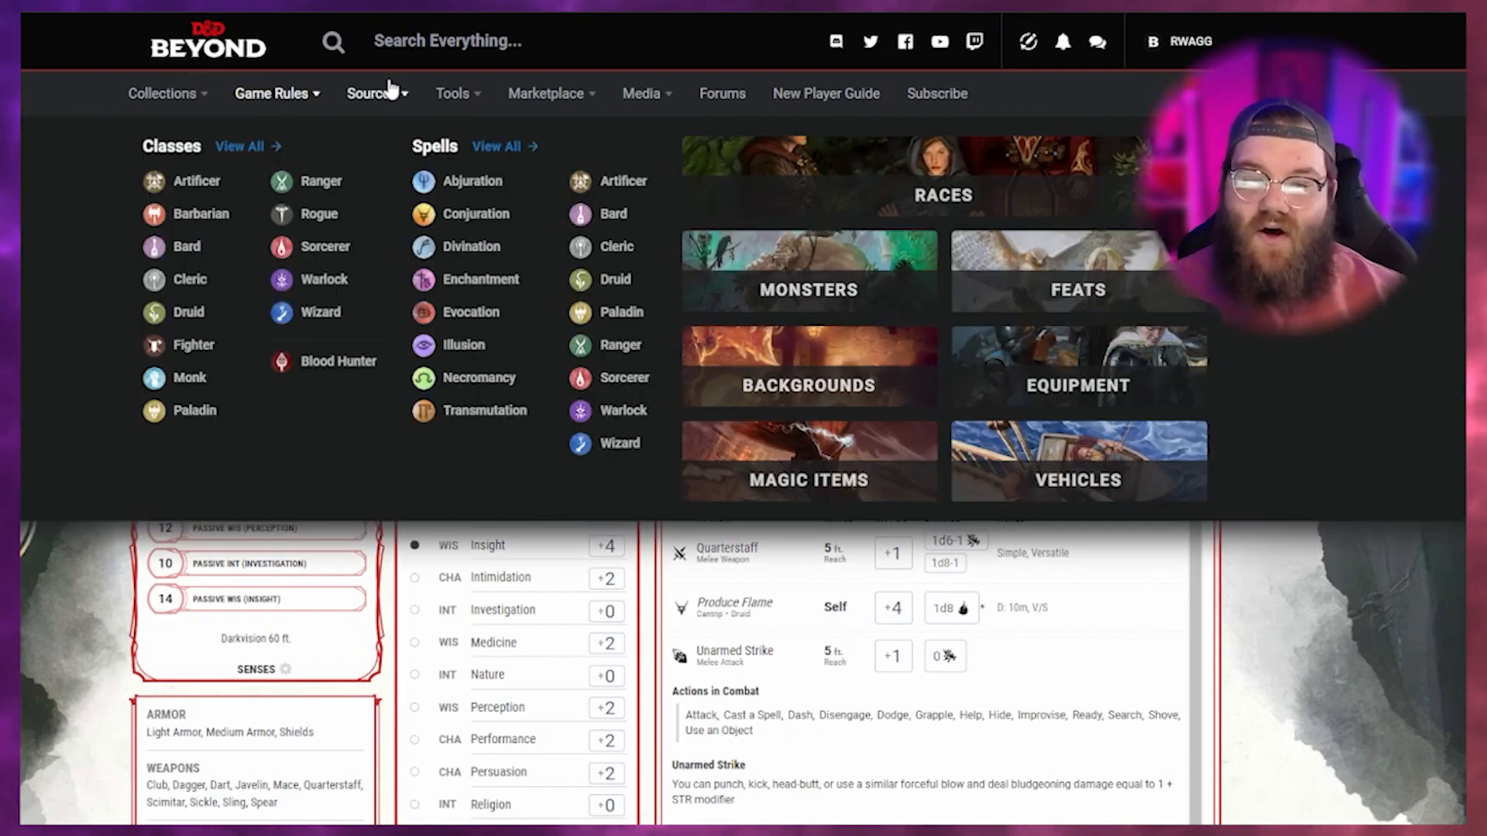
{"action": "mouse_move", "coordinate": [353, 104]}
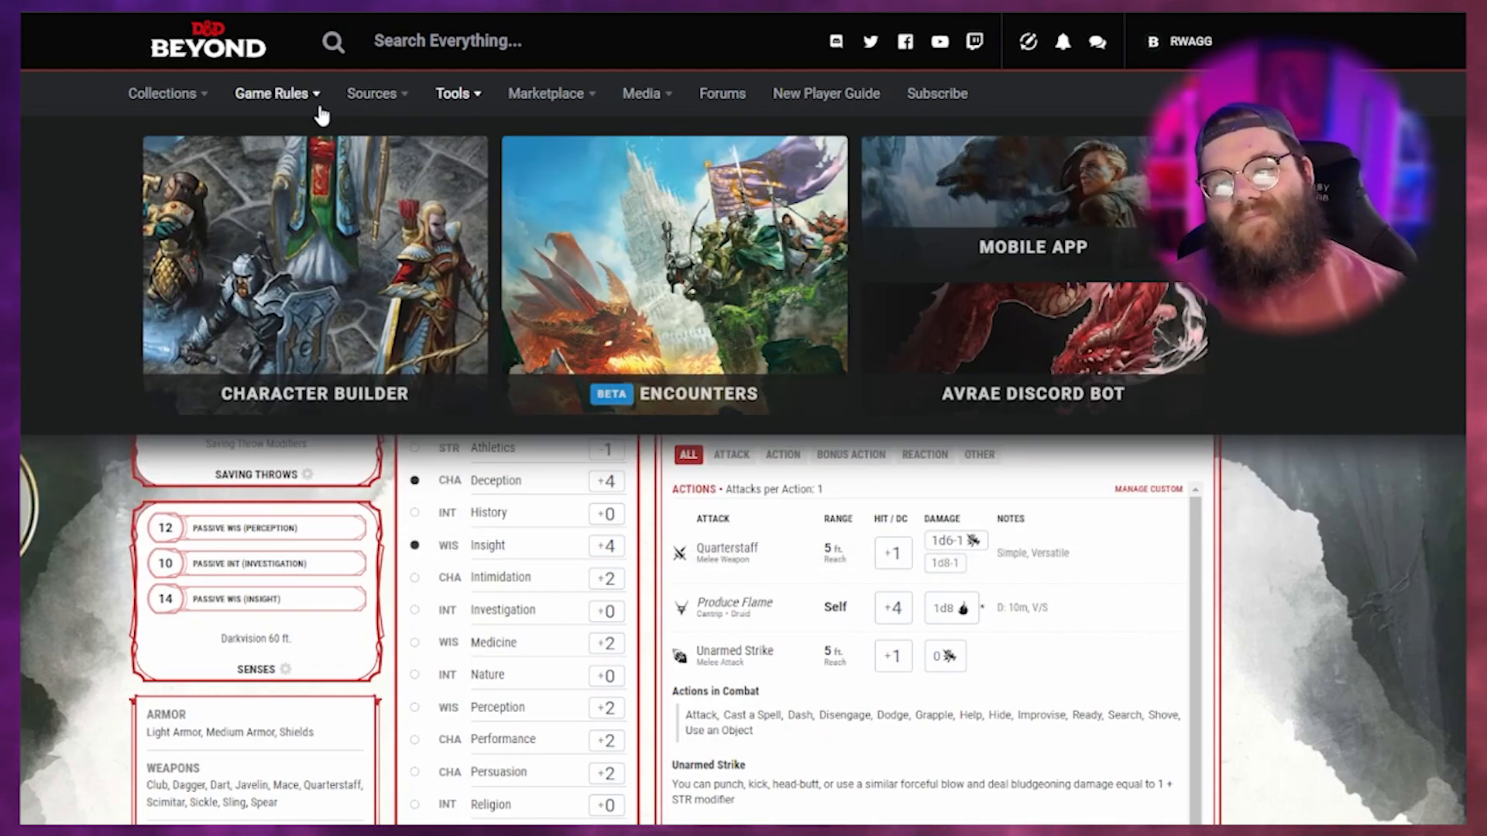